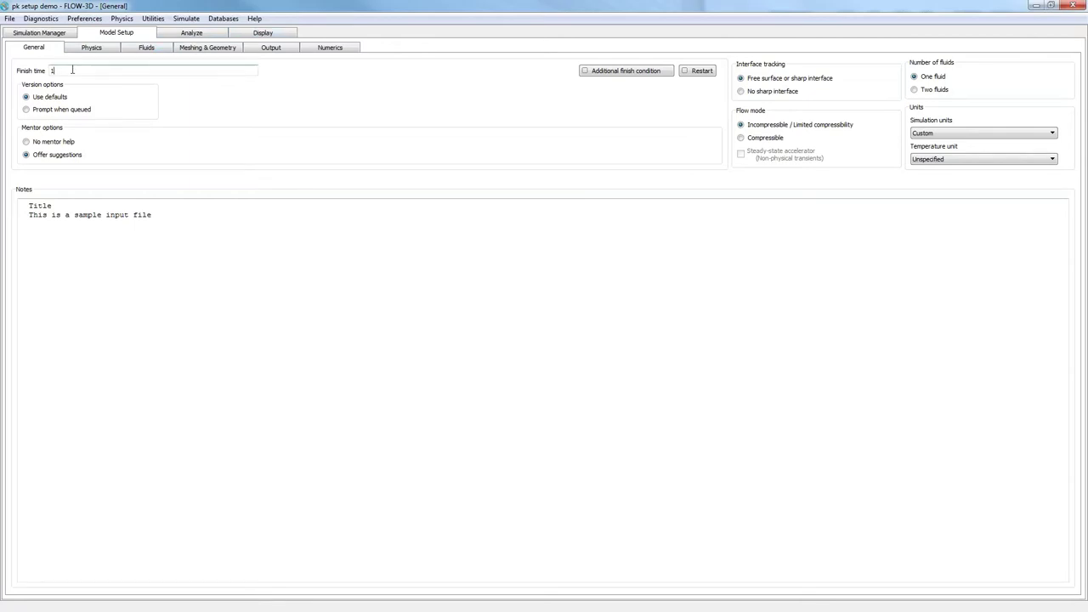
Set the finish time to 30 s, the simulation units to SI and the temperature unit to Kelvin.
drag(73, 70, 31, 78)
click(940, 136)
click(931, 145)
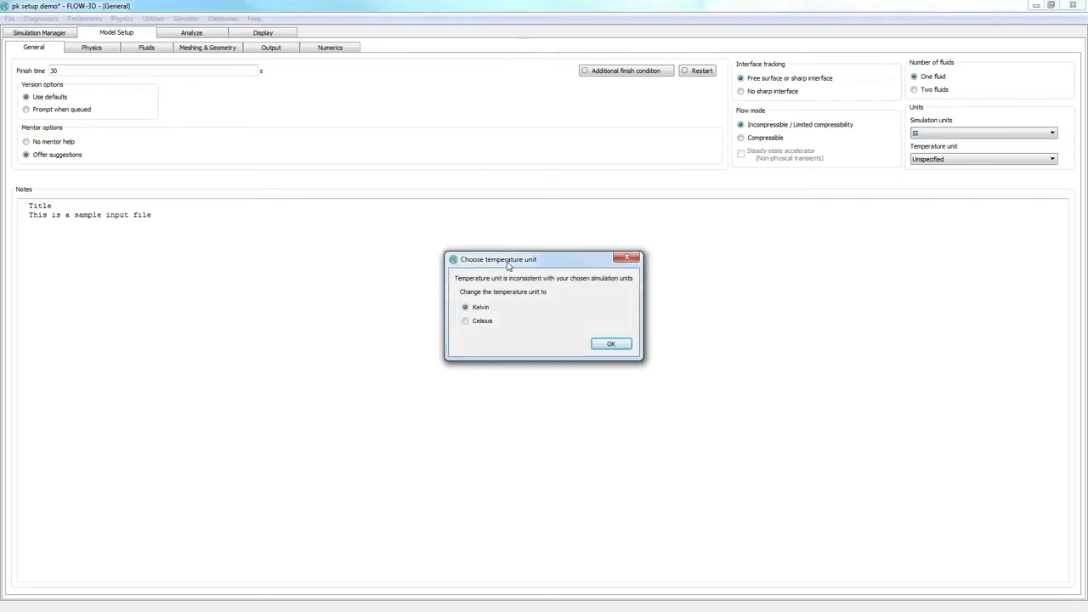
drag(493, 268, 509, 254)
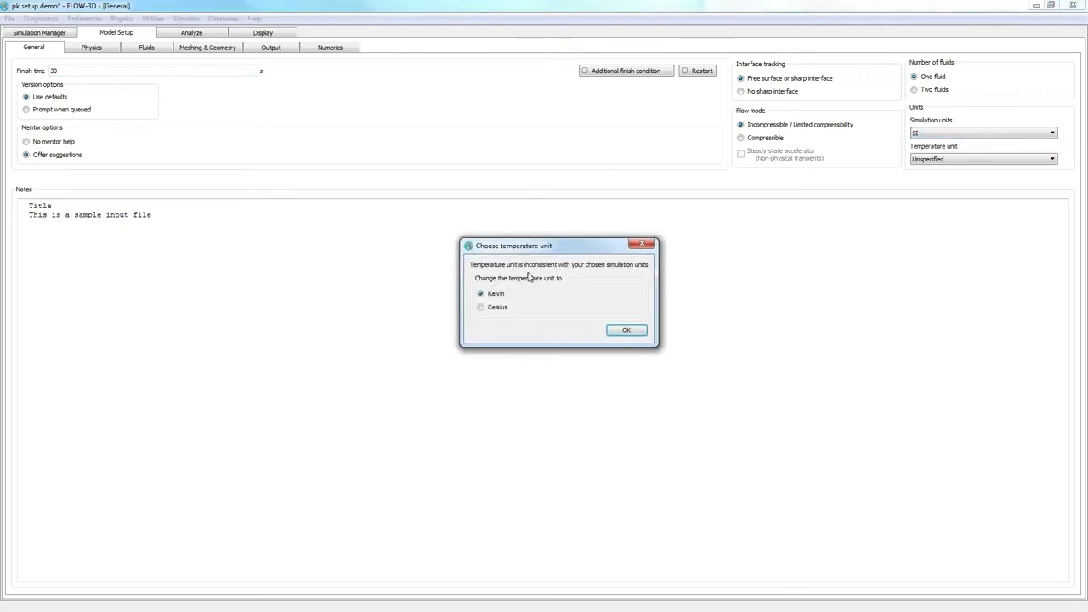
click(628, 333)
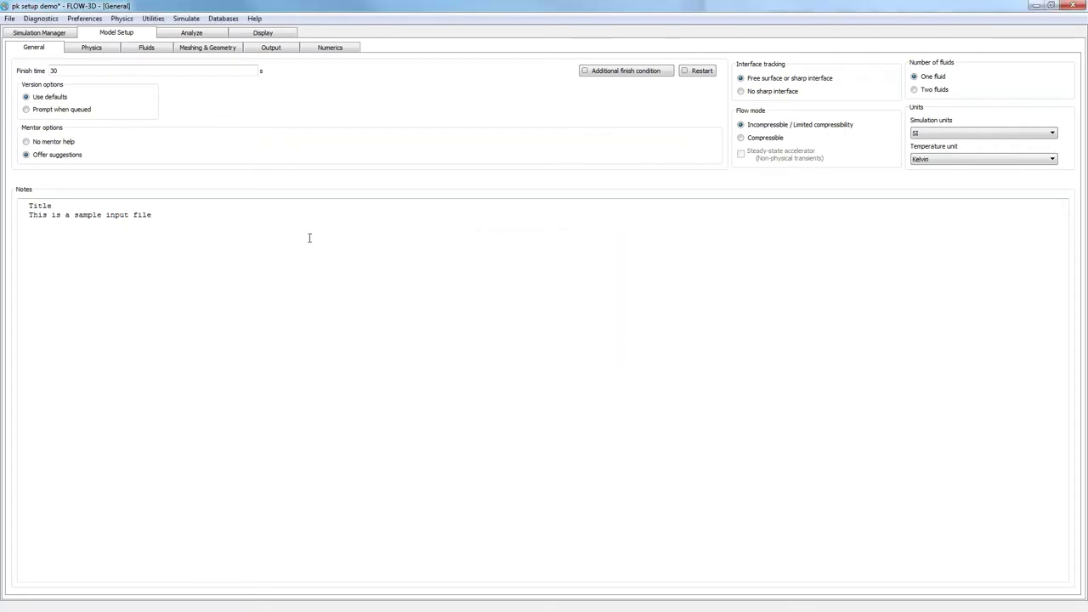
Activate the gravity model and set its Z component.
click(79, 51)
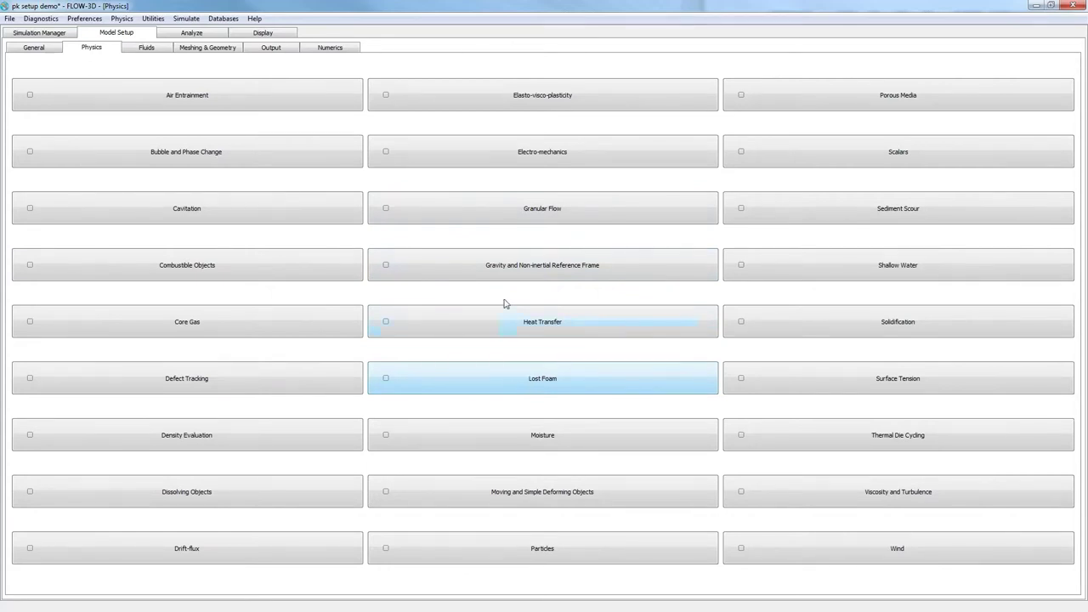
click(503, 271)
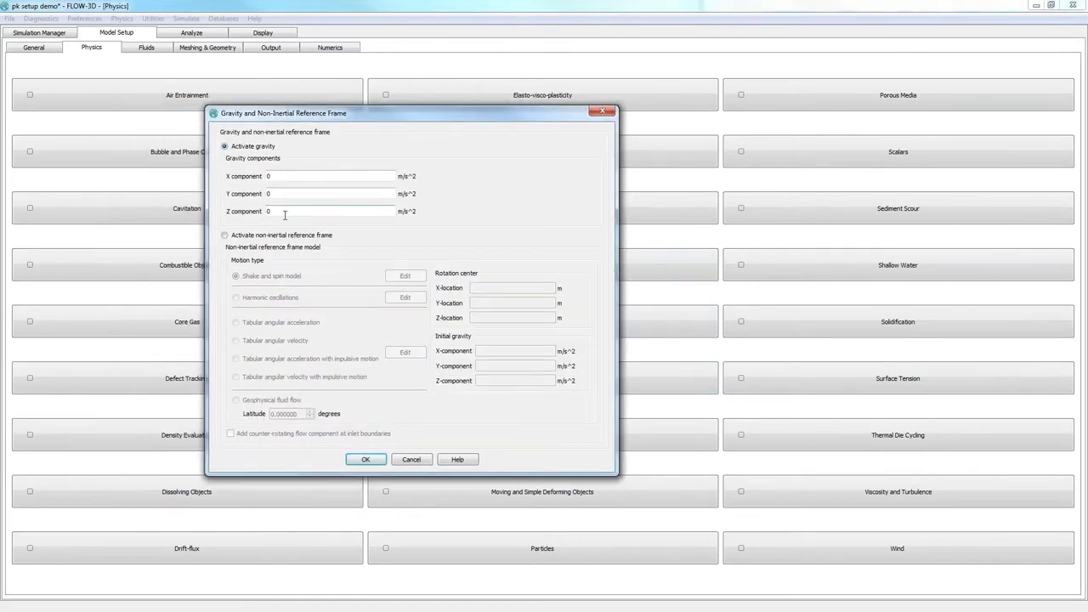
double_click(279, 213)
click(374, 462)
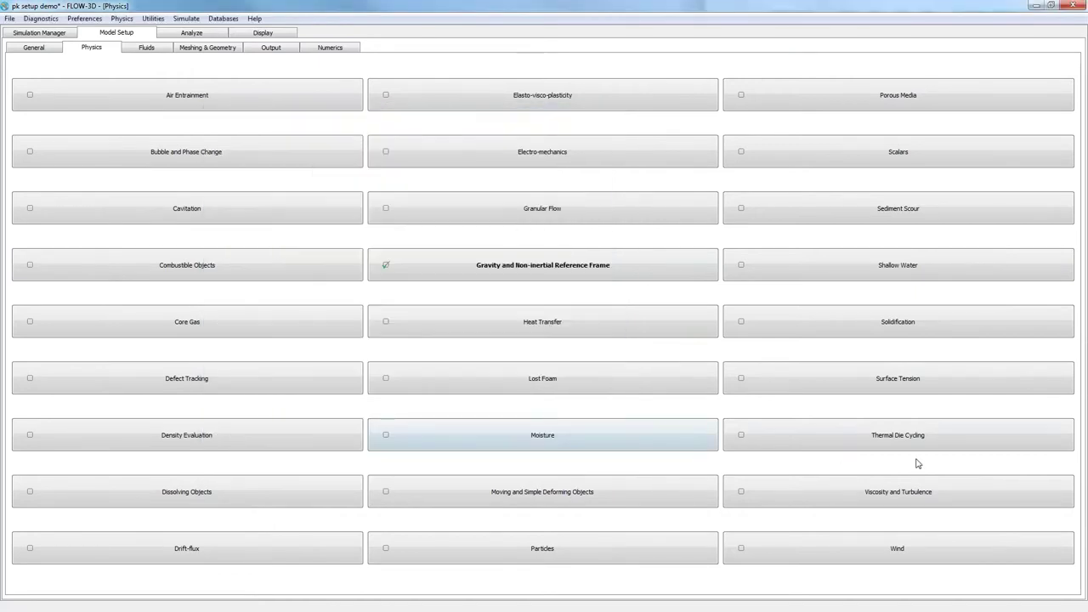
Enable viscous flow with the renormalized group (RNG) turbulence model and a dynamically computed maximum turbulent mixing length.
click(794, 498)
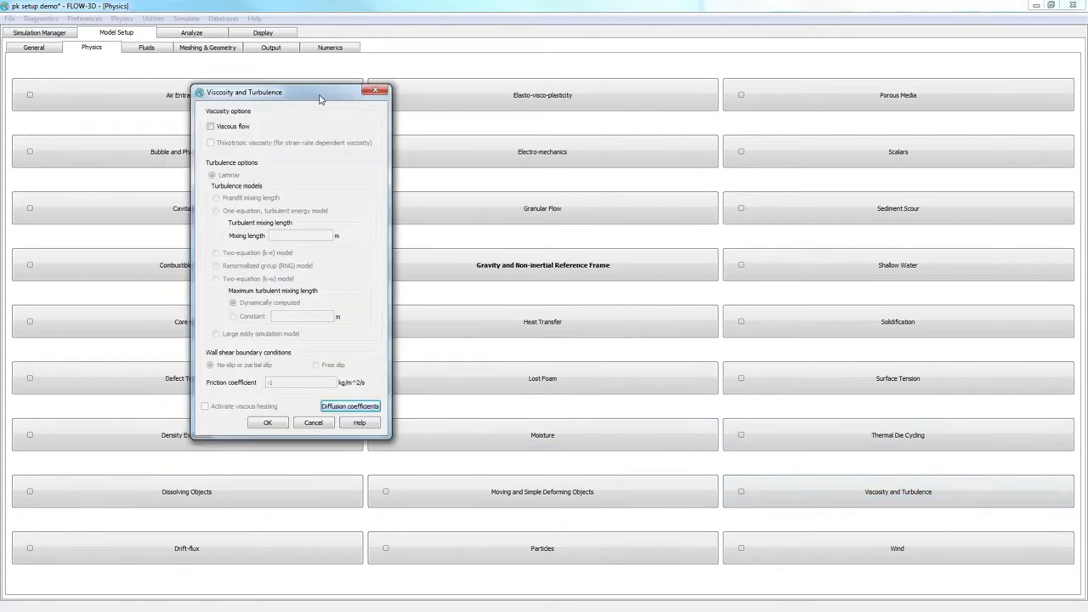
click(232, 127)
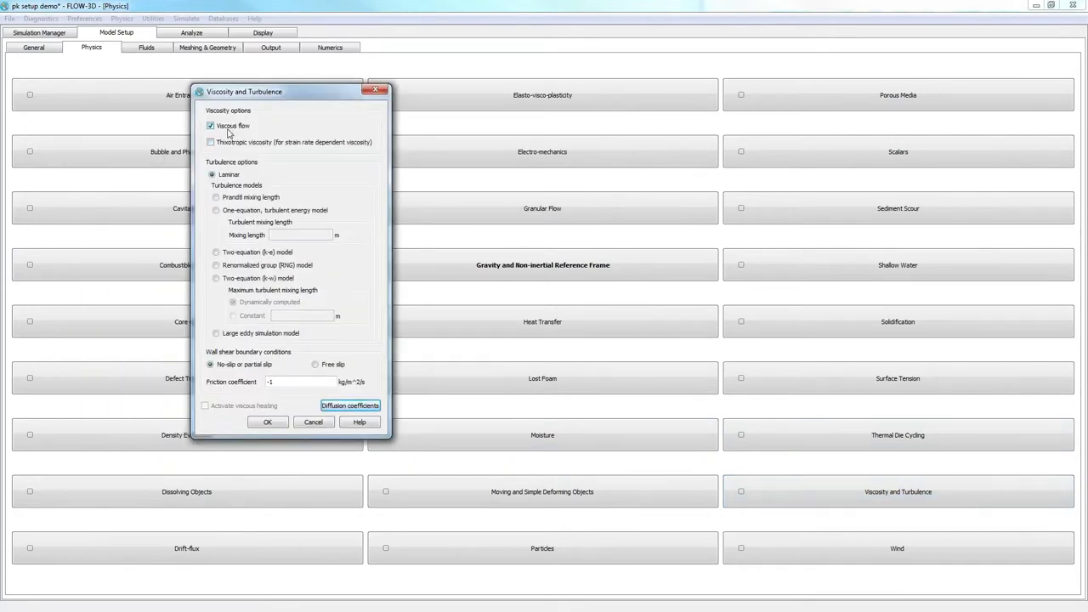
click(242, 267)
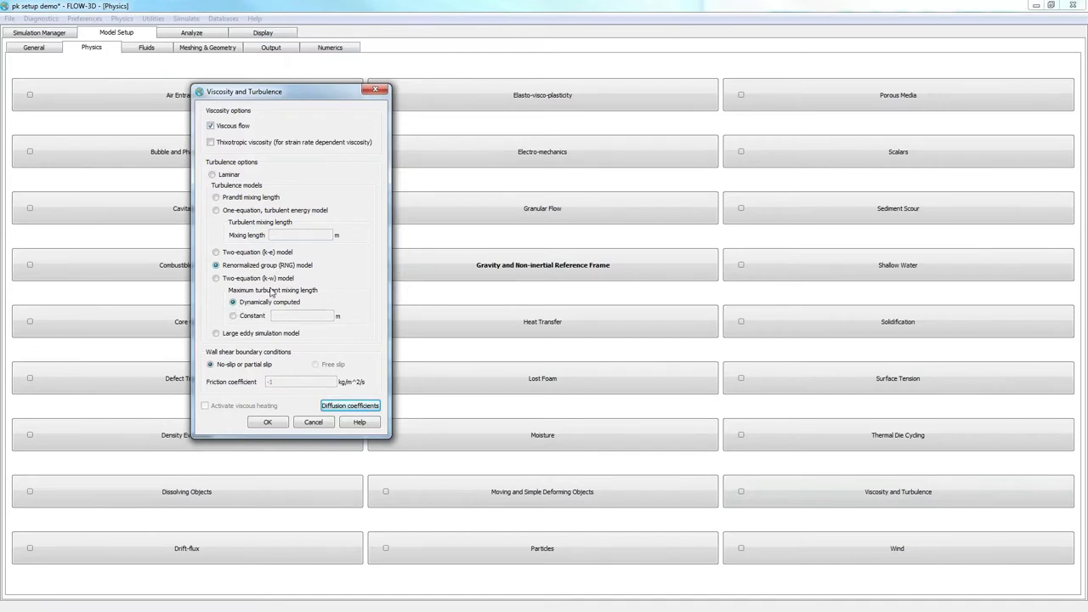
click(273, 422)
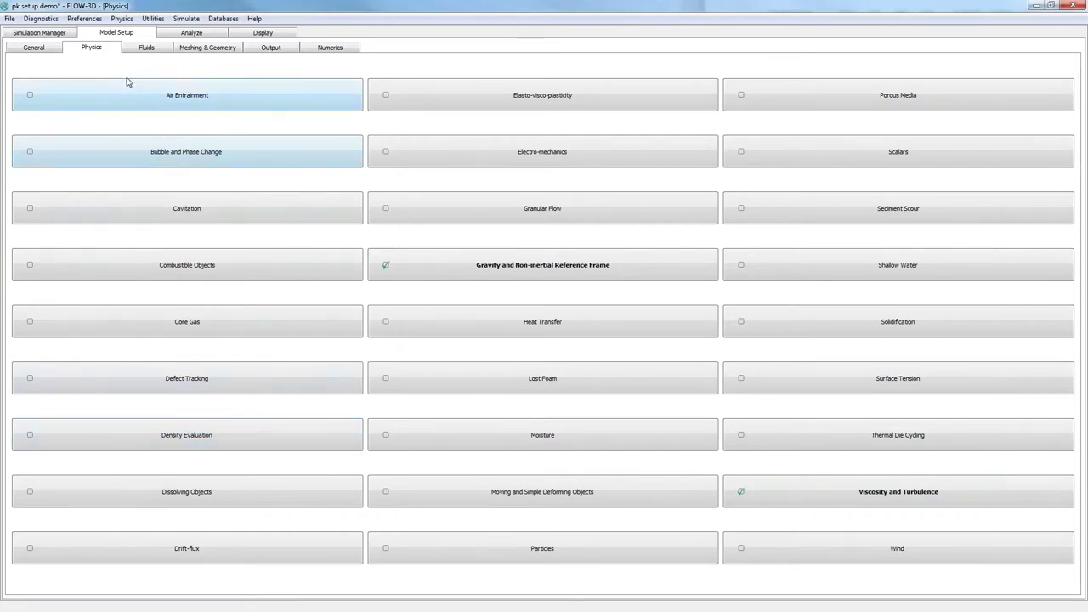
Load the Water_at_20_C material into Fluid 1 in SI units and Kelvin, and check its density and viscosity properties.
click(147, 48)
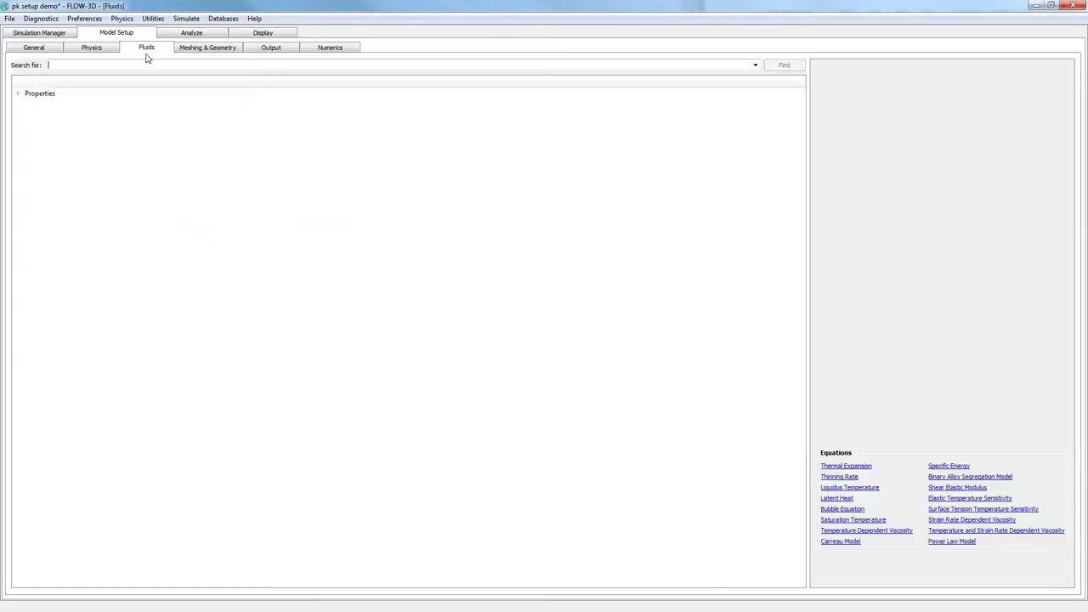
click(18, 93)
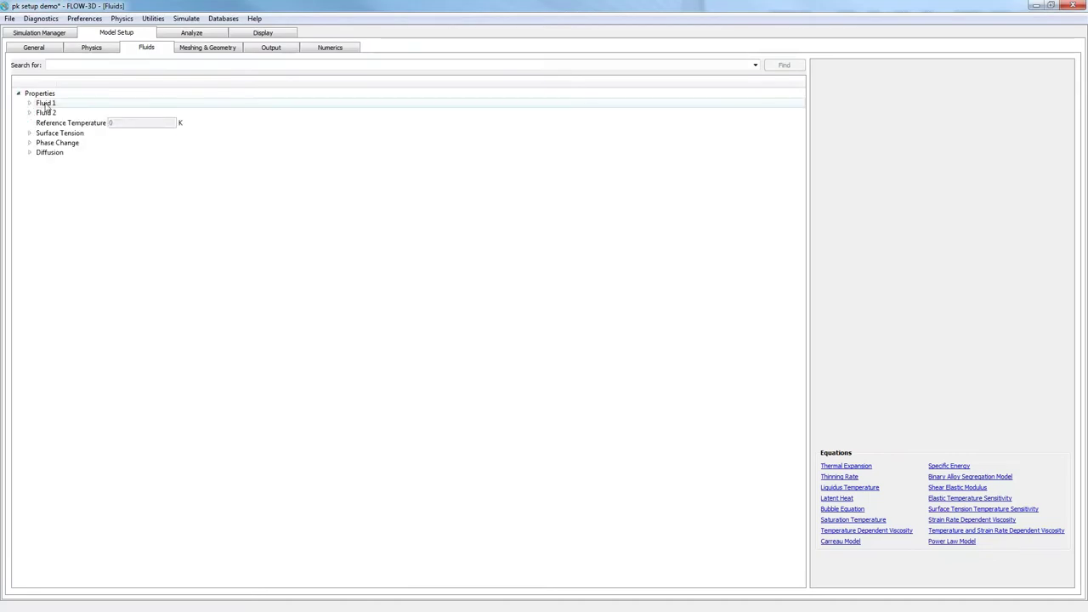
click(30, 103)
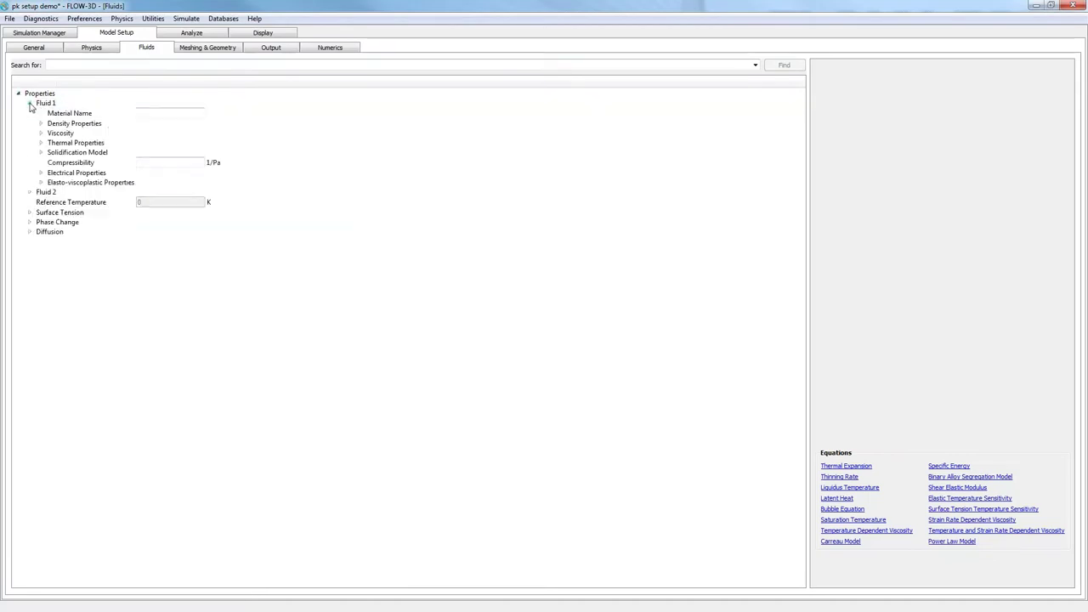
right_click(49, 103)
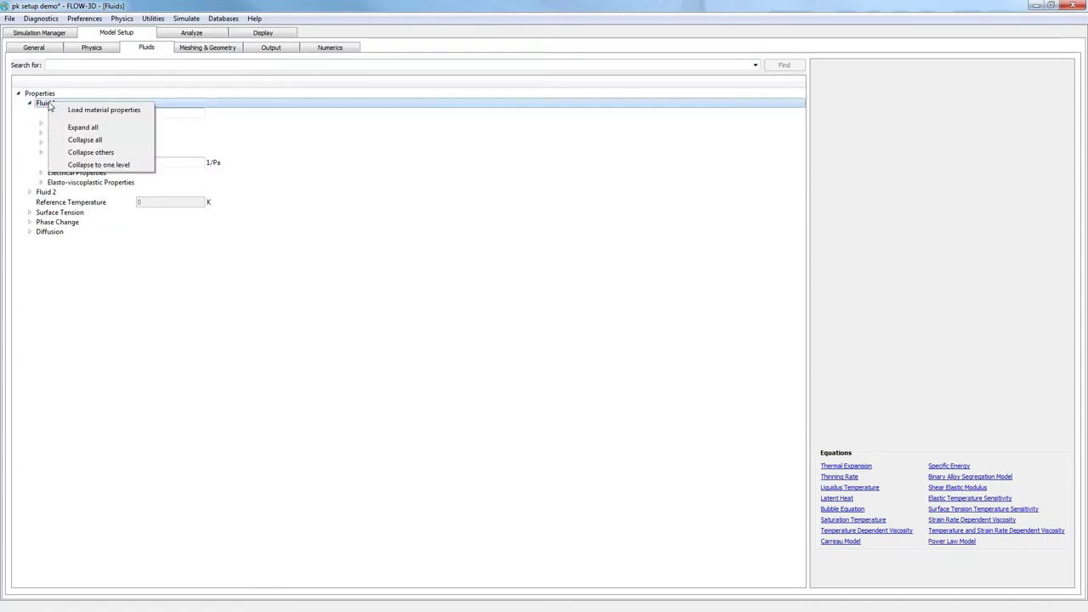
click(94, 110)
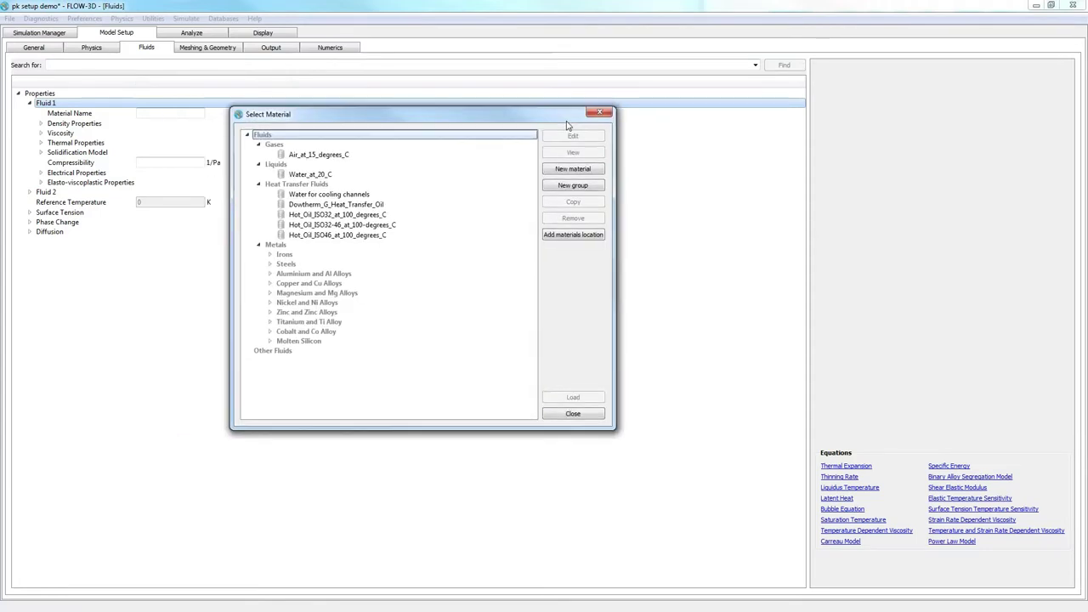
click(324, 175)
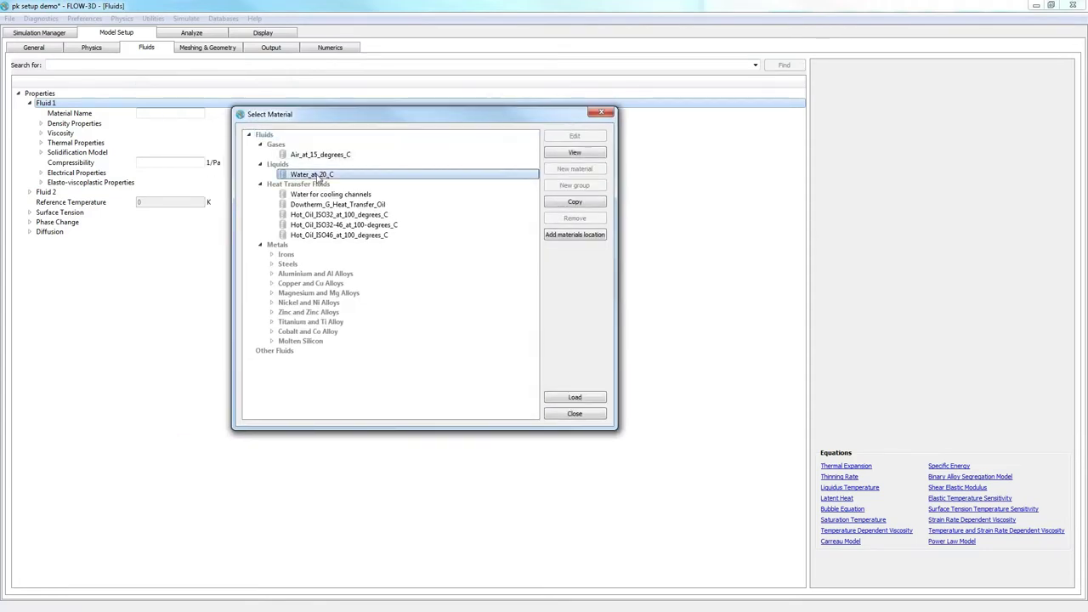
click(571, 398)
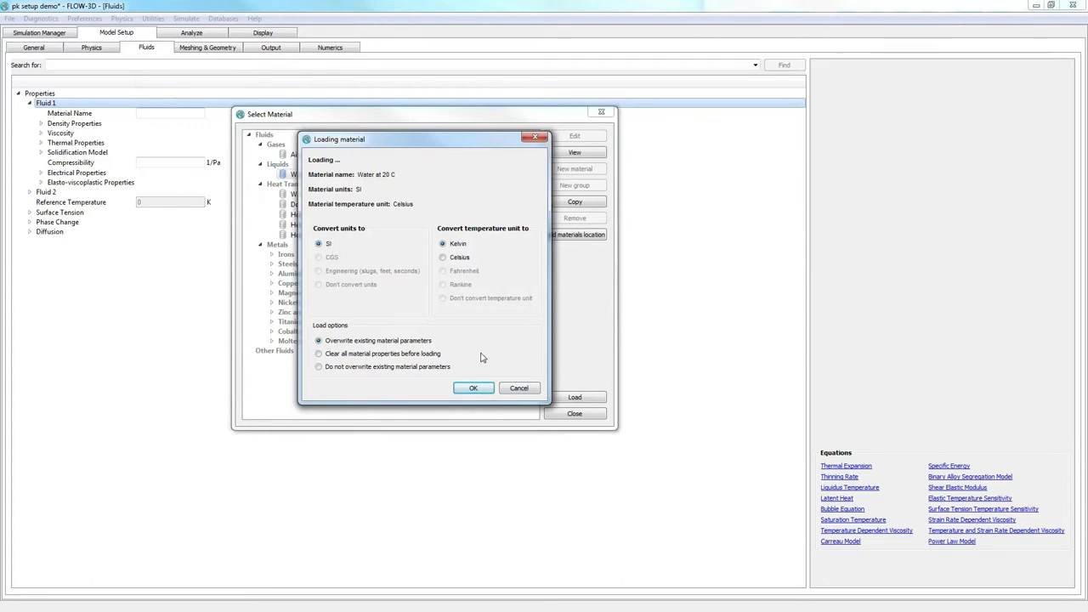
click(473, 388)
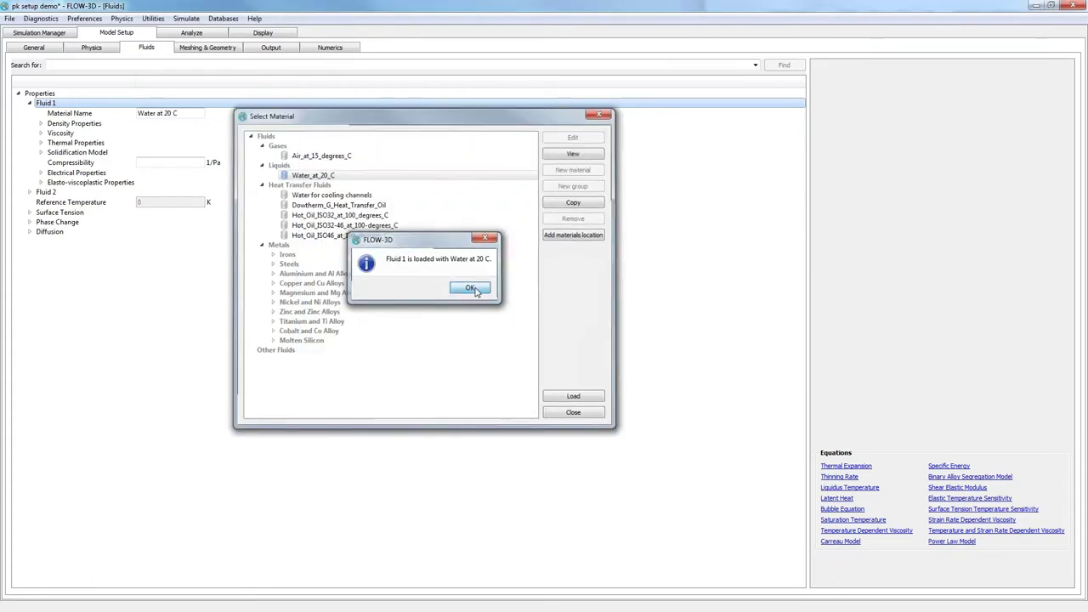
click(473, 288)
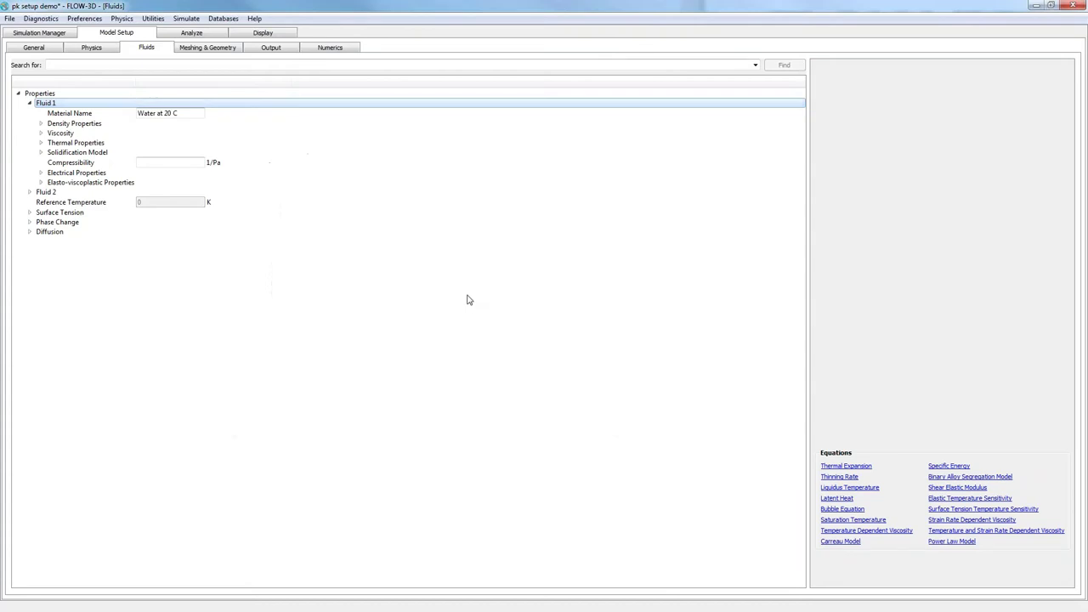
click(43, 134)
click(41, 124)
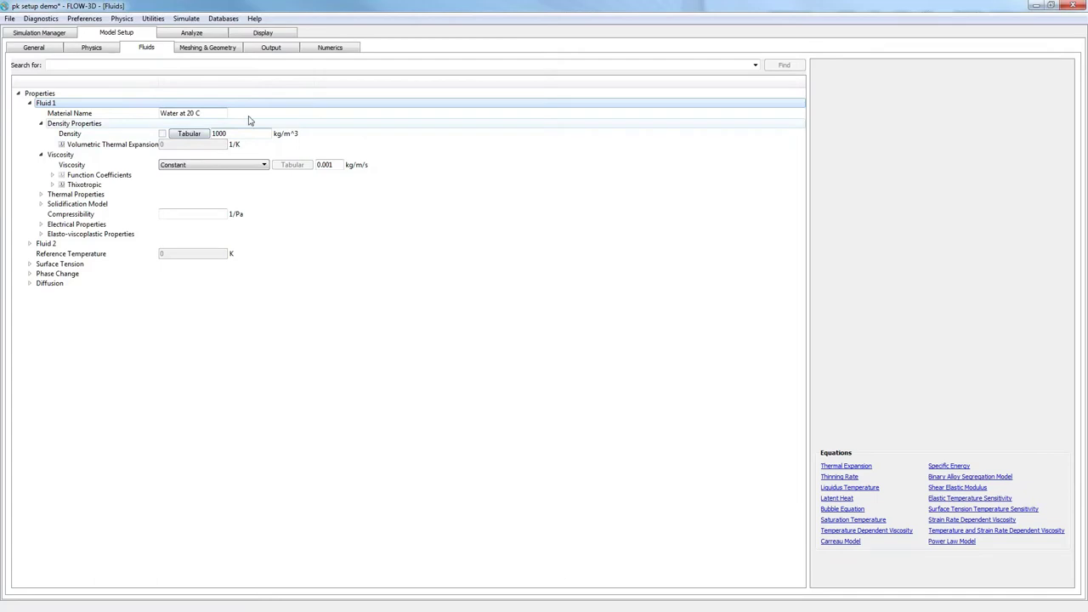
click(30, 104)
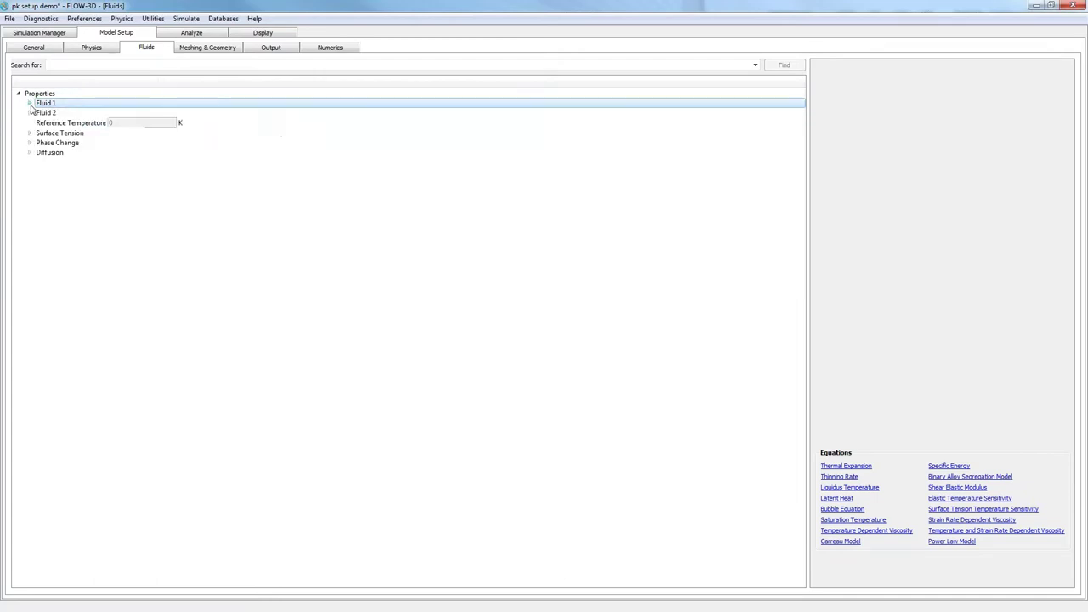
Add the PKWEIR.stl file from the webinar geometry library as the STL geometry for a new component.
click(208, 48)
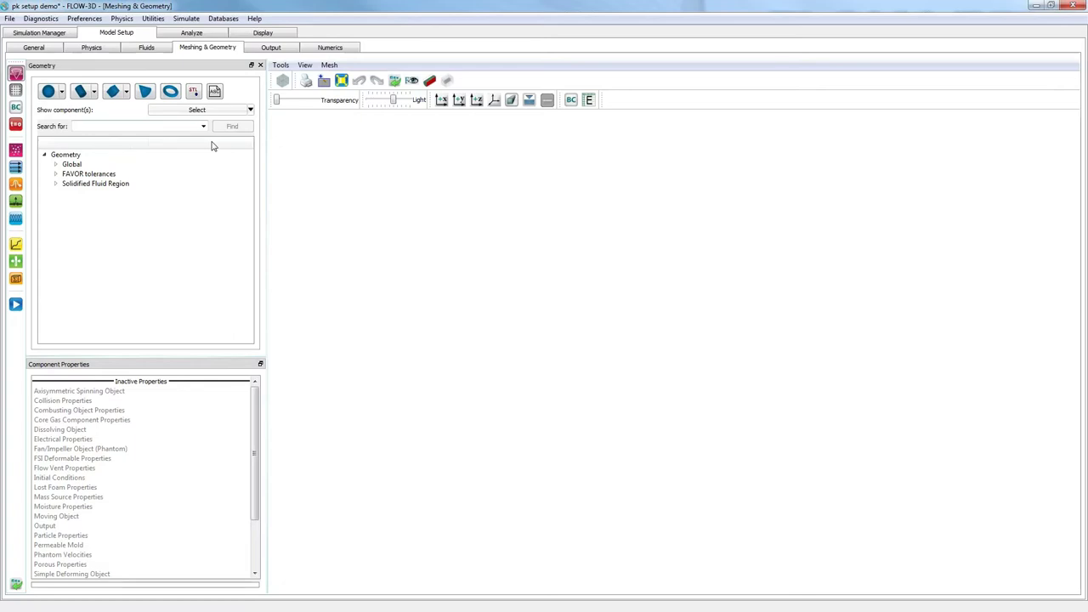
click(194, 91)
drag(479, 205, 409, 135)
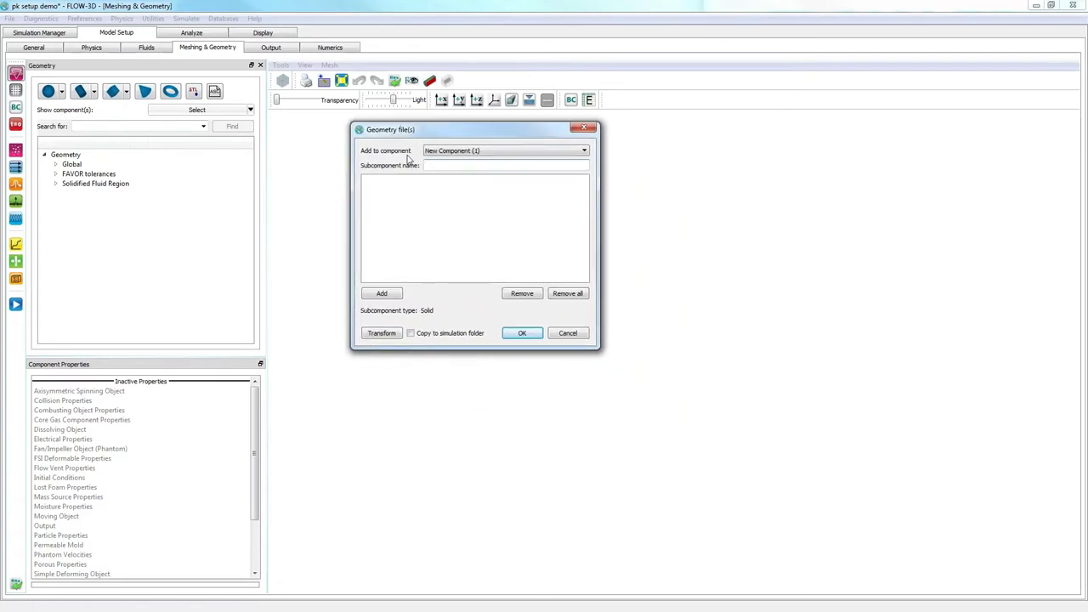
click(382, 295)
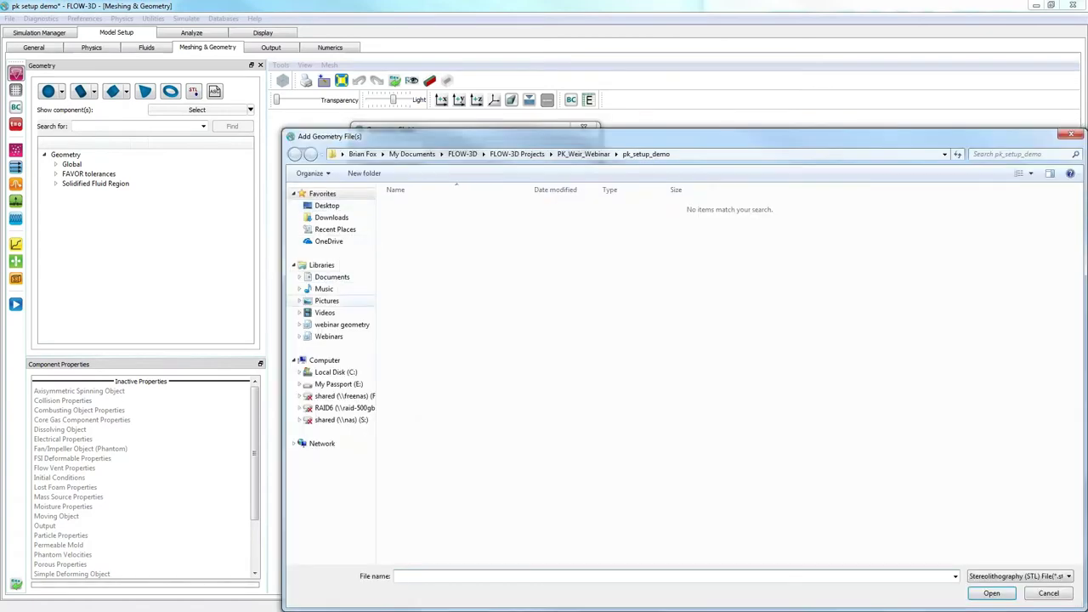
click(332, 325)
click(421, 277)
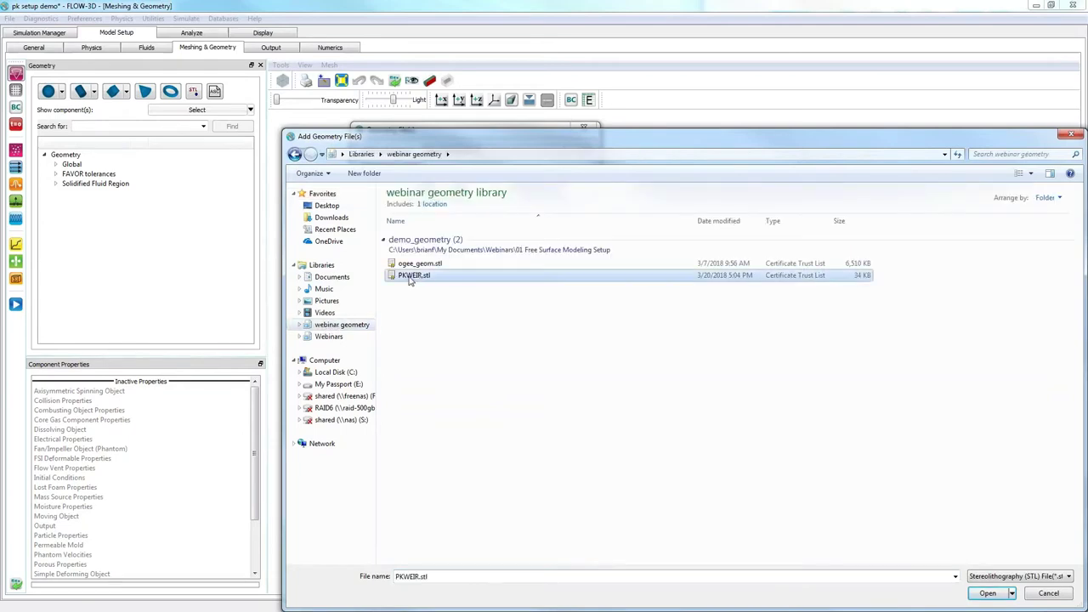
click(1004, 596)
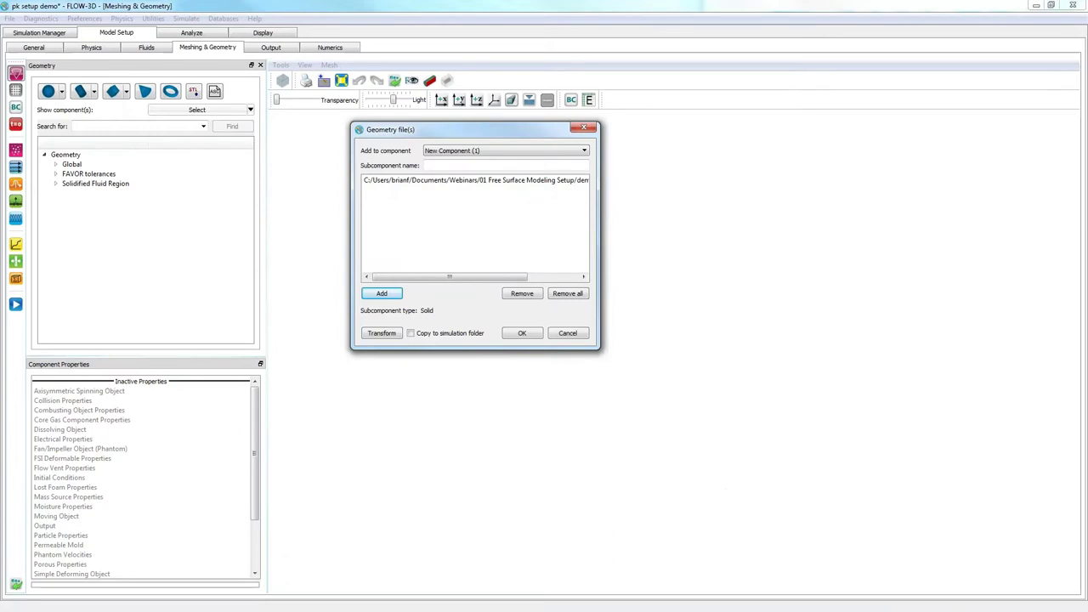
Copy the geometry to the simulation folder and create it as a new solid component with the subcomponent name "pk component".
click(434, 334)
text(pk component)
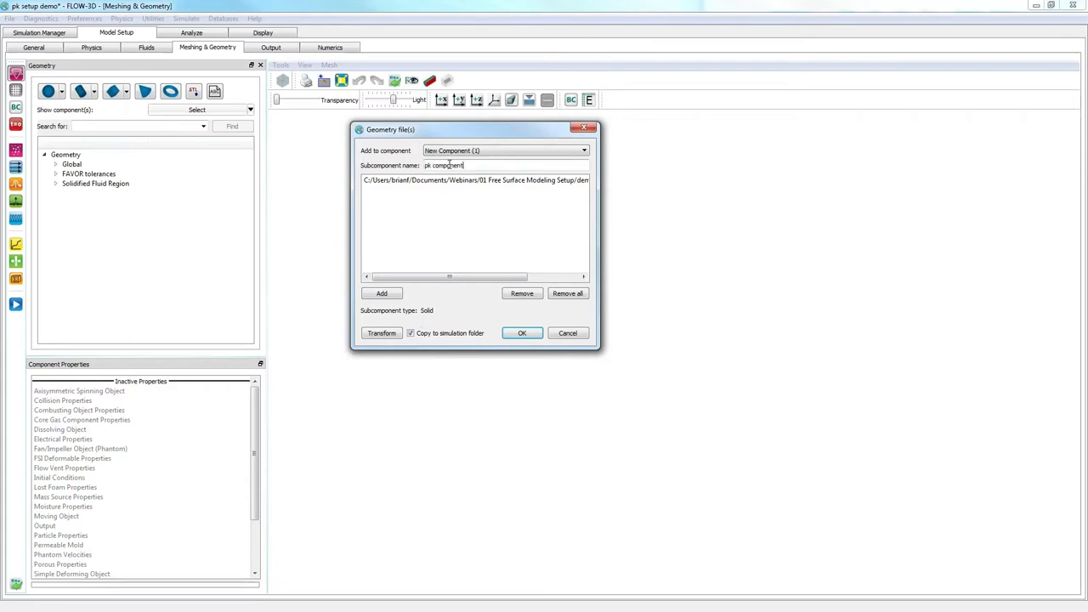
click(439, 152)
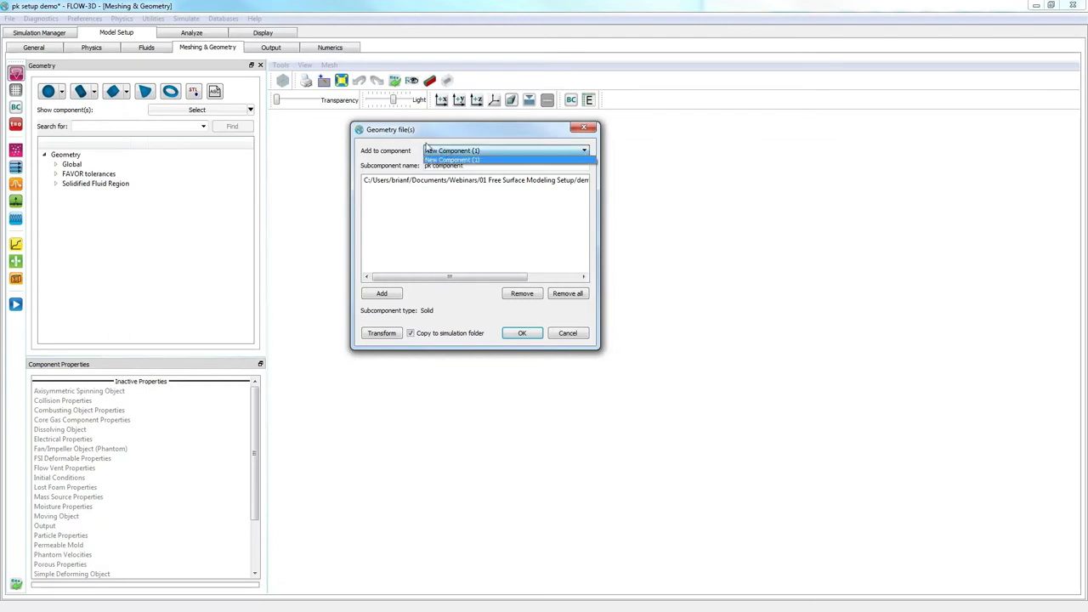
click(459, 160)
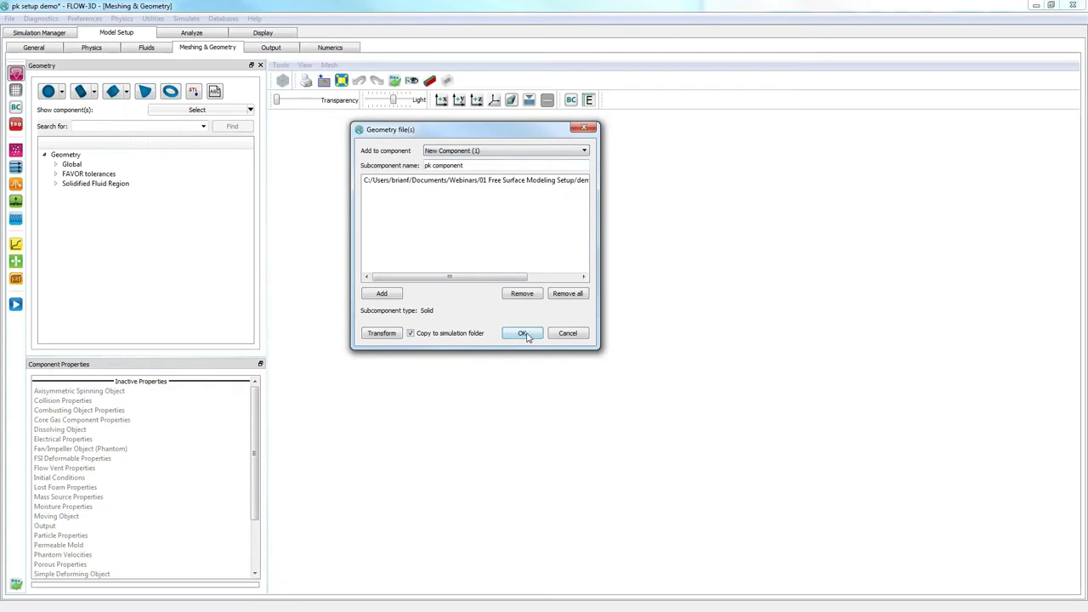
click(522, 333)
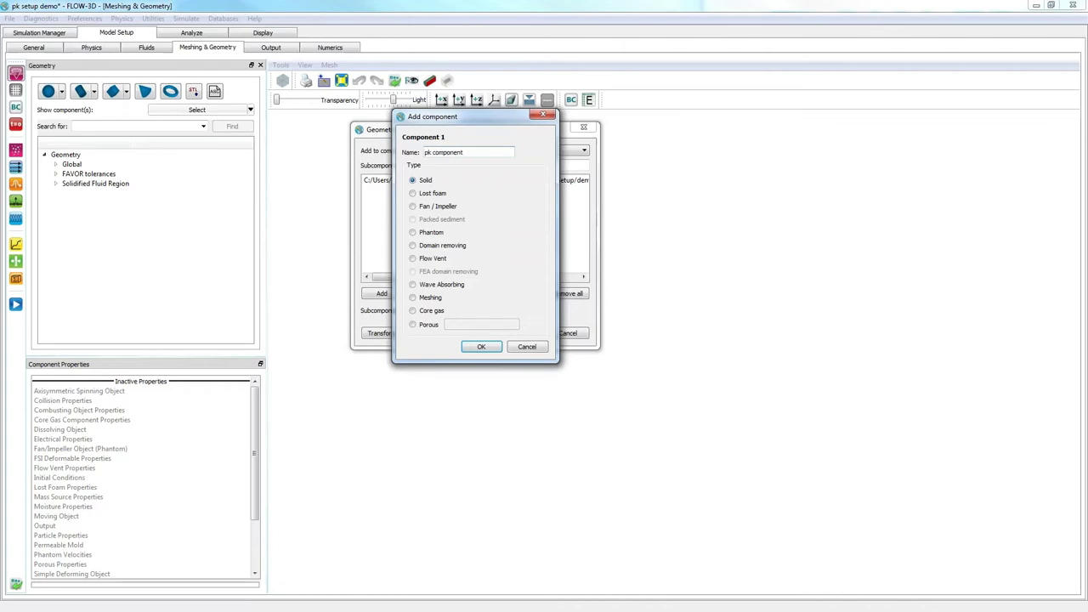
click(482, 347)
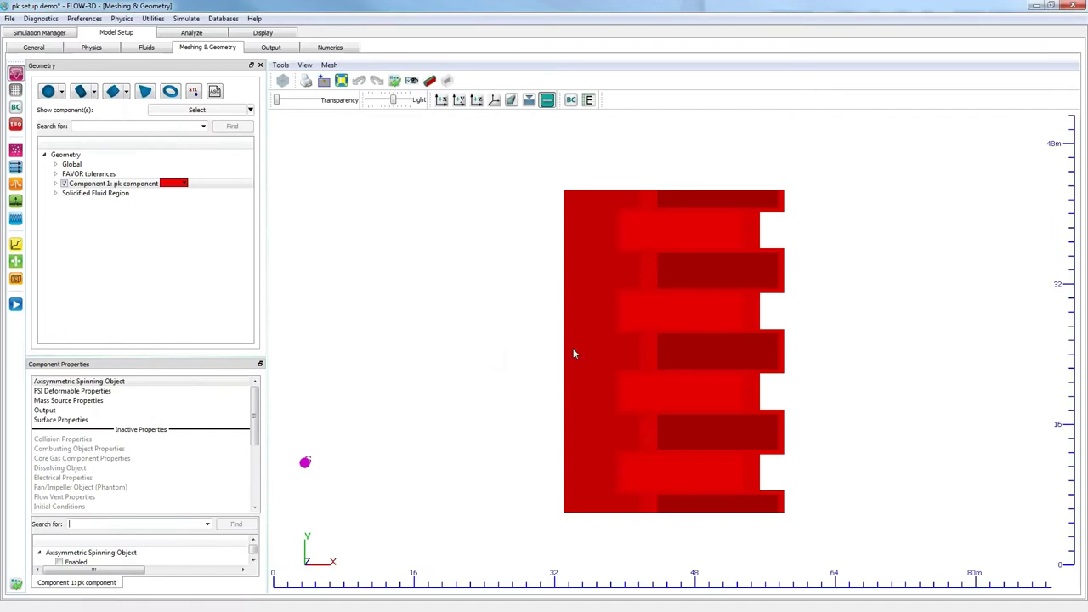
Inspect the shape and orientation of the imported weir geometry from the side, below and above.
drag(852, 435, 683, 325)
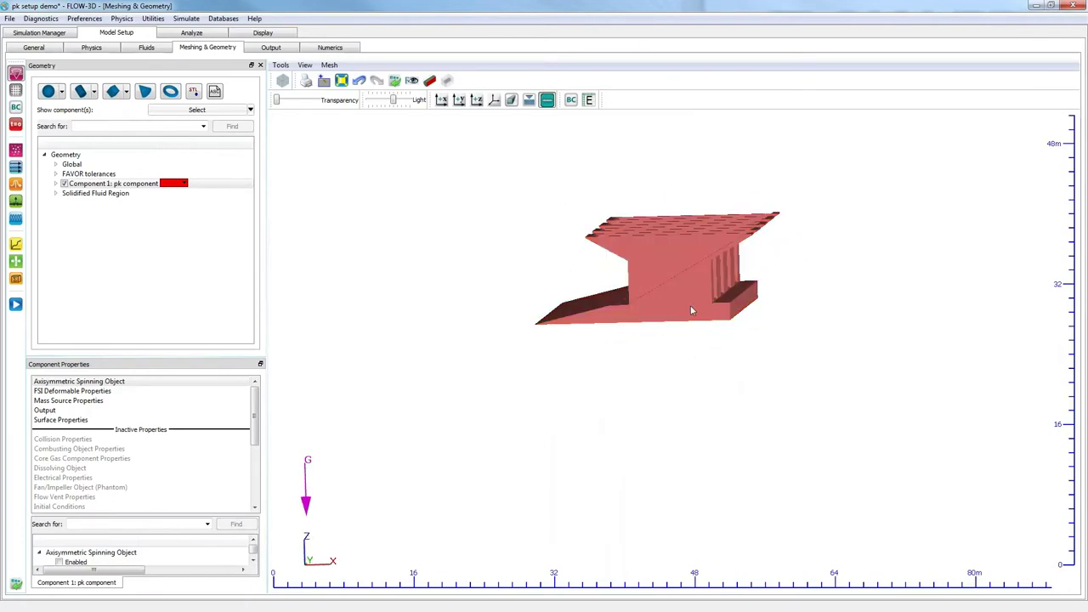
click(691, 312)
drag(791, 308, 785, 310)
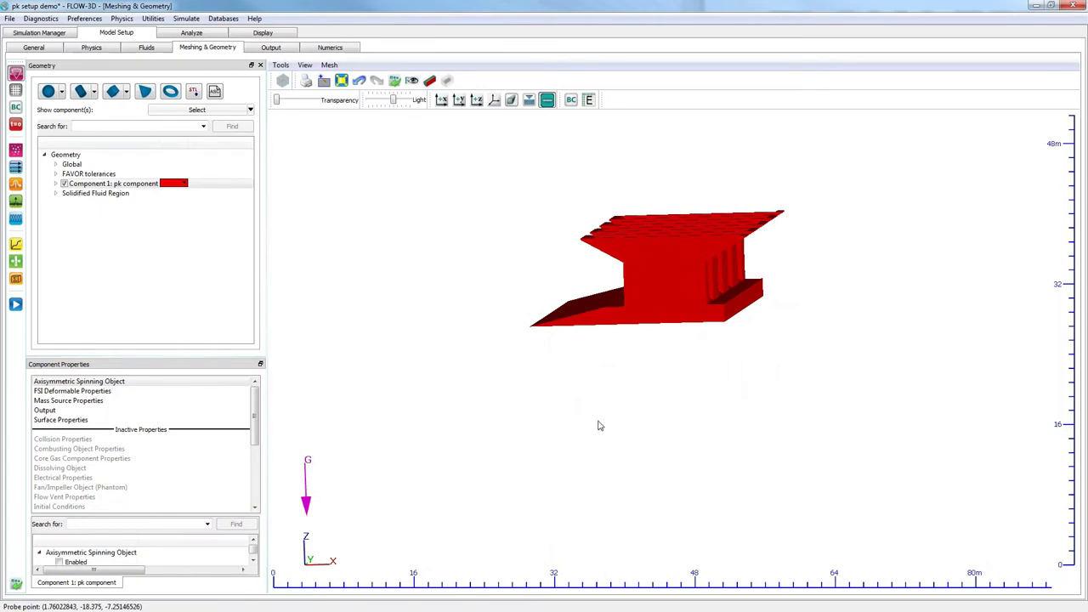
drag(600, 425, 712, 287)
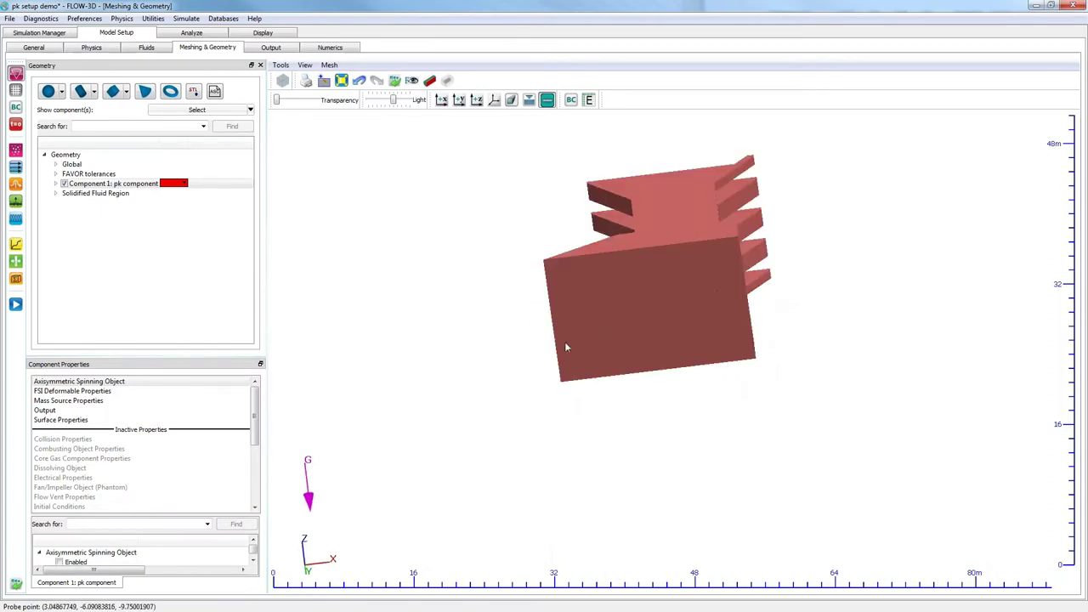
drag(680, 233, 724, 415)
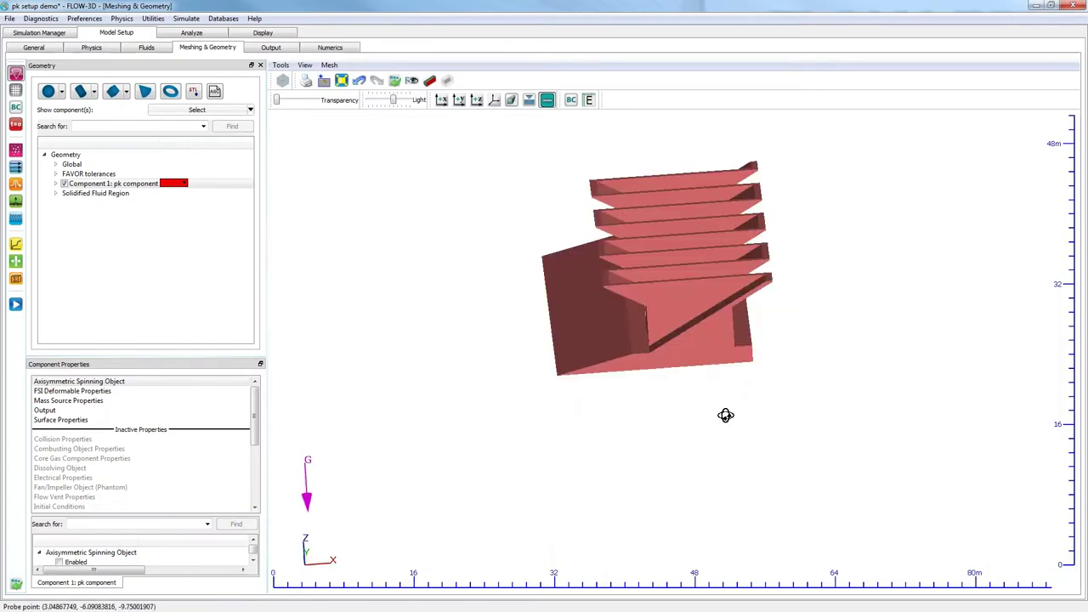
Examine the weir's keys, sloped base and downstream face from the side, below and above.
scroll(640, 261, up, 4)
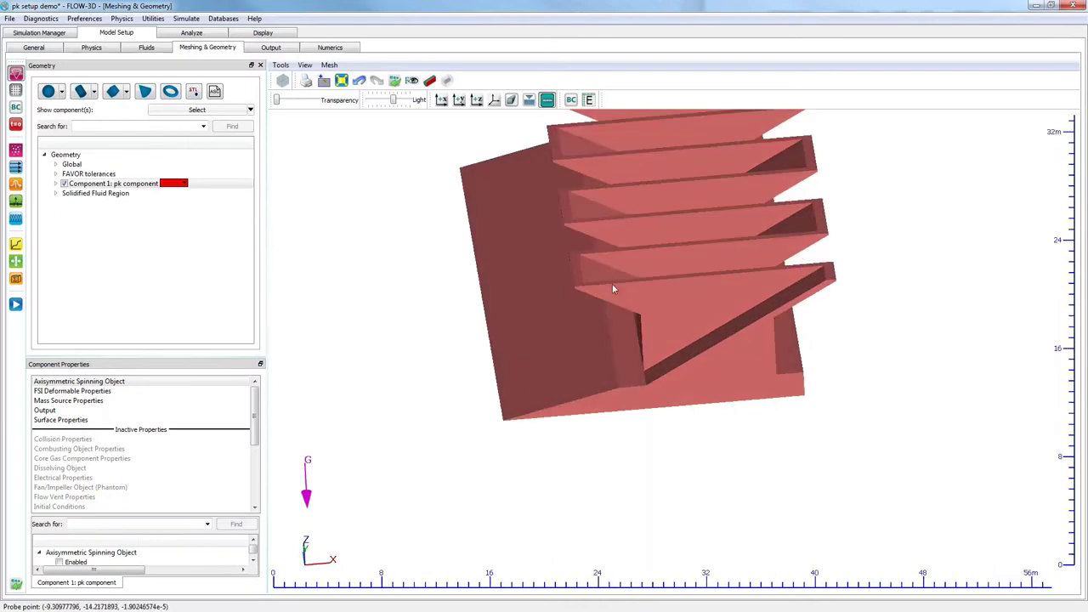
mouse_move(693, 322)
mouse_down()
mouse_move(668, 274)
mouse_move(669, 306)
mouse_move(682, 246)
mouse_up()
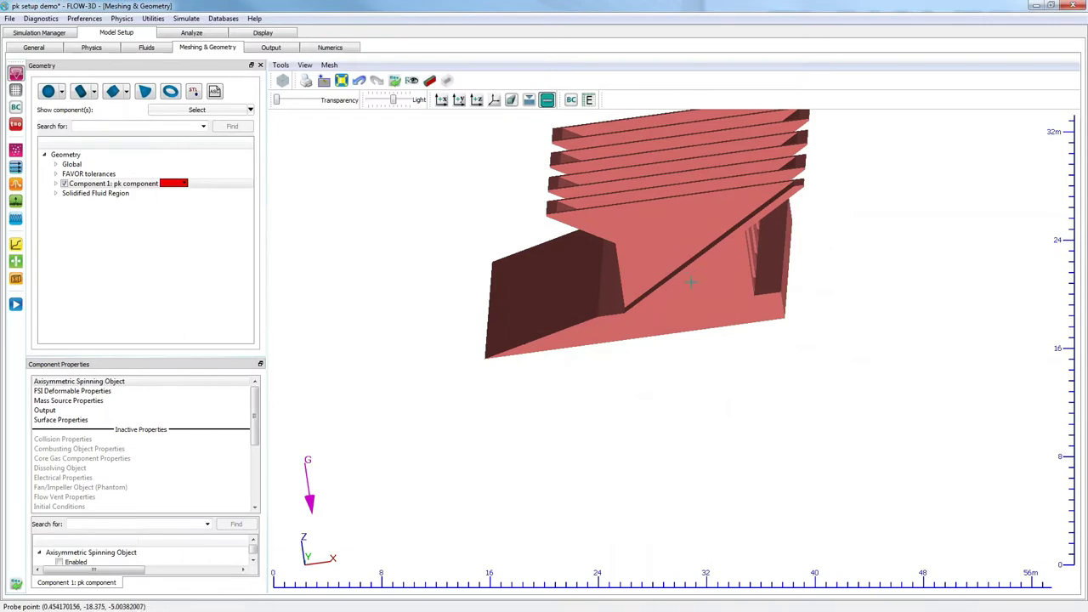
mouse_move(785, 327)
mouse_down()
mouse_move(584, 403)
mouse_move(731, 238)
mouse_up()
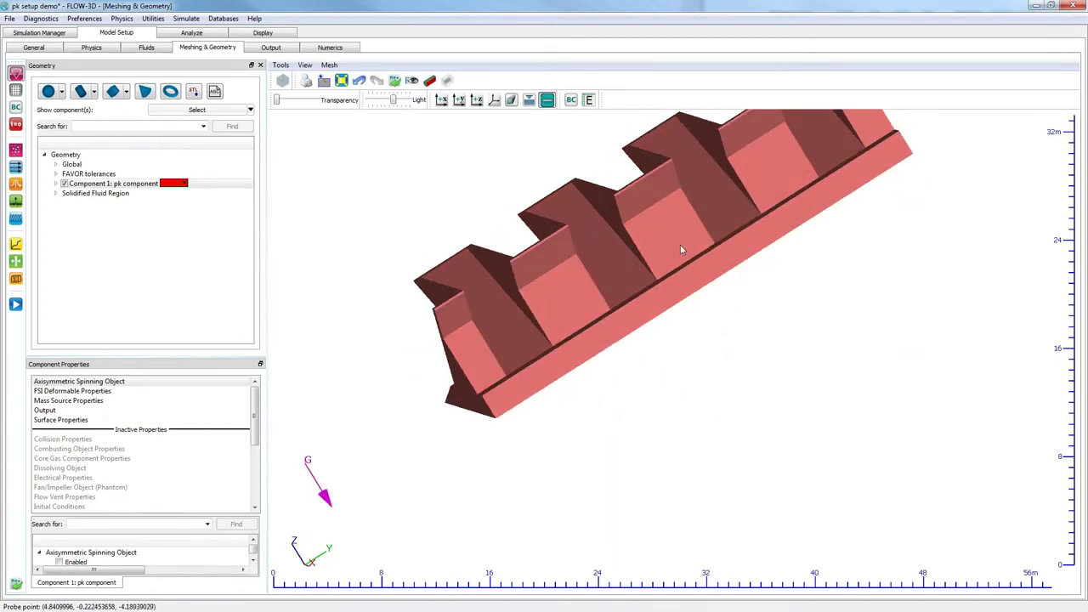
scroll(680, 249, down, 5)
drag(680, 249, 719, 272)
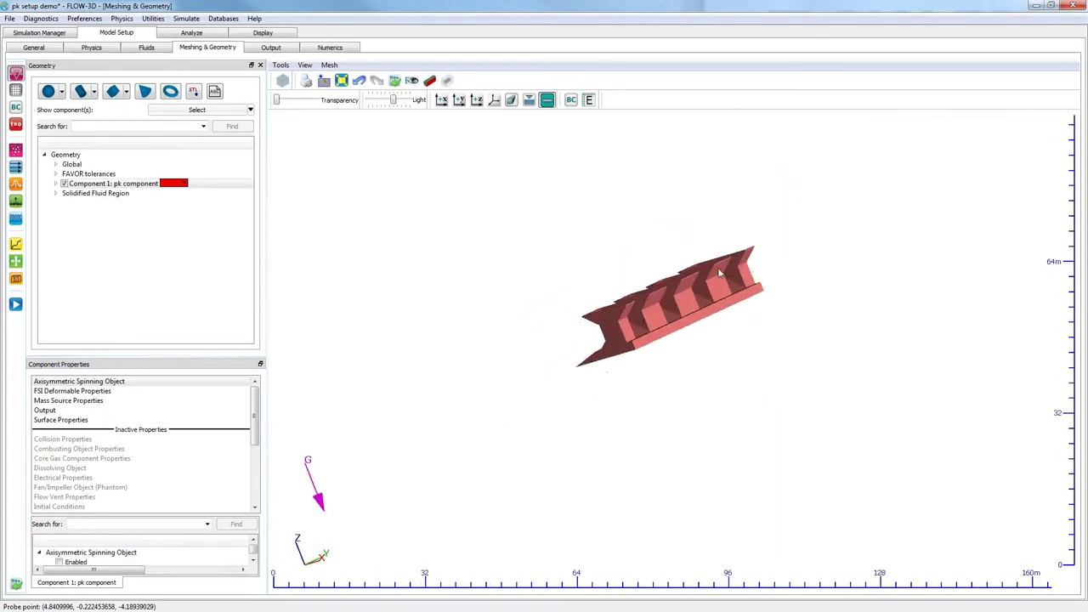
drag(640, 296, 672, 326)
scroll(670, 319, up, 3)
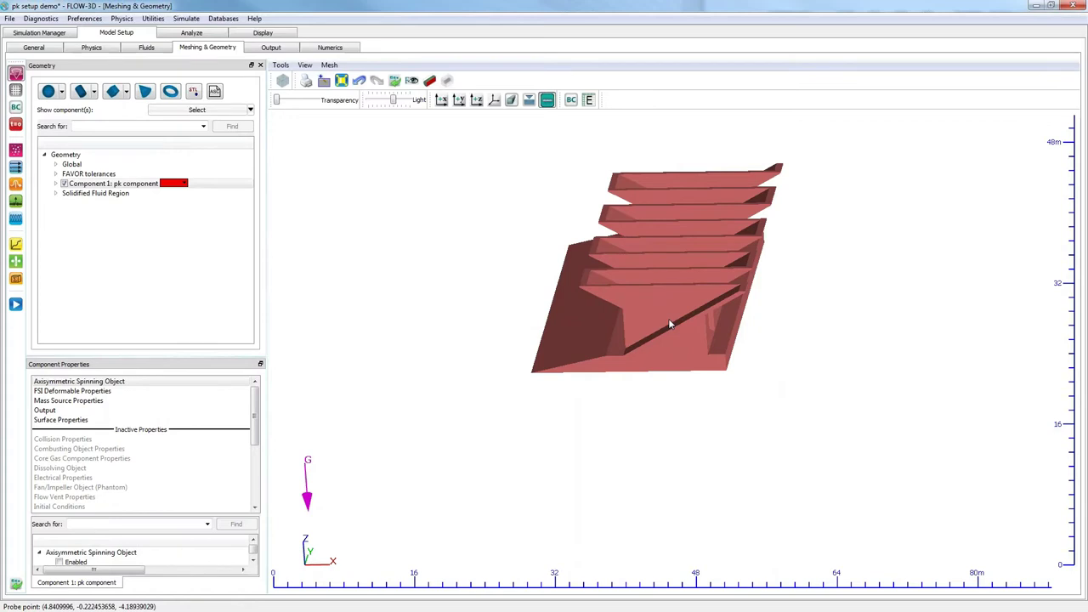
mouse_move(669, 322)
mouse_down()
mouse_move(513, 284)
mouse_move(689, 376)
mouse_move(726, 326)
mouse_move(690, 321)
mouse_up()
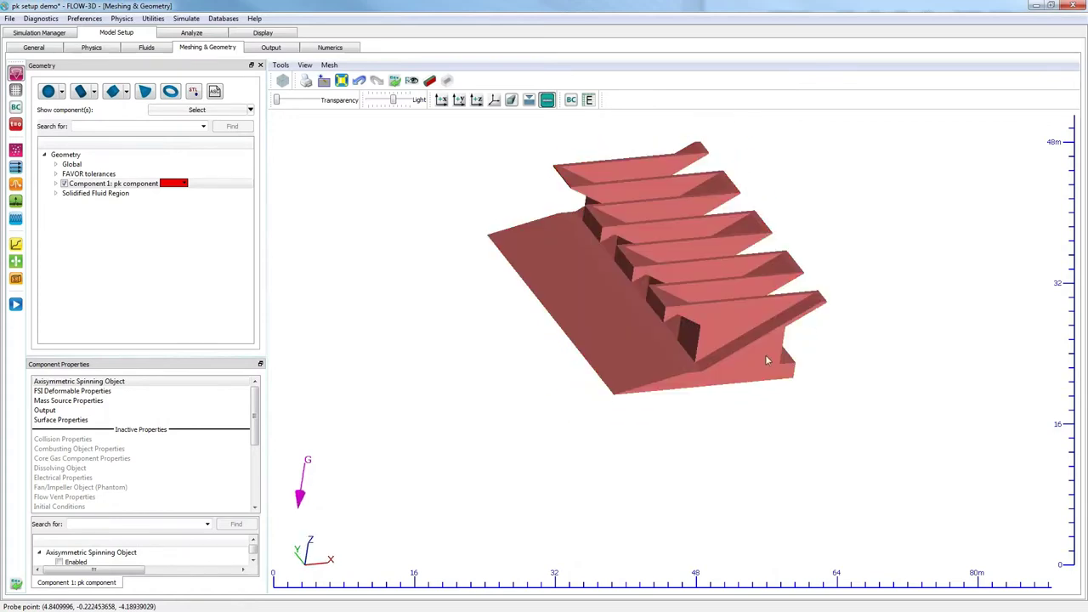
drag(766, 360, 636, 330)
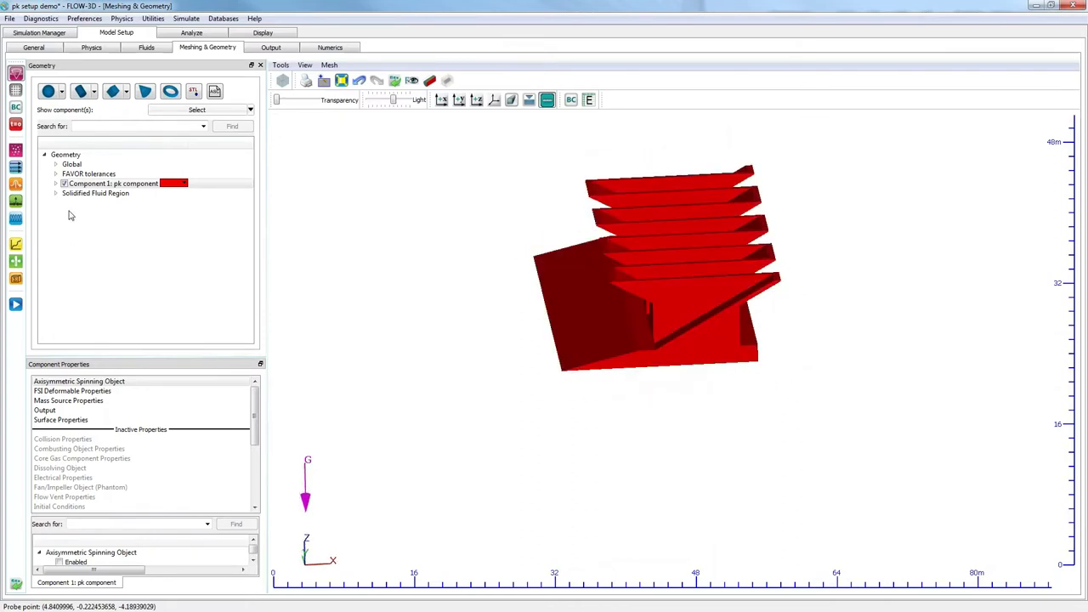
Set the global magnification of the pk component's STL subcomponent to 0.0254 in its transformations.
click(56, 183)
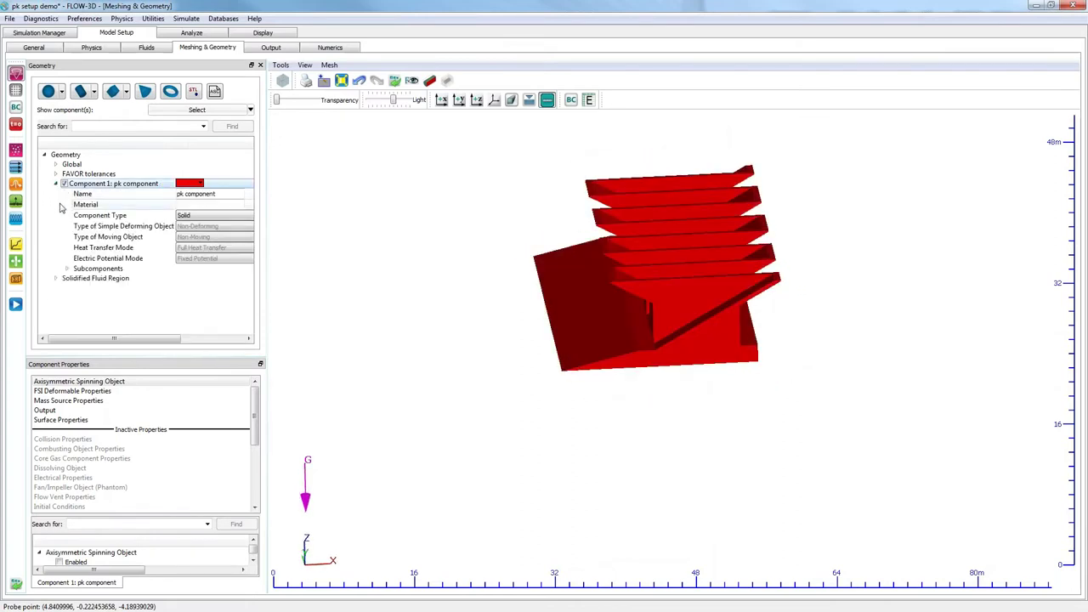
click(67, 268)
click(78, 279)
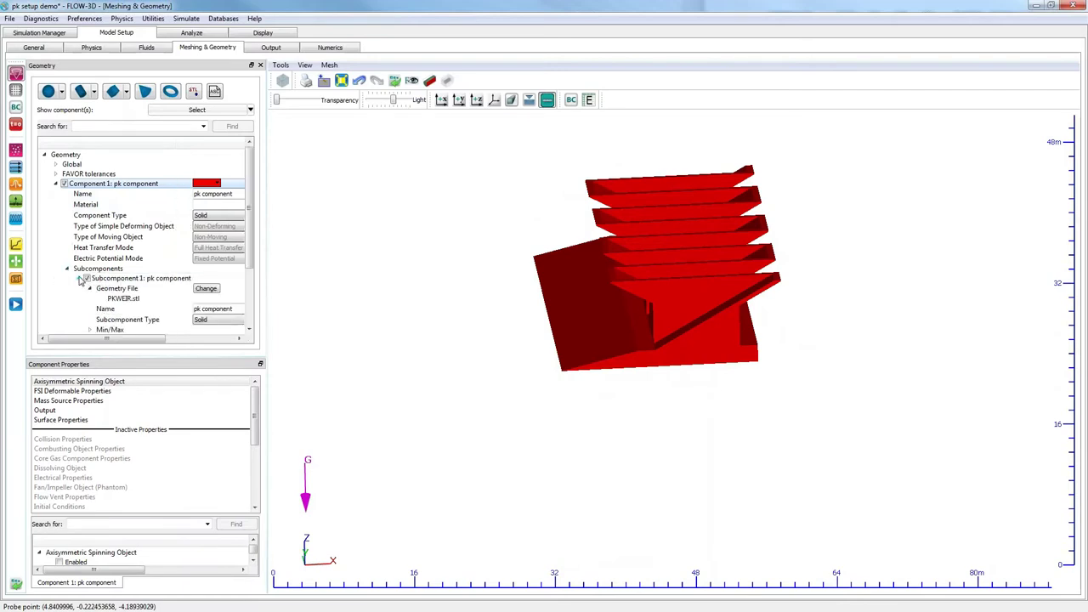
scroll(129, 253, down, 3)
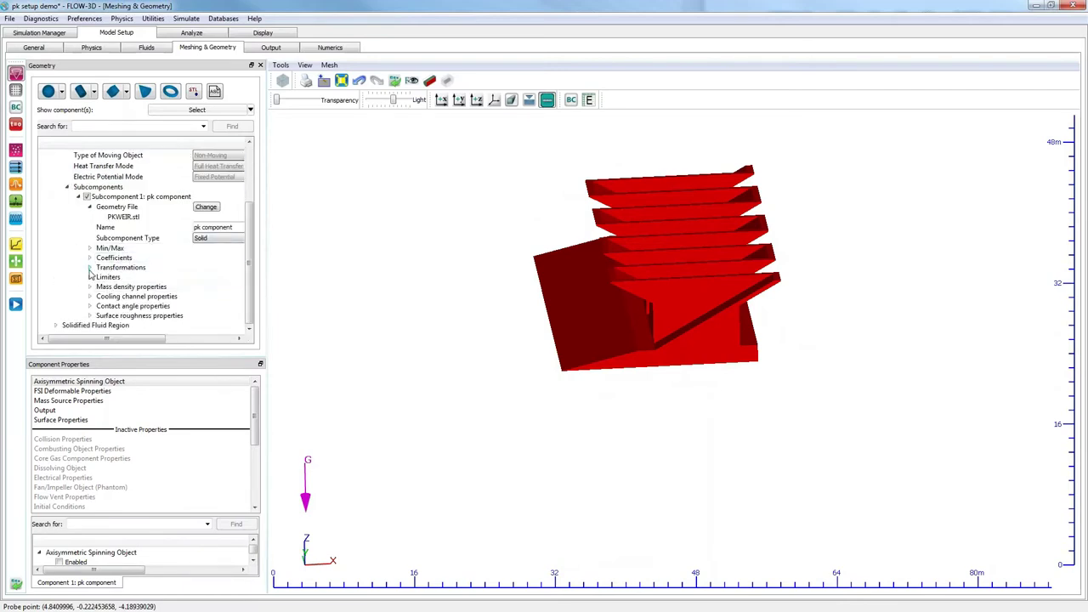
click(98, 269)
click(90, 268)
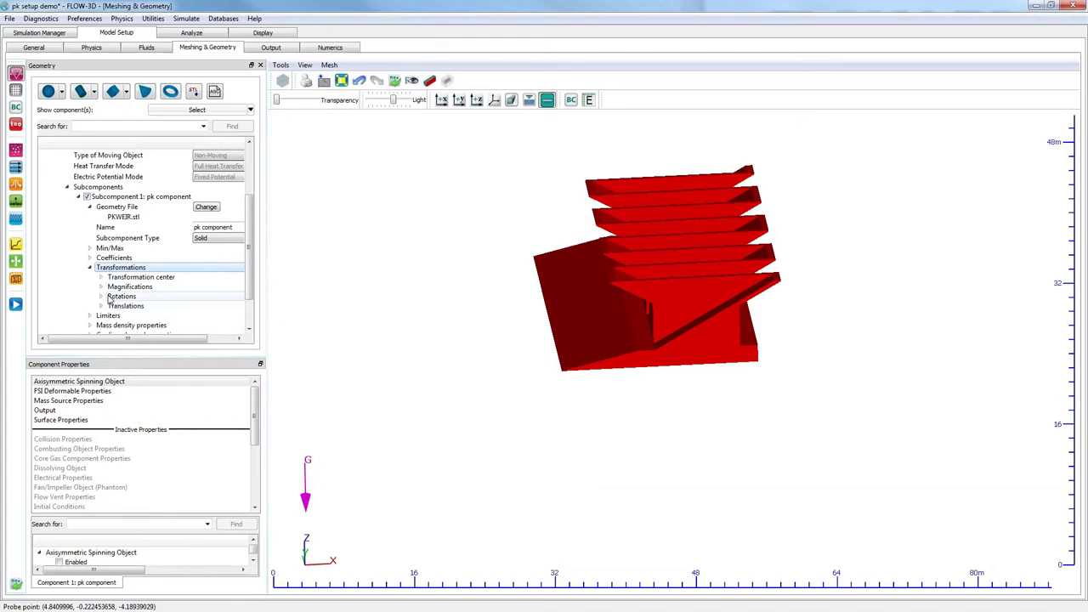
click(100, 287)
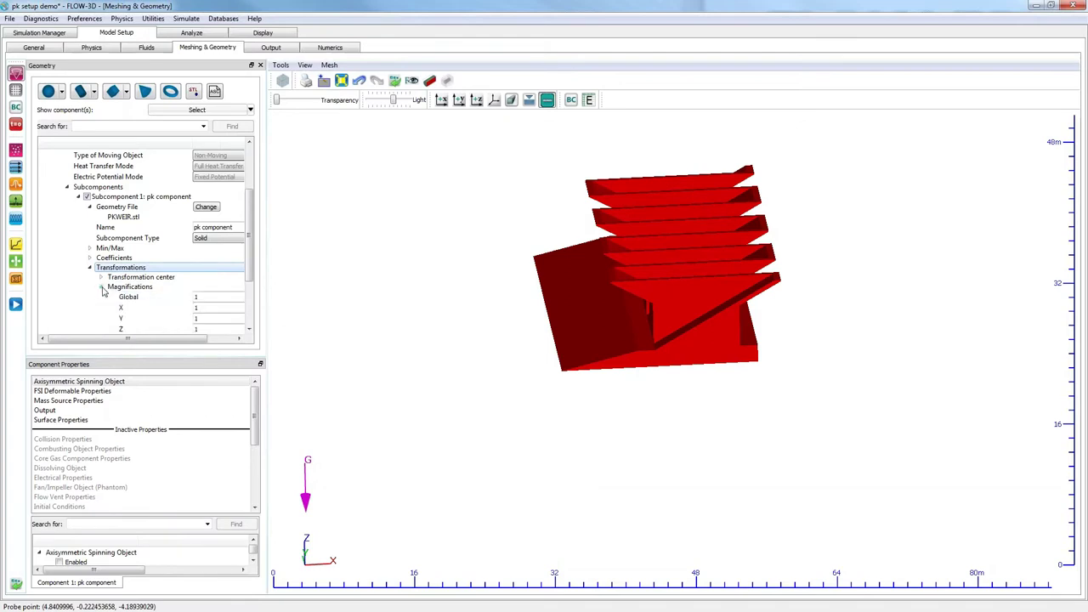
scroll(117, 282, down, 3)
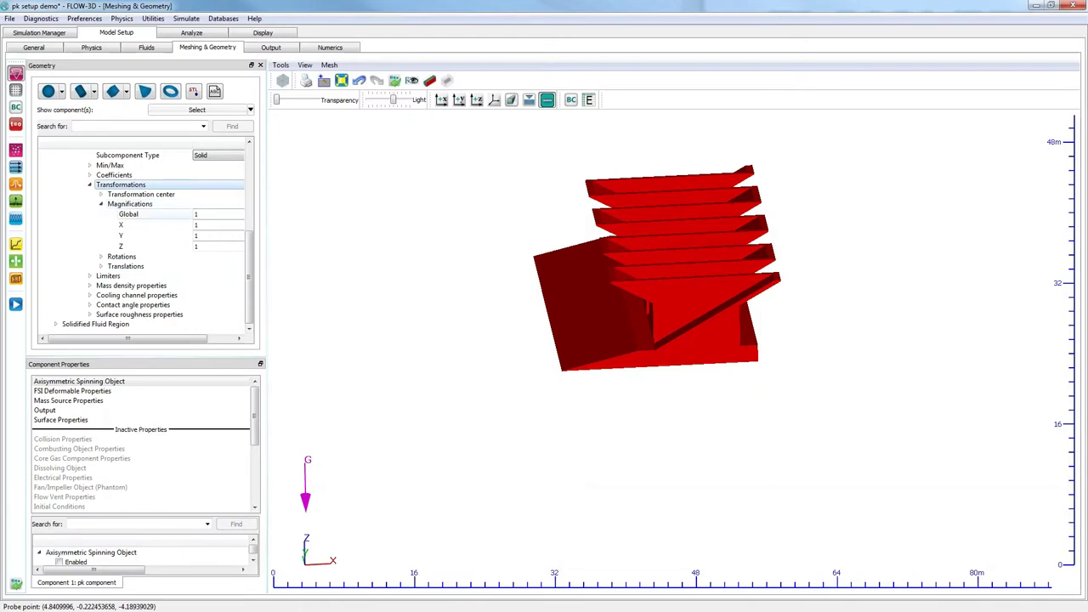
click(195, 211)
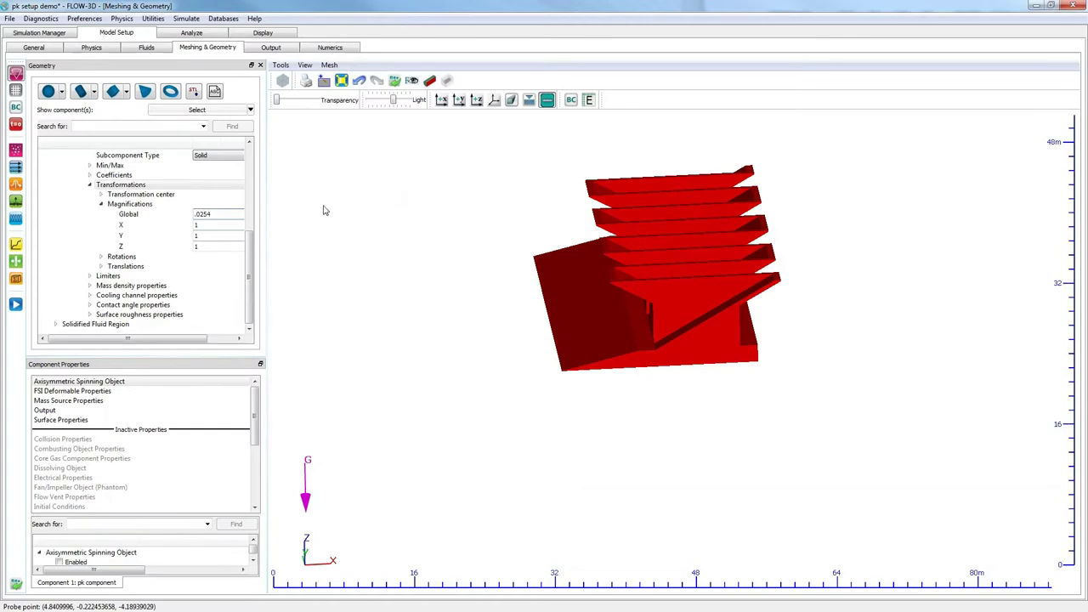
key(Tab)
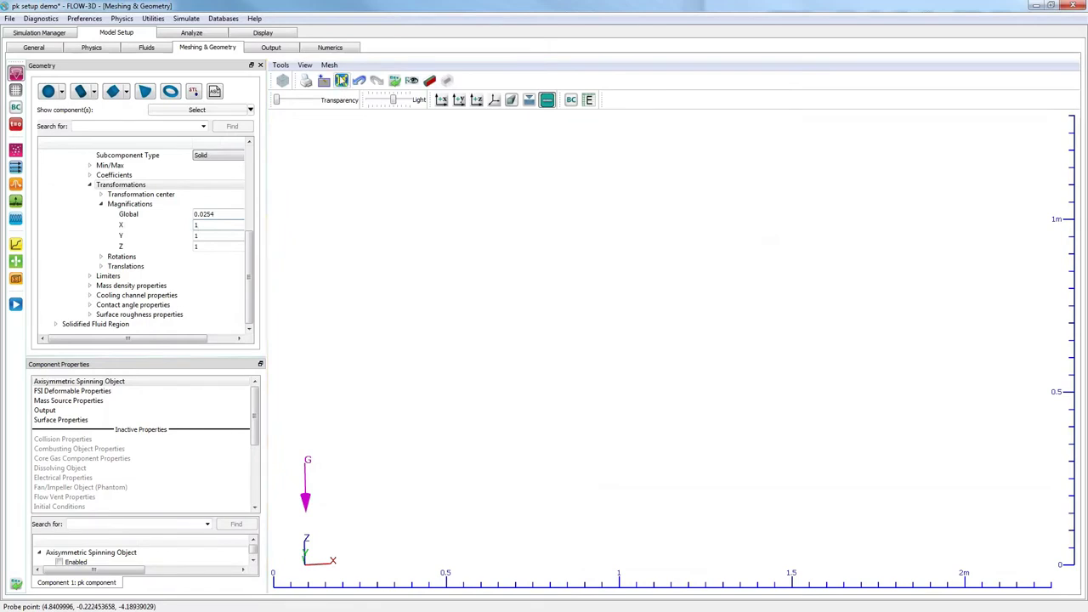
Fit the rescaled weir in the view and inspect it from below and from several sides.
click(340, 81)
mouse_move(675, 325)
mouse_down()
mouse_move(556, 215)
mouse_move(716, 285)
mouse_move(553, 284)
mouse_move(695, 358)
mouse_move(646, 382)
mouse_move(674, 369)
mouse_up()
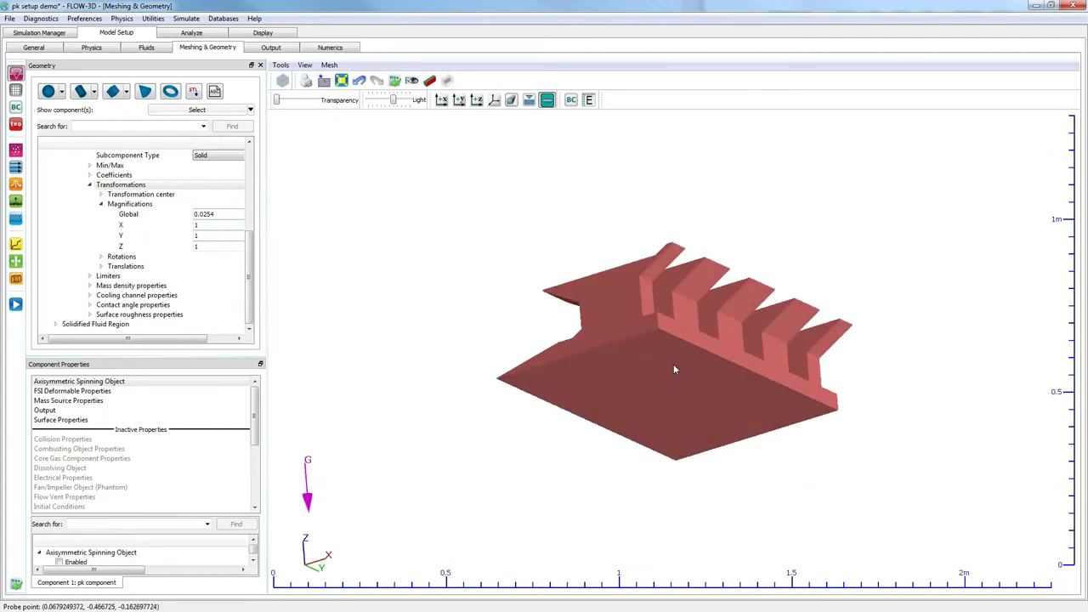
mouse_move(694, 332)
mouse_down()
mouse_move(595, 354)
mouse_move(459, 357)
mouse_up()
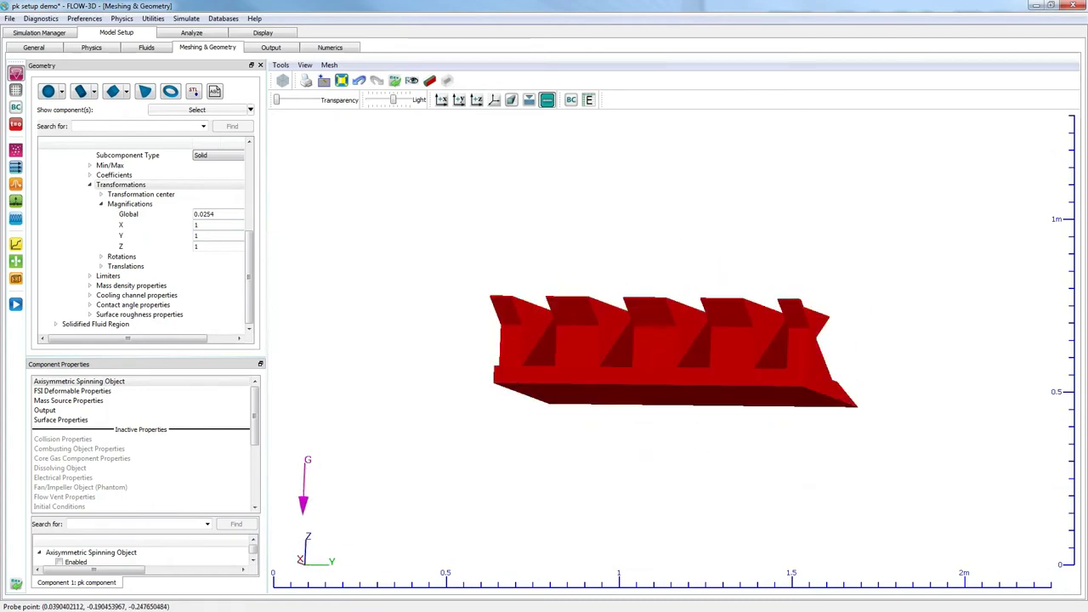
mouse_move(762, 429)
mouse_down()
mouse_move(569, 430)
mouse_move(629, 383)
mouse_up()
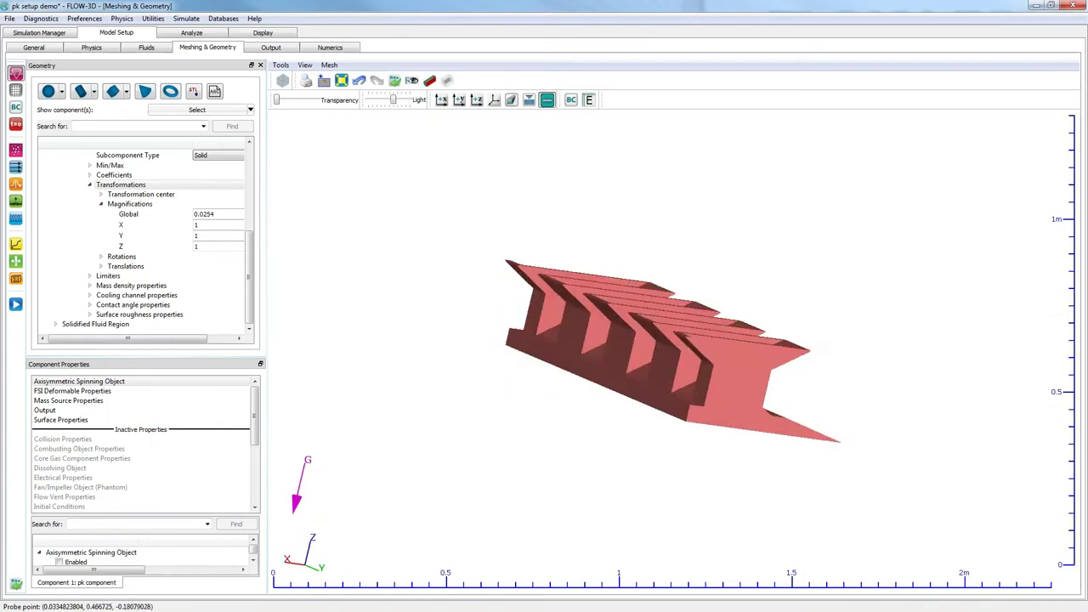
mouse_move(601, 343)
mouse_down()
mouse_move(816, 481)
mouse_move(564, 442)
mouse_move(889, 405)
mouse_up()
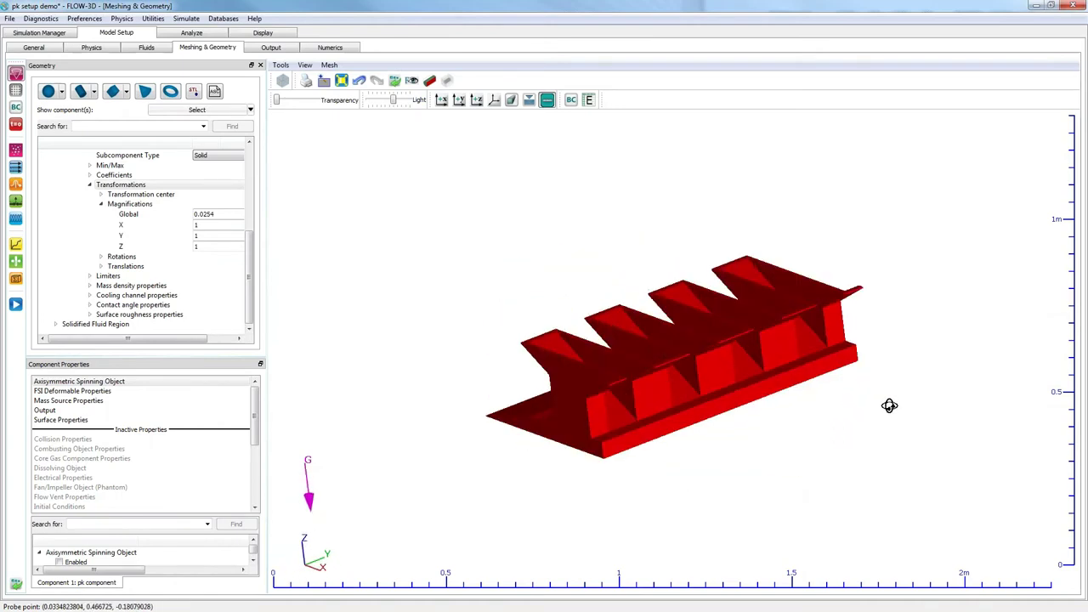
Collapse the subcomponents and display the pk component's surface properties, enlarging their list to review the heat transfer and roughness settings.
scroll(175, 292, up, 6)
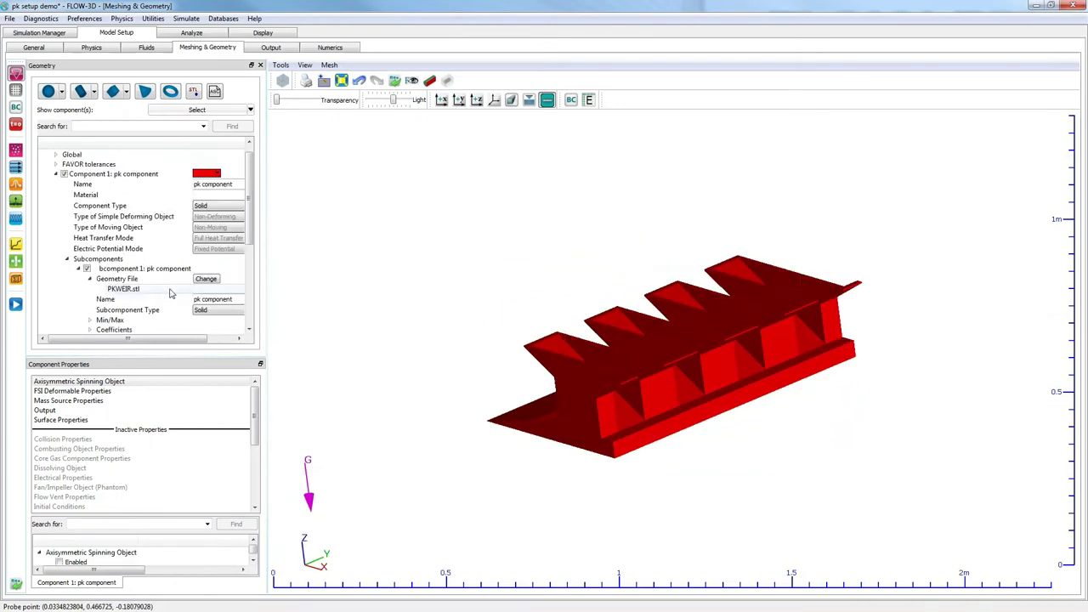
click(67, 267)
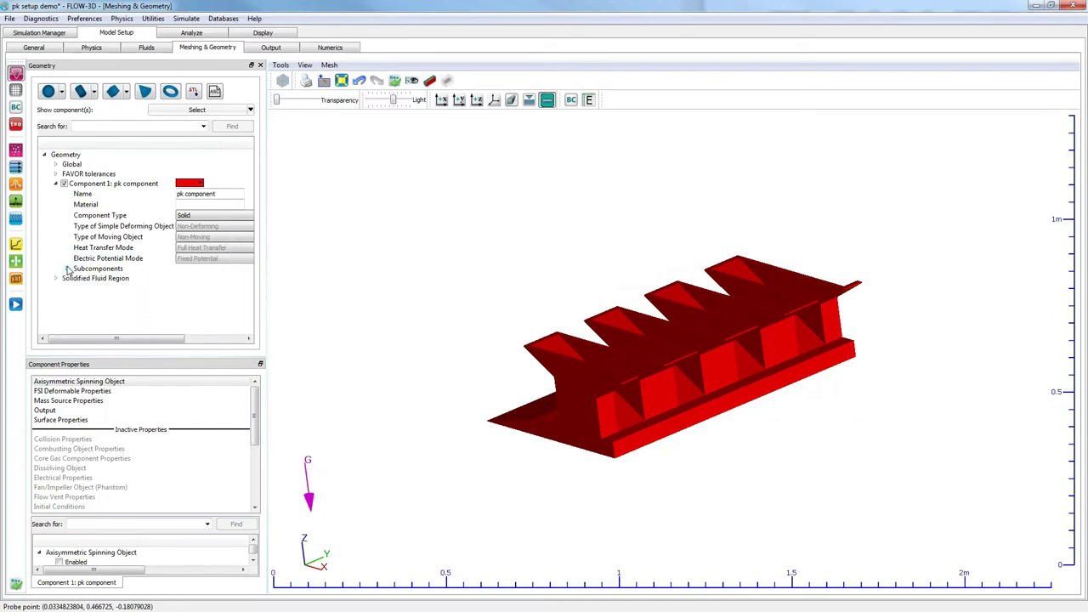
click(88, 419)
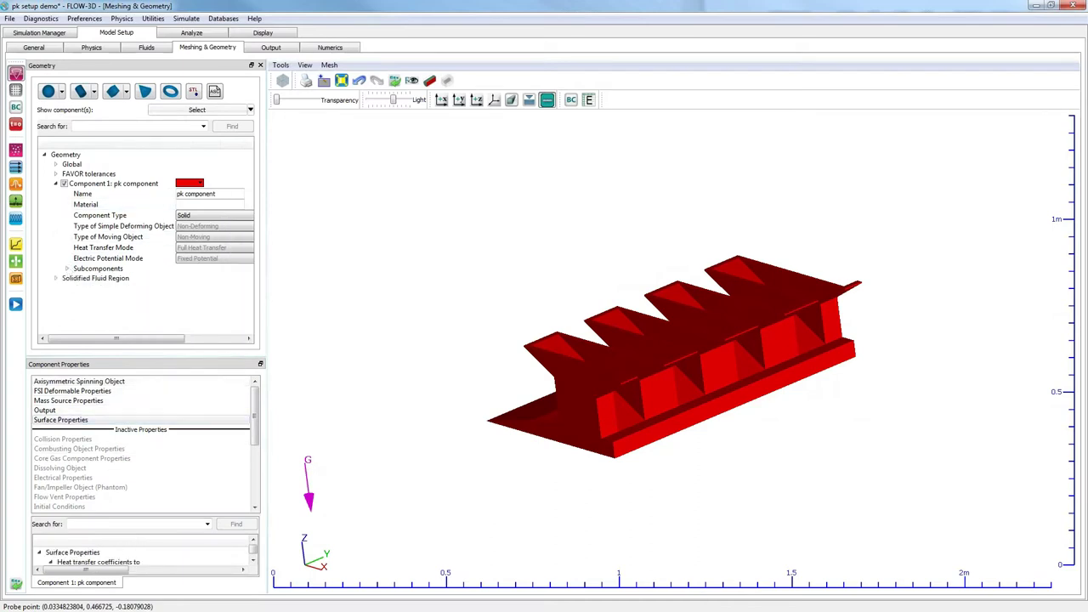
drag(111, 516, 131, 296)
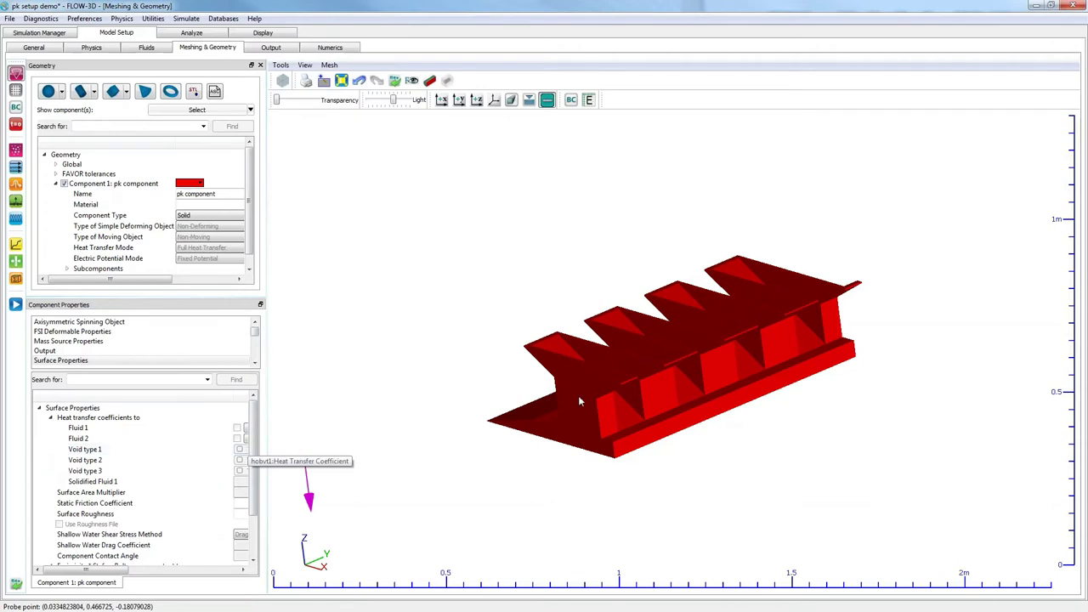
Add a new mesh block to the Cartesian mesh.
mouse_move(578, 395)
mouse_down()
mouse_move(680, 418)
mouse_move(668, 358)
mouse_up()
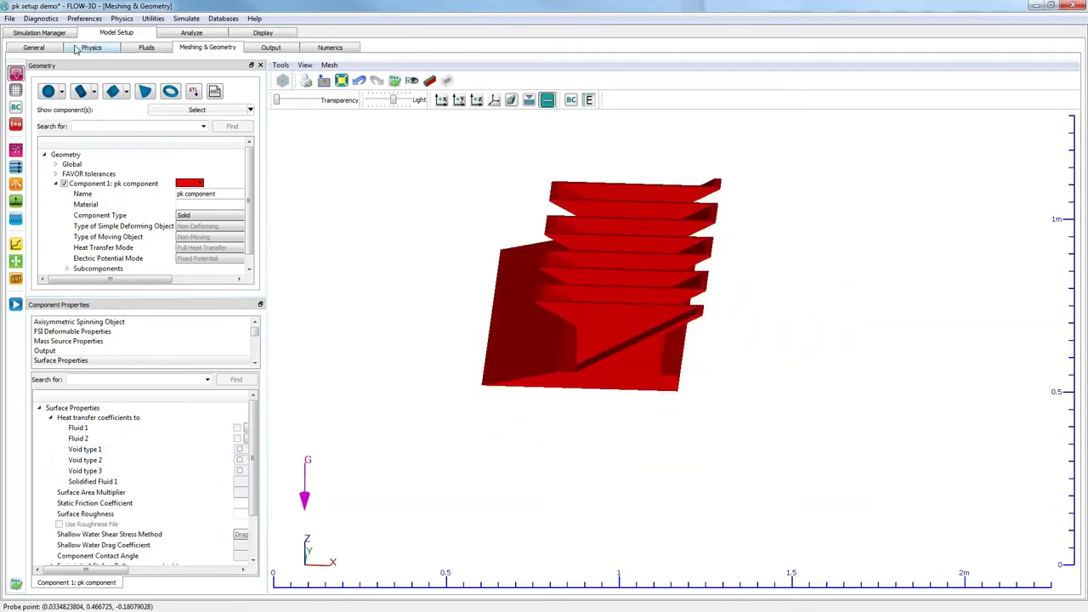
click(15, 90)
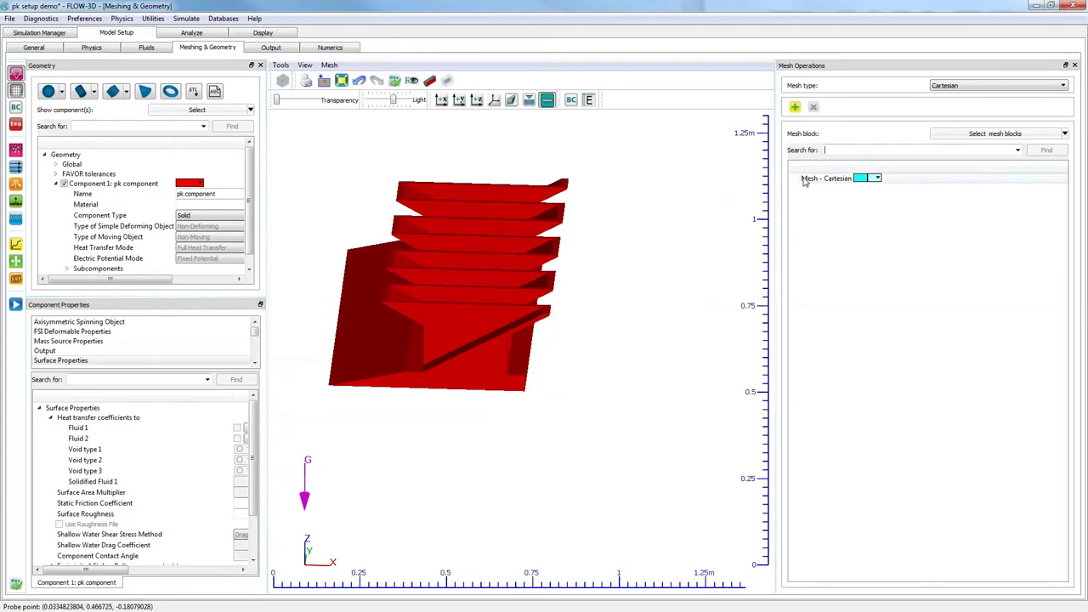
click(795, 108)
Fit mesh block 1 to the weir geometry in the X, Y and Z directions with a cell size of 0.1 m.
drag(448, 420, 629, 438)
drag(468, 399, 592, 408)
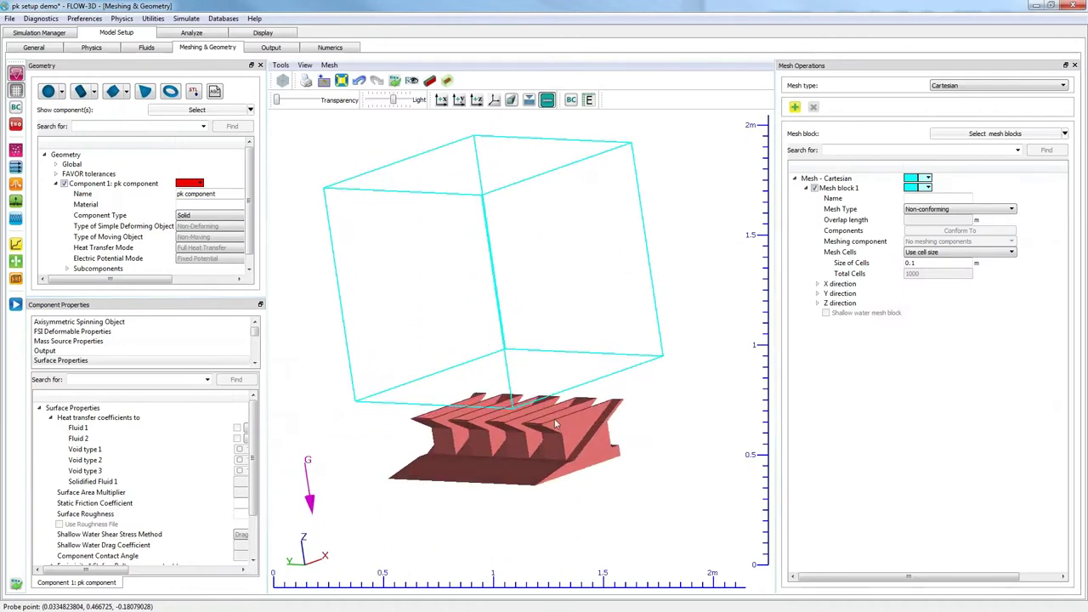
drag(502, 433, 430, 417)
mouse_move(654, 372)
mouse_down()
mouse_move(476, 364)
mouse_move(463, 381)
mouse_move(470, 397)
mouse_move(527, 421)
mouse_up()
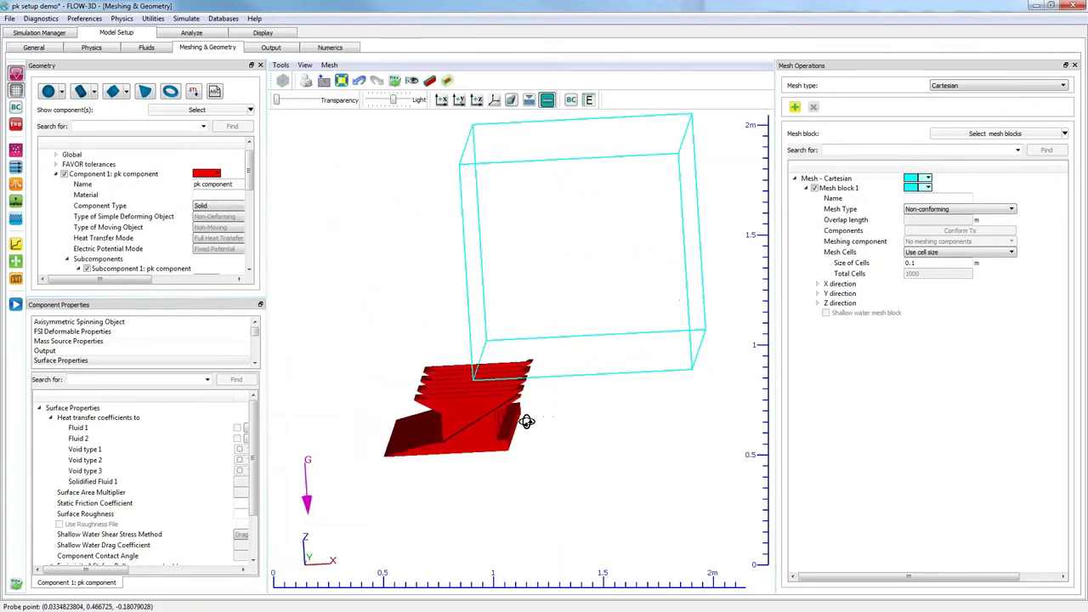
right_click(845, 189)
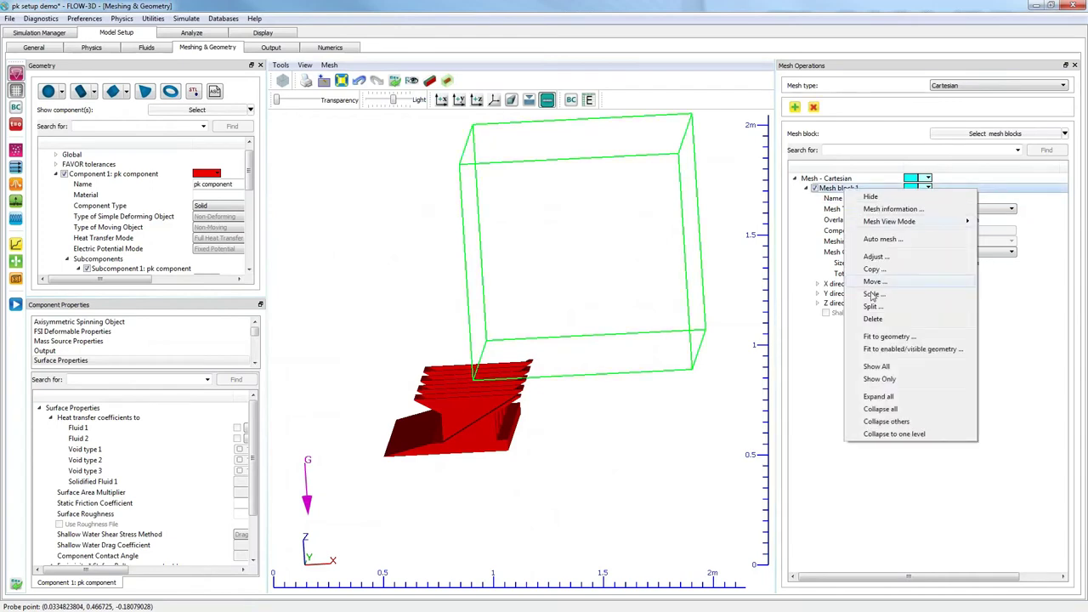
click(884, 337)
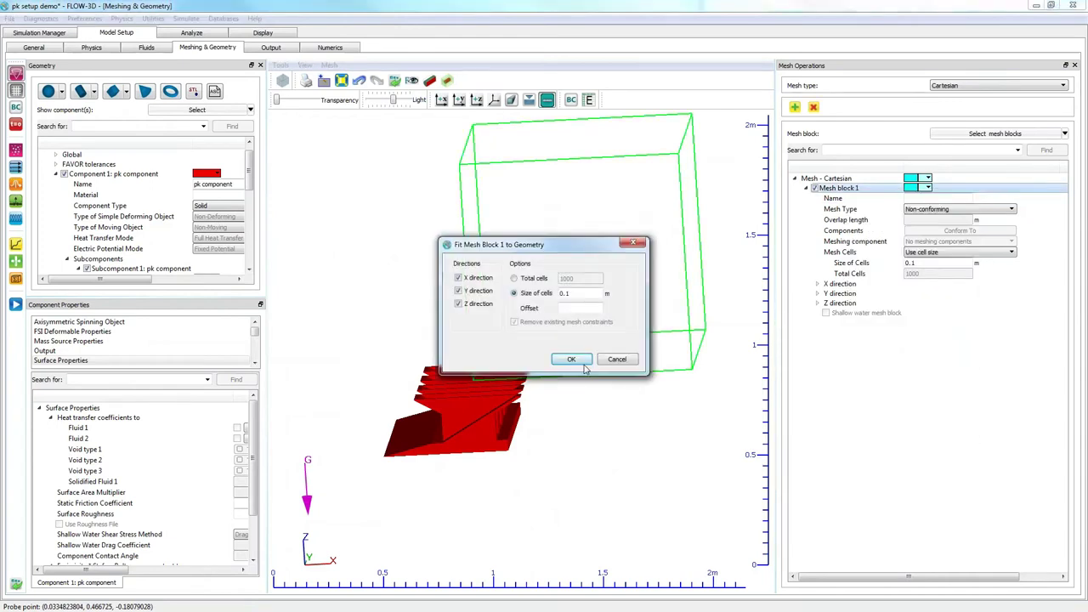
click(571, 360)
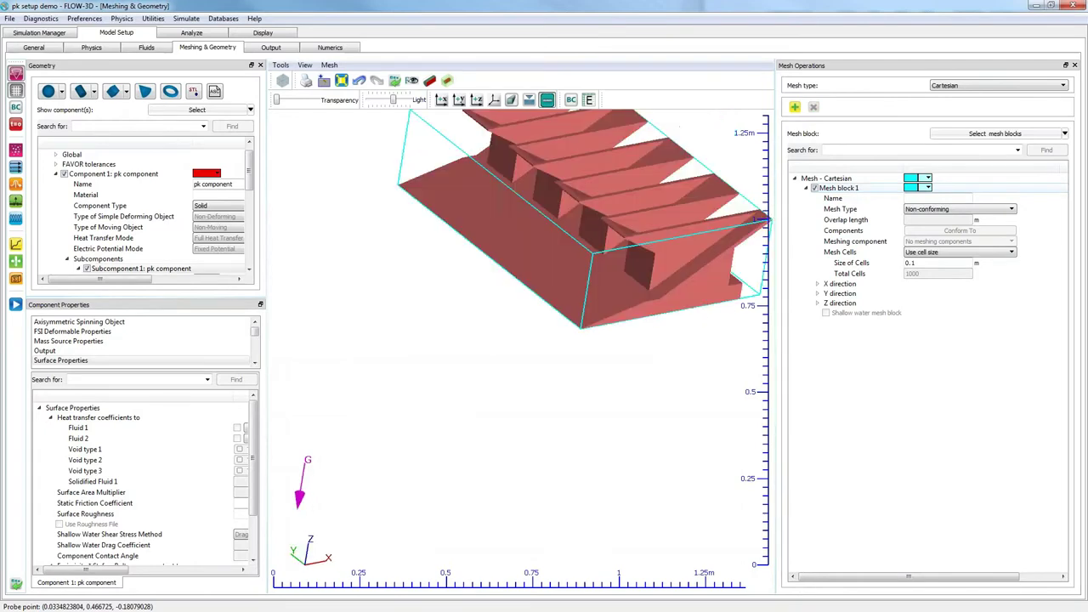
Examine how the fitted mesh block encloses the weir and review its mesh plane positions in the X, Y and Z directions.
right_drag(702, 281, 648, 378)
mouse_move(553, 387)
mouse_down()
mouse_move(563, 396)
mouse_move(535, 391)
mouse_up()
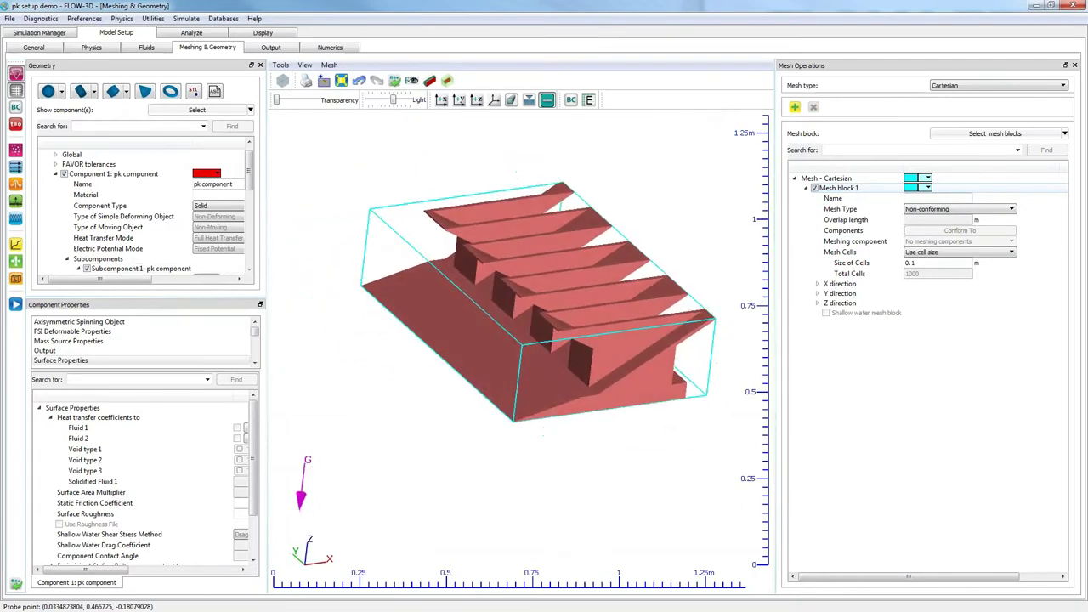
click(818, 304)
click(819, 293)
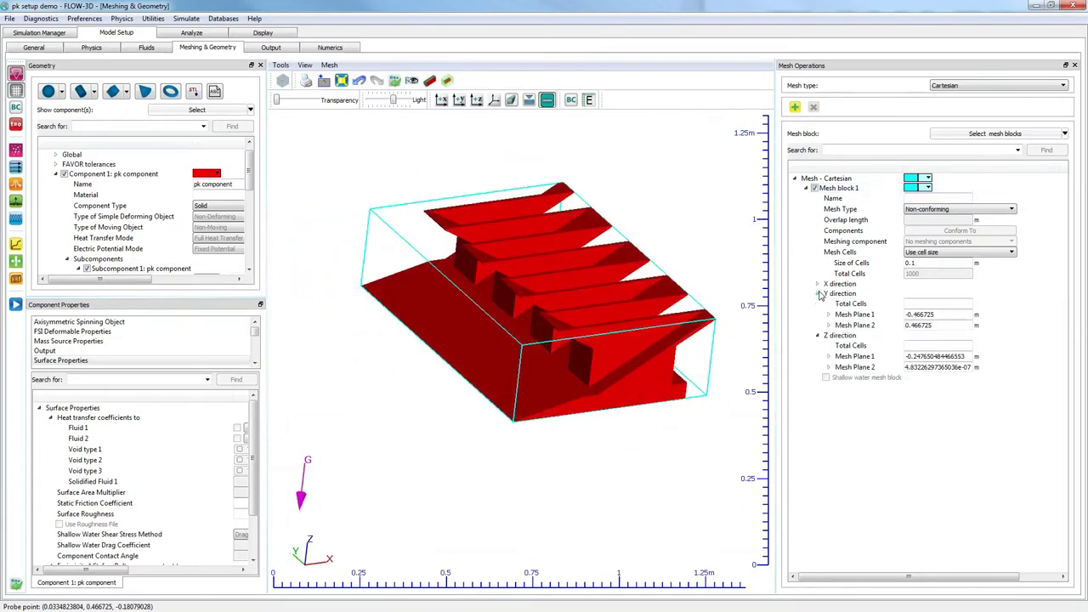
click(817, 284)
drag(667, 325, 599, 384)
drag(620, 304, 586, 459)
drag(490, 162, 570, 270)
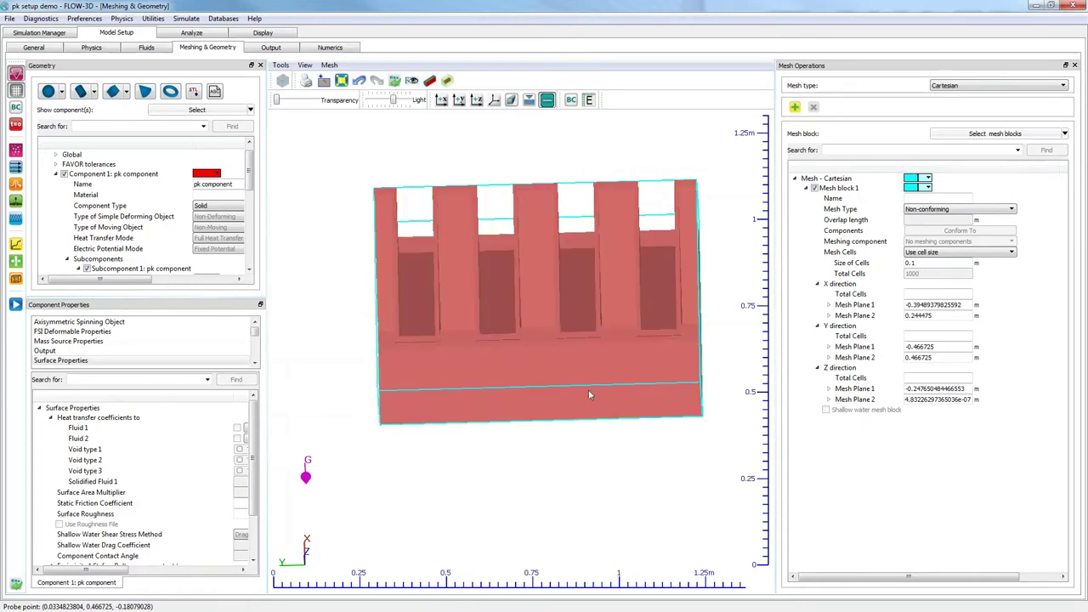
drag(588, 394, 519, 450)
Set the Y-direction mesh planes of mesh block 1 to 0 m and 0.1166185 m.
click(938, 346)
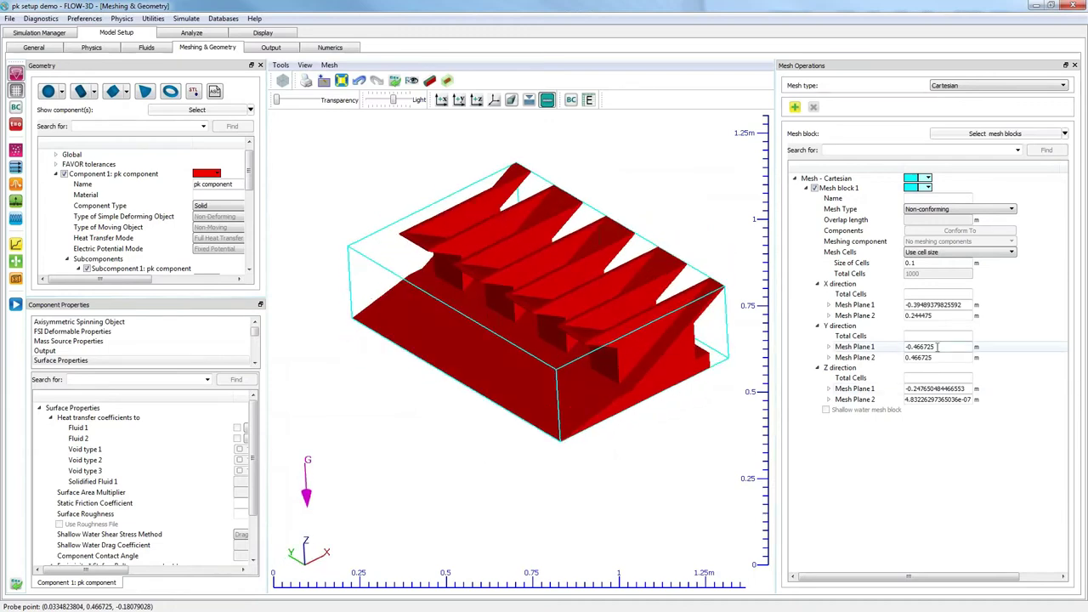
double_click(945, 347)
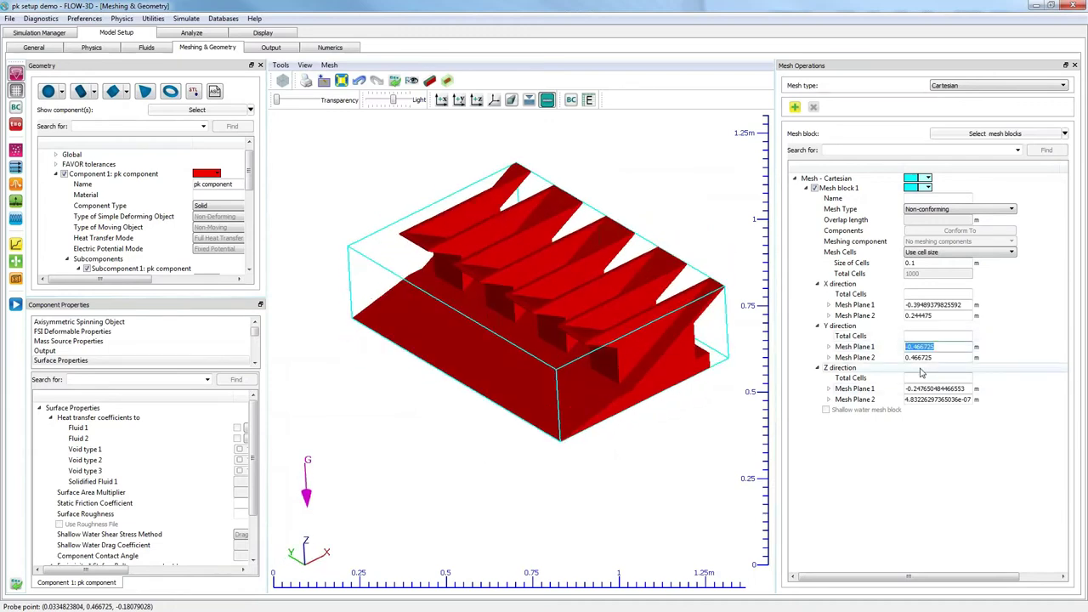
text(0)
key(Return)
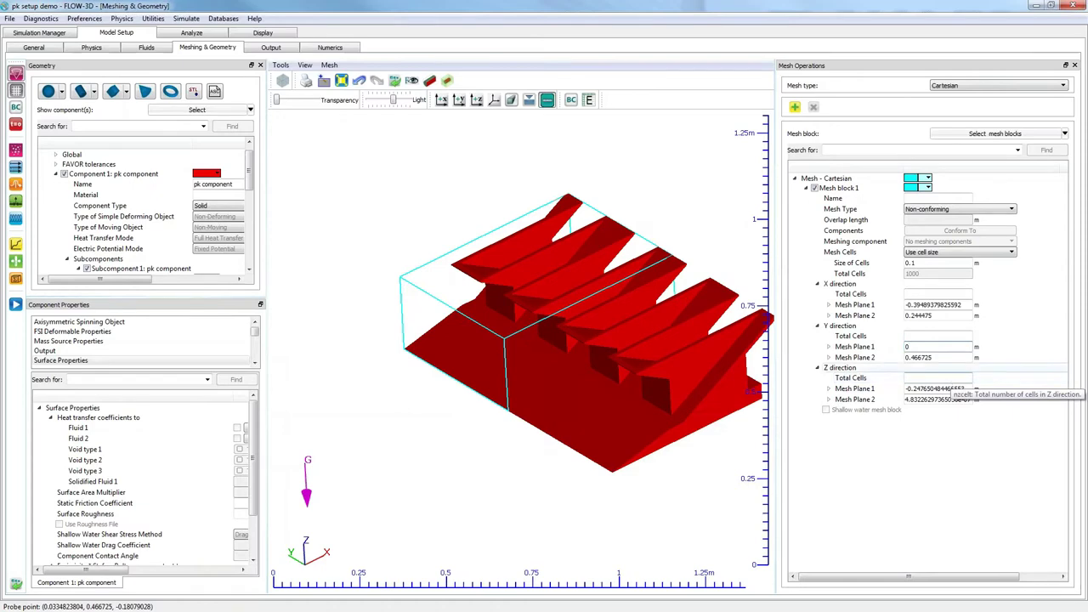
drag(578, 316, 534, 347)
middle_drag(534, 348, 358, 253)
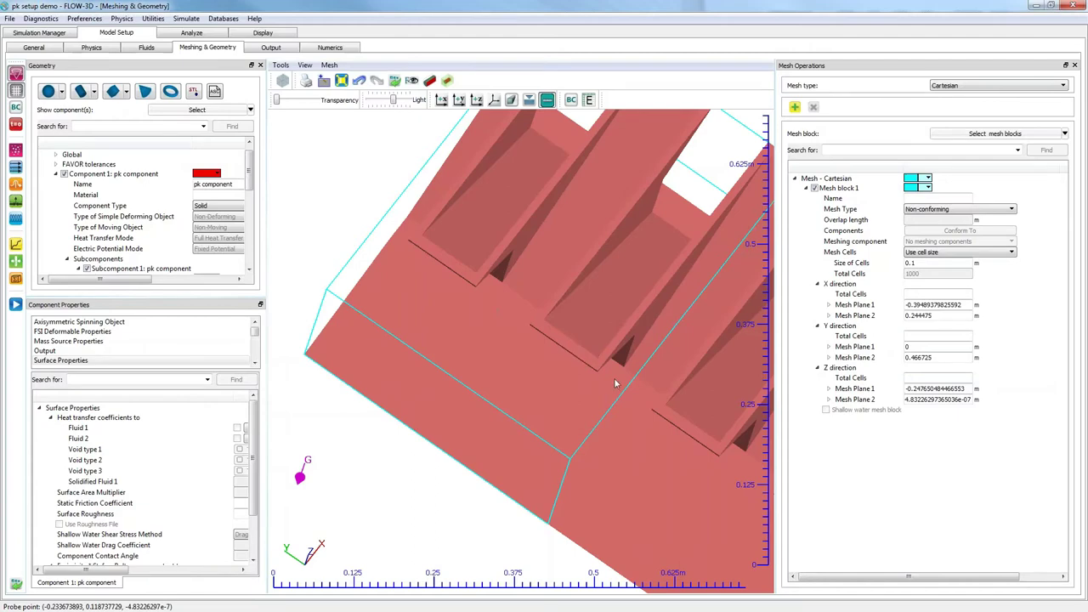
drag(615, 384, 556, 376)
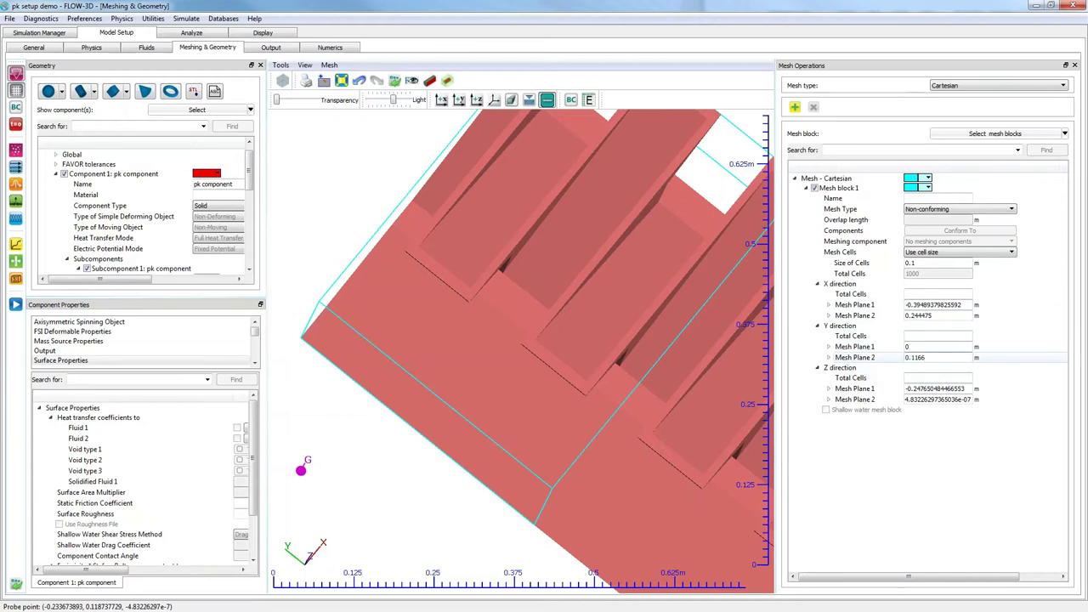
text(5)
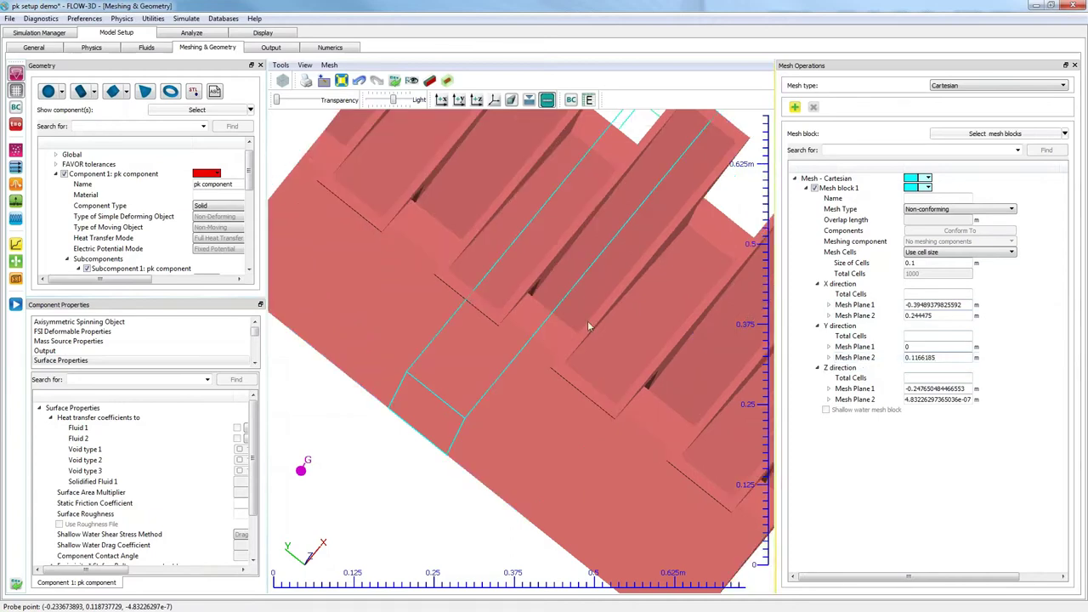
Raise the upper Z-direction boundary, Mesh Plane 2, of mesh block 1 to 0.25 m.
scroll(497, 388, down, 7)
drag(637, 376, 573, 308)
scroll(538, 330, up, 8)
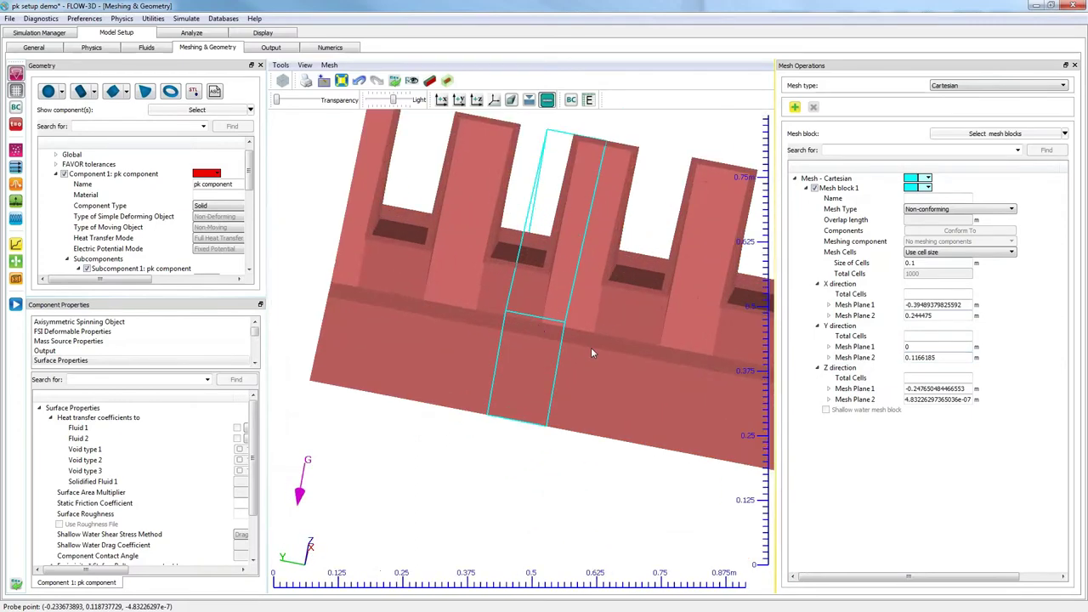
drag(593, 353, 343, 305)
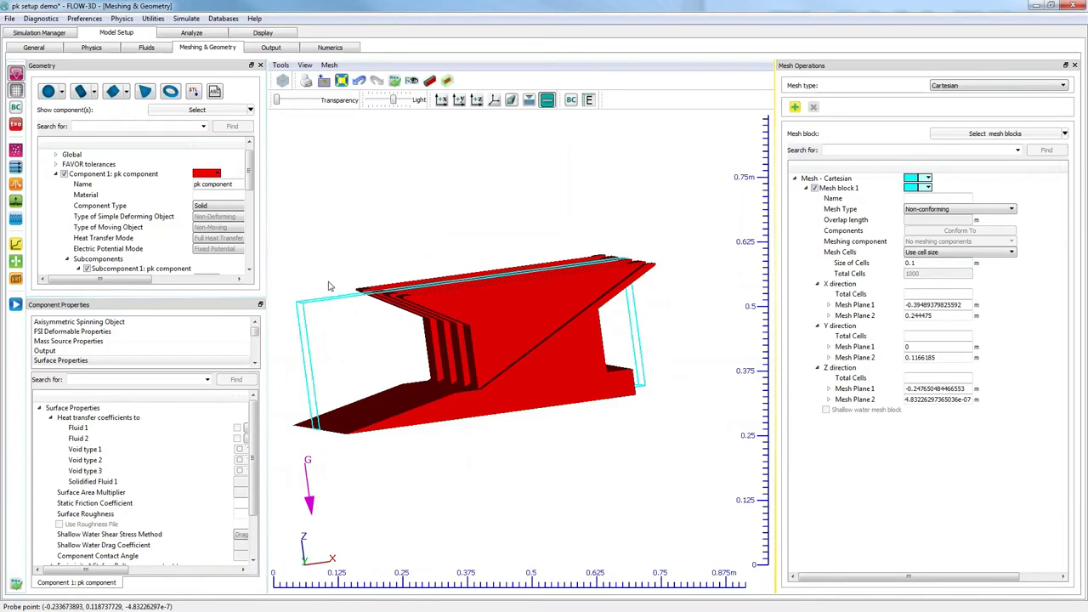
click(952, 399)
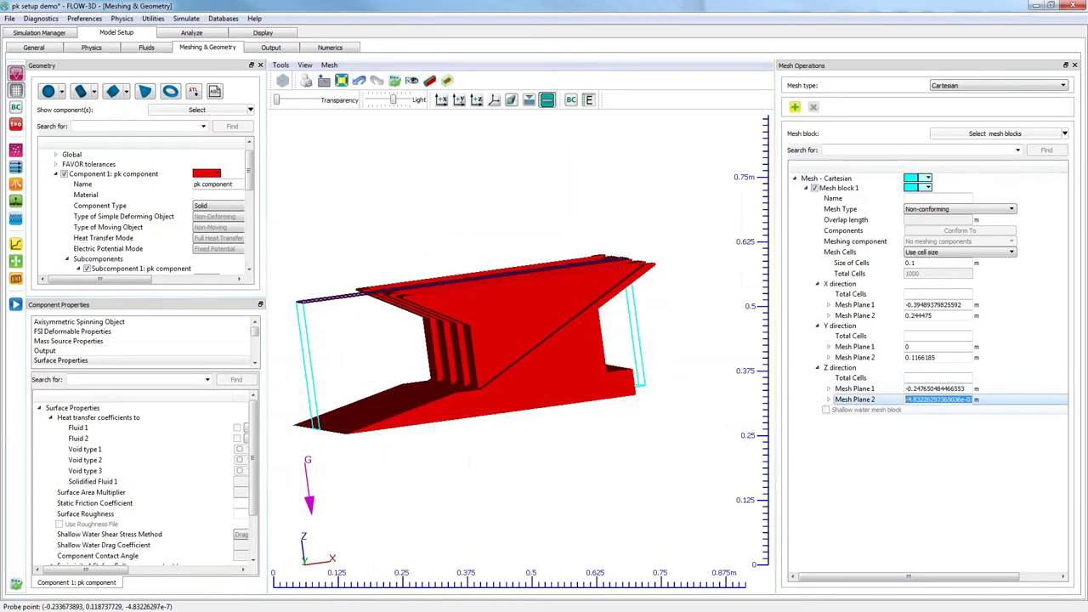
text(.25)
key(Return)
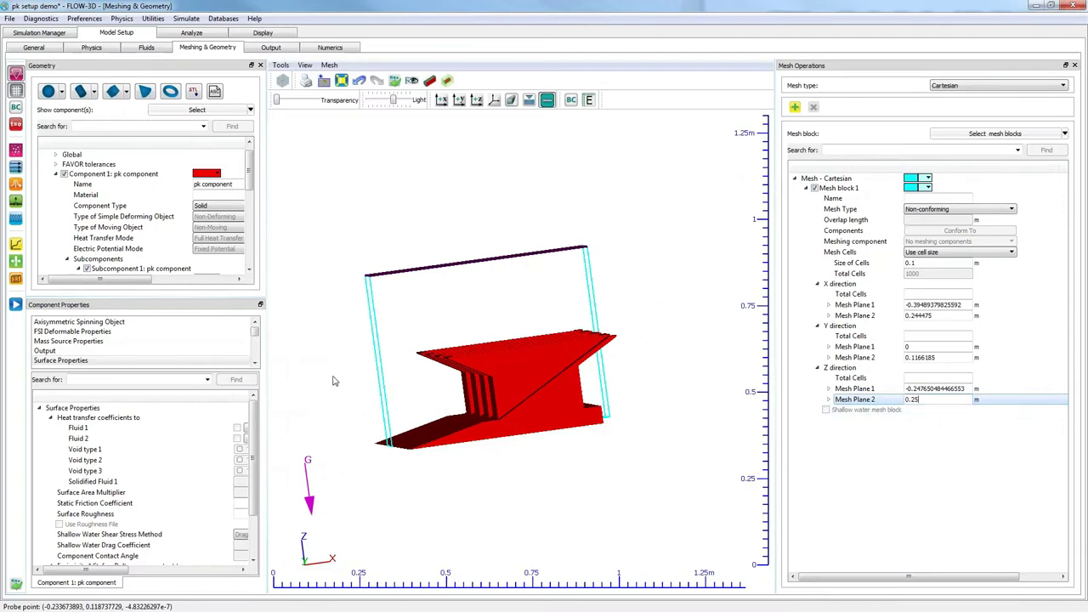
Round the lower Z-direction boundary, Mesh Plane 1, of mesh block 1 to -0.24765 m.
drag(678, 485, 637, 478)
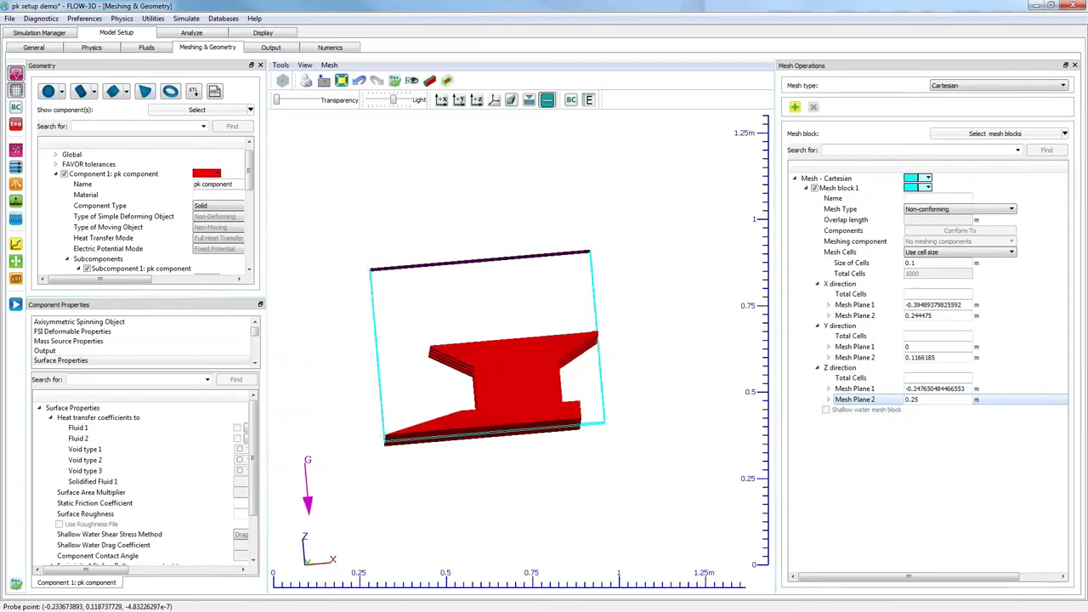
scroll(548, 419, up, 8)
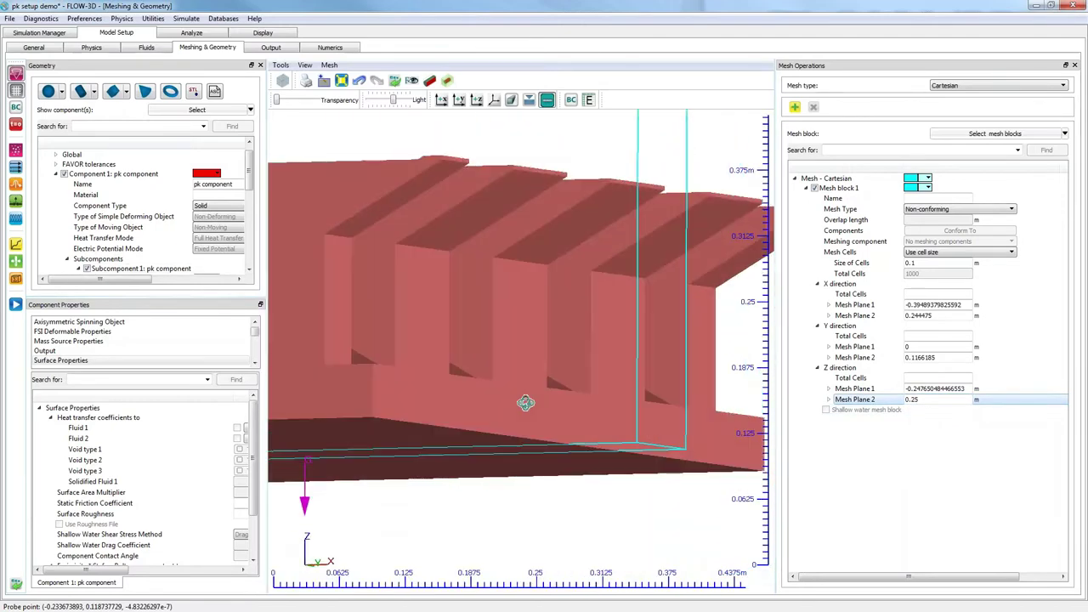
drag(525, 403, 569, 411)
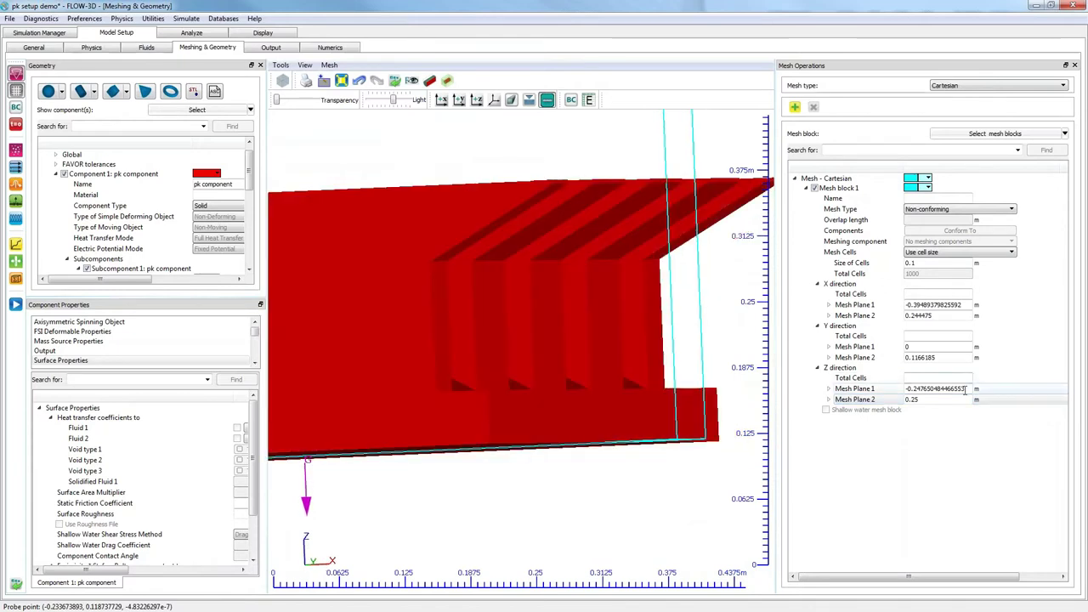
drag(965, 388, 936, 388)
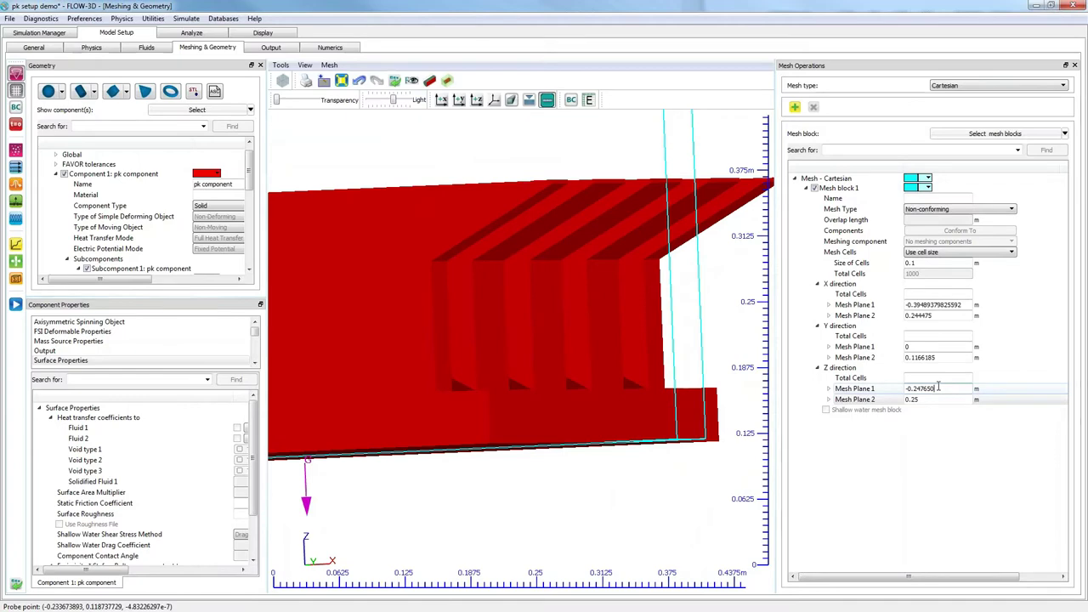
key(Return)
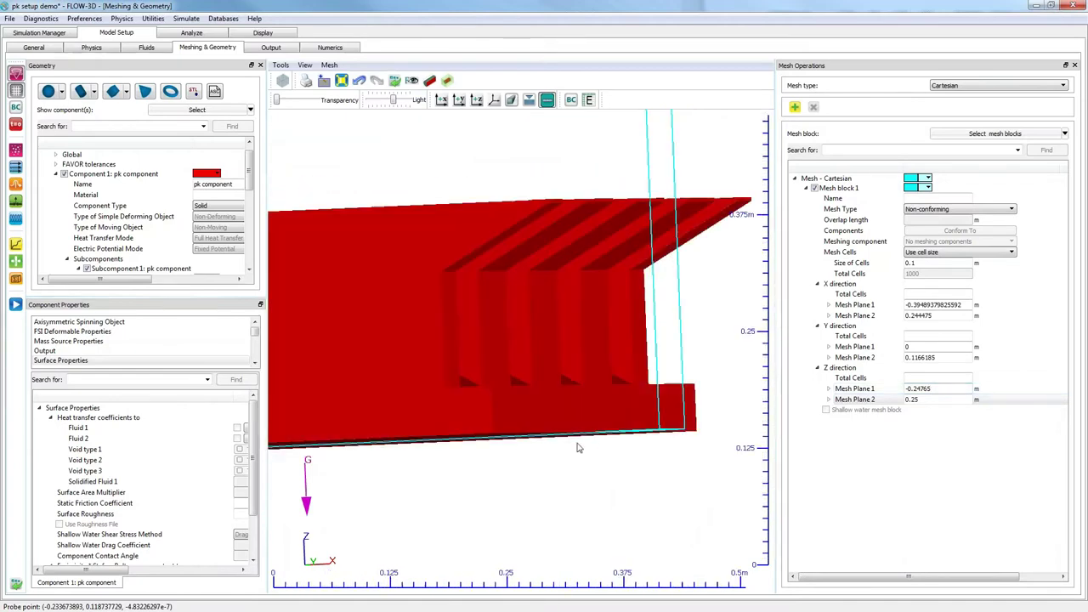
Extend mesh block 1 in the X direction by setting Mesh Plane 2 to 1 m and Mesh Plane 1 to -0.6 m.
drag(522, 464, 511, 410)
scroll(507, 366, down, 3)
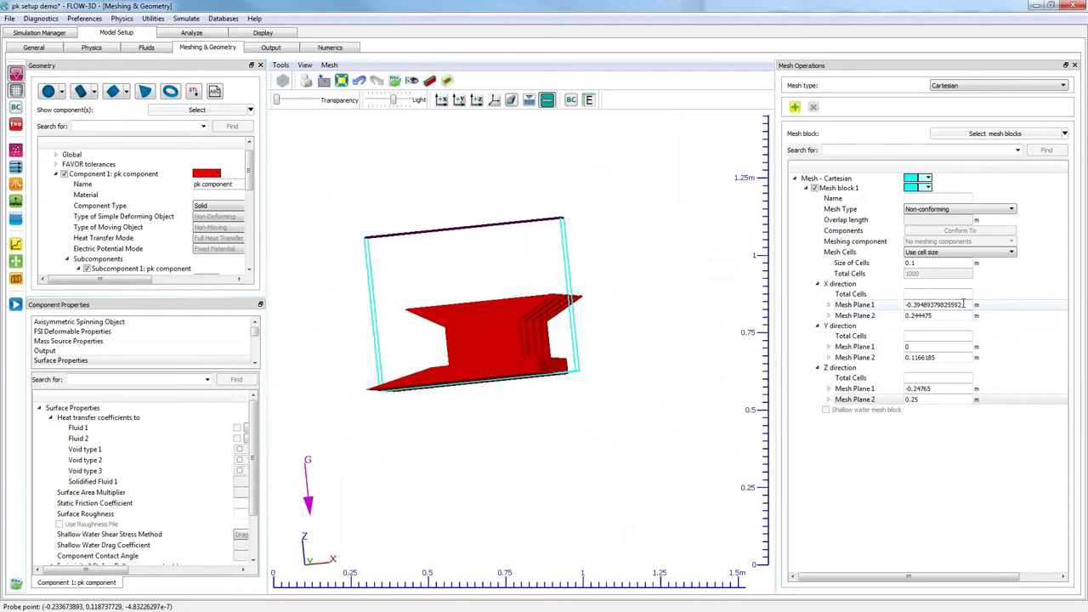
key(Tab)
text(1)
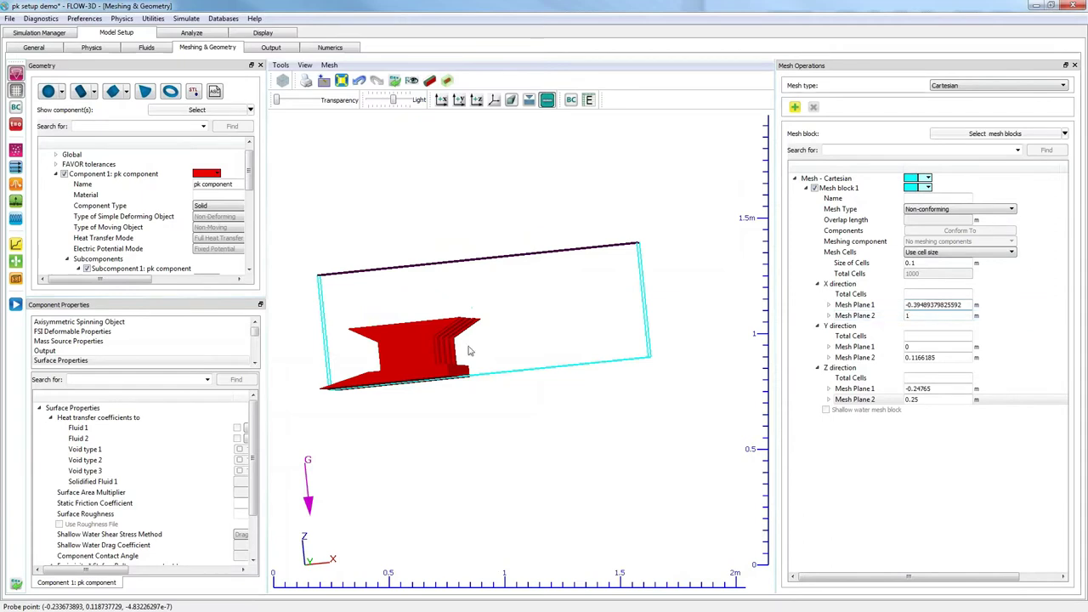
drag(567, 351, 530, 360)
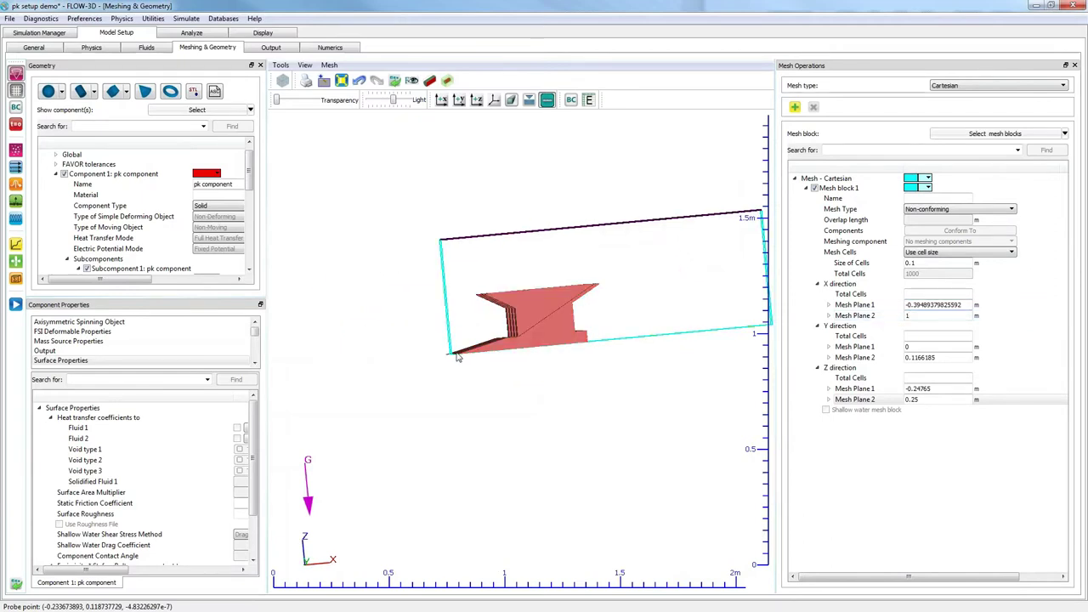
click(933, 304)
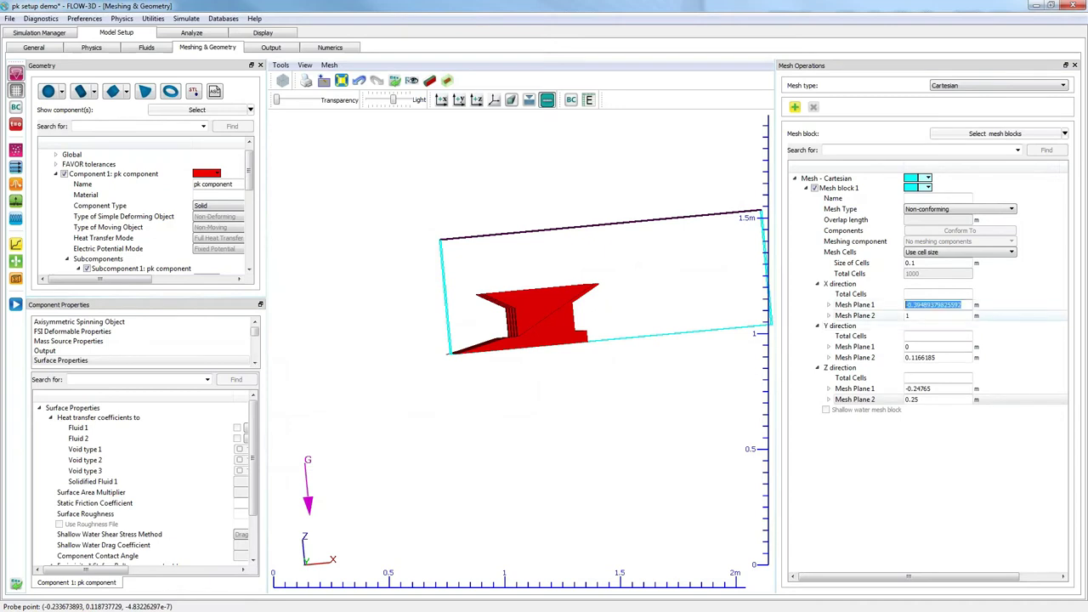
text(-0.6)
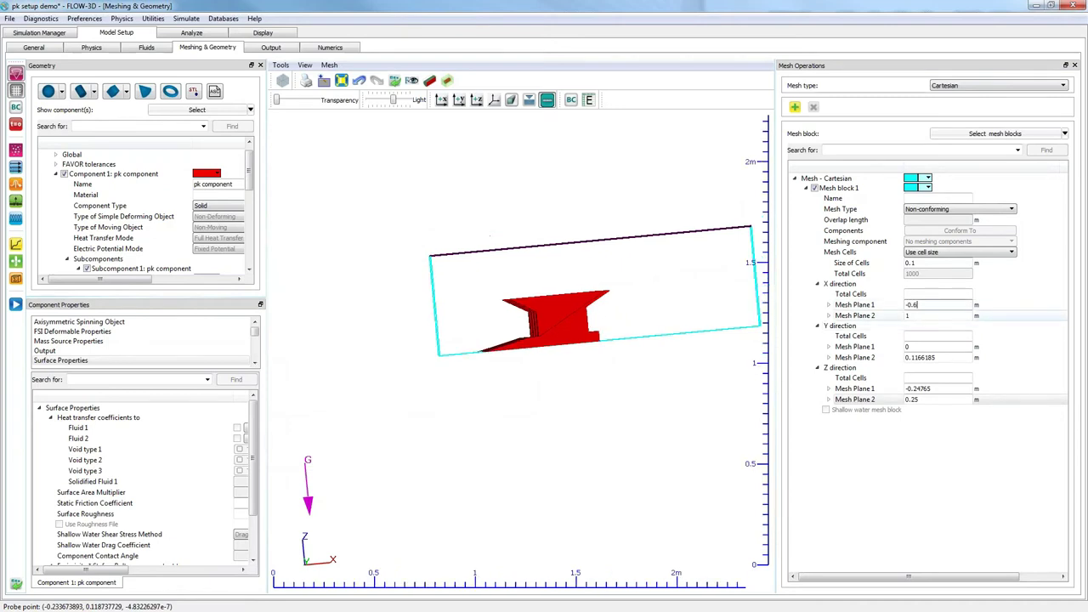
Examine from several angles how the extended mesh block sits around the weir upstream, downstream and across its width.
right_drag(706, 346, 579, 342)
drag(586, 357, 541, 399)
scroll(542, 399, down, 3)
right_drag(514, 394, 632, 404)
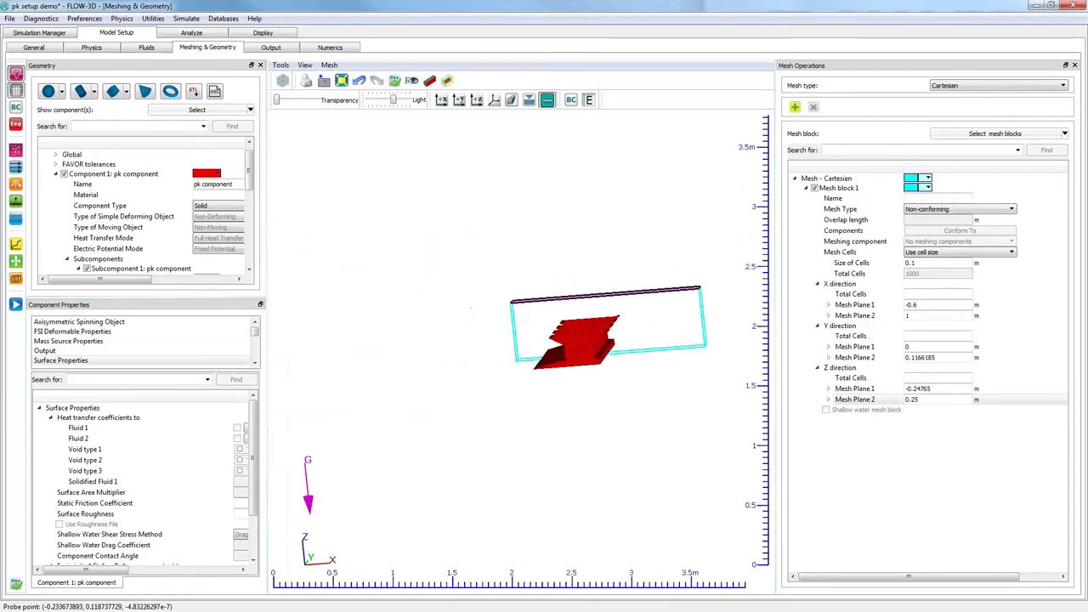
drag(559, 397, 500, 365)
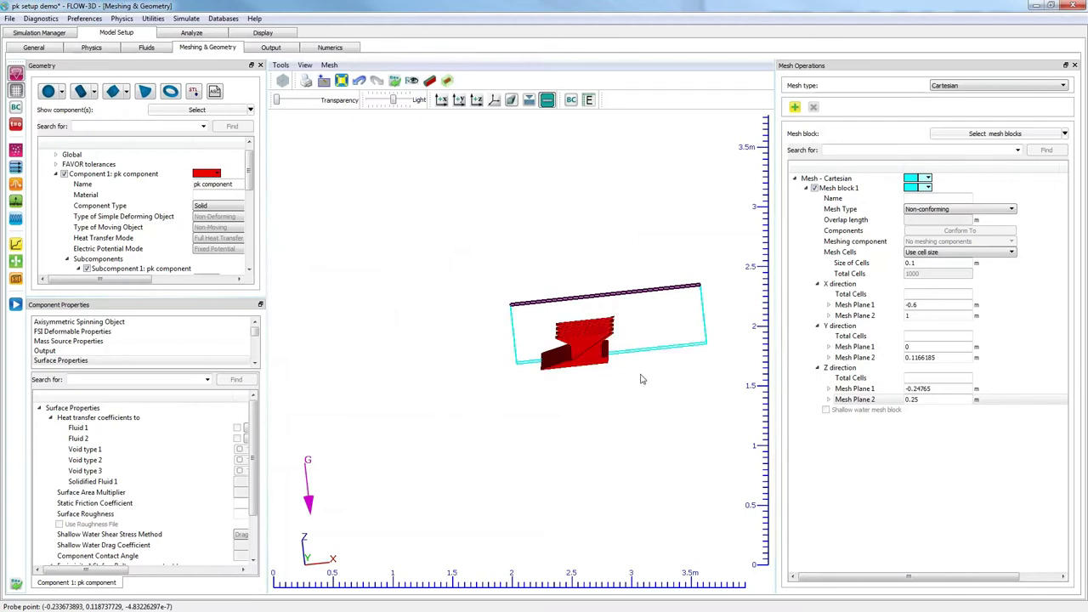
drag(632, 380, 685, 371)
right_drag(685, 372, 621, 384)
scroll(620, 385, up, 5)
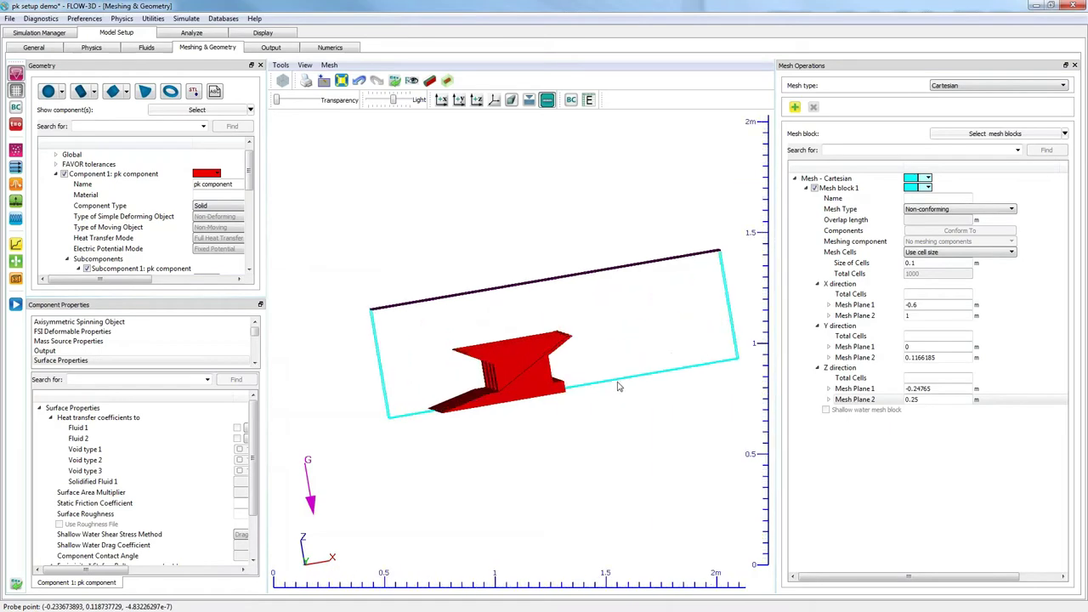
drag(621, 386, 515, 444)
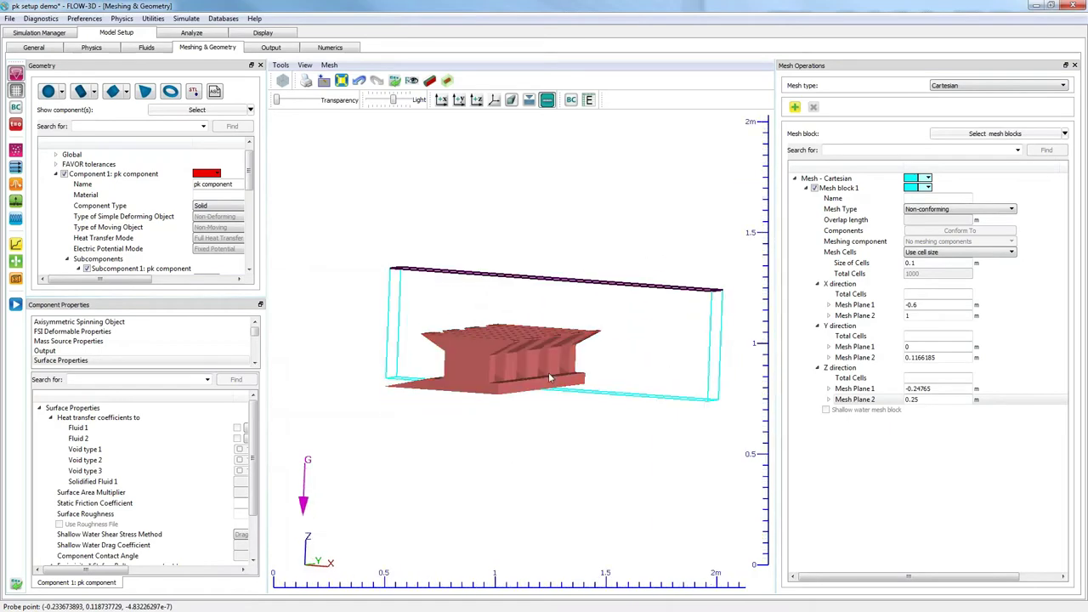
Add a Z-direction mesh plane to mesh block 1 at the weir crest, using the elevation probed on the crest surface.
scroll(548, 373, up, 5)
drag(582, 334, 482, 430)
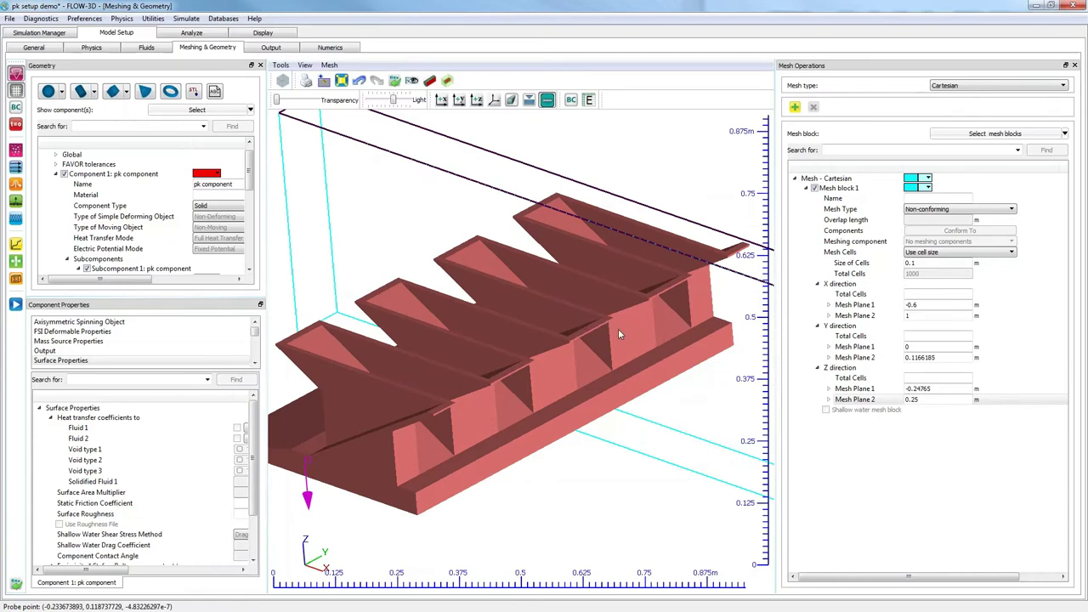
drag(619, 333, 582, 328)
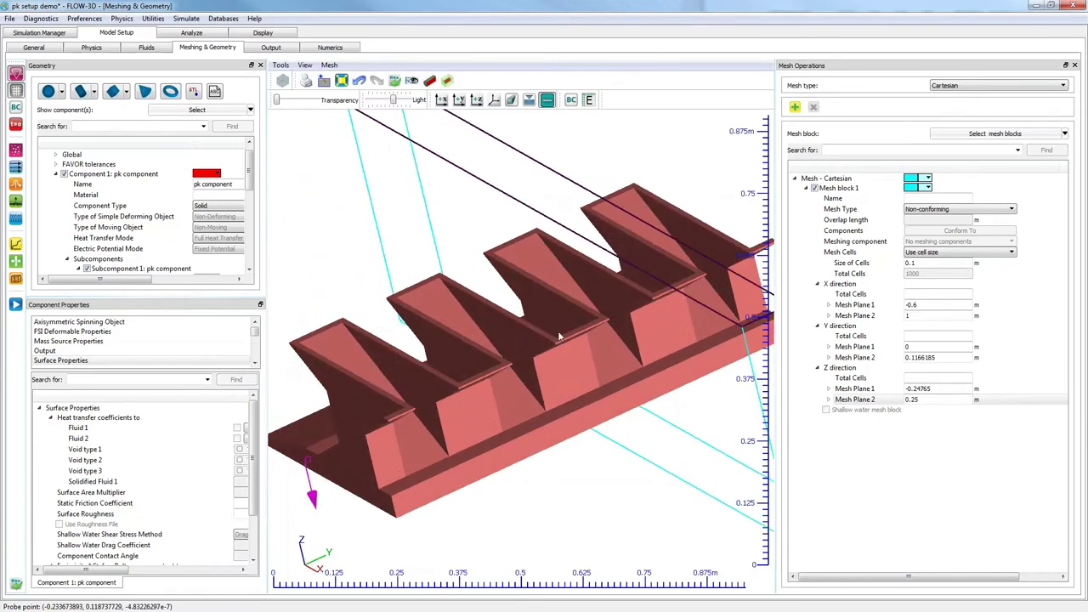
scroll(569, 310, up, 5)
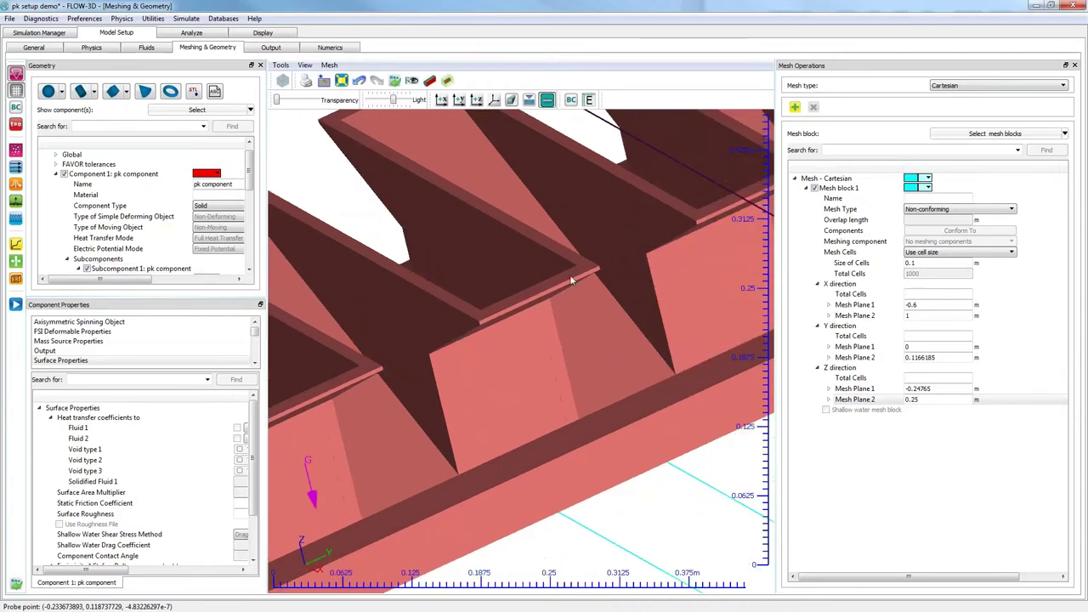
right_click(840, 368)
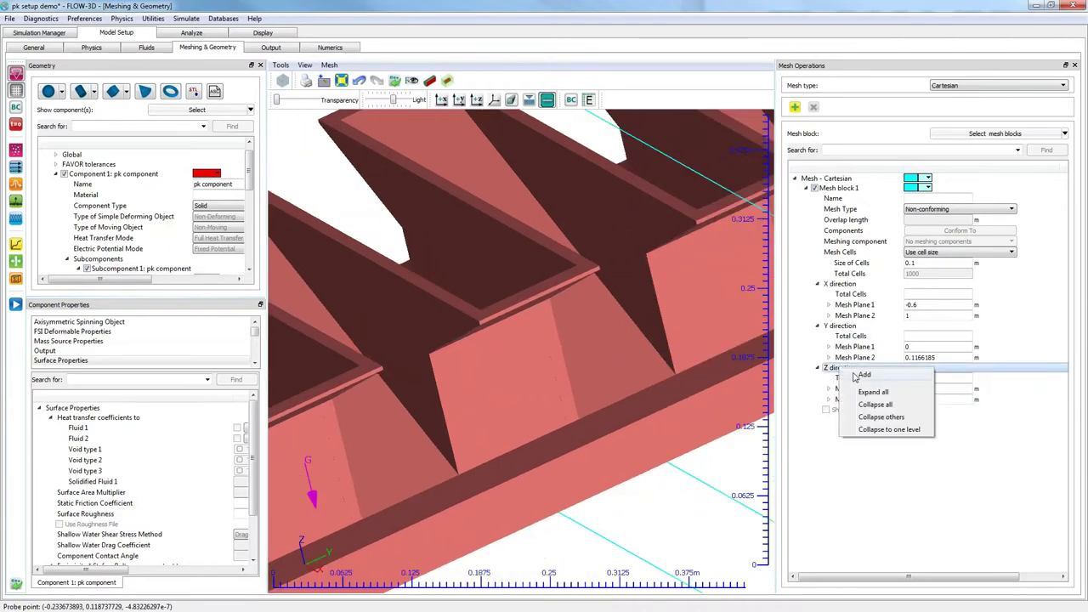
click(860, 375)
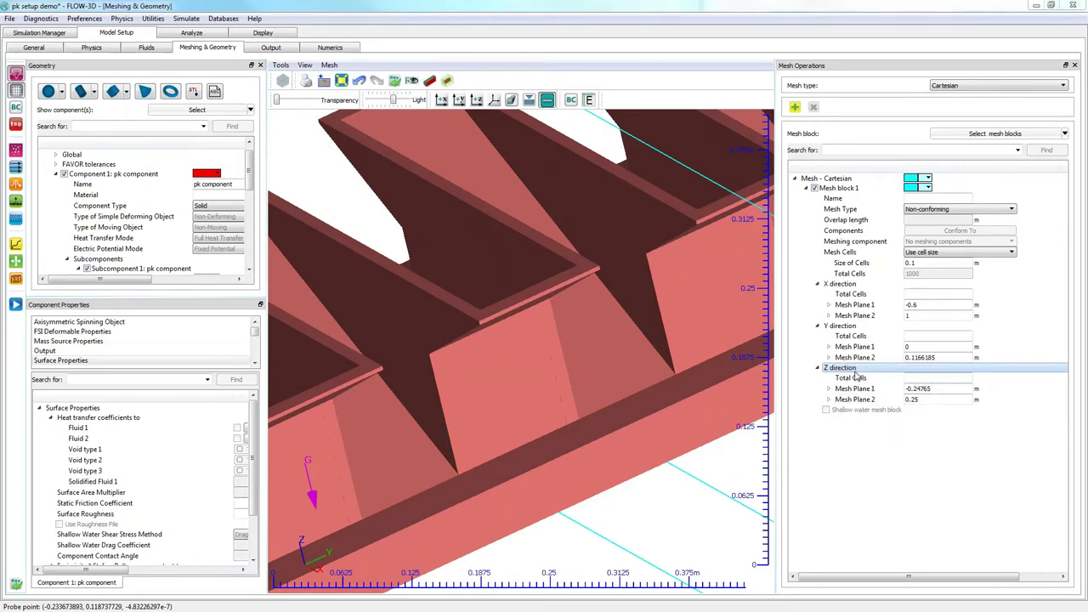
drag(534, 253, 344, 215)
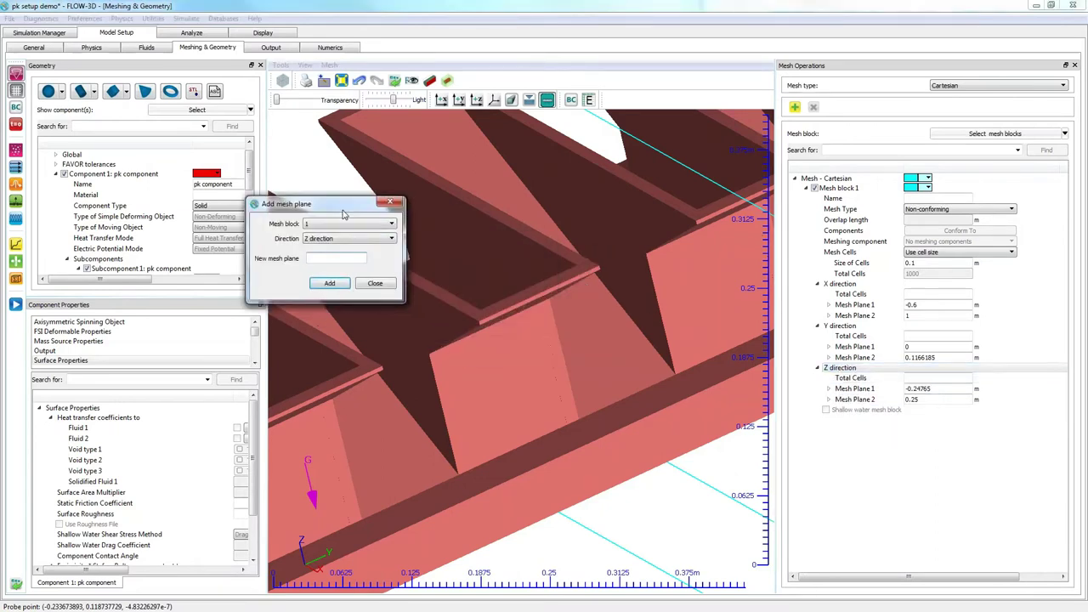
click(503, 305)
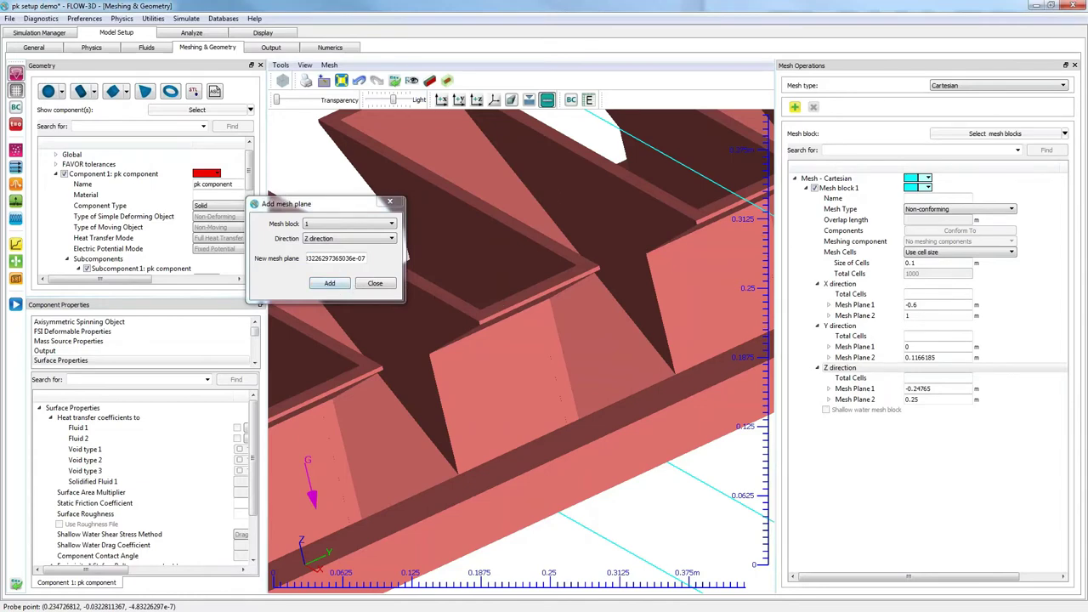
click(330, 284)
click(331, 285)
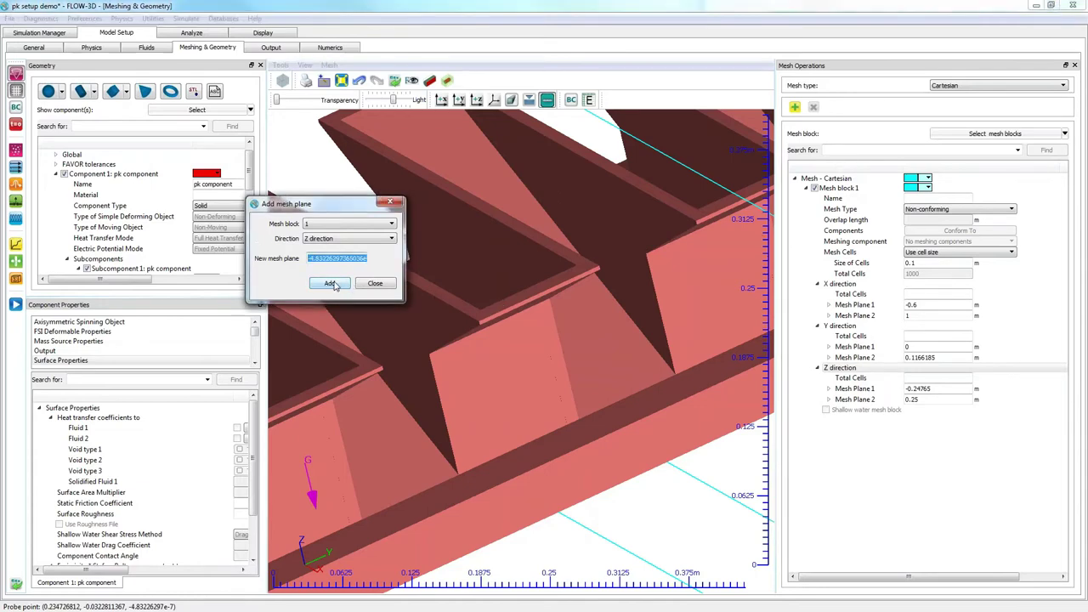
Add an X-direction mesh plane to mesh block 1 at 0.244475 m, probed on the downstream edge of the weir crest.
drag(544, 364, 519, 303)
scroll(634, 320, down, 5)
scroll(520, 304, up, 1)
scroll(521, 308, up, 5)
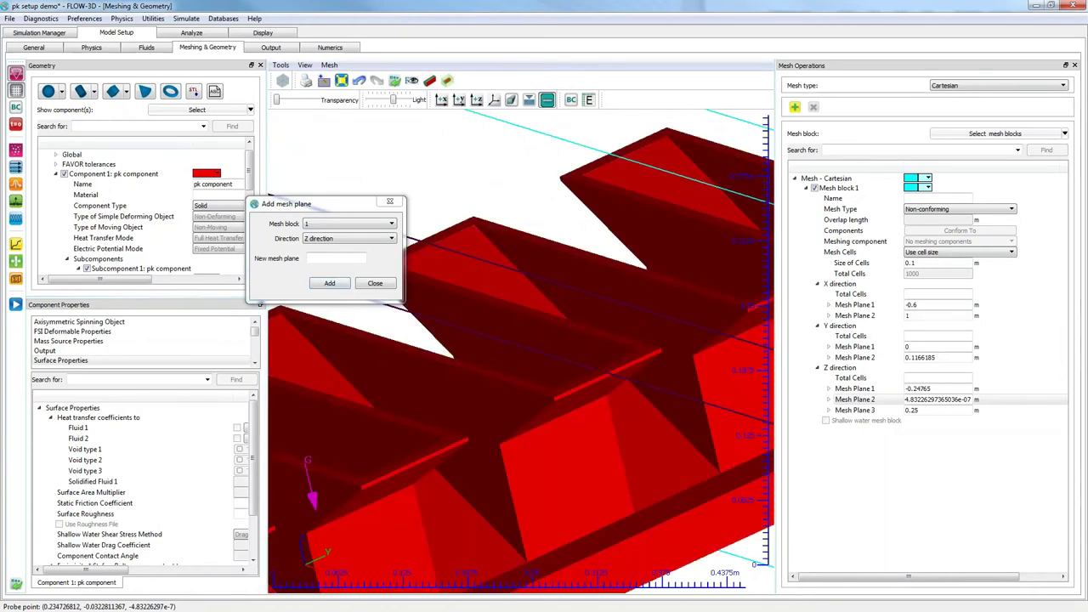
click(348, 239)
click(329, 250)
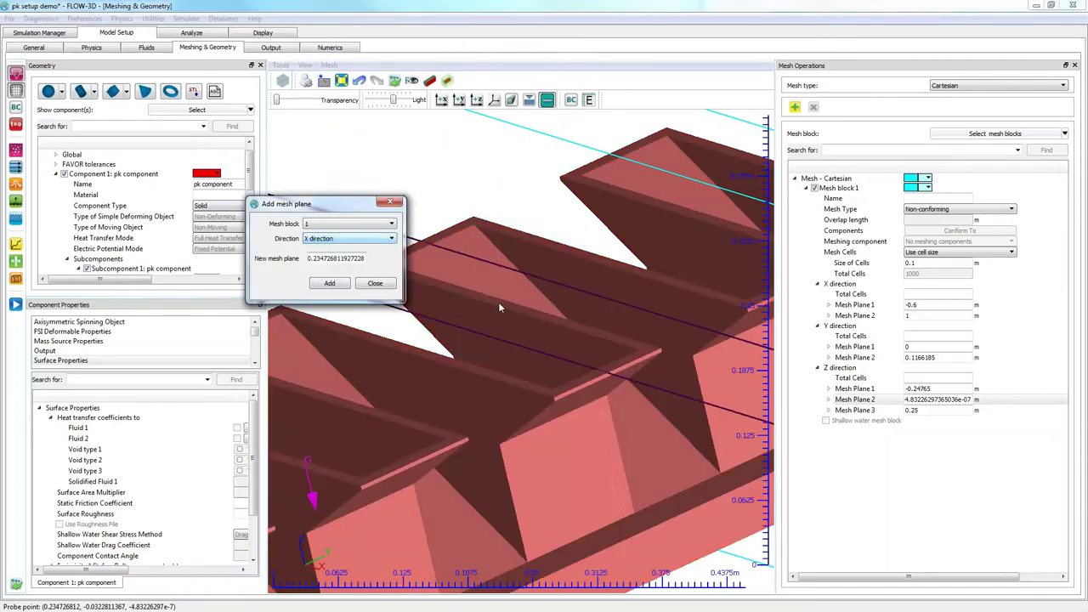
middle_drag(498, 303, 650, 409)
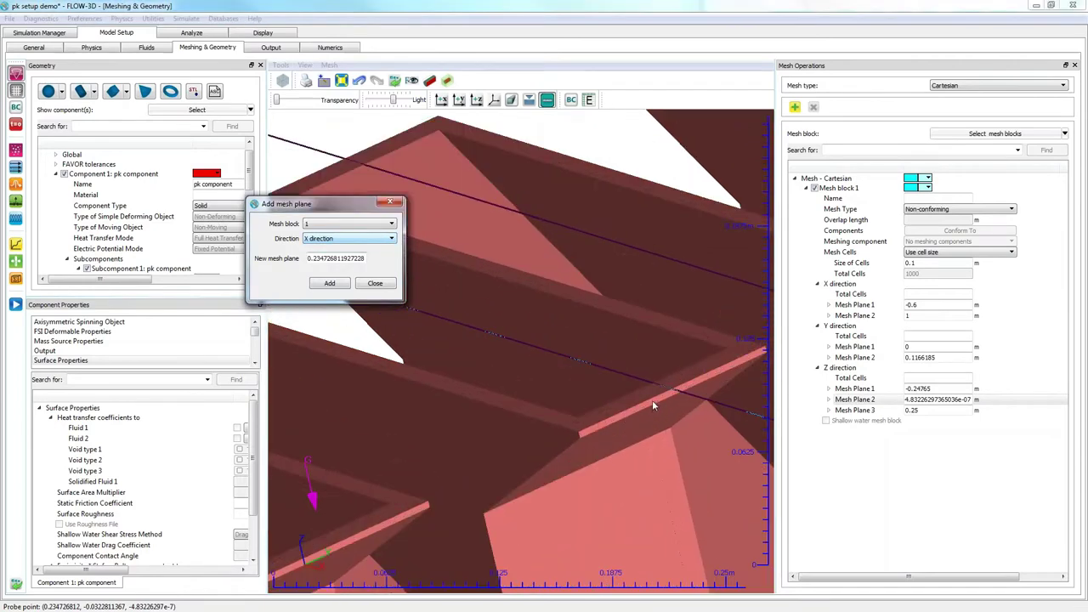
click(652, 405)
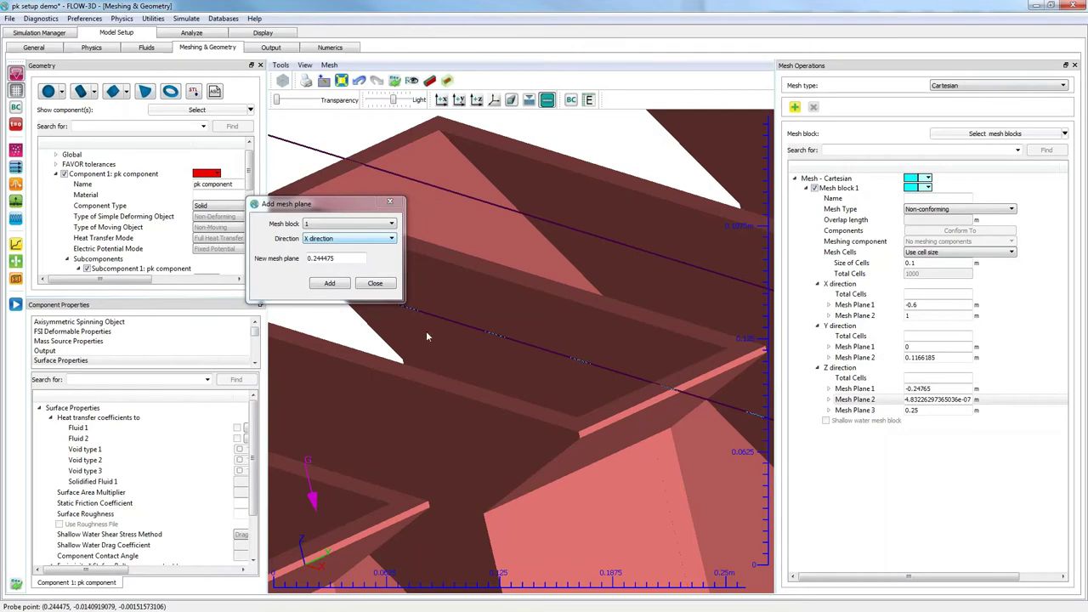
click(330, 284)
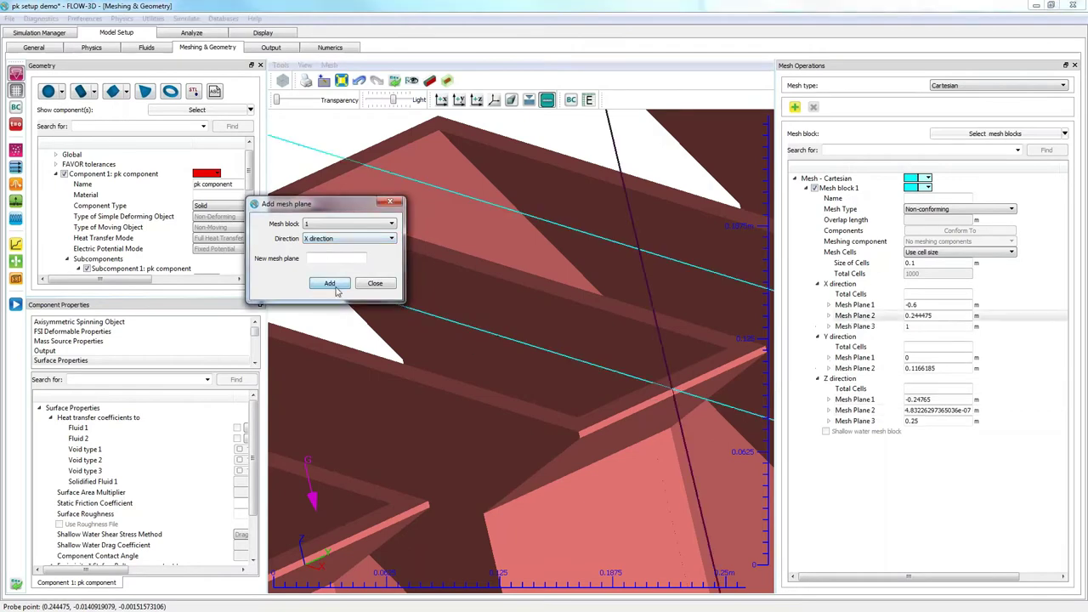
Add an X-direction mesh plane to mesh block 1 at -0.244475 m, probed on the upstream crest edge, and finish adding planes.
scroll(555, 369, down, 5)
drag(571, 425, 612, 510)
scroll(553, 406, up, 8)
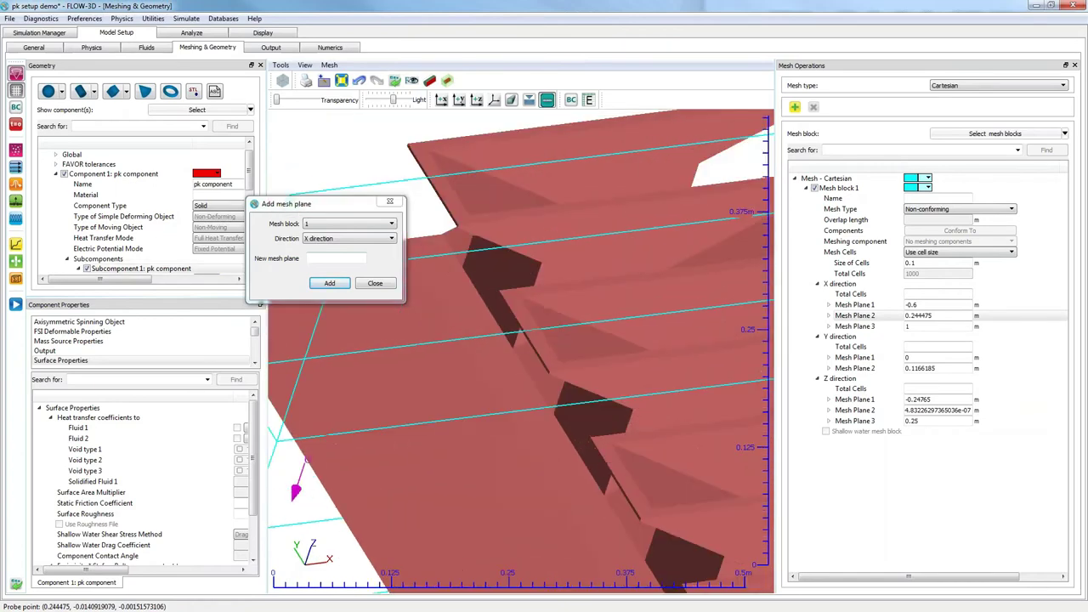
drag(552, 406, 657, 470)
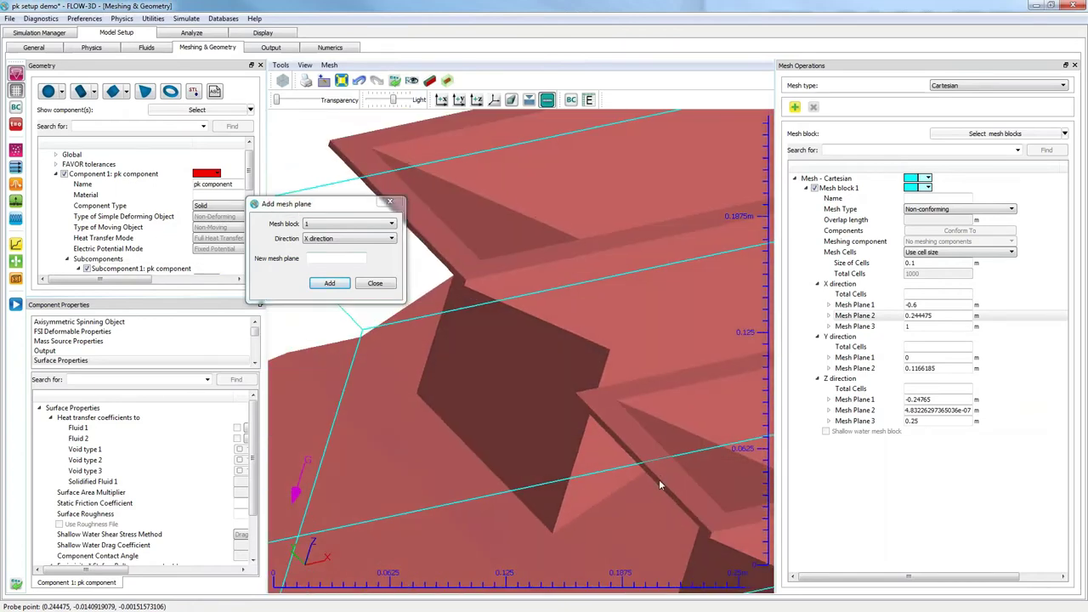
shift+click(660, 480)
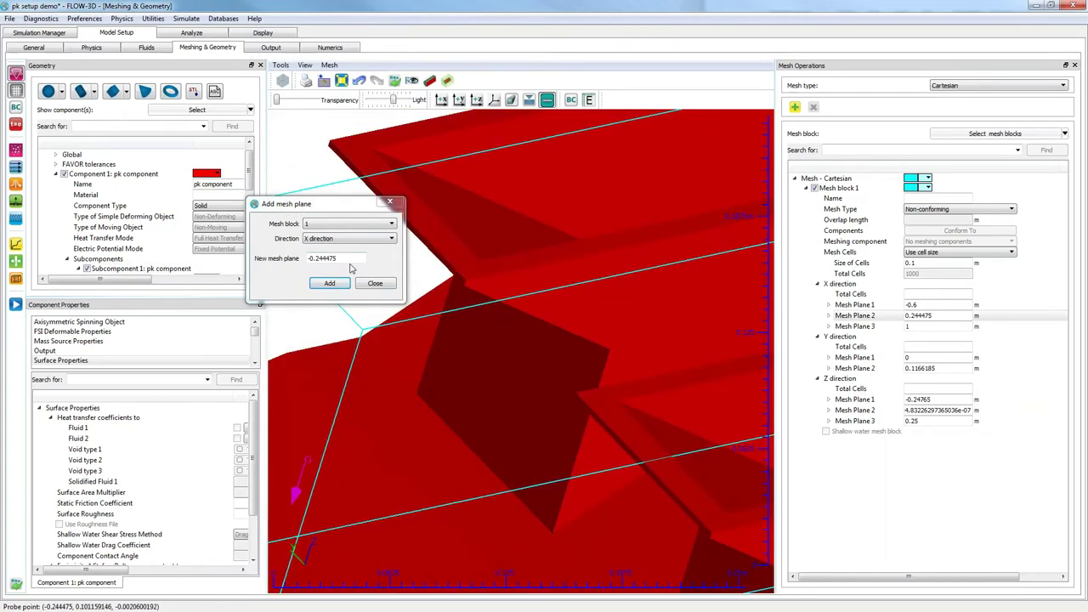
click(329, 283)
scroll(463, 385, down, 10)
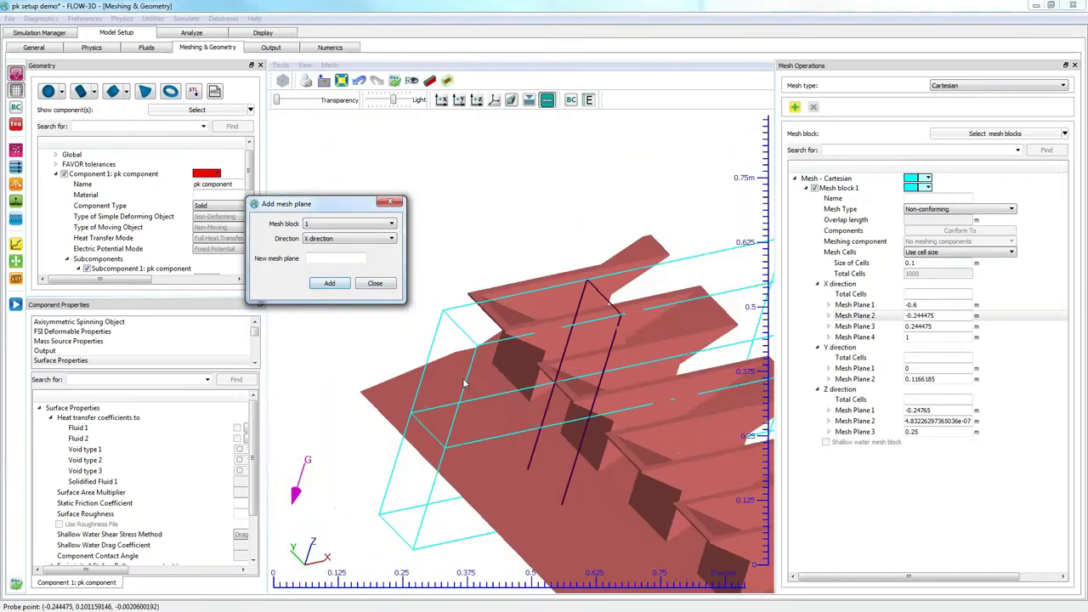
mouse_move(573, 367)
mouse_down()
mouse_move(558, 300)
mouse_move(625, 379)
mouse_move(586, 362)
mouse_up()
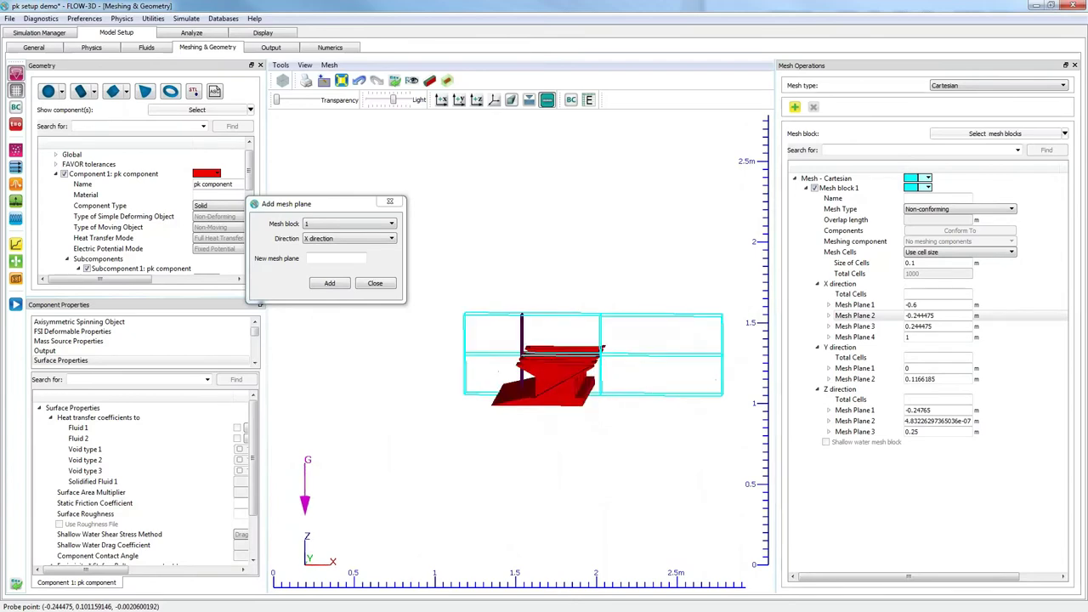
scroll(523, 353, up, 5)
click(398, 215)
click(398, 208)
Shorten the Z-direction Mesh Plane 2 value of mesh block 1 to -4.83226298e-07 m.
scroll(599, 446, up, 4)
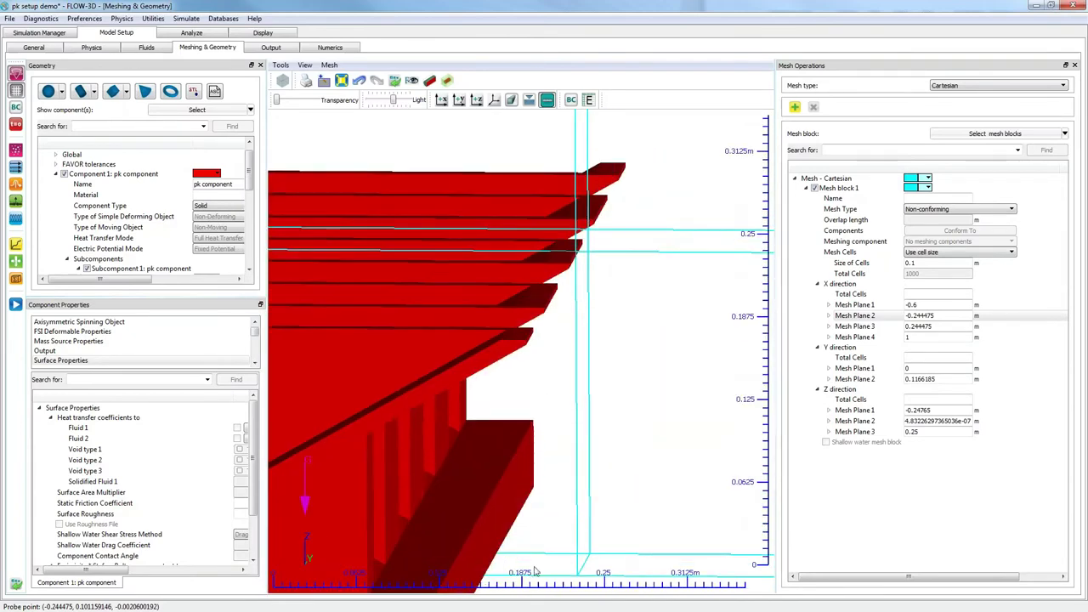
scroll(583, 262, up, 2)
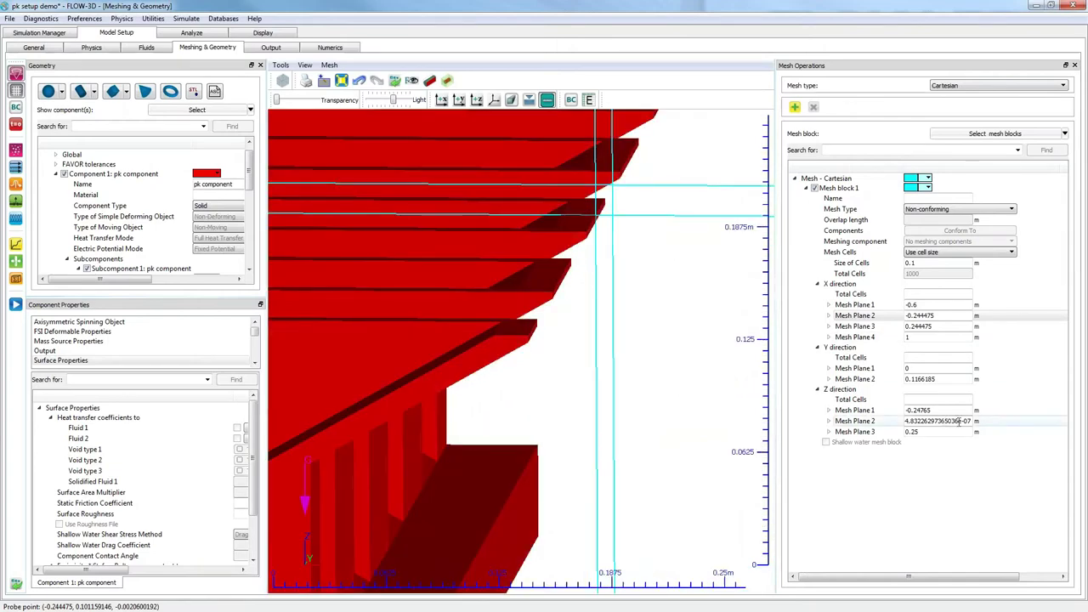
drag(960, 422, 951, 421)
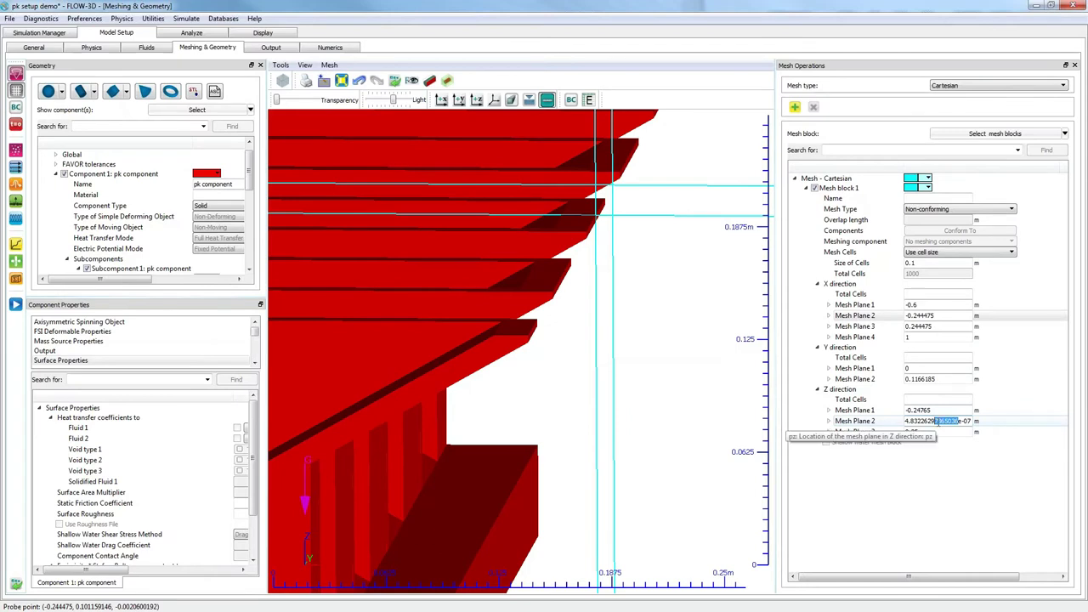
key(BackSpace)
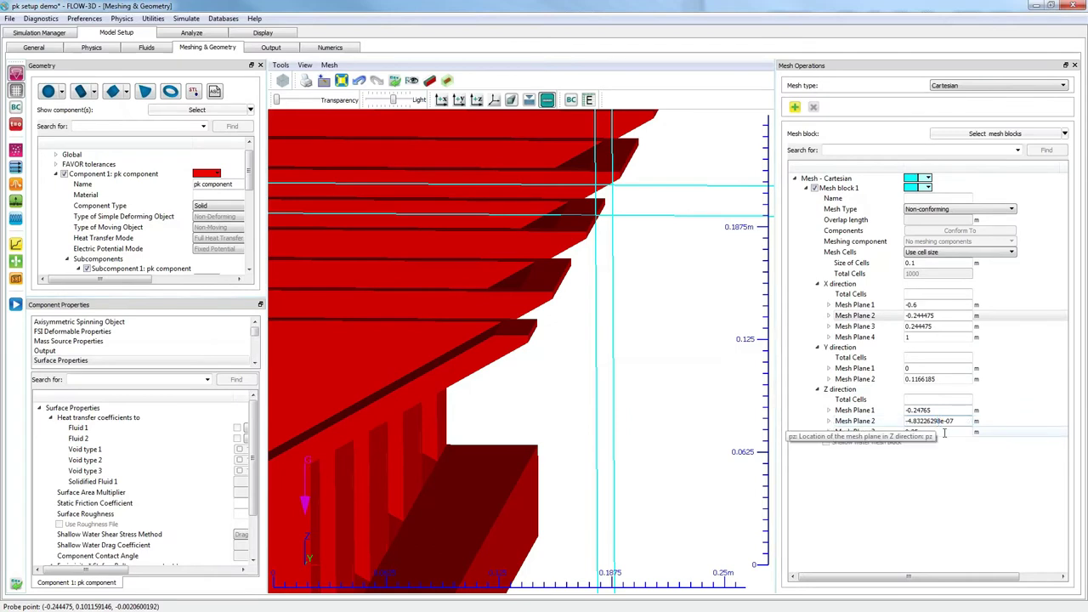
scroll(614, 203, up, 1)
scroll(610, 204, down, 8)
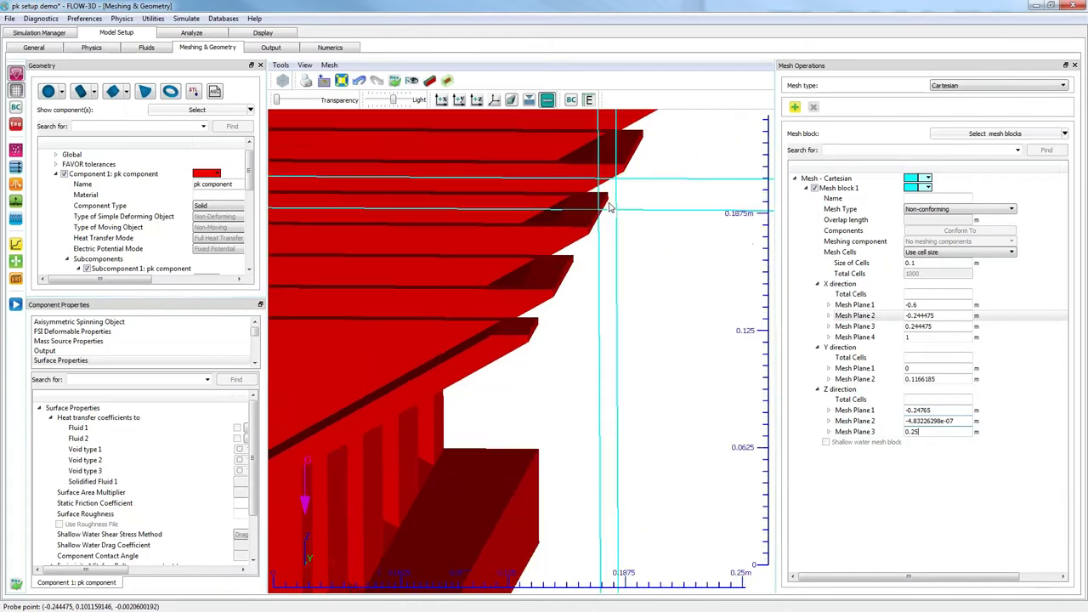
Change the flow mesh view mode to Grid Lines so the cells show around the weir.
drag(592, 293, 554, 372)
scroll(586, 324, down, 6)
right_drag(555, 372, 573, 379)
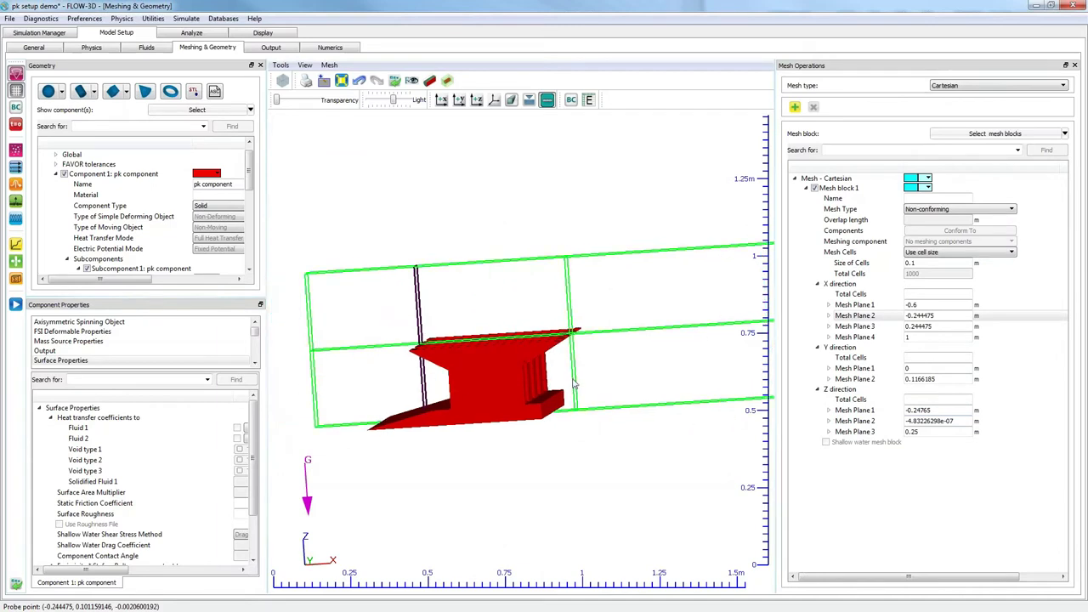
scroll(578, 387, down, 3)
drag(655, 413, 662, 421)
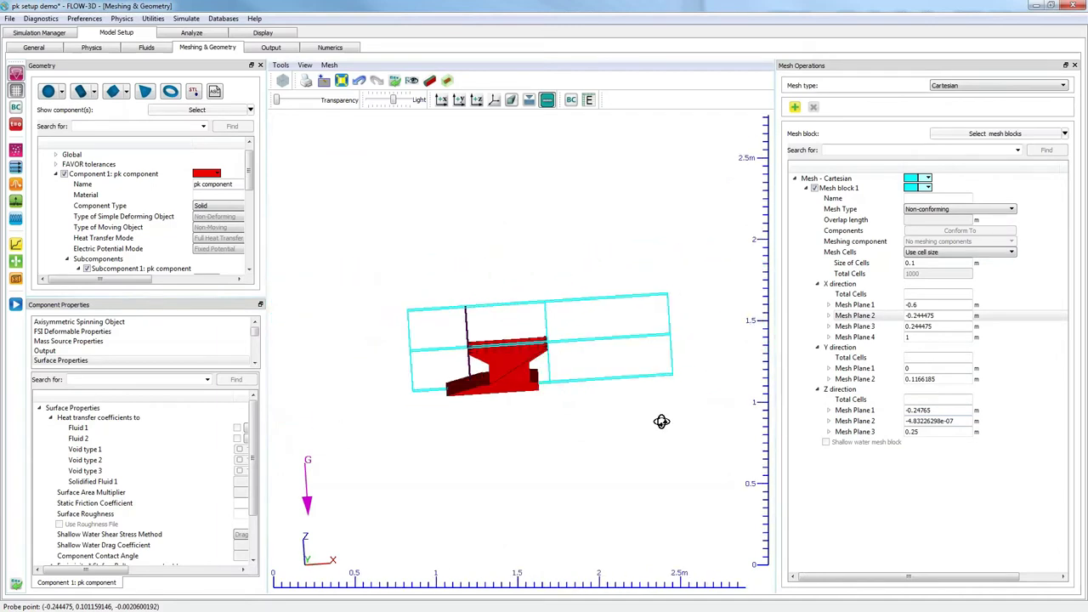
click(329, 66)
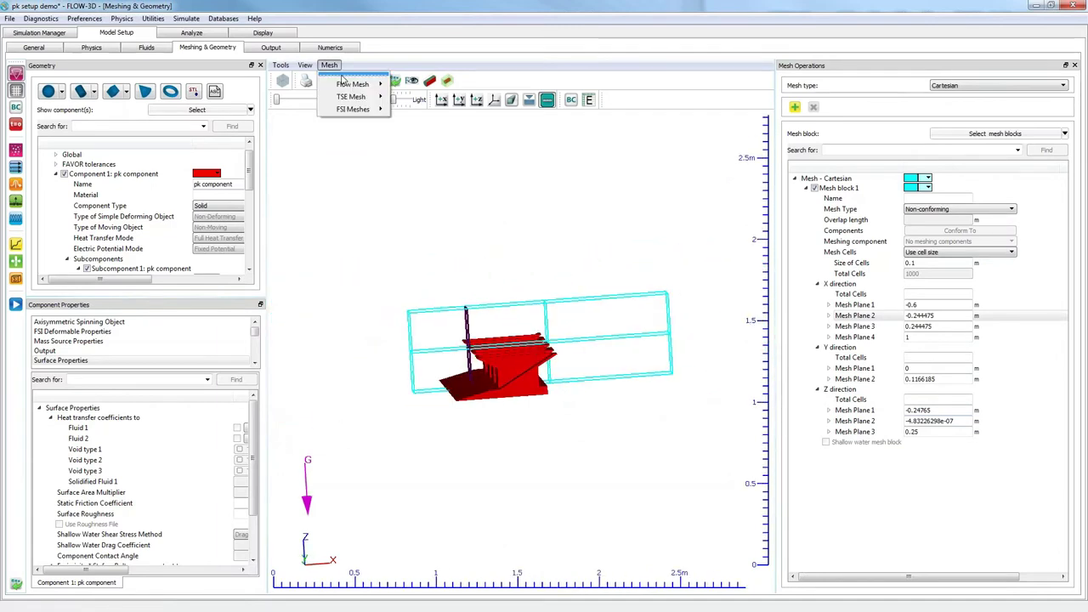
mouse_move(352, 85)
mouse_move(423, 86)
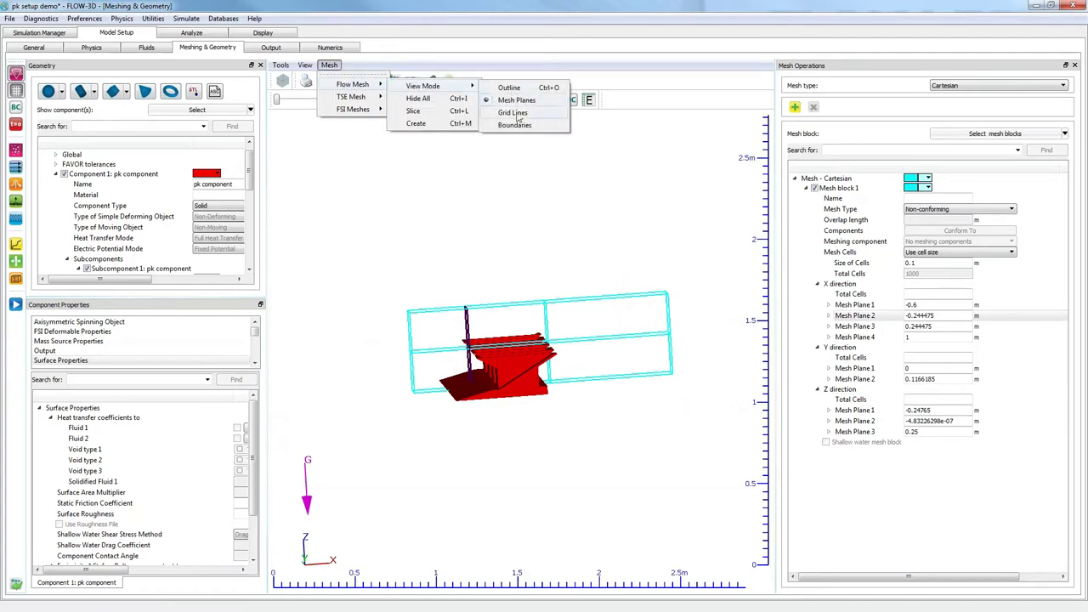
click(516, 114)
scroll(558, 285, up, 4)
drag(568, 398, 534, 403)
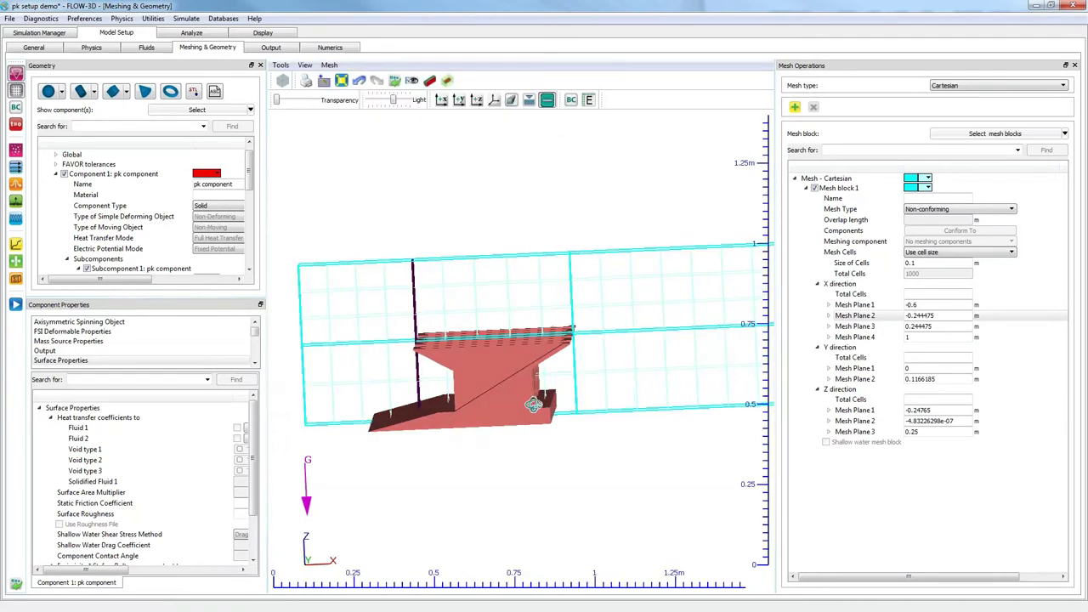
Change the standard mesh plane color of the Cartesian mesh to blue.
click(929, 188)
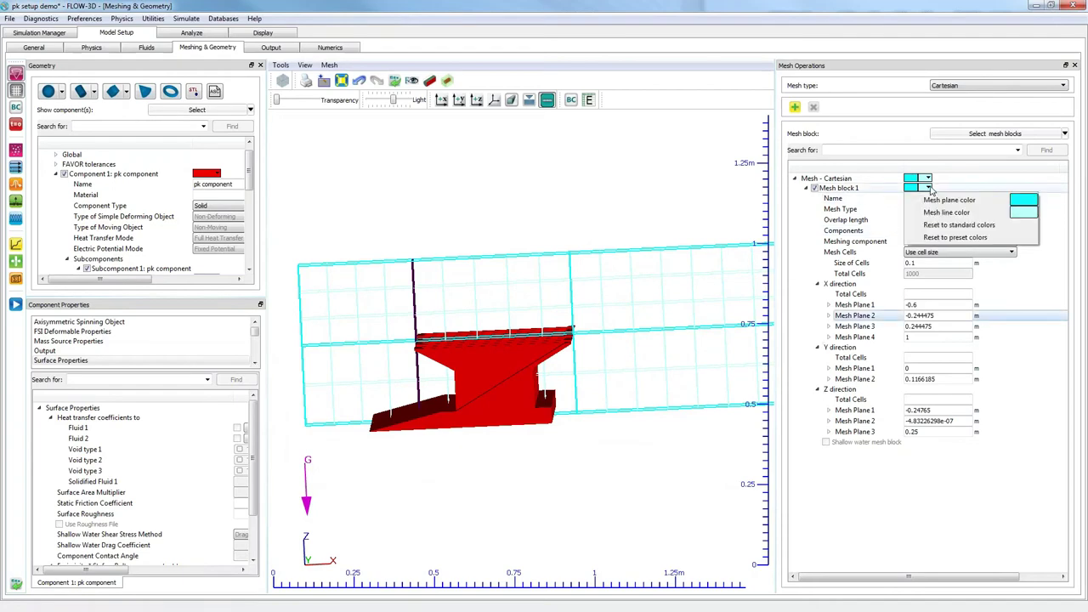
click(929, 178)
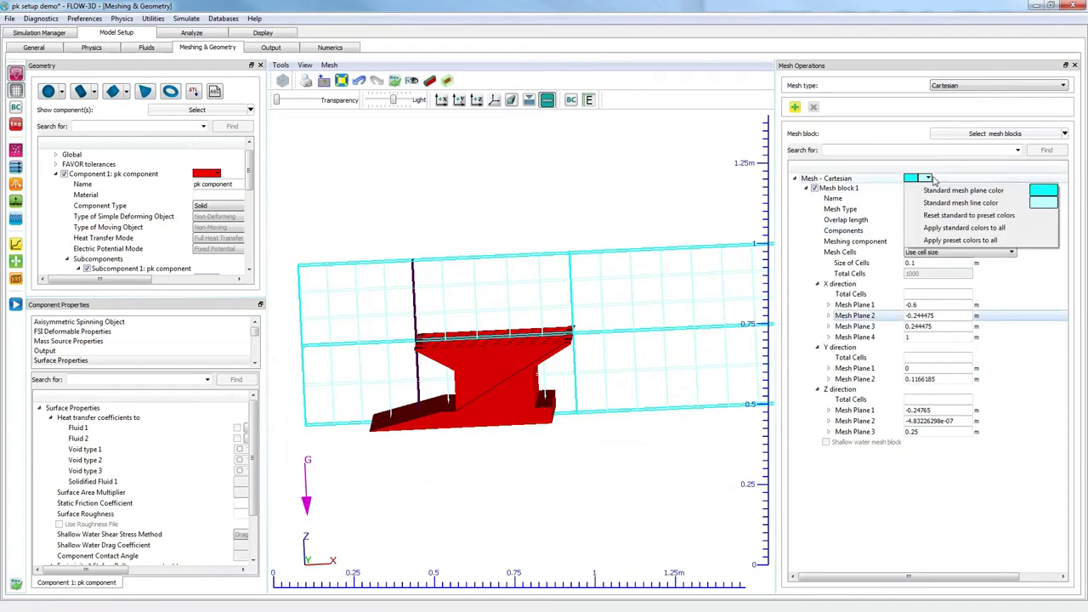
click(1053, 195)
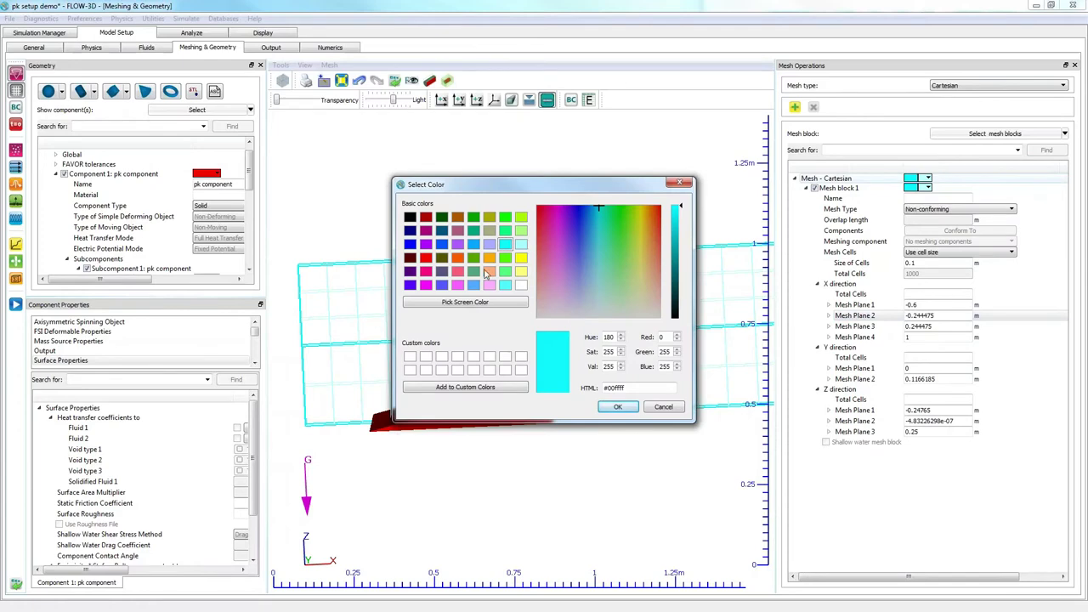
click(410, 285)
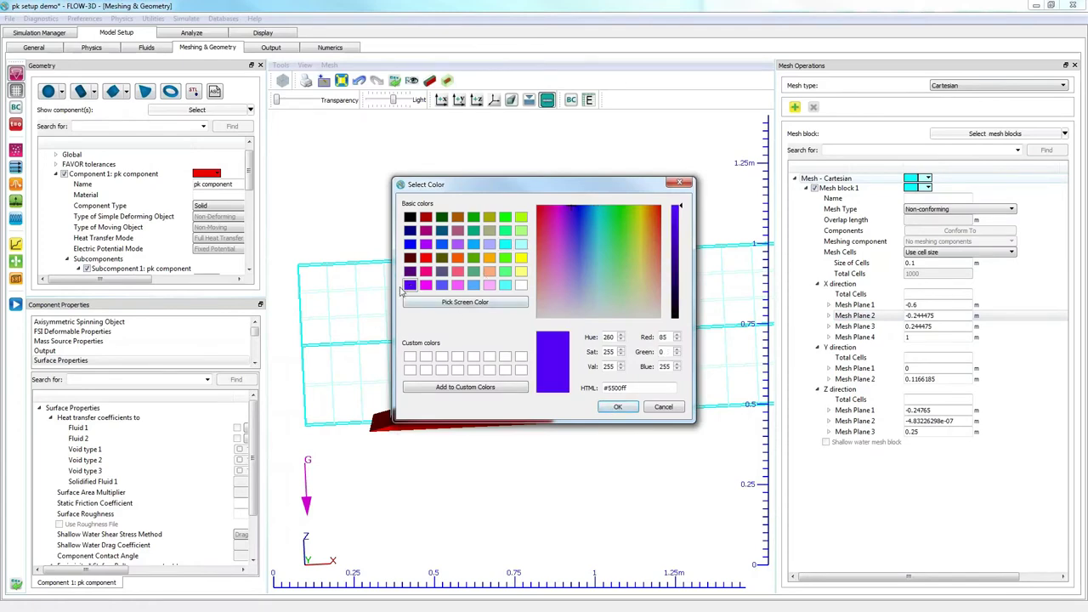
click(627, 408)
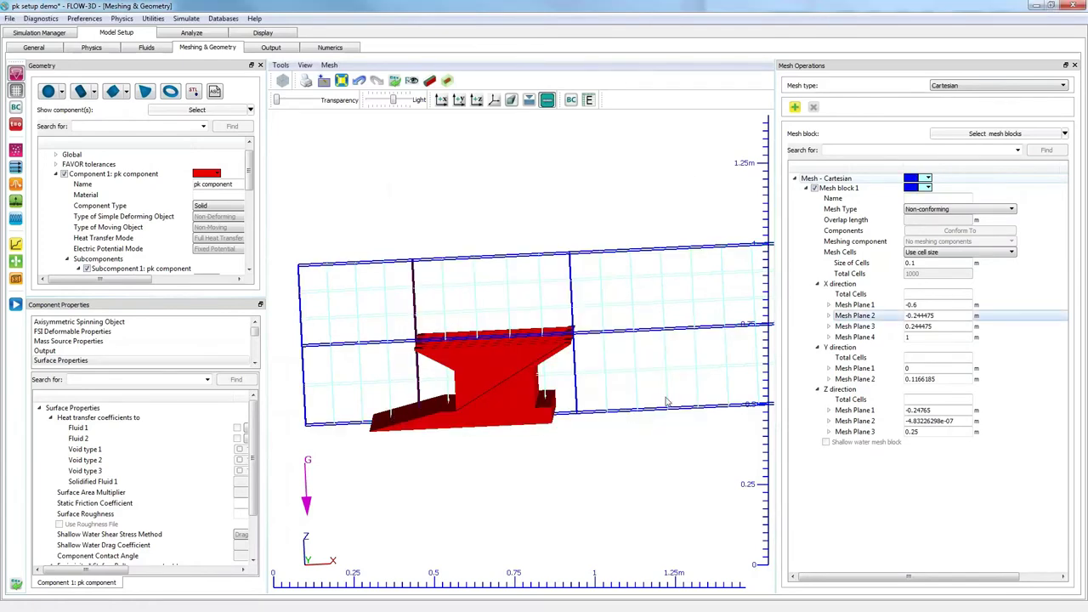
drag(583, 386, 585, 404)
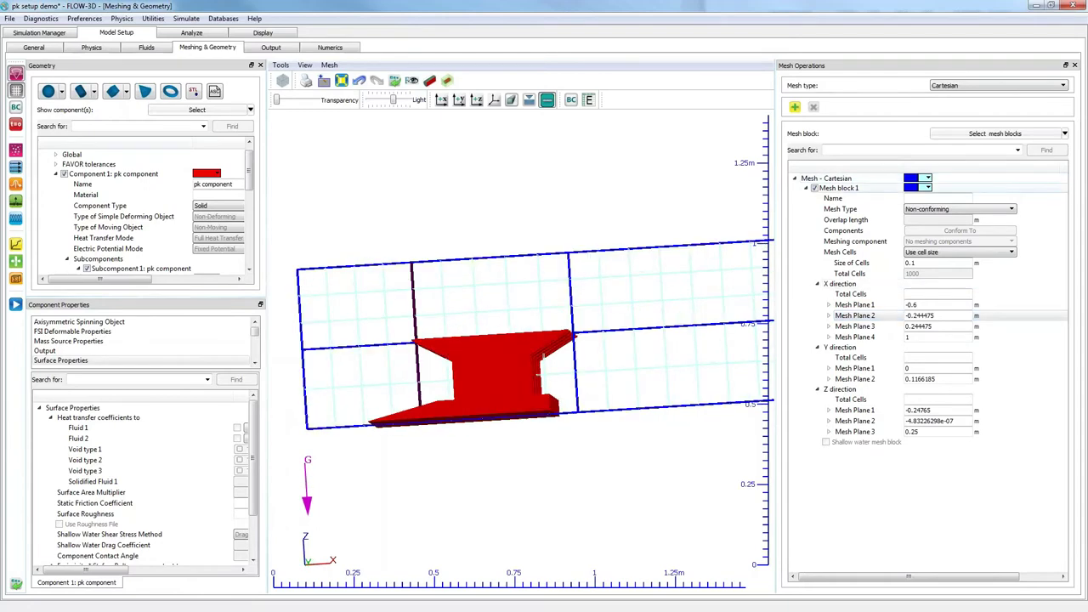
Change the standard mesh line color of the Cartesian mesh to black.
click(929, 181)
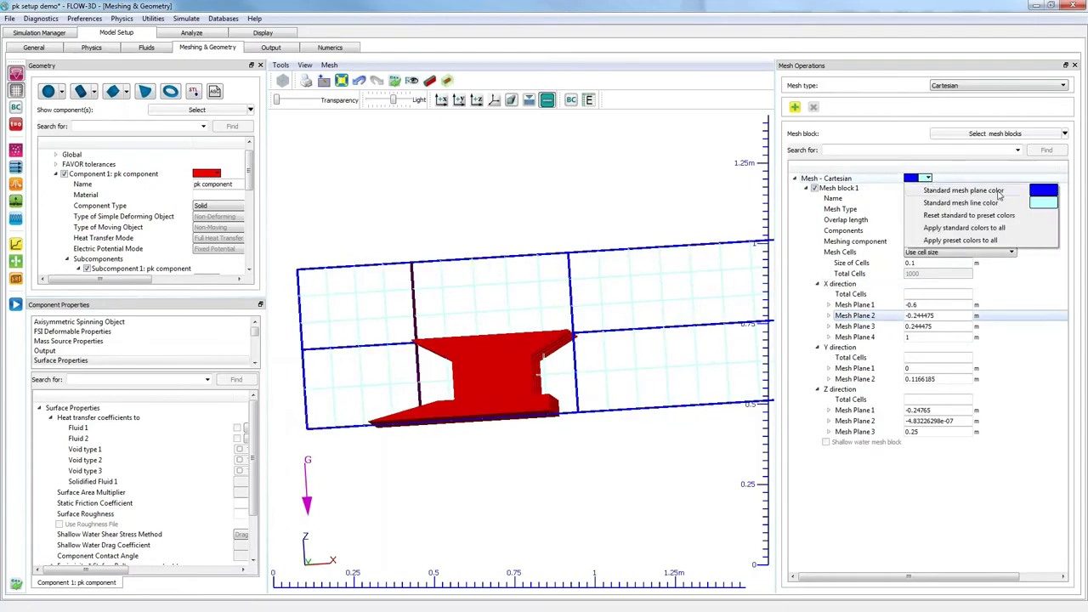
click(1045, 204)
click(410, 218)
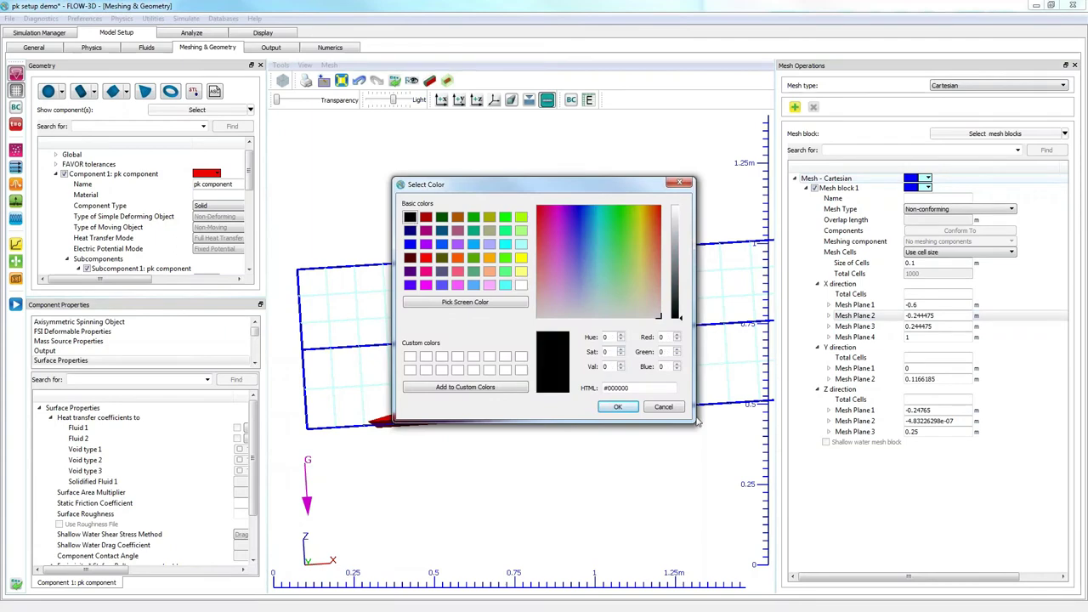
click(618, 406)
Set the cell size of mesh block 1 to 0.02 m while viewing the weir along the Y axis.
drag(629, 459, 659, 497)
click(459, 99)
click(459, 100)
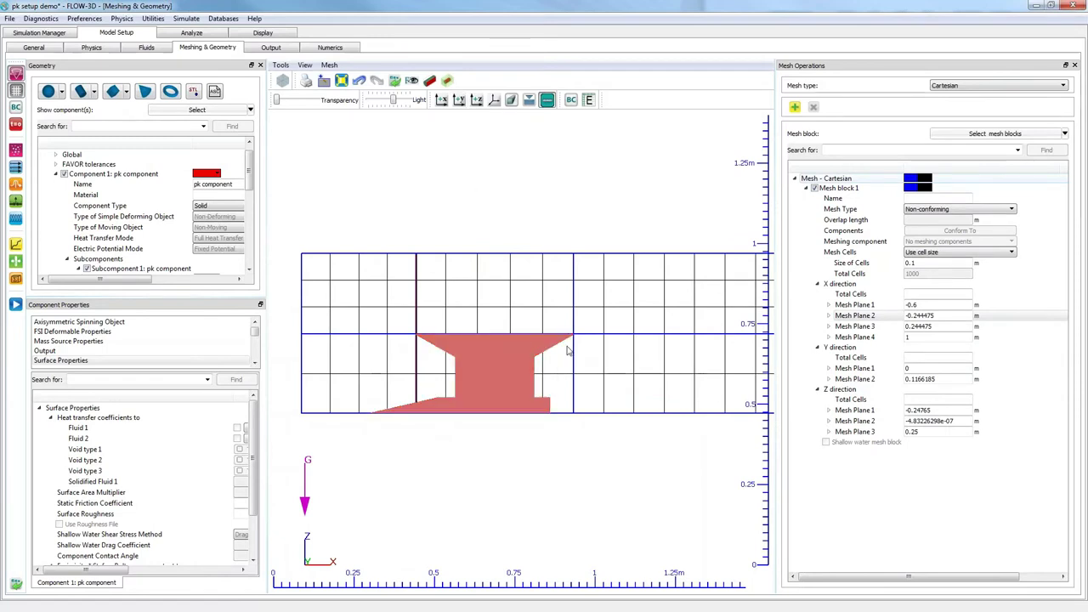
double_click(923, 263)
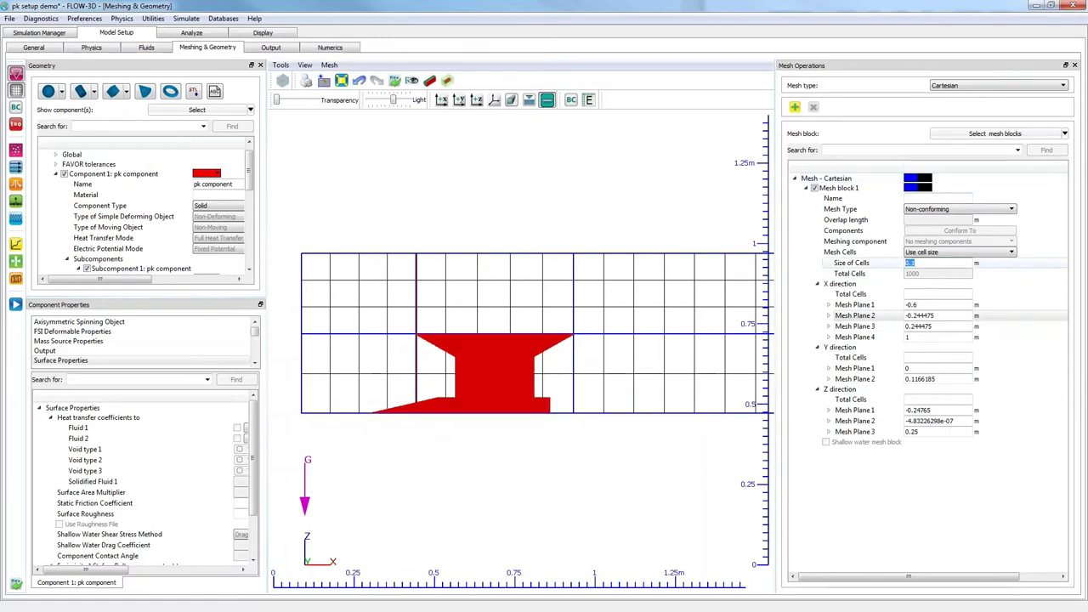
key(Return)
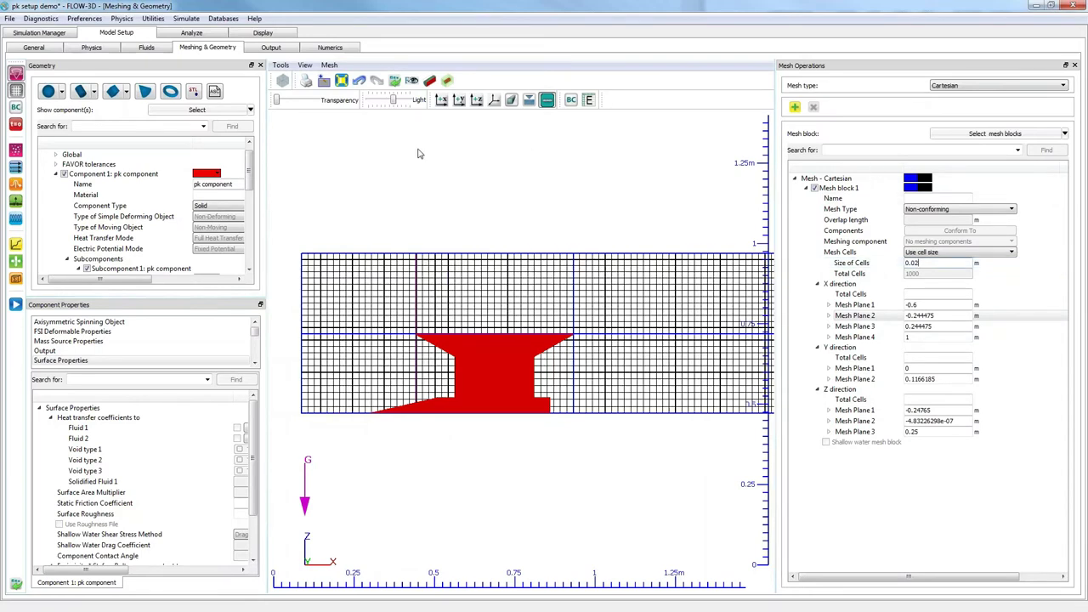
Make the weir geometry semi-transparent and examine how the grid cells resolve its thin sloping overhang on the downstream side.
drag(279, 101, 309, 100)
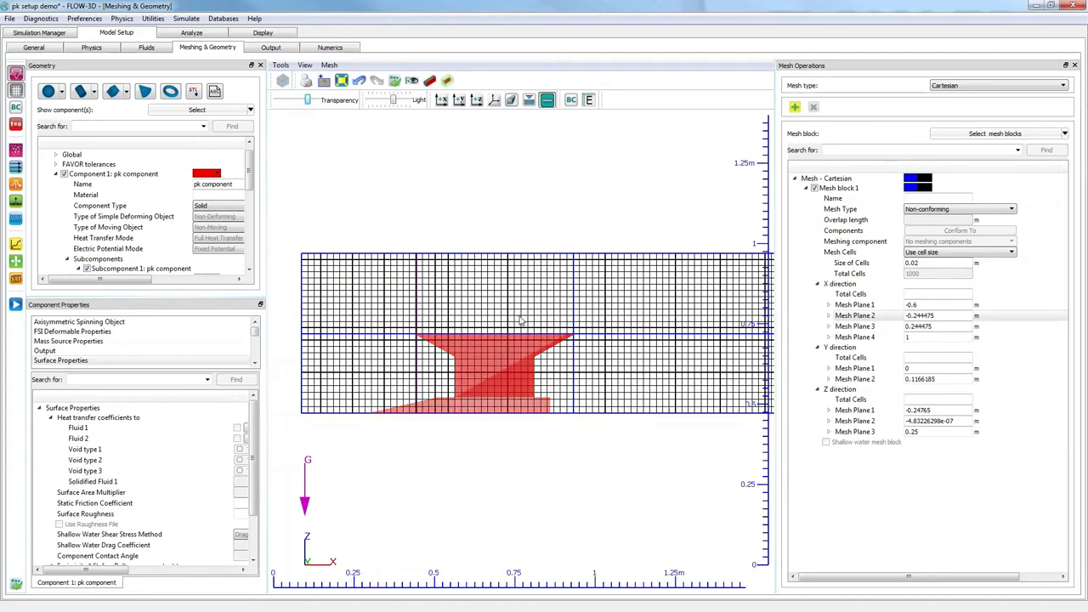
scroll(522, 321, up, 5)
scroll(489, 302, up, 5)
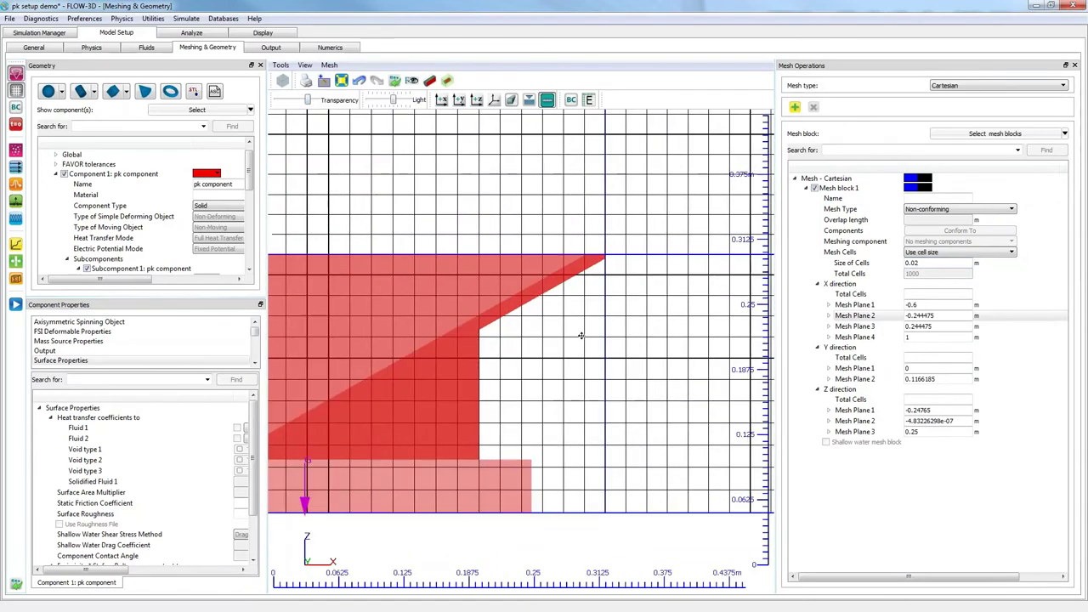
scroll(498, 307, up, 2)
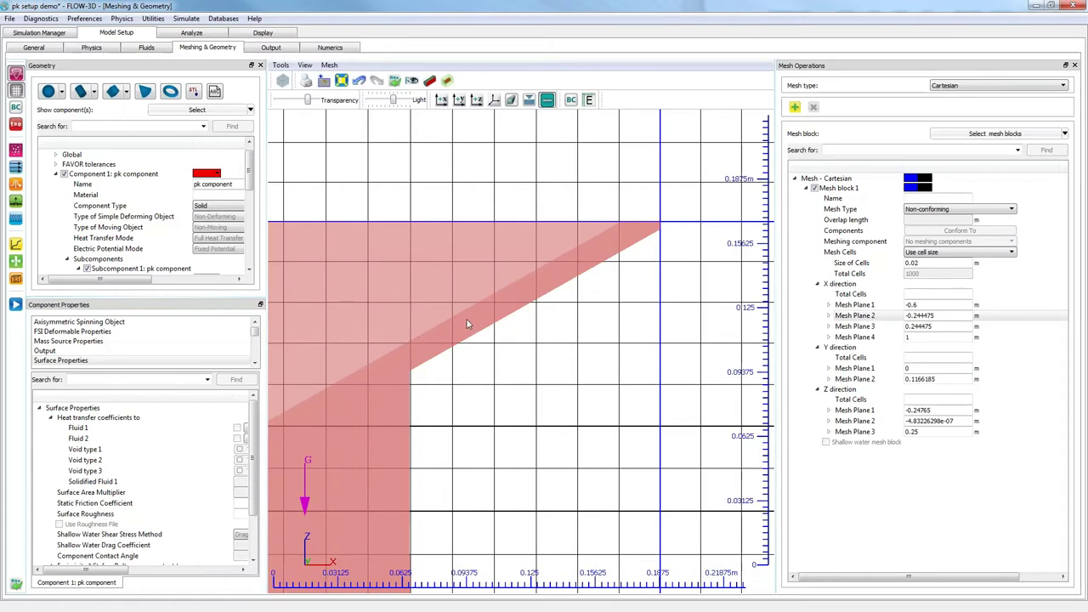
scroll(472, 327, up, 4)
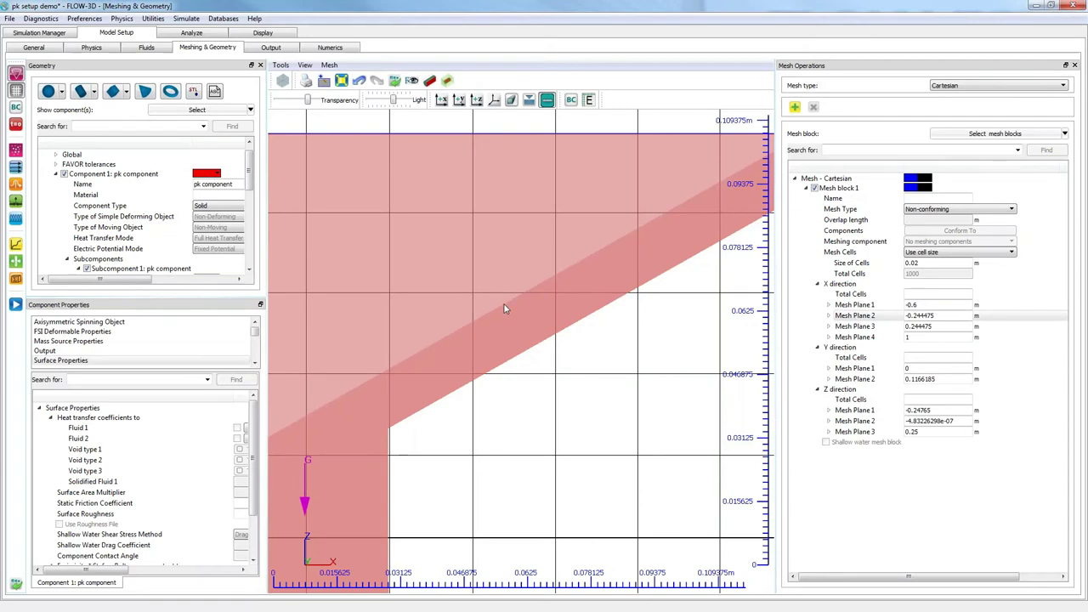
Set the cell size of mesh block 1 to 0.009334 m and check how the grid resolves the thin downstream overhang.
scroll(515, 344, up, 3)
scroll(515, 344, down, 3)
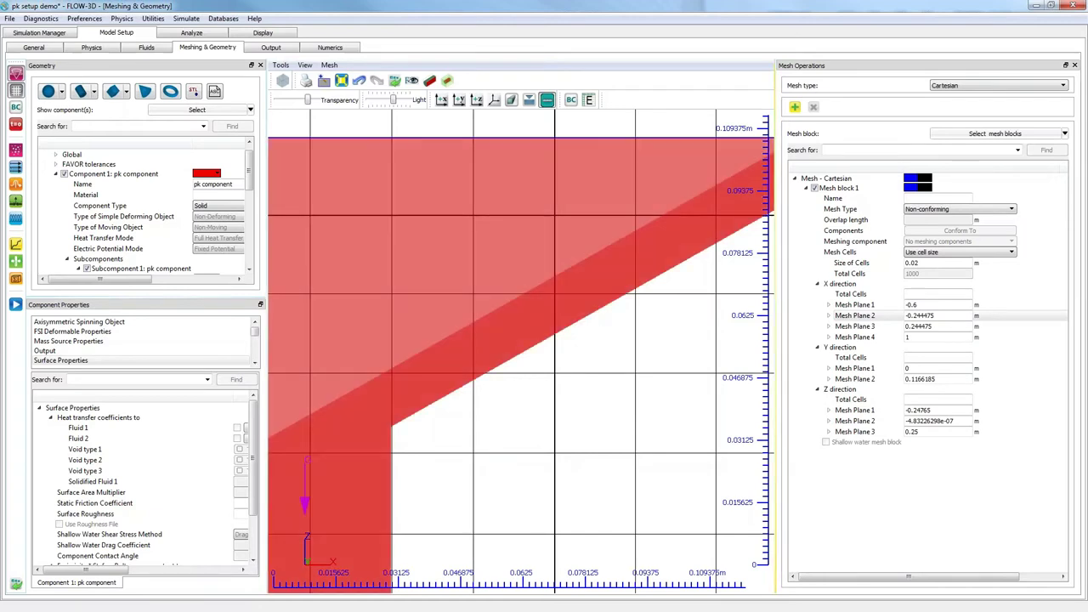
click(935, 265)
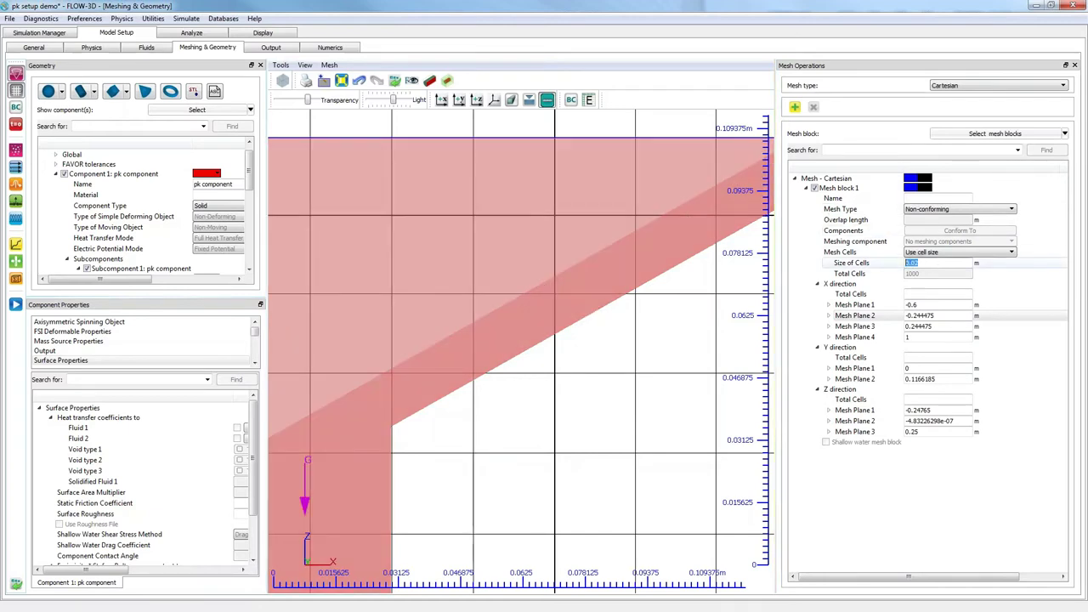
text(0.009334)
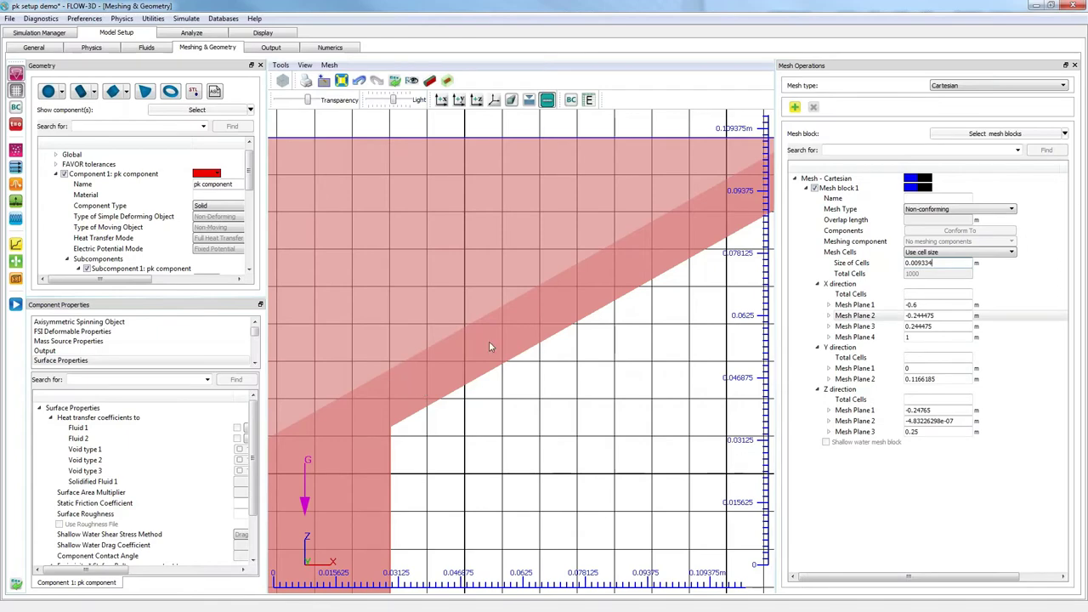
right_drag(665, 253, 481, 355)
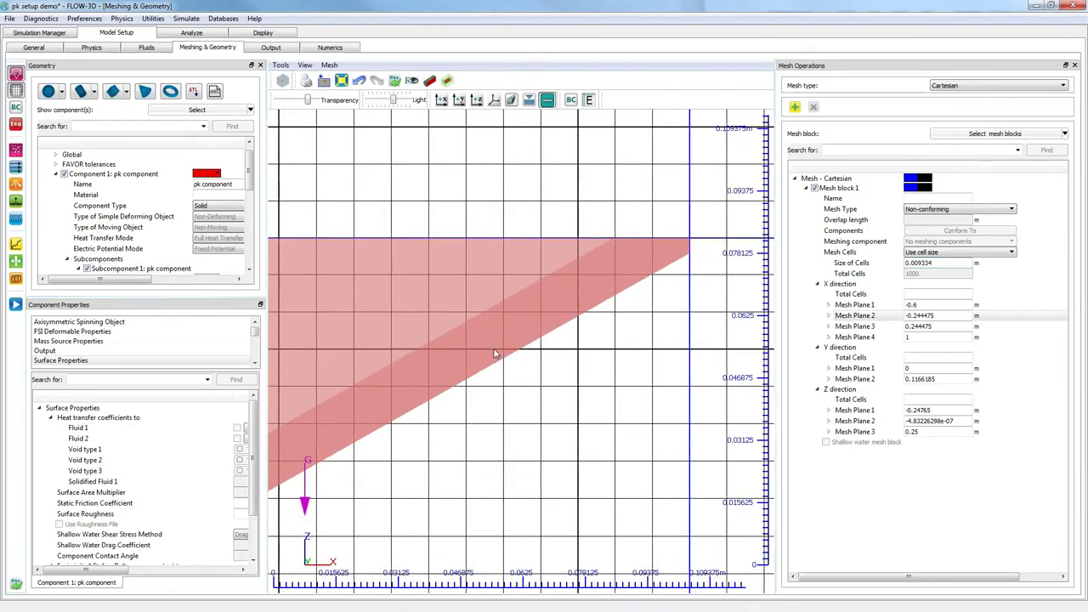
right_drag(468, 384, 572, 352)
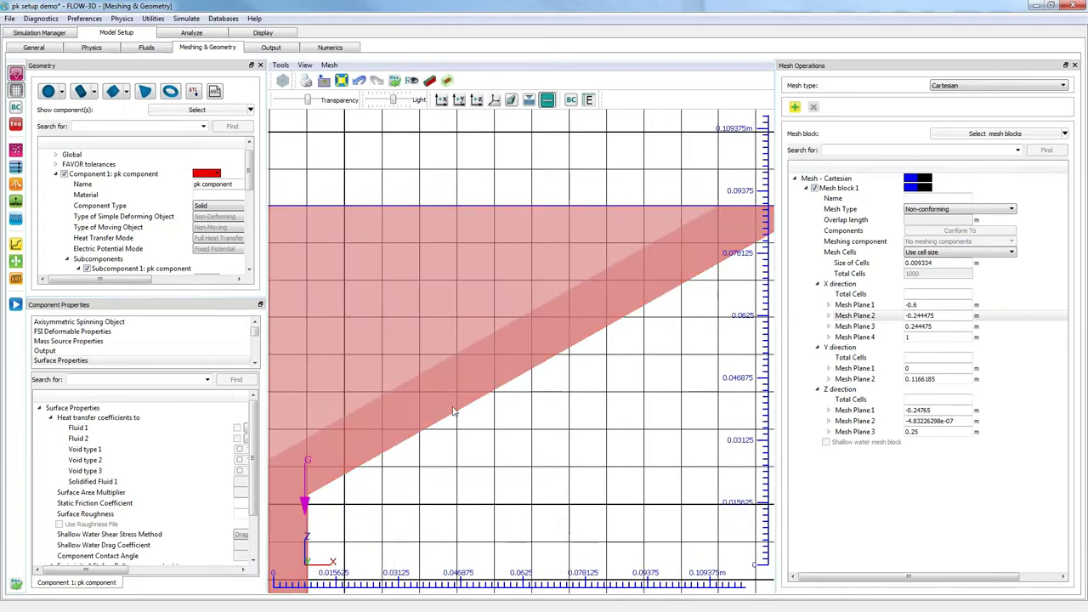
right_drag(455, 413, 556, 339)
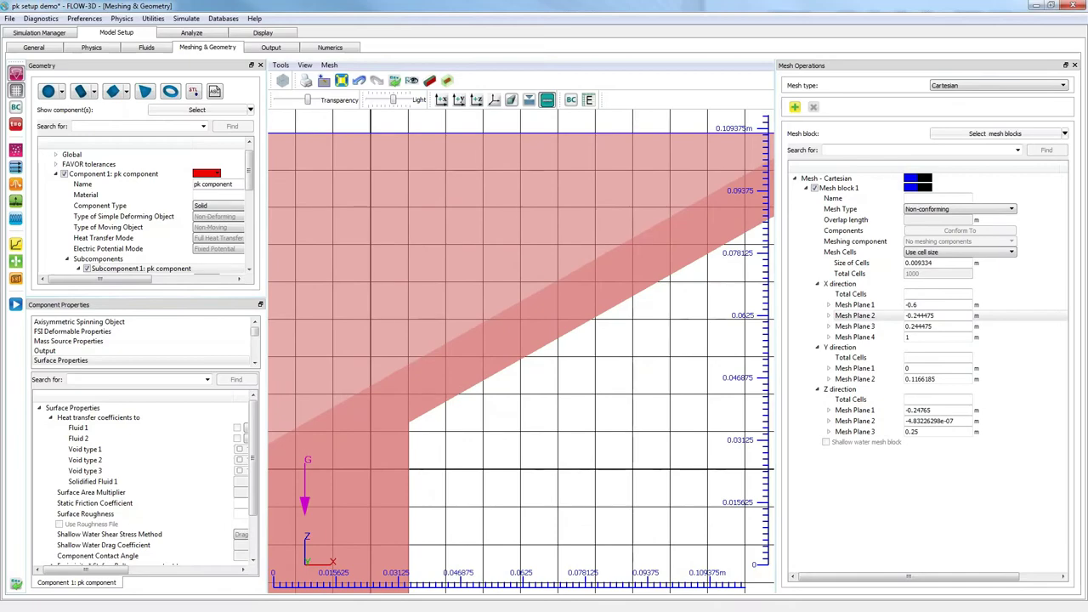
scroll(518, 328, down, 5)
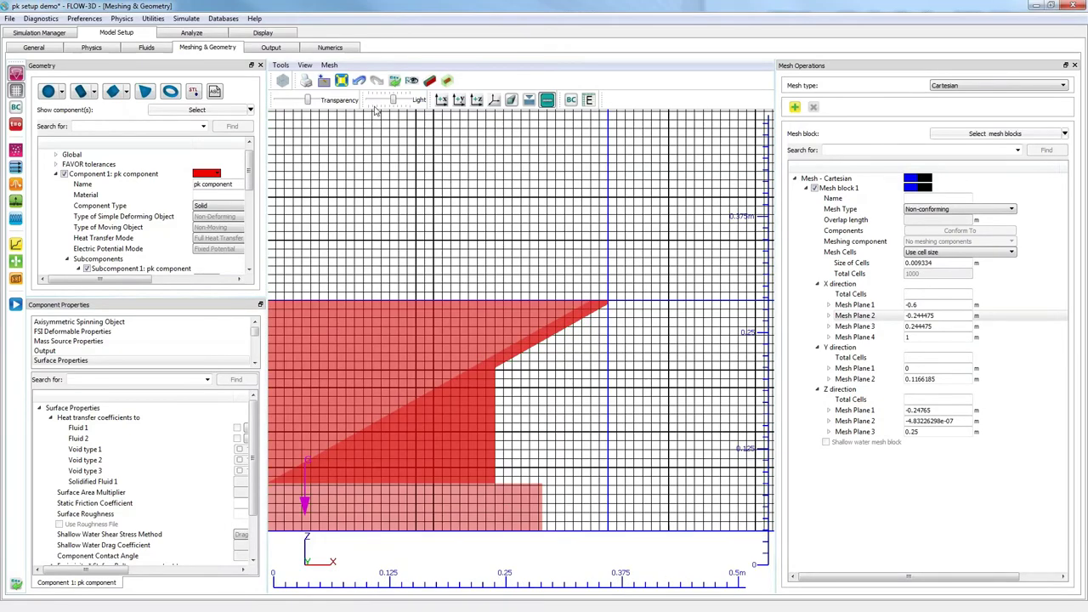
Render Component 1: pk component with FAVOR, using the computational mesh and the solid volume surface.
click(412, 82)
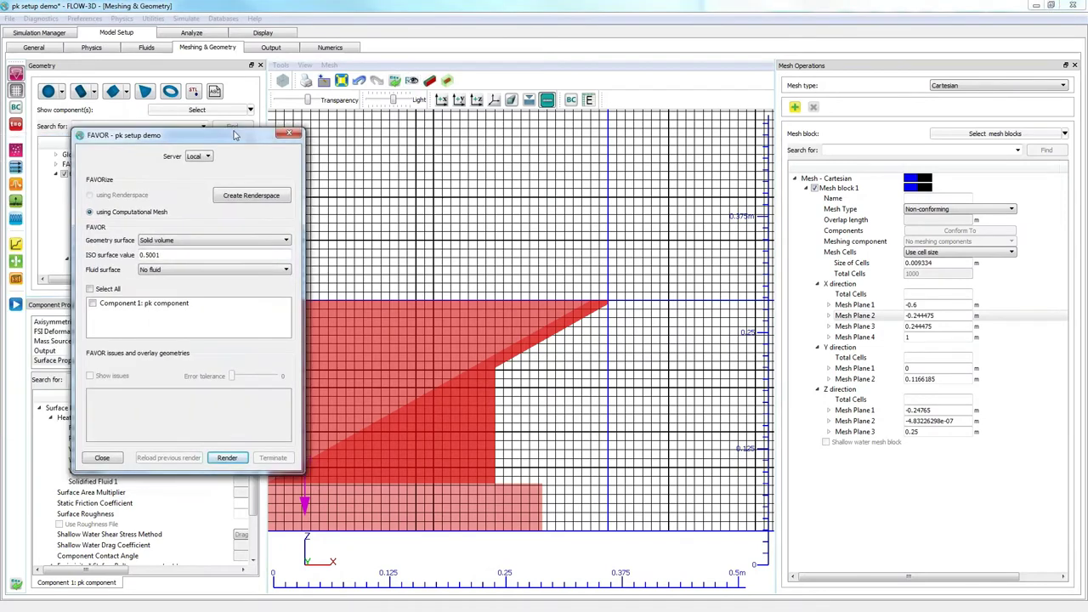
click(99, 305)
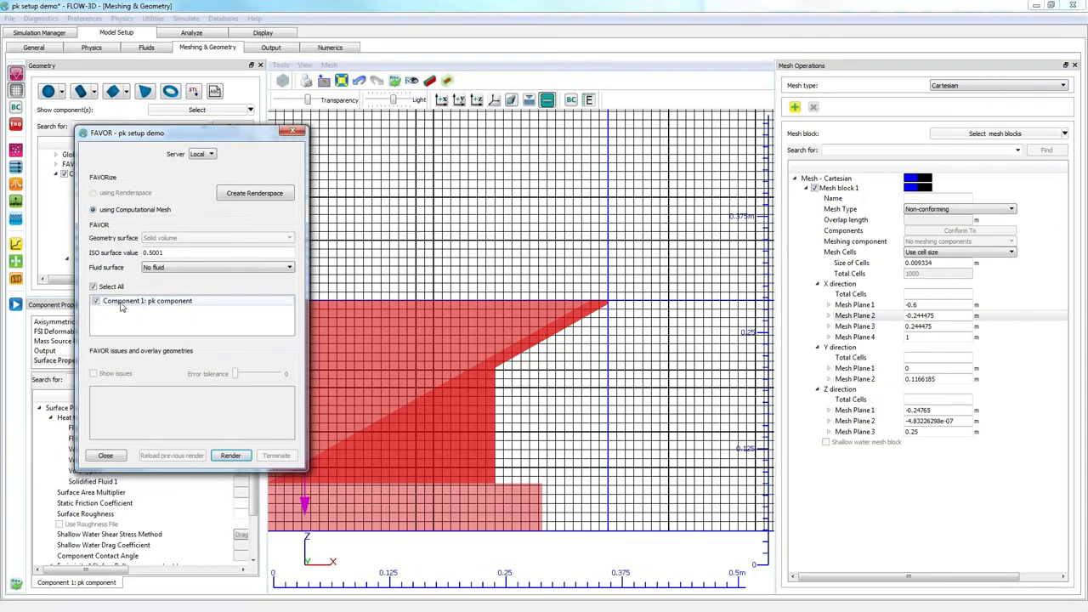
click(231, 457)
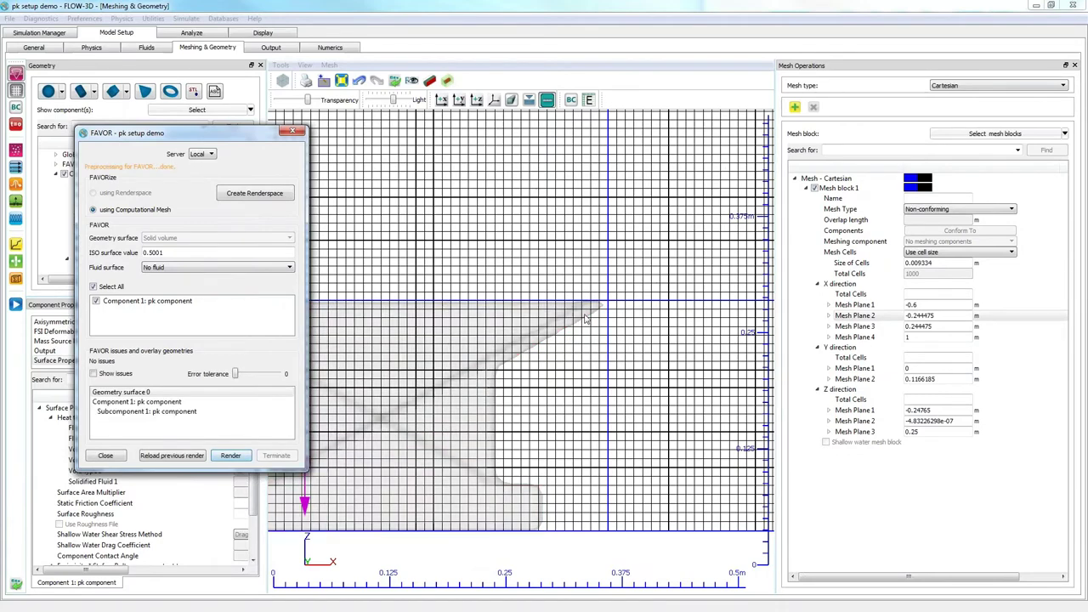
Make the geometry fully opaque, inspect the FAVOR-rendered weir from several angles, and close the FAVOR dialog.
drag(585, 316, 545, 344)
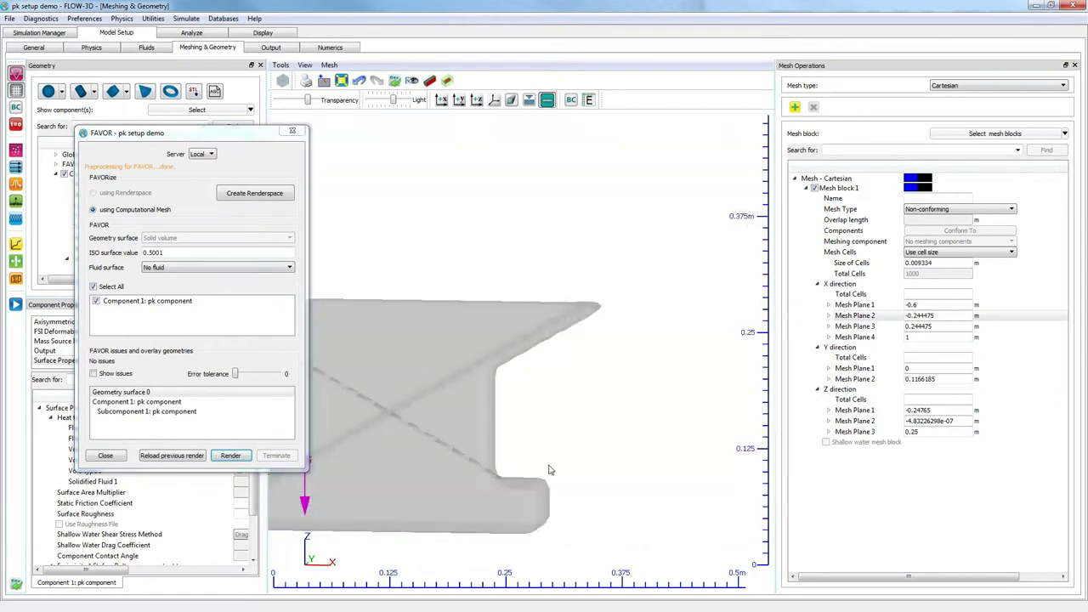
scroll(558, 434, down, 4)
drag(308, 100, 276, 101)
drag(595, 304, 380, 403)
drag(593, 382, 389, 350)
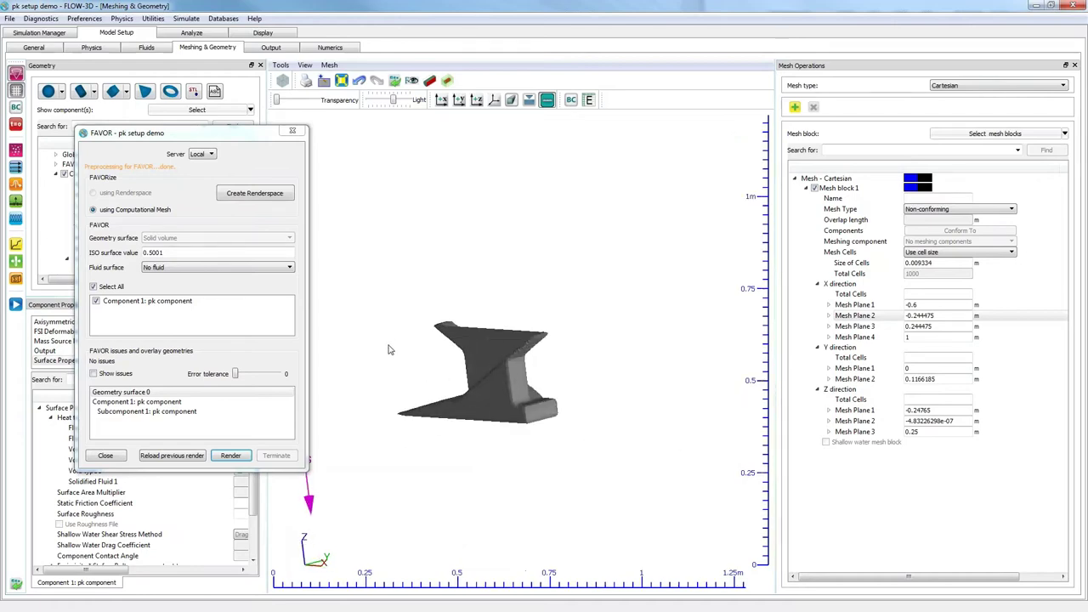
click(291, 130)
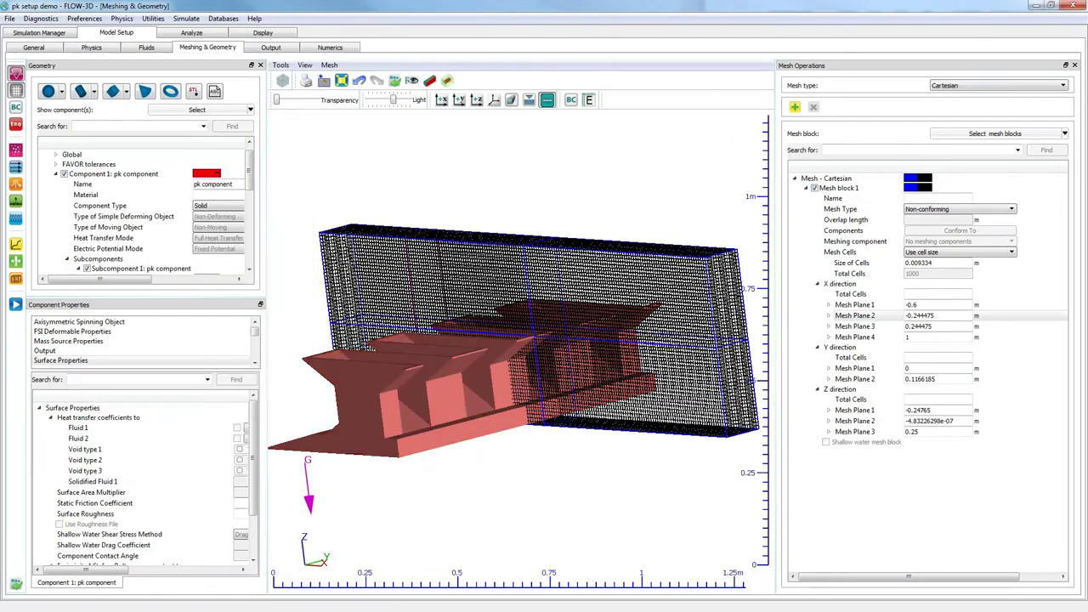
drag(544, 340, 646, 289)
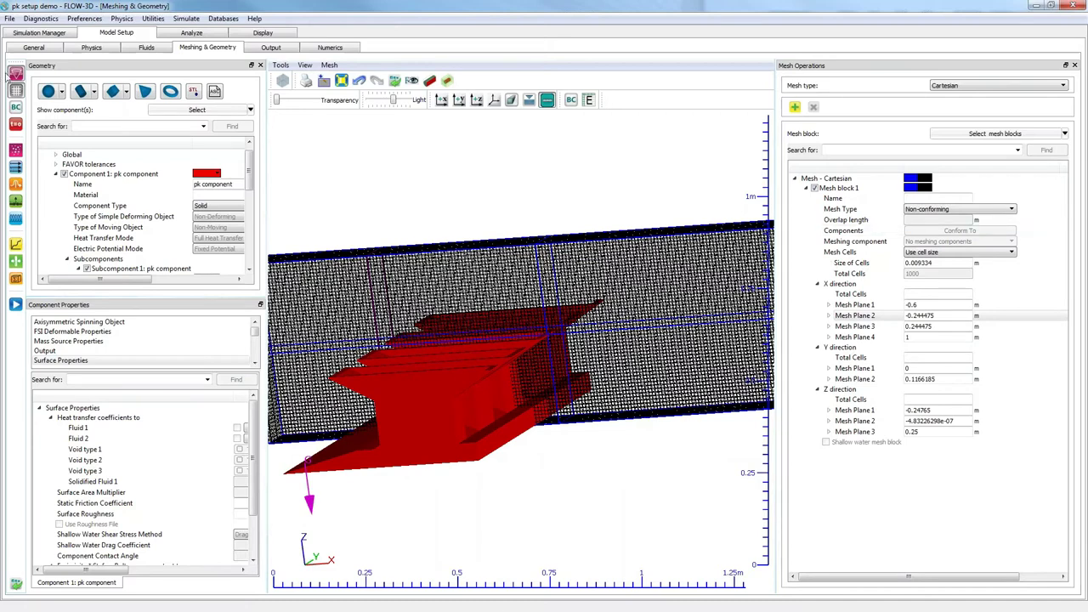
Preprocess the pk setup demo simulation on the Local queue.
click(48, 36)
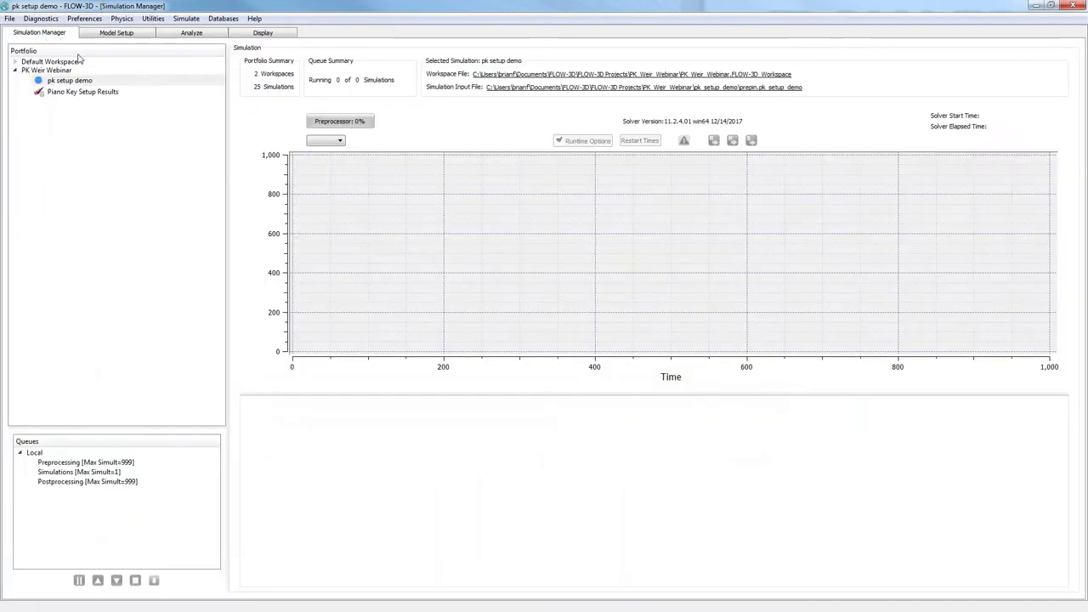
click(94, 83)
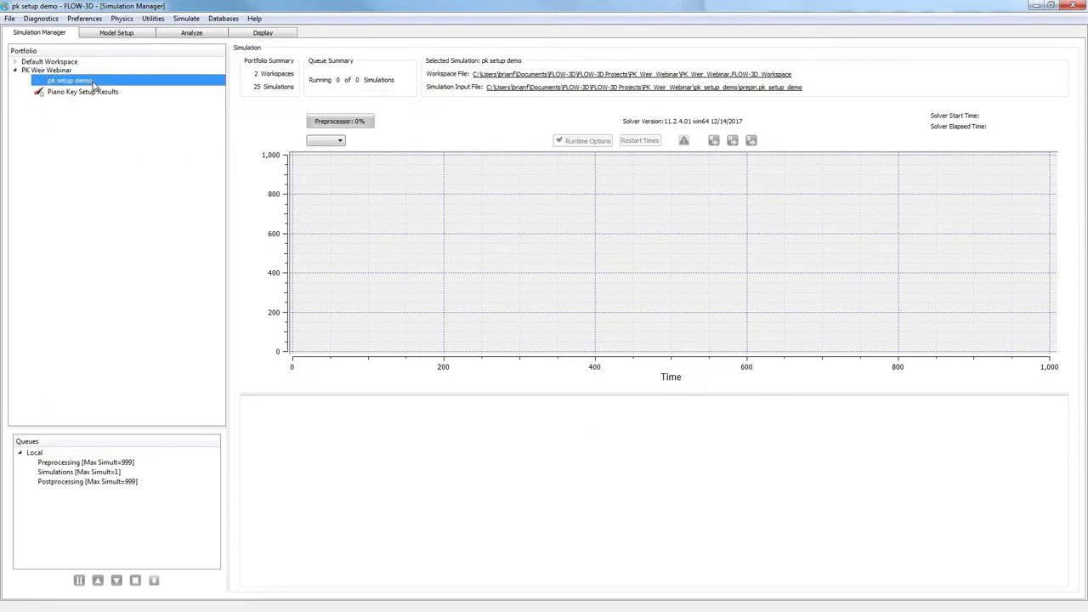
right_click(94, 83)
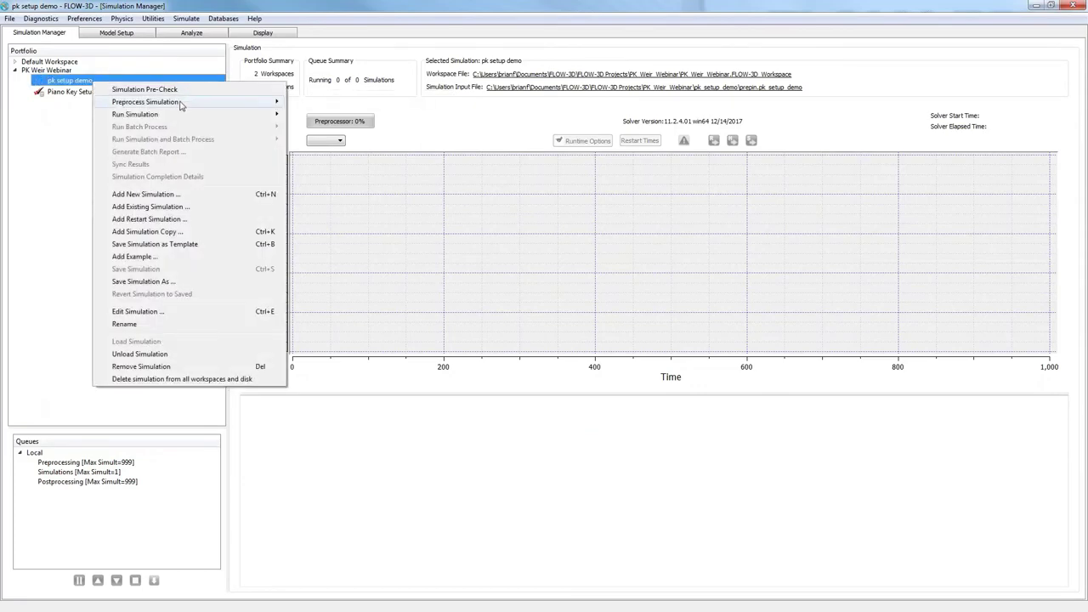
mouse_move(168, 105)
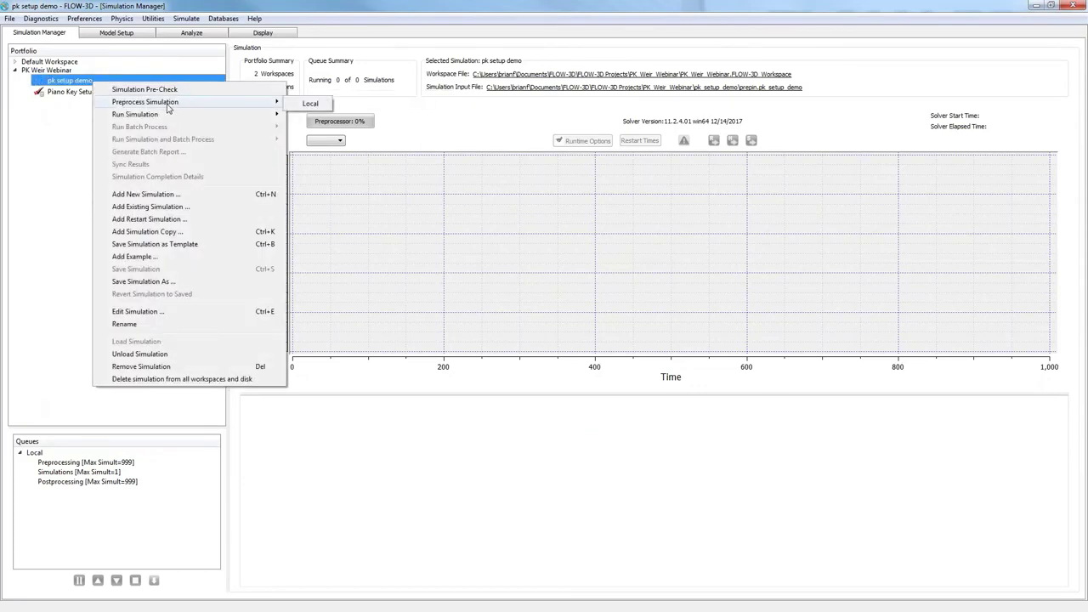
click(310, 103)
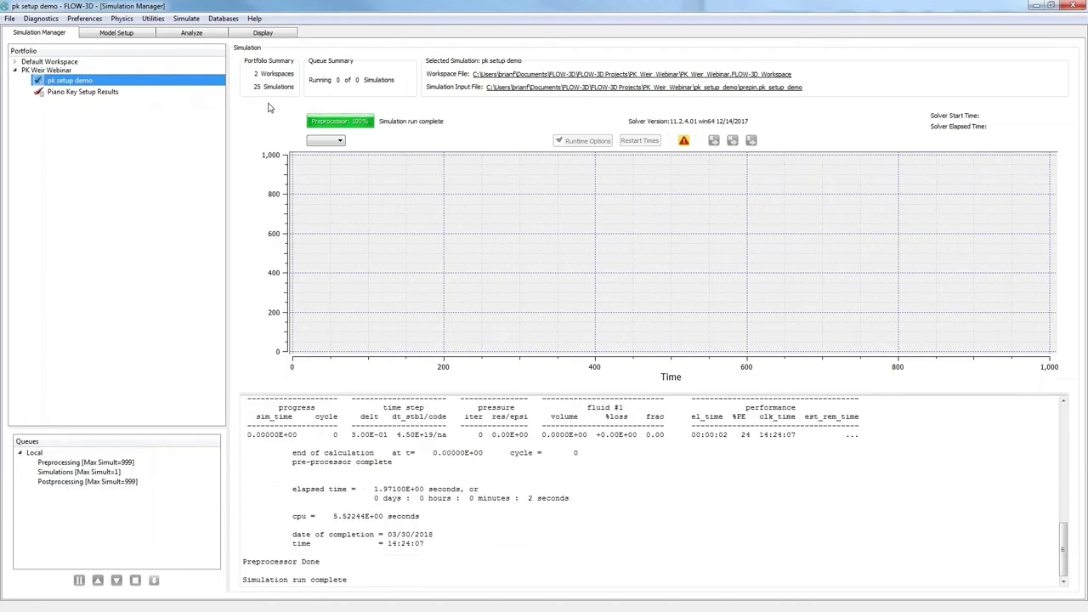
Load the preprocessor results file prpgrf.pk_setup_demo for analysis.
click(200, 36)
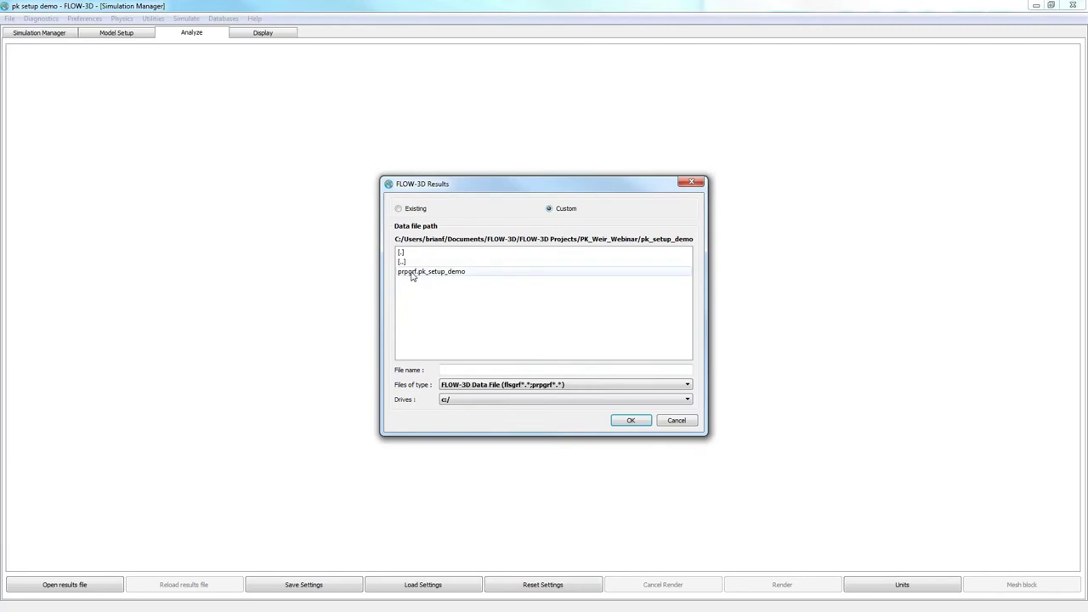
click(413, 273)
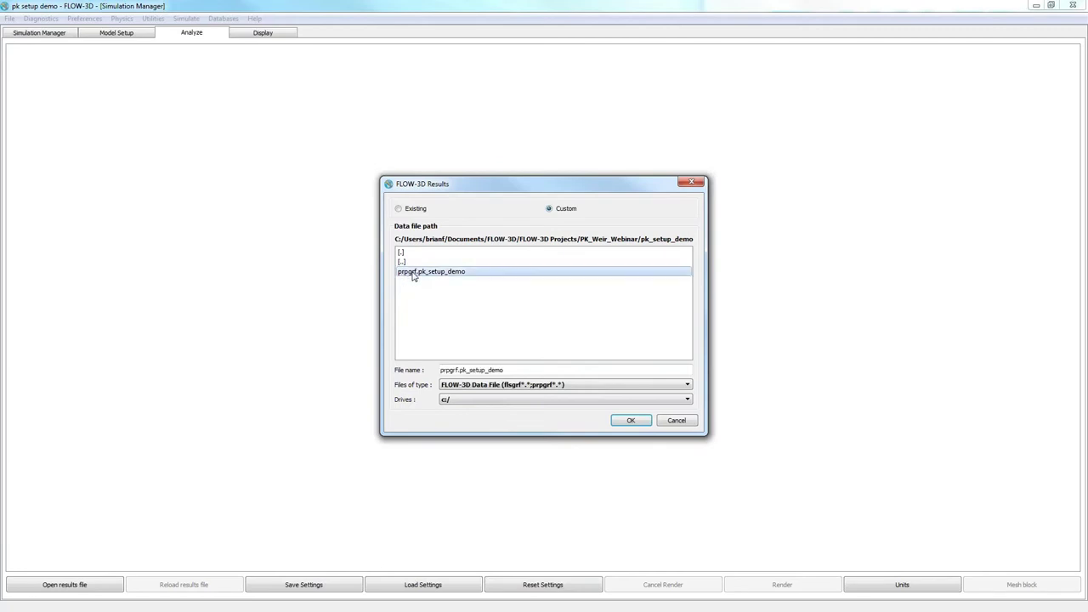
click(630, 420)
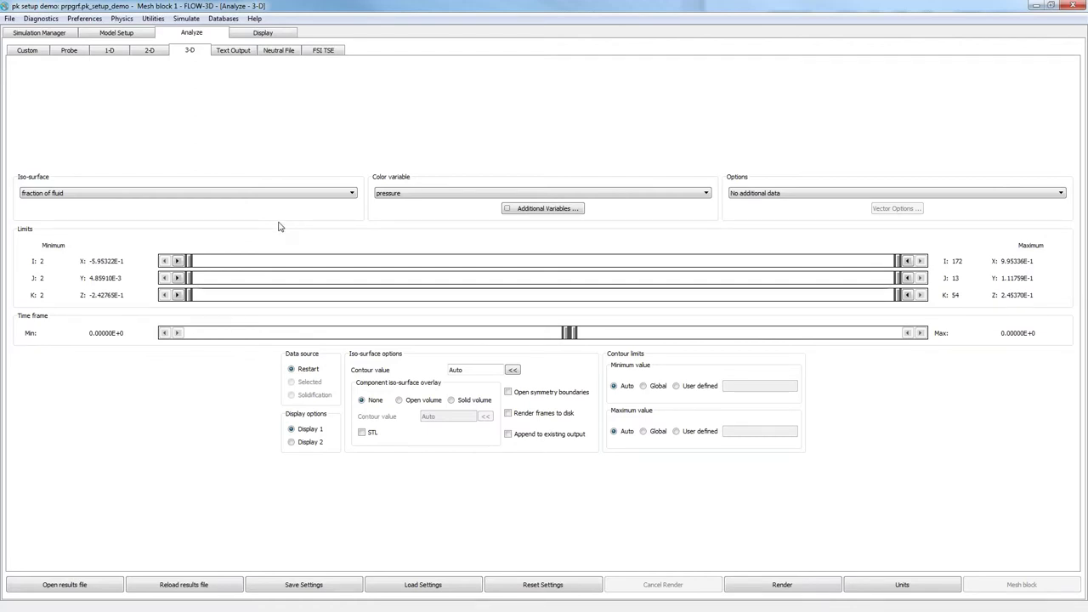
Render 2-D pressure plots in the X-Z plane with the mesh shown, covering the full Y range of mesh block 1.
click(150, 51)
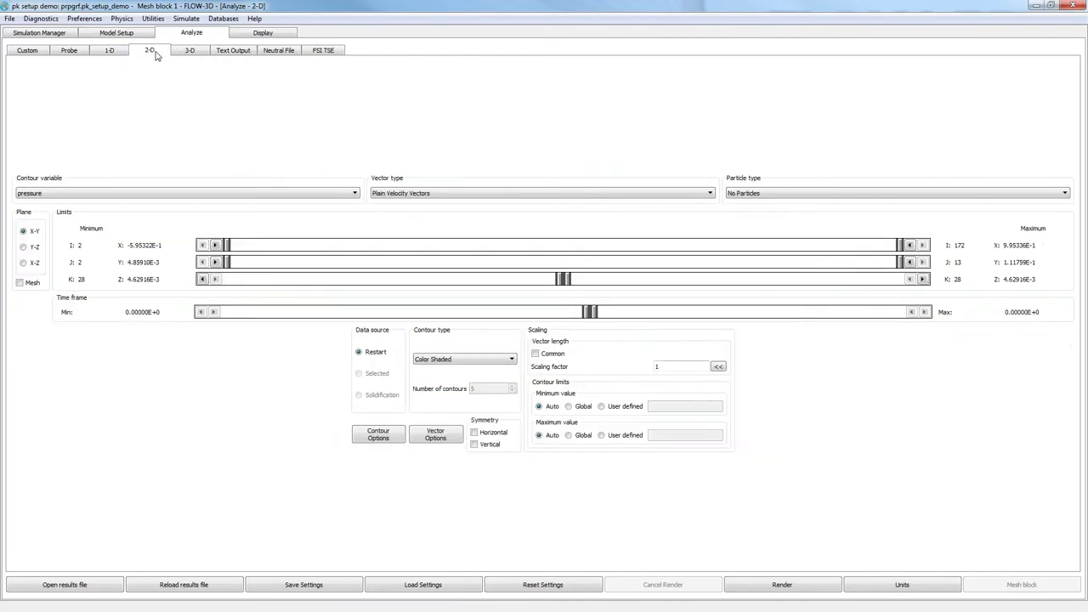
click(24, 263)
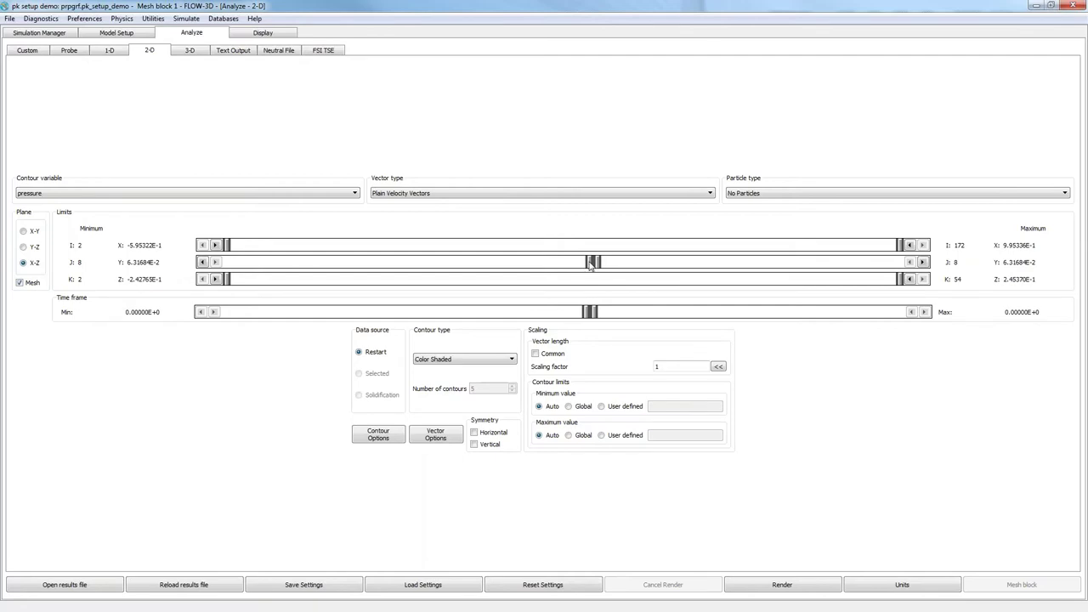
drag(589, 265, 153, 283)
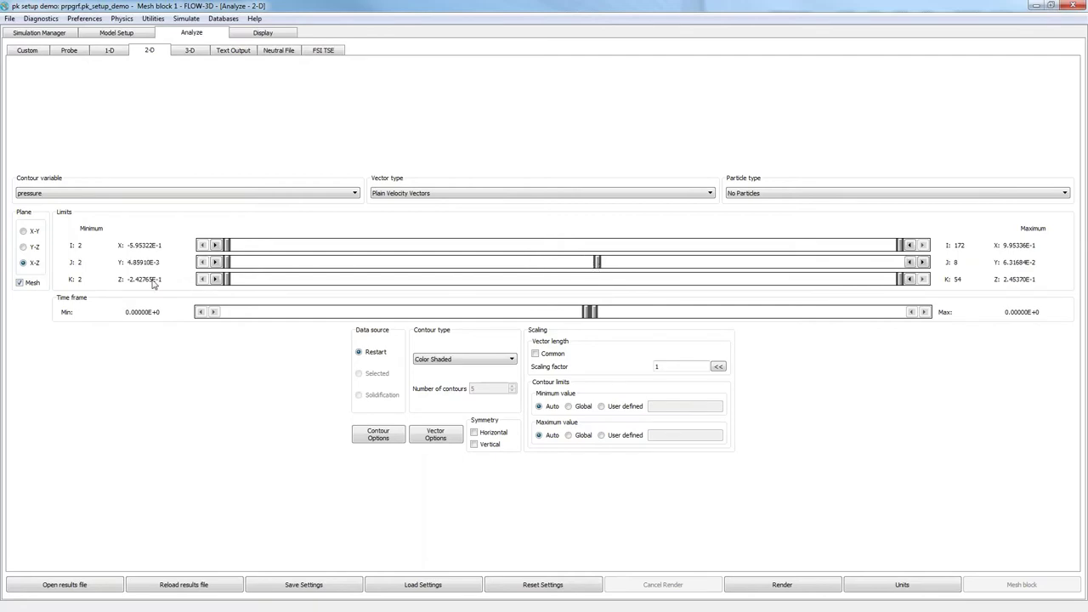
drag(600, 264, 923, 260)
click(785, 587)
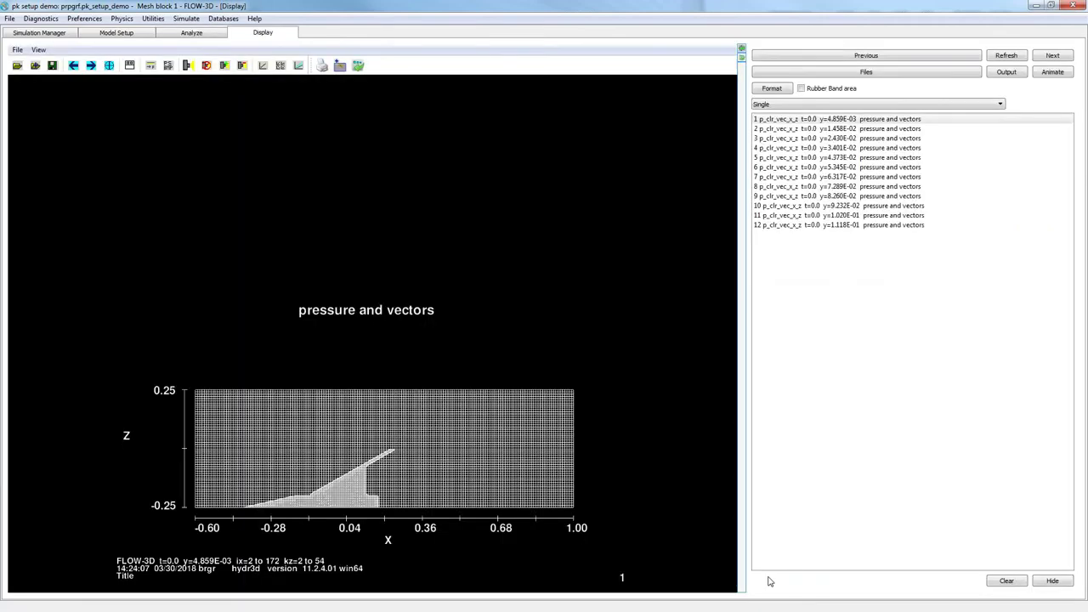
Zoom in on the weir cross-section and go through all the X-Z slices to examine how the mesh resolves the geometry.
right_drag(565, 483, 603, 405)
middle_drag(384, 449, 376, 561)
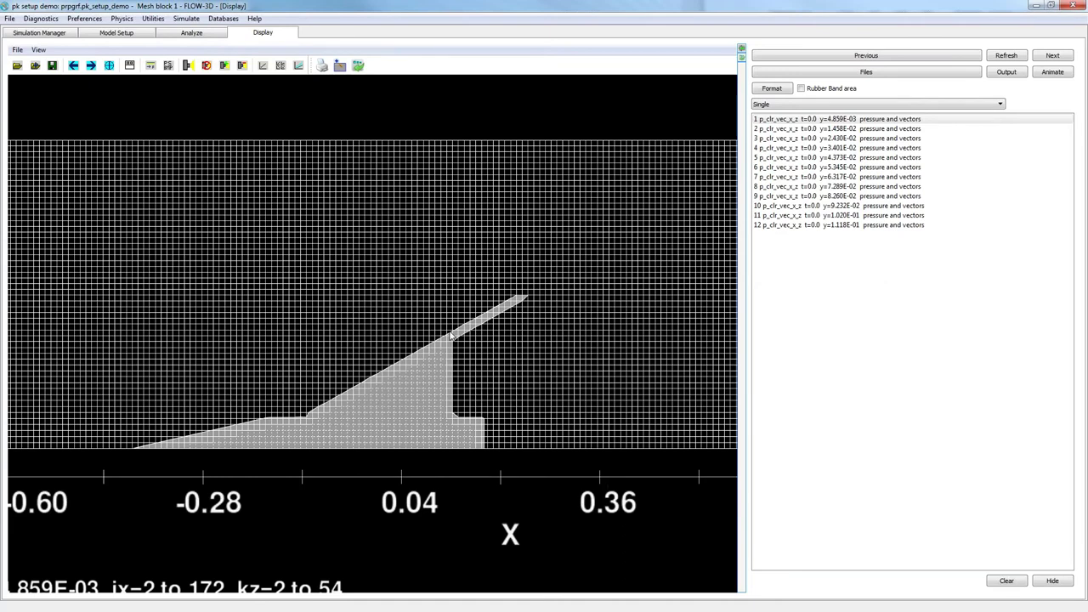
click(1054, 57)
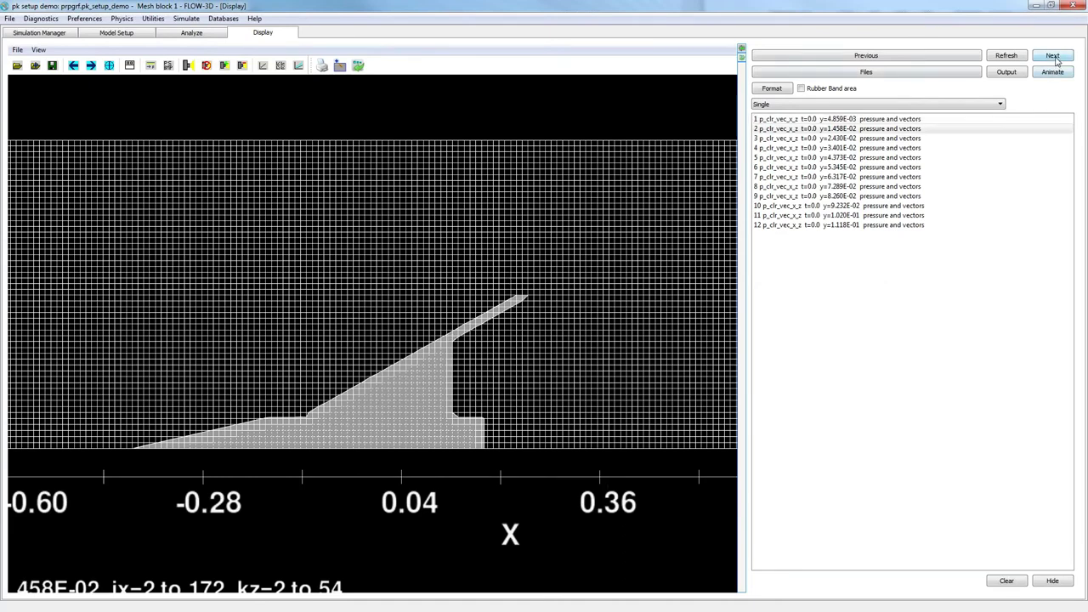
click(1054, 58)
click(1054, 57)
click(1054, 57)
click(1054, 57)
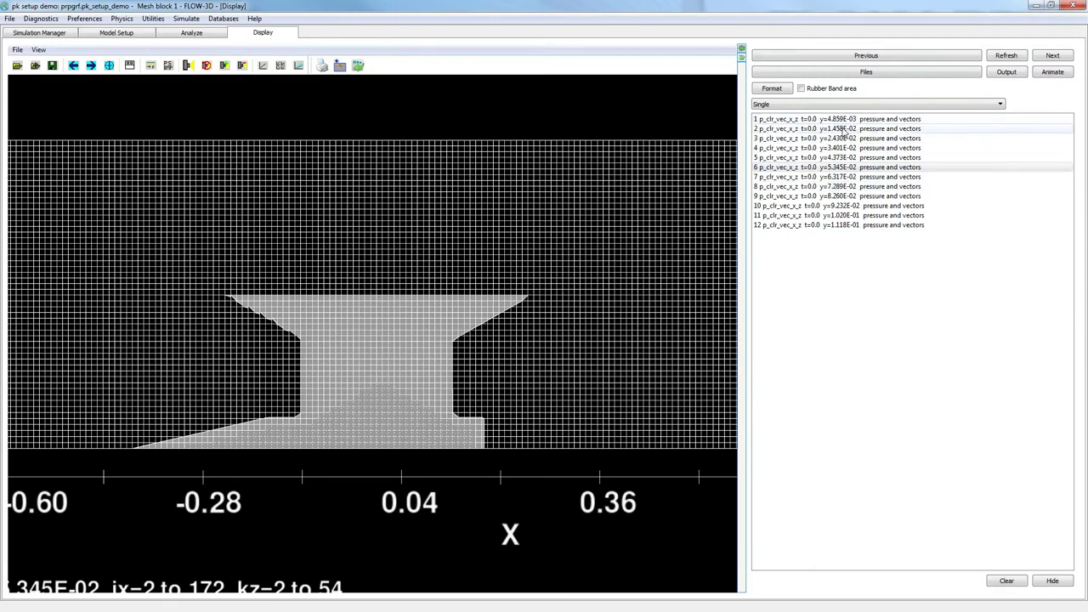
click(1051, 56)
click(1050, 56)
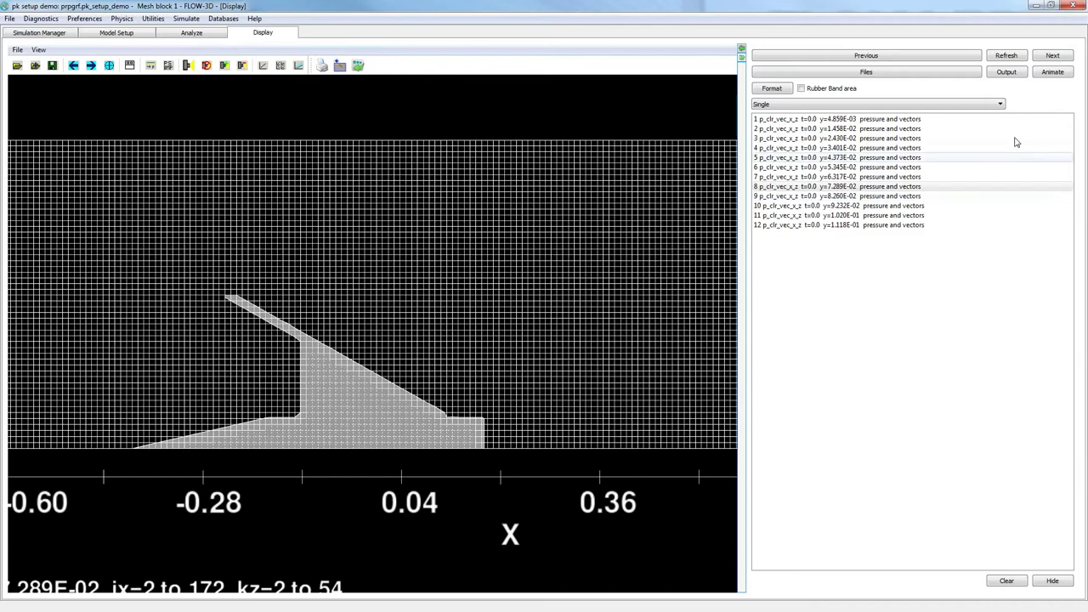
click(1052, 56)
click(1052, 56)
click(1053, 56)
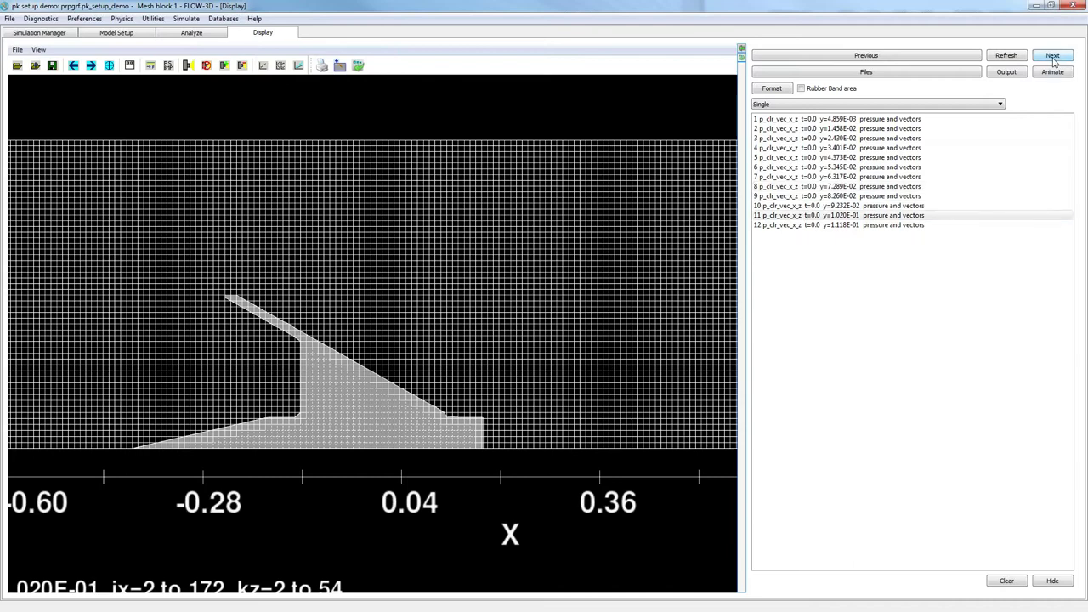
click(1053, 56)
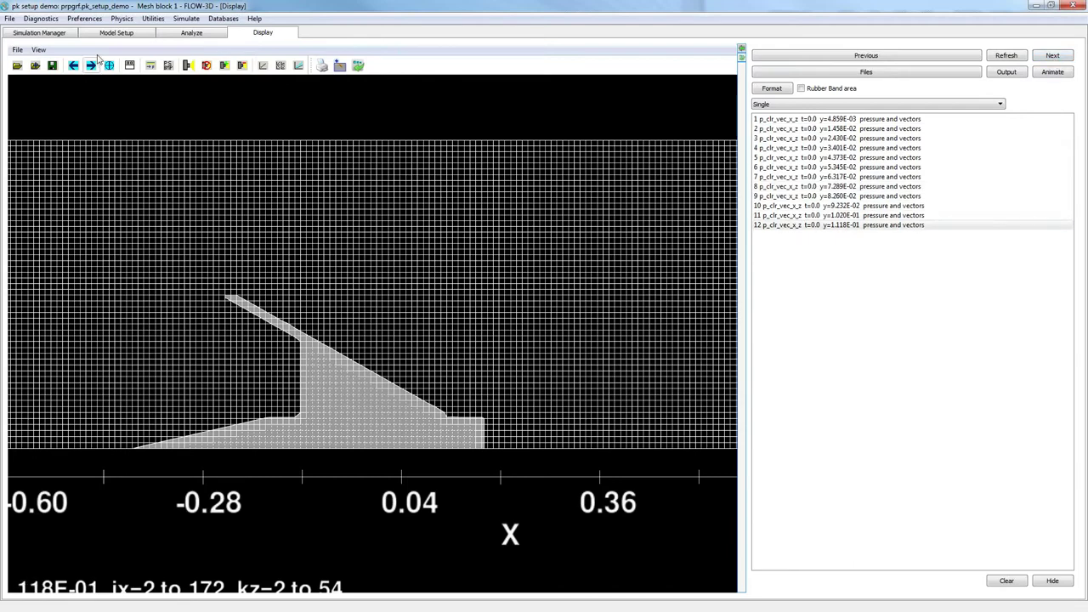
Return to the meshing and geometry setup and set the cell size of mesh block 1 to 0.02 m.
click(106, 33)
drag(510, 357, 501, 294)
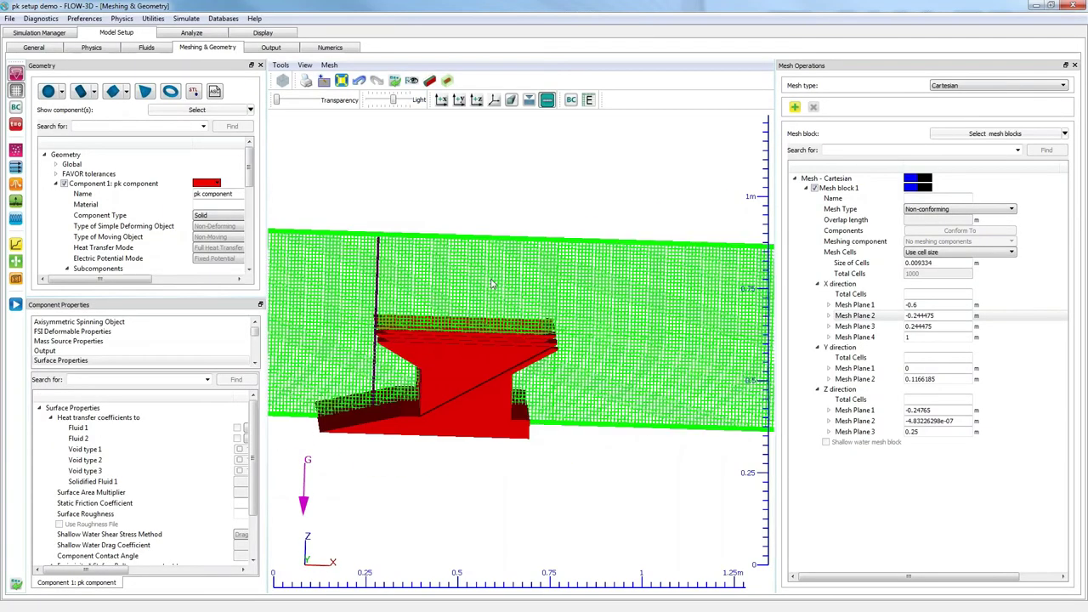
scroll(586, 279, up, 3)
click(871, 263)
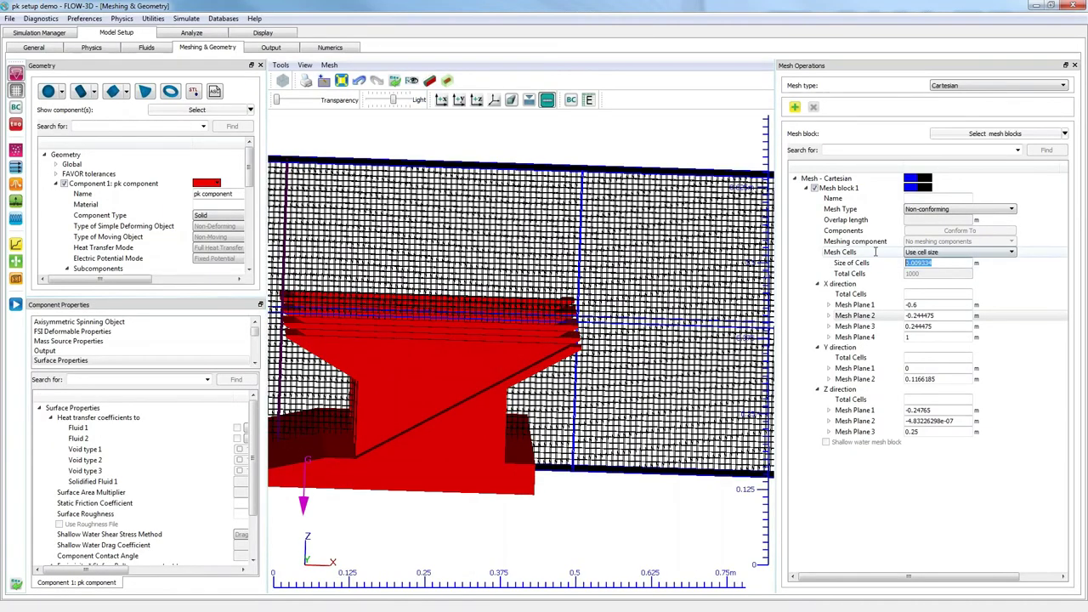
text(.02)
key(Return)
drag(660, 362, 639, 311)
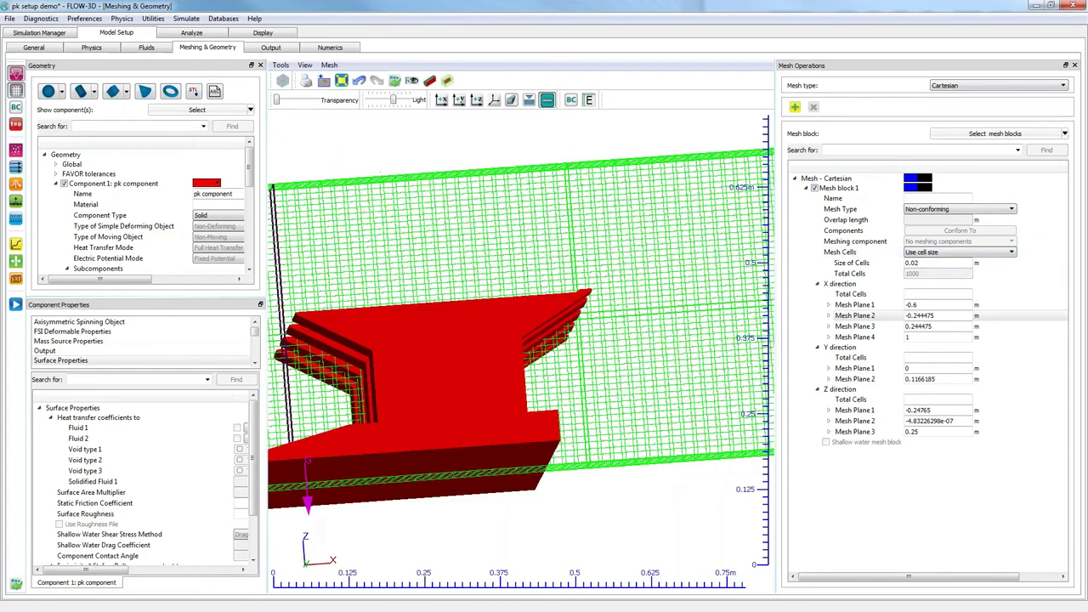
View the weir along the Y axis with the component semi-transparent to compare its thin overhangs with the mesh cells.
click(459, 100)
click(459, 101)
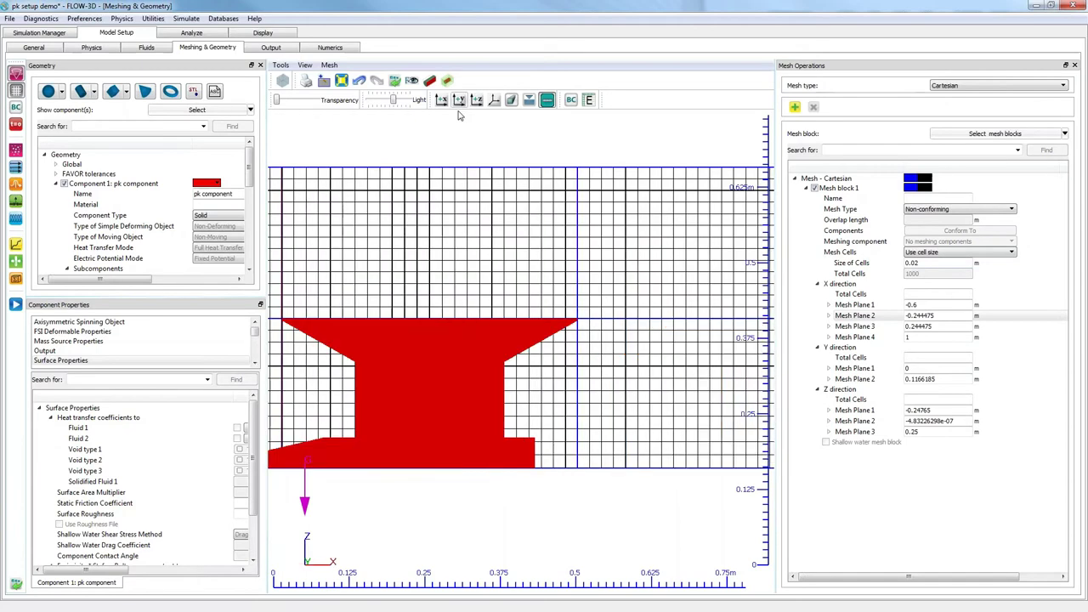
drag(277, 100, 307, 100)
scroll(479, 349, up, 3)
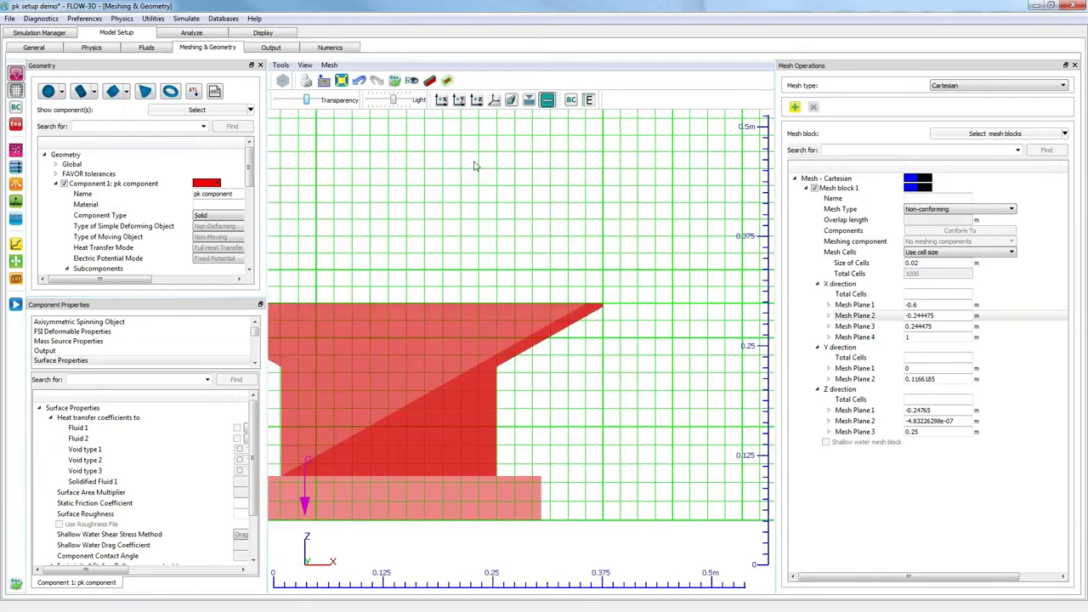
Render the geometry with FAVOR using the computational mesh and examine the resolved weir shape as an opaque surface.
click(413, 85)
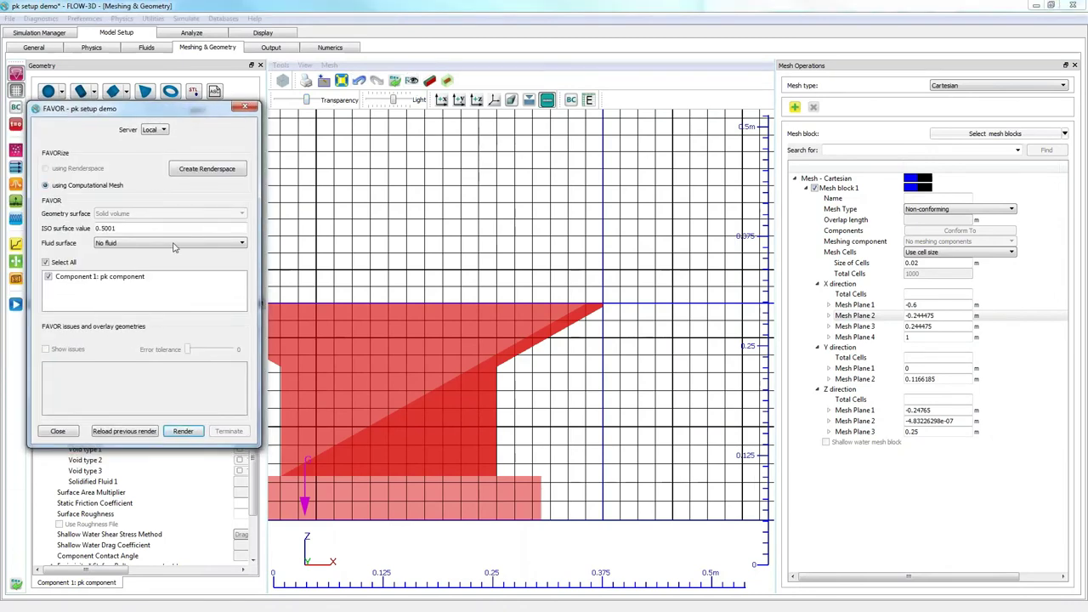
click(194, 432)
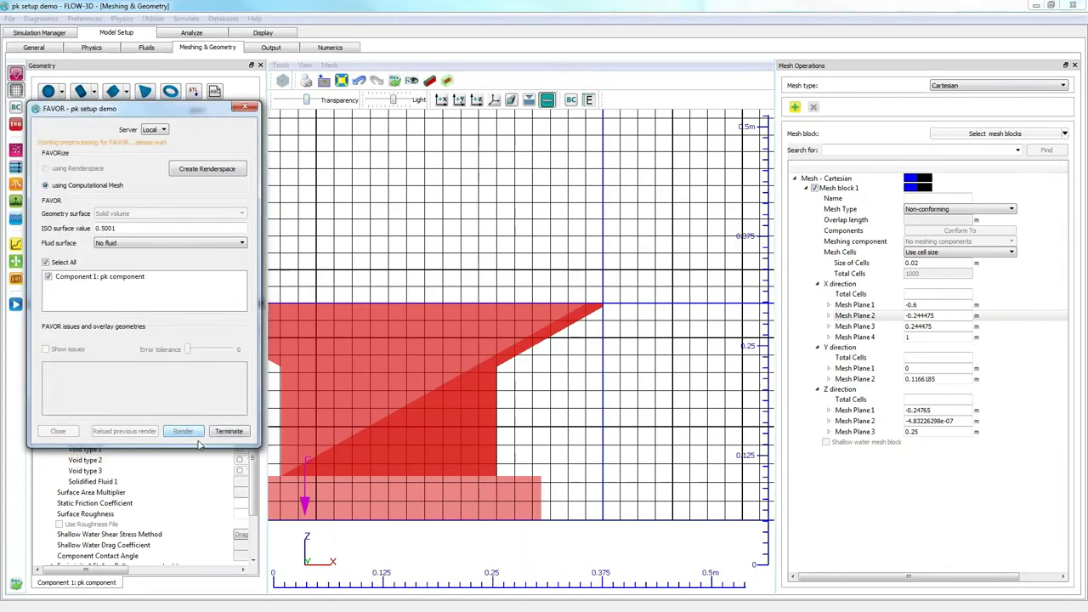
drag(466, 410, 595, 437)
scroll(527, 393, down, 7)
drag(307, 100, 253, 101)
drag(367, 225, 442, 255)
scroll(395, 476, up, 6)
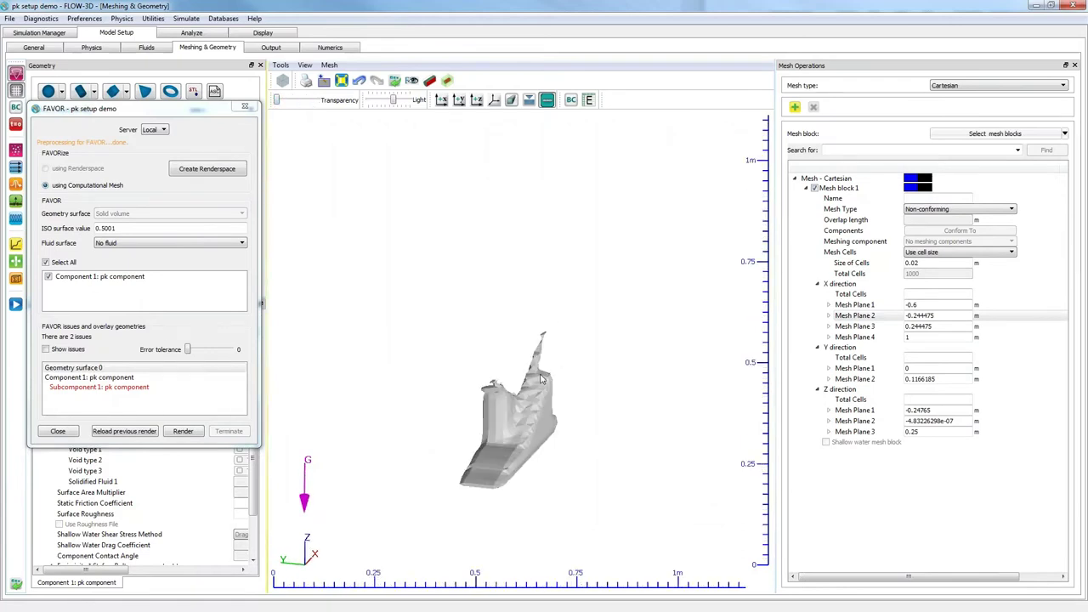
drag(396, 476, 417, 464)
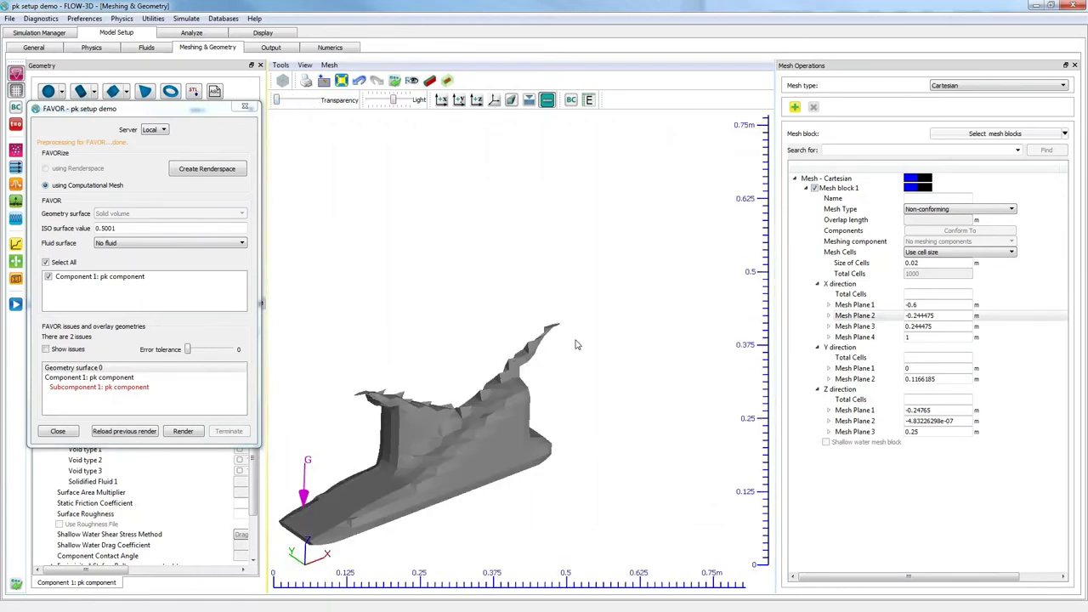
drag(536, 390, 598, 410)
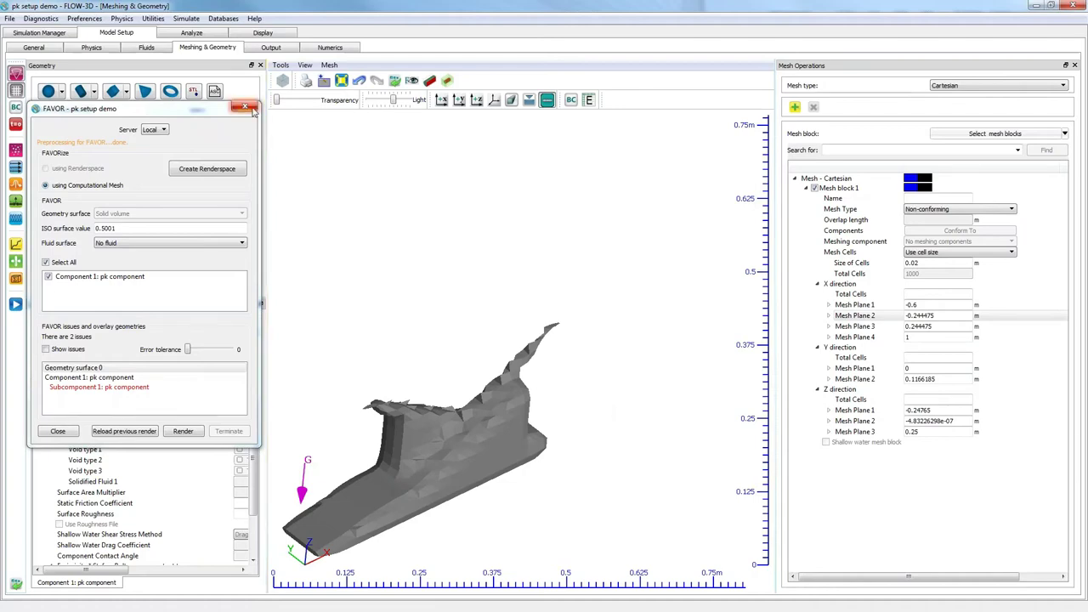
click(245, 107)
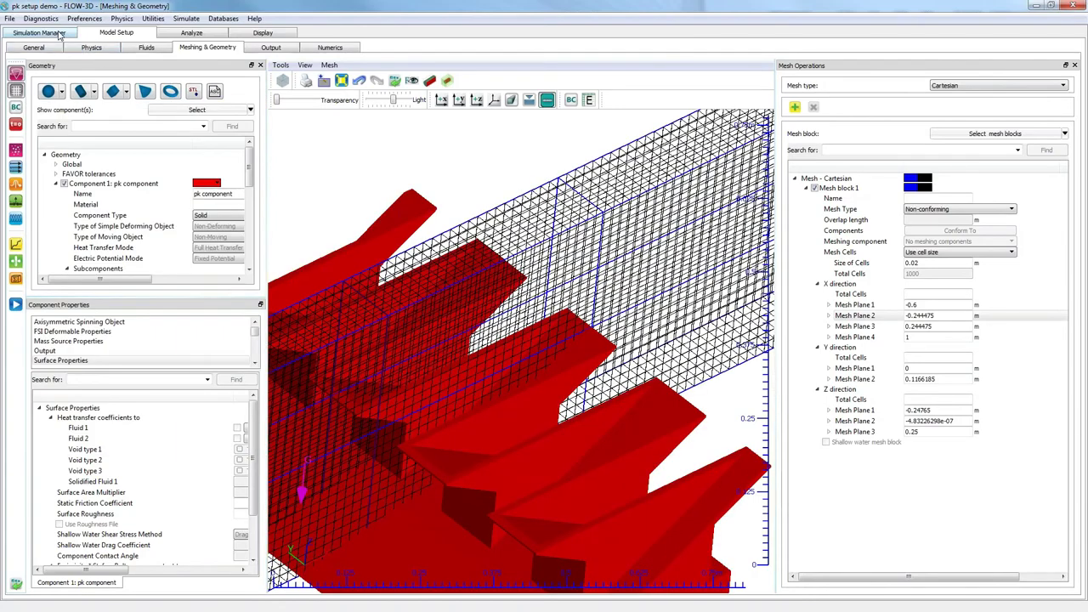
Preprocess the pk setup demo simulation locally with the current mesh.
click(56, 33)
right_click(87, 80)
mouse_move(205, 111)
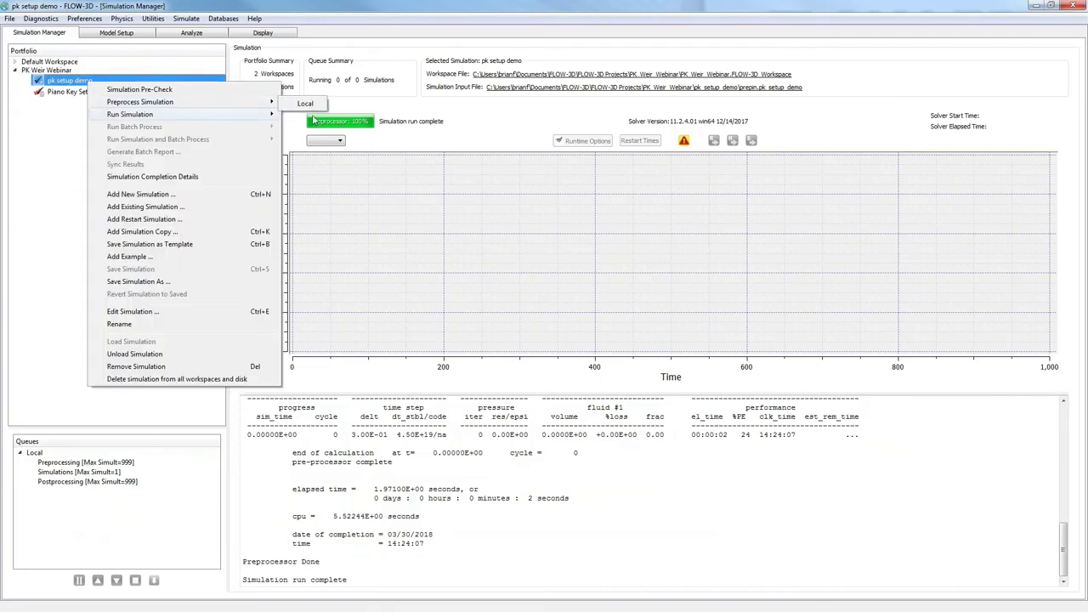
click(301, 105)
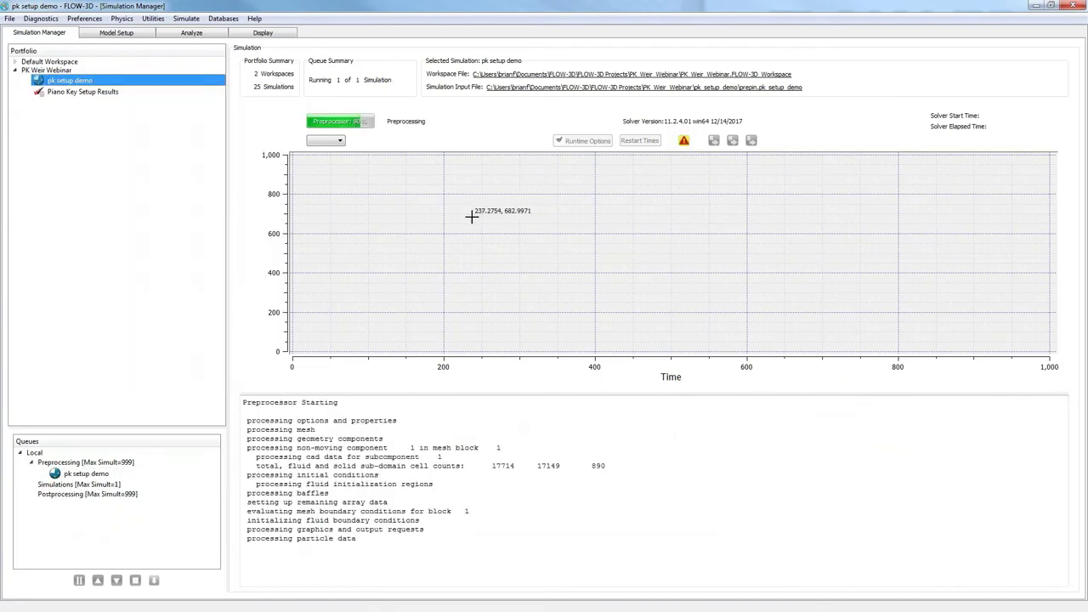
Reload the preprocessor results and render the 2-D X-Z pressure plots with the mesh shown.
click(191, 34)
click(196, 584)
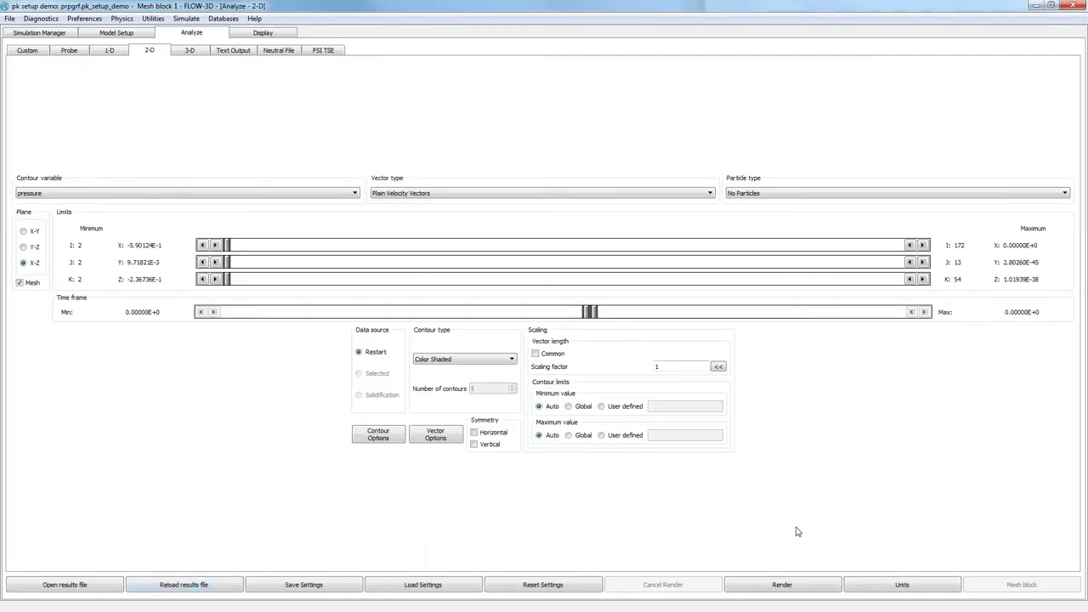
click(782, 585)
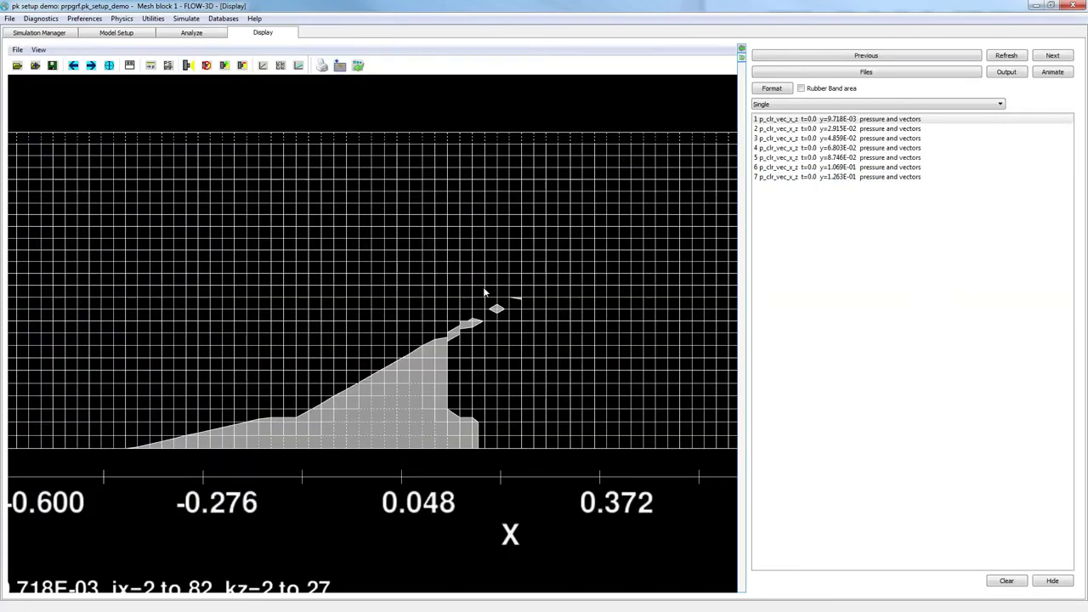
Go through the remaining X-Z slices to examine how the mesh resolves the thin weir overhangs.
click(1052, 56)
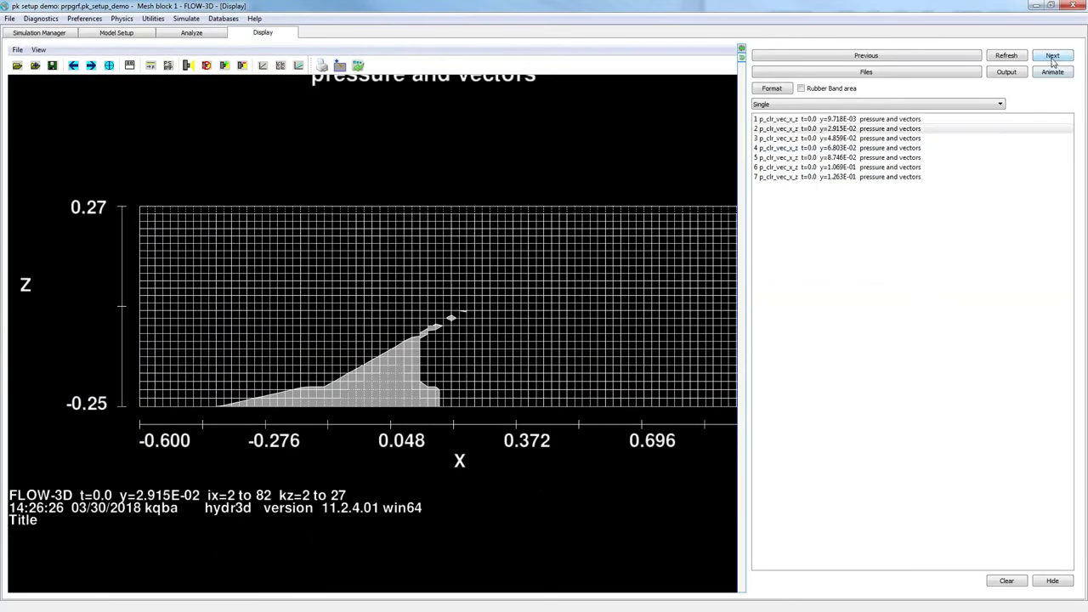
click(1053, 57)
click(1053, 56)
click(1052, 56)
click(1052, 56)
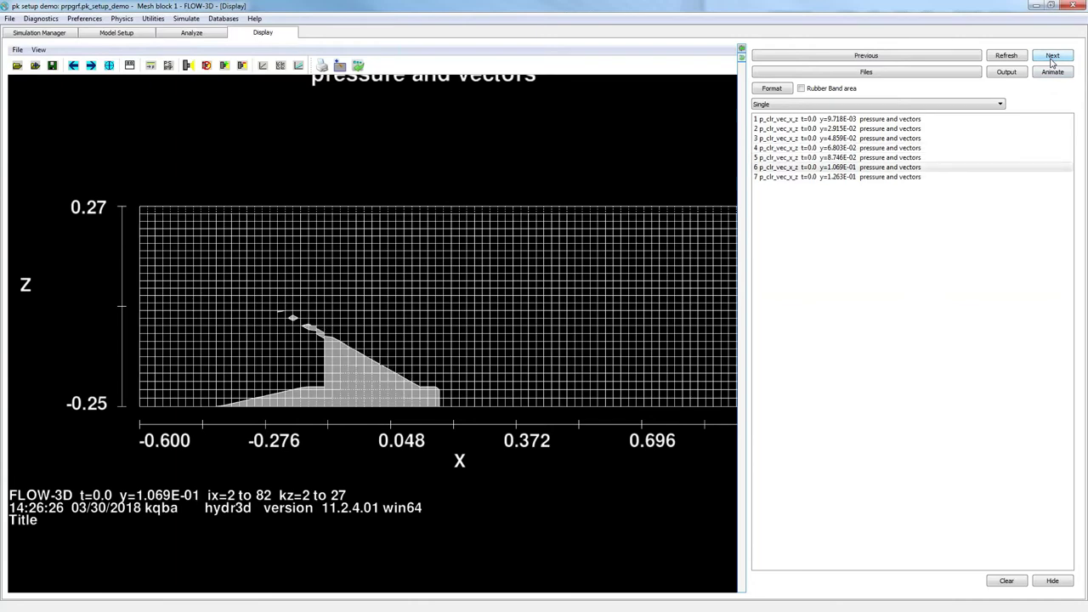
click(1052, 58)
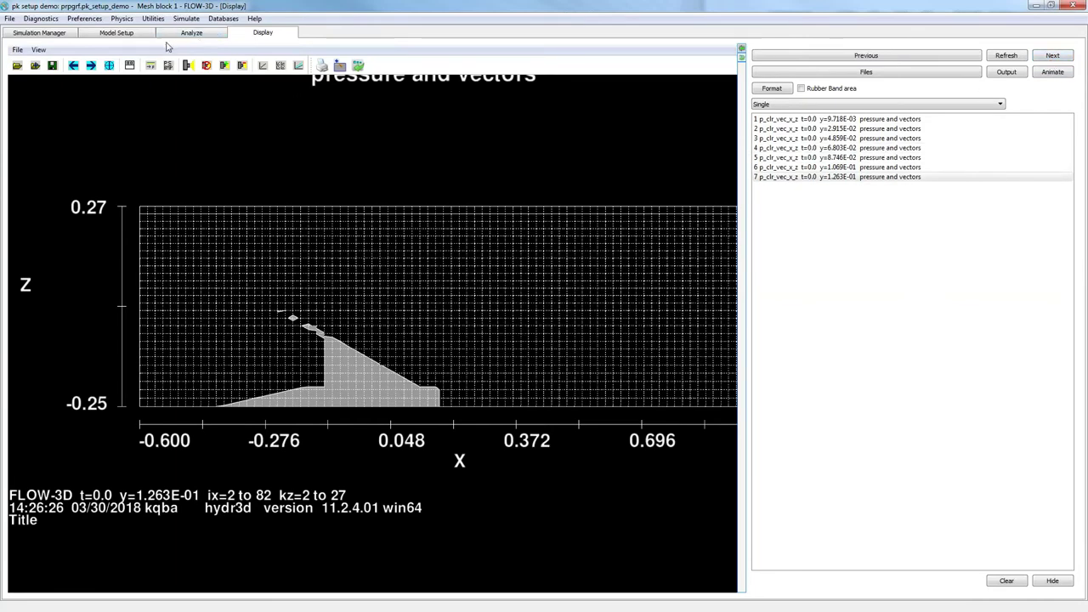
Return to the meshing and geometry setup and set the cell size of mesh block 1 to 0.009334 m.
click(136, 34)
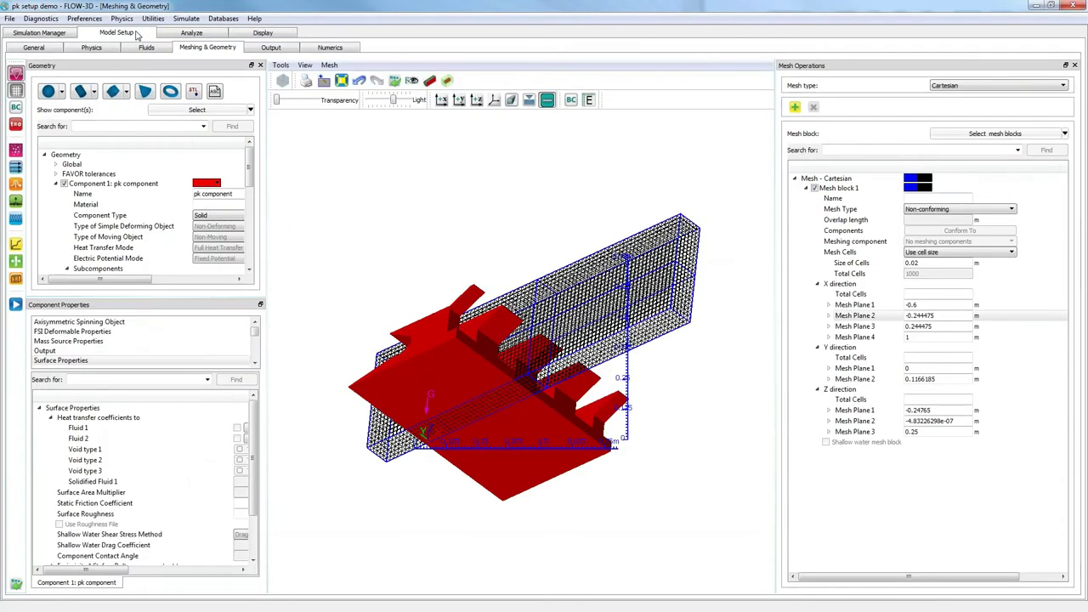
drag(476, 226, 438, 223)
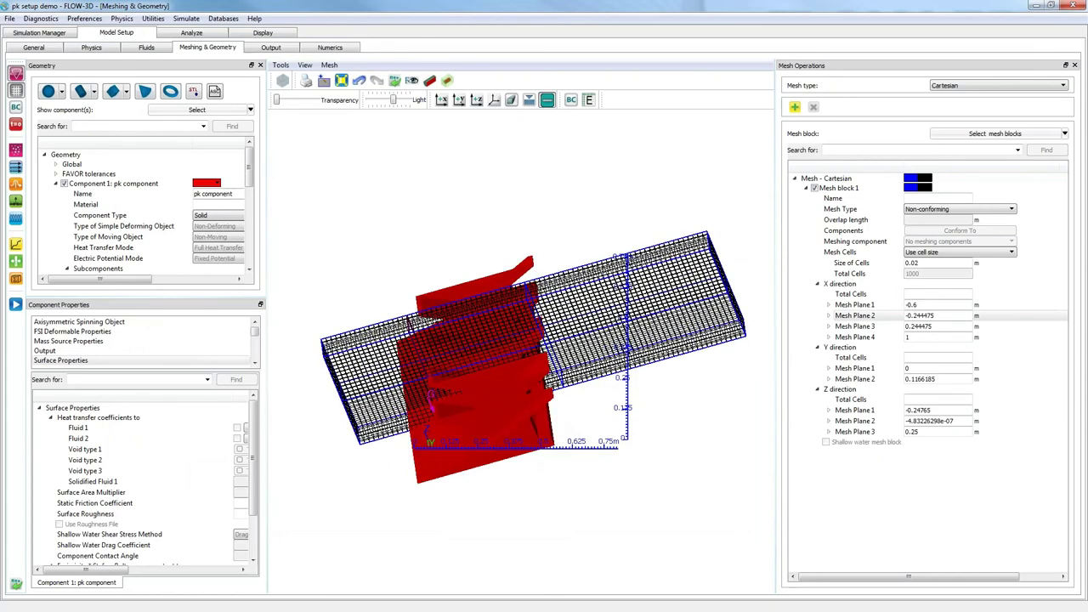
right_drag(623, 387, 601, 318)
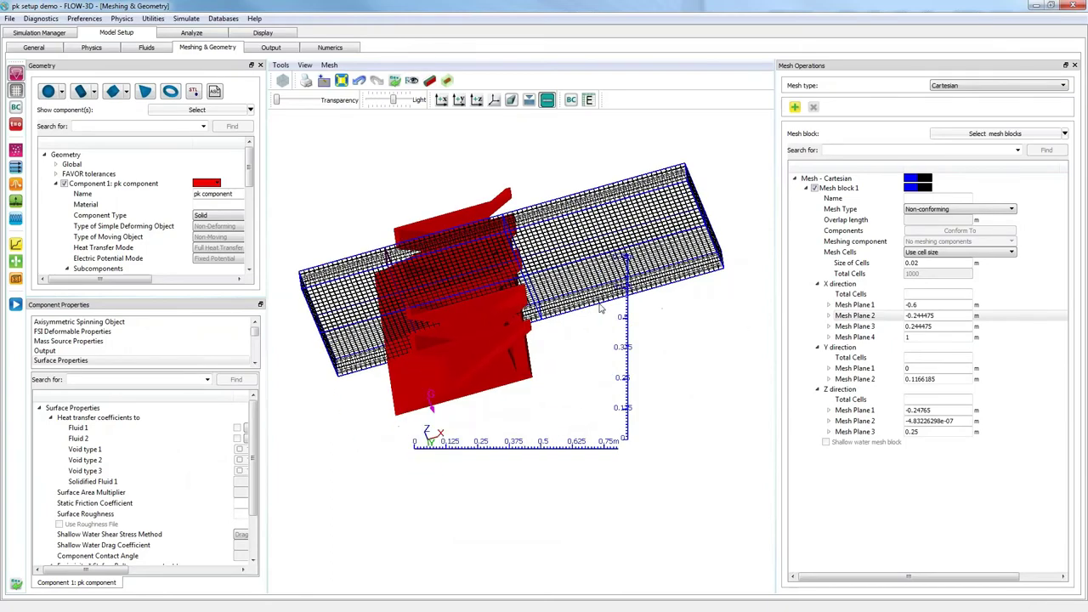
middle_drag(600, 306, 607, 370)
scroll(503, 269, down, 3)
drag(495, 304, 494, 445)
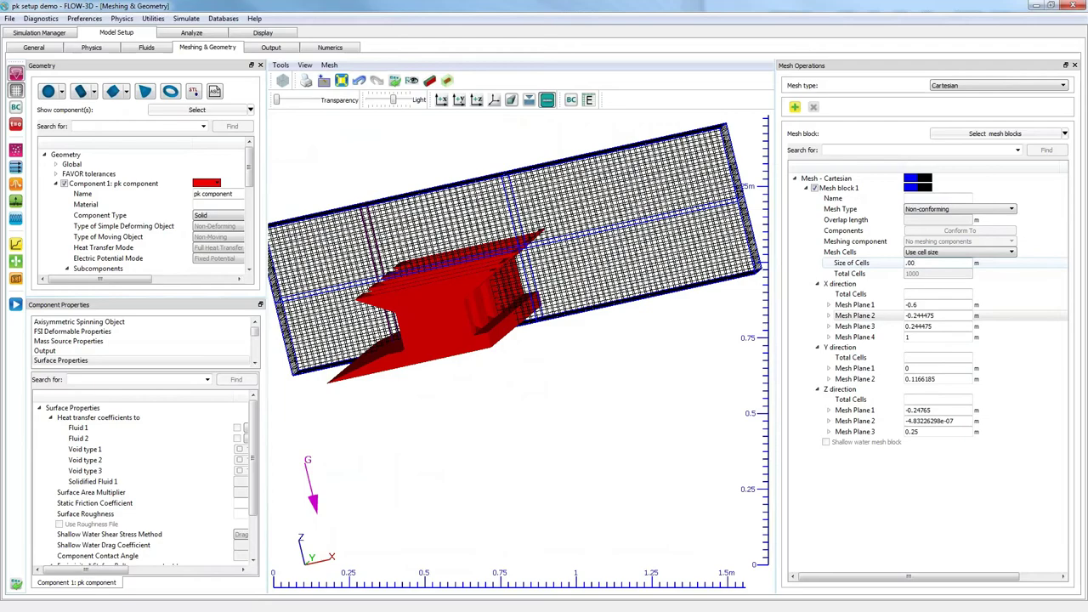
key(Return)
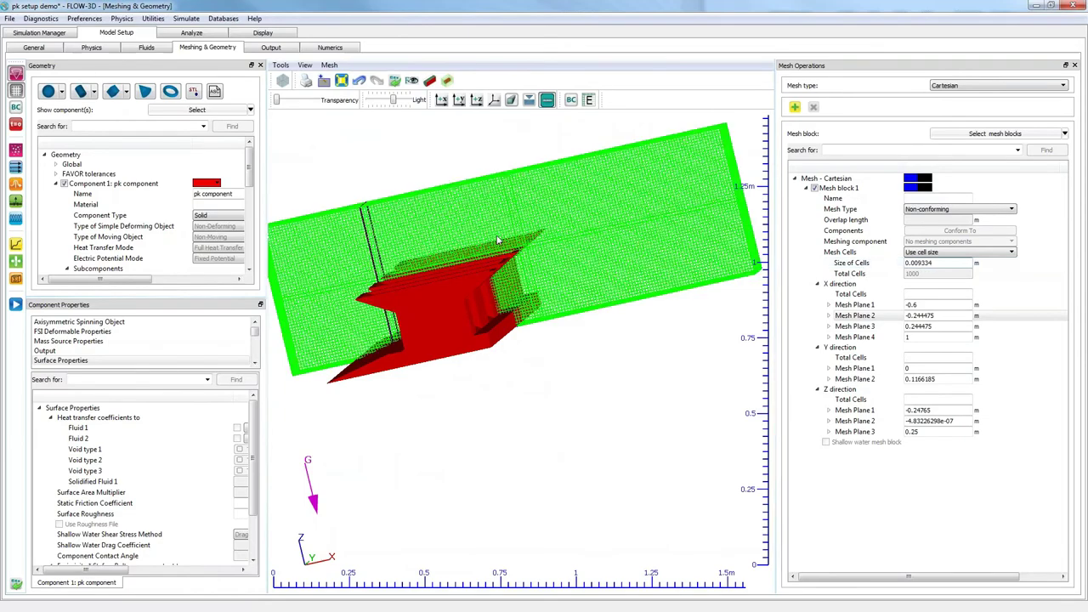
Name mesh block 1 "downstream mesh block" and collapse its settings.
scroll(498, 240, up, 4)
scroll(488, 254, down, 6)
drag(492, 279, 408, 357)
scroll(489, 223, up, 4)
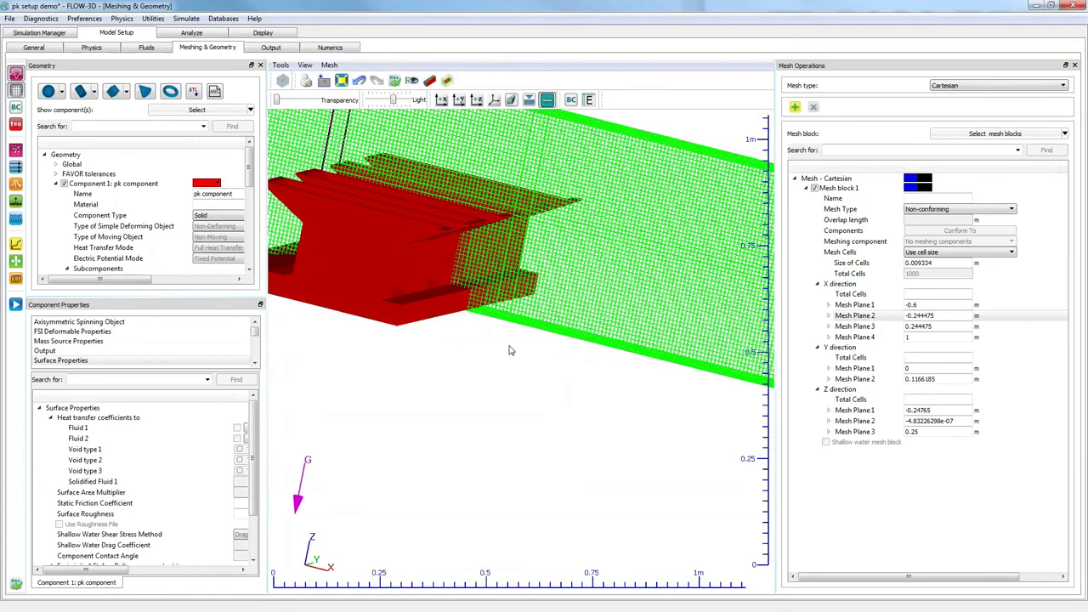
drag(510, 350, 765, 280)
click(916, 198)
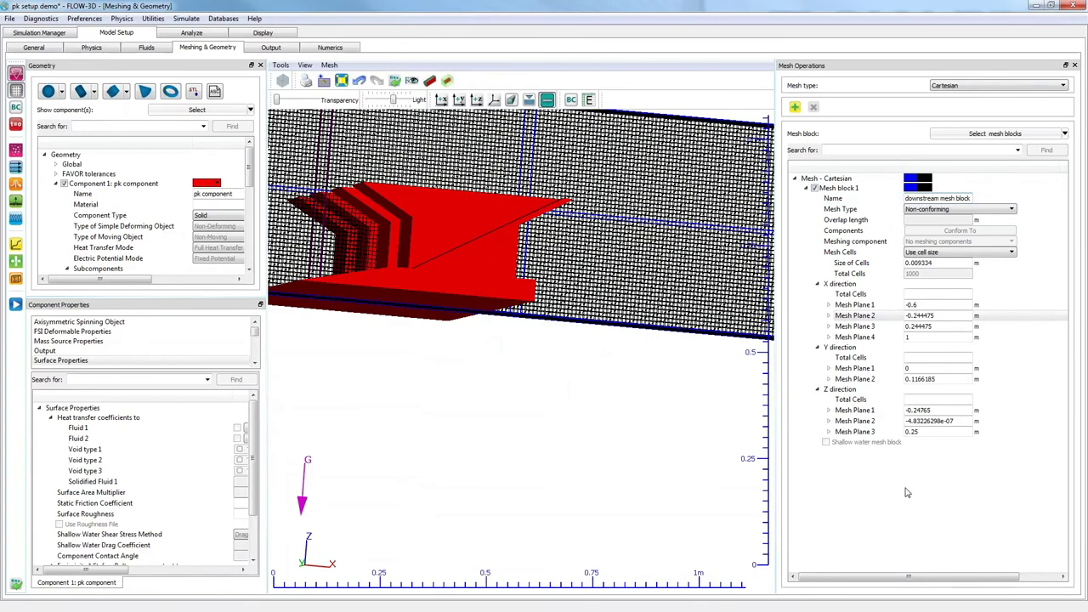
click(905, 493)
click(806, 188)
scroll(561, 343, down, 5)
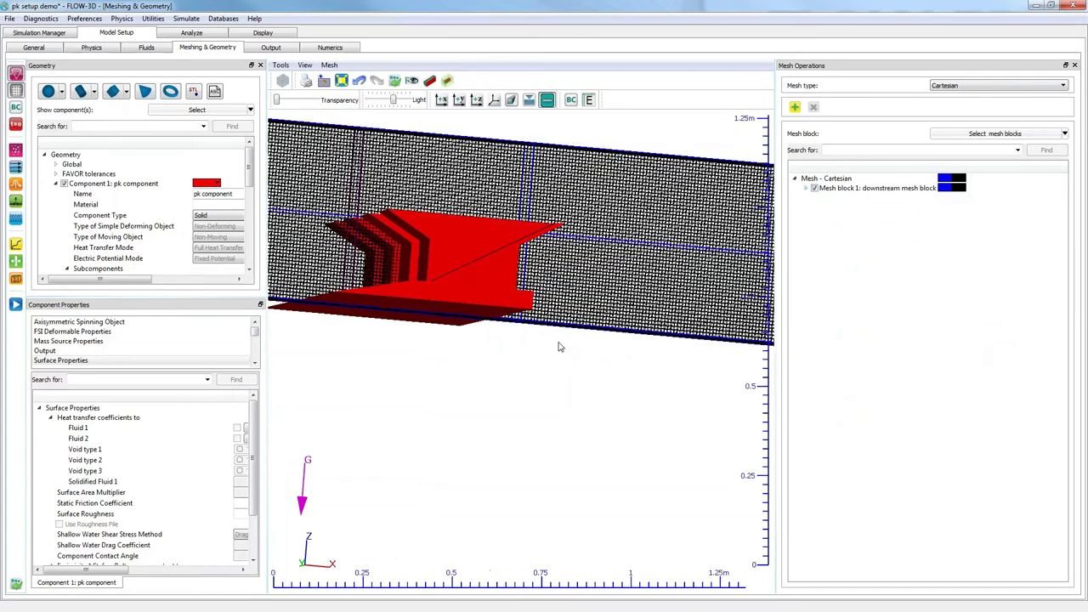
drag(557, 344, 501, 339)
scroll(440, 352, down, 5)
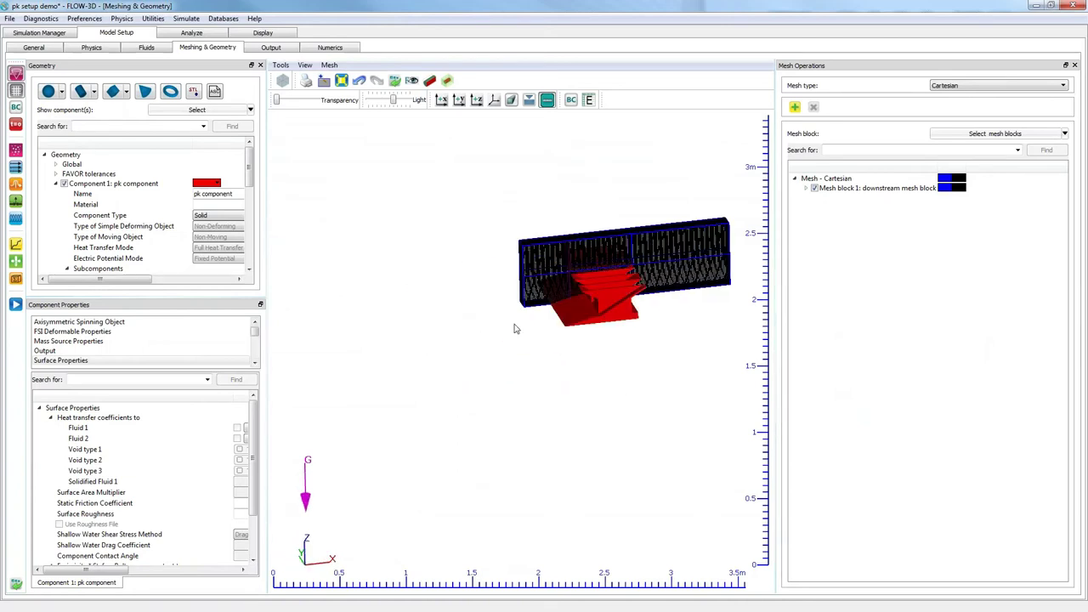
scroll(532, 342, up, 4)
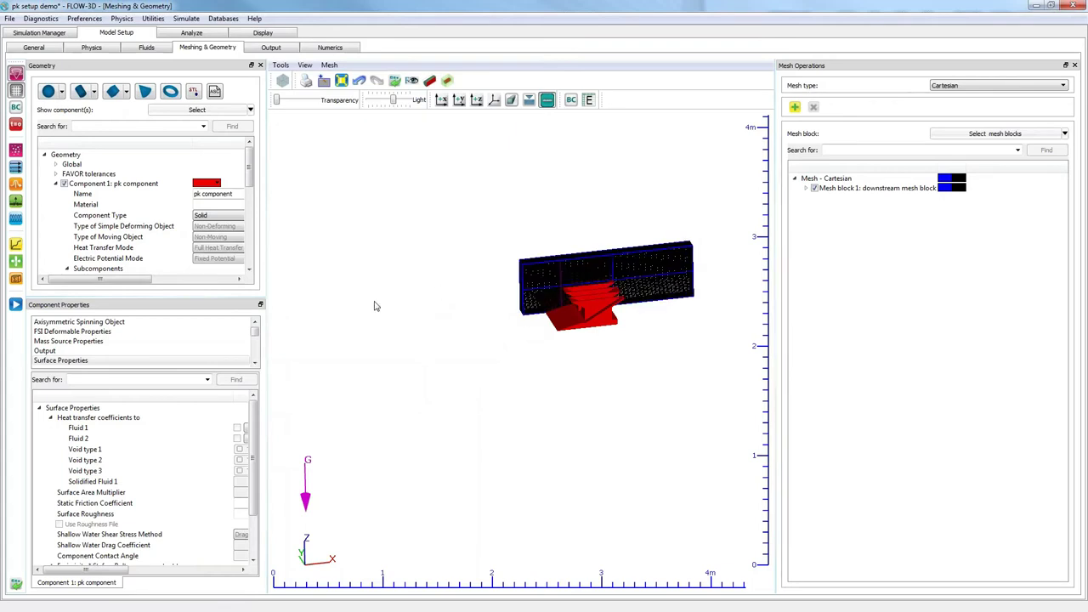
scroll(512, 258, up, 5)
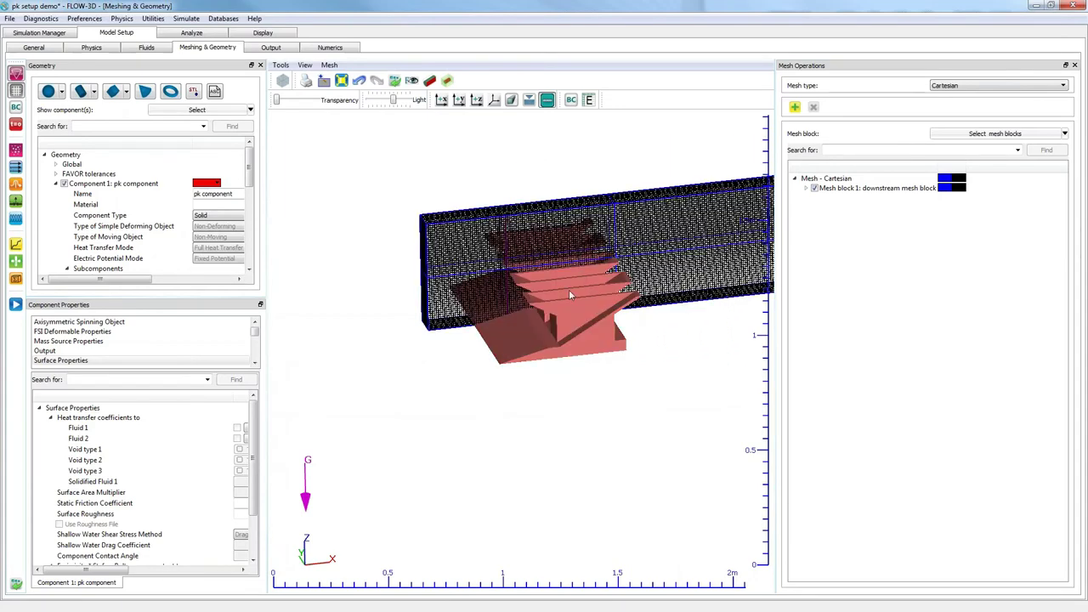
scroll(488, 362, down, 5)
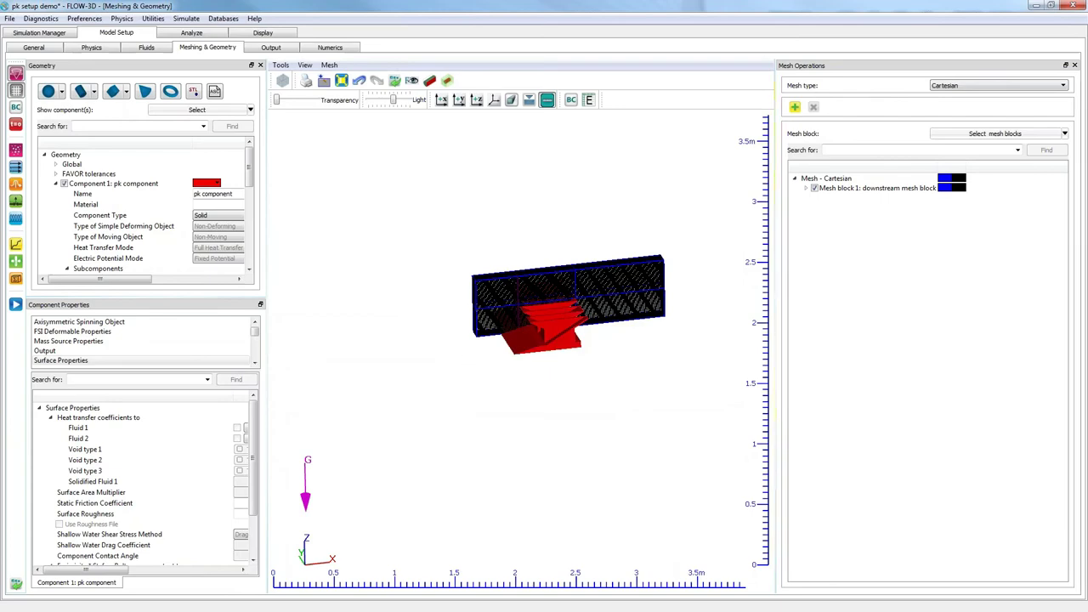
click(795, 108)
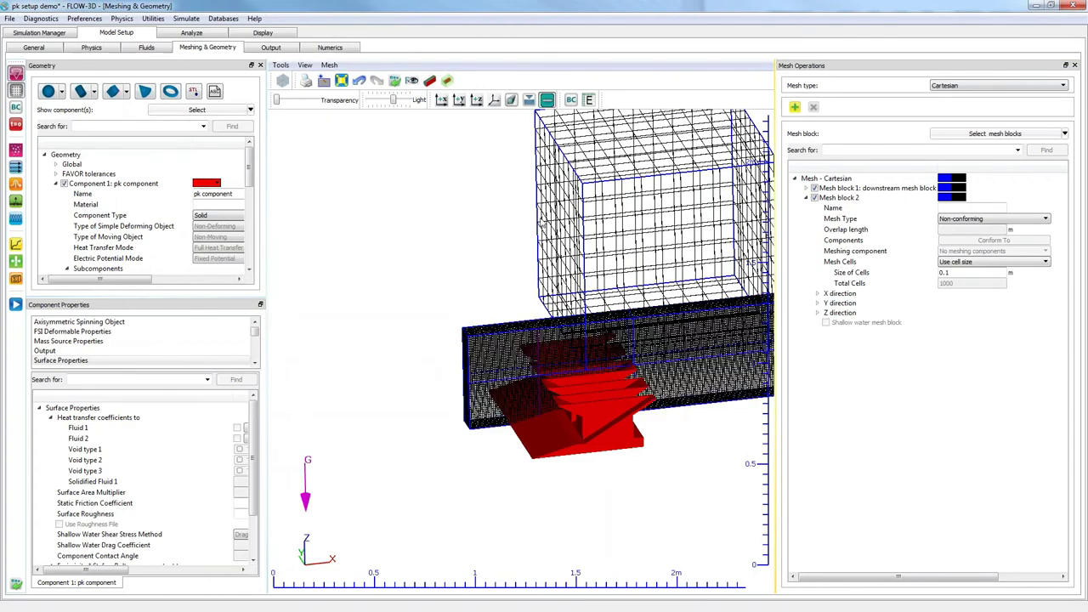
right_click(837, 197)
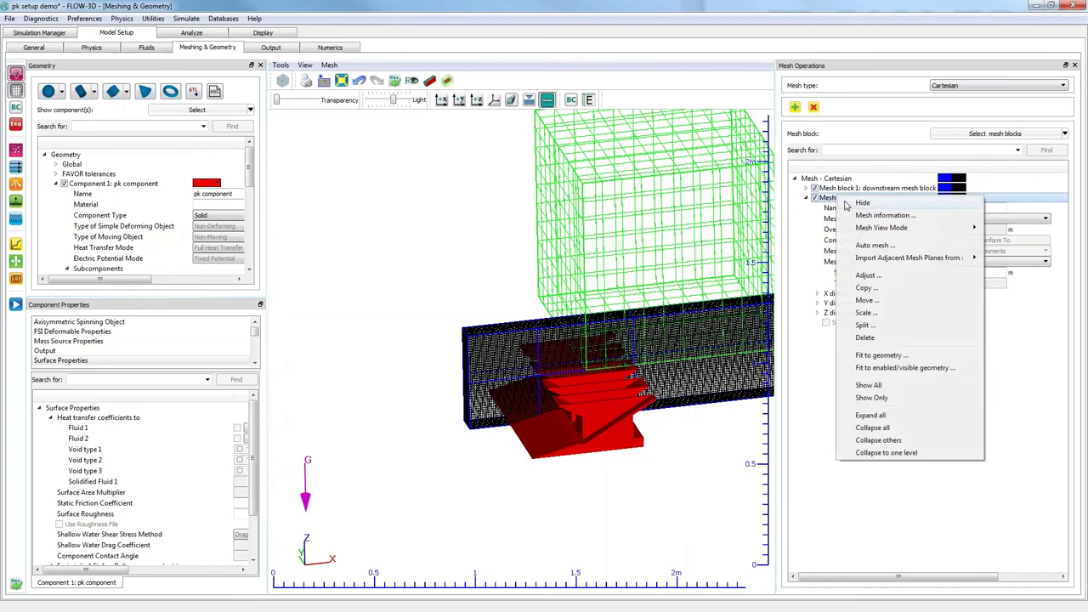
click(817, 313)
click(818, 303)
click(817, 293)
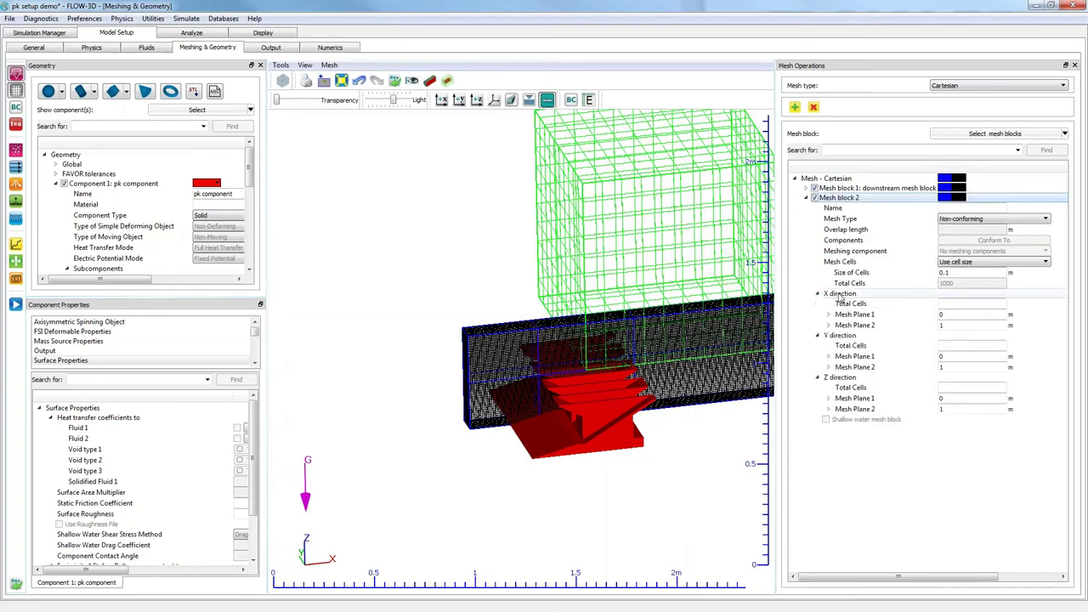
right_click(843, 204)
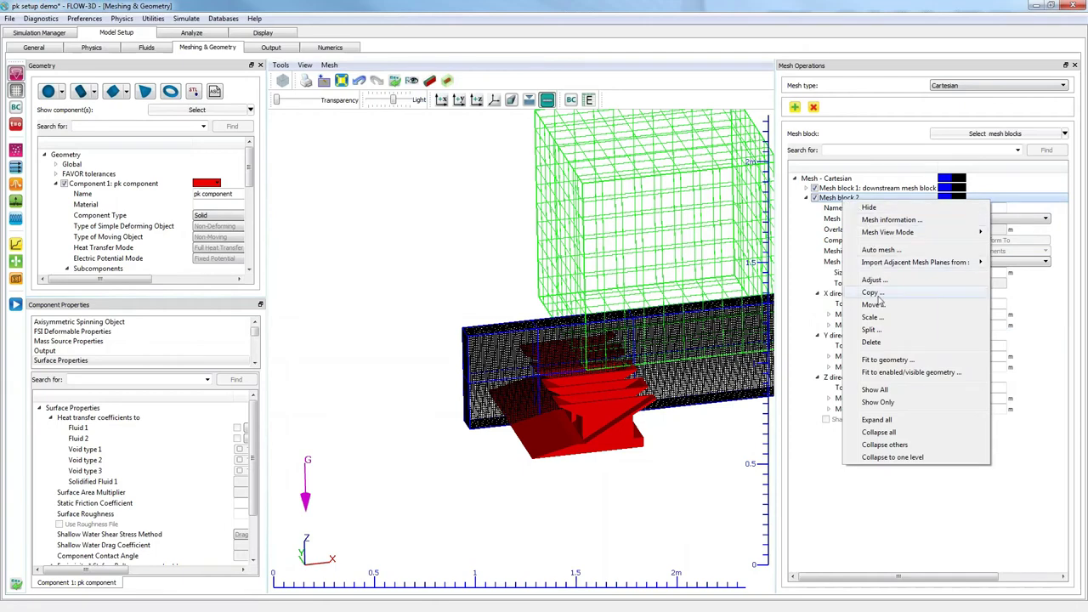
click(872, 342)
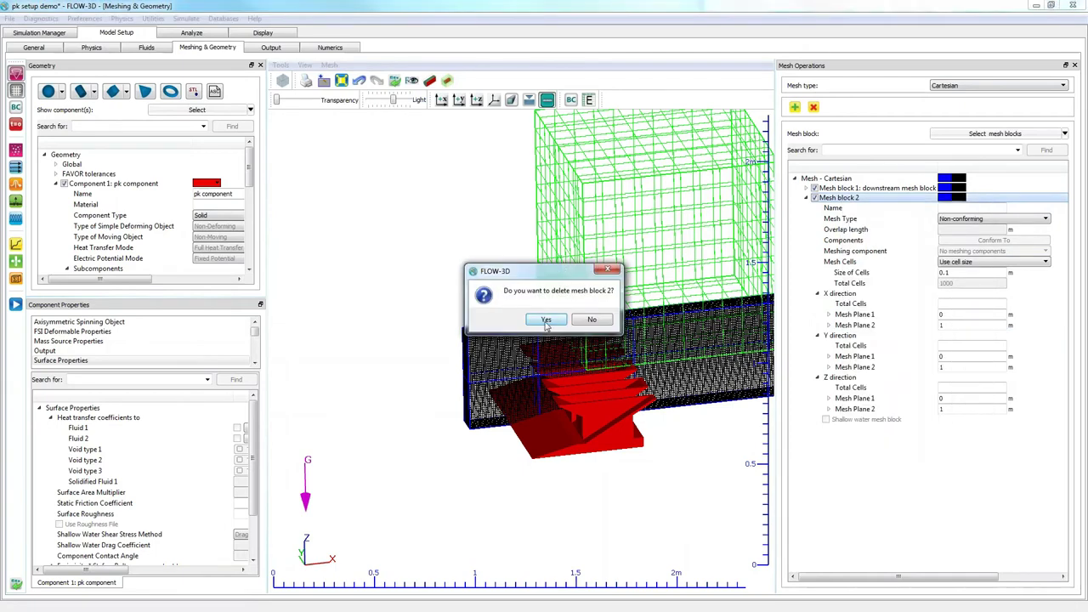
click(546, 325)
Confirm the deletion of mesh block 2 and create a copy of mesh block 1 translated by -1.6 in X.
drag(625, 386, 561, 384)
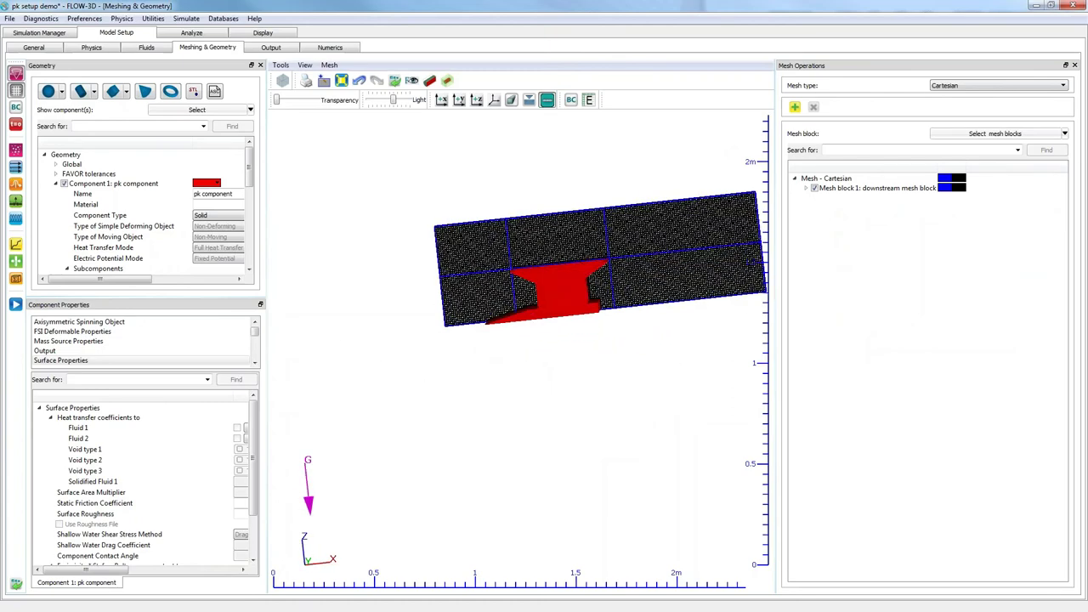
right_click(884, 189)
click(885, 273)
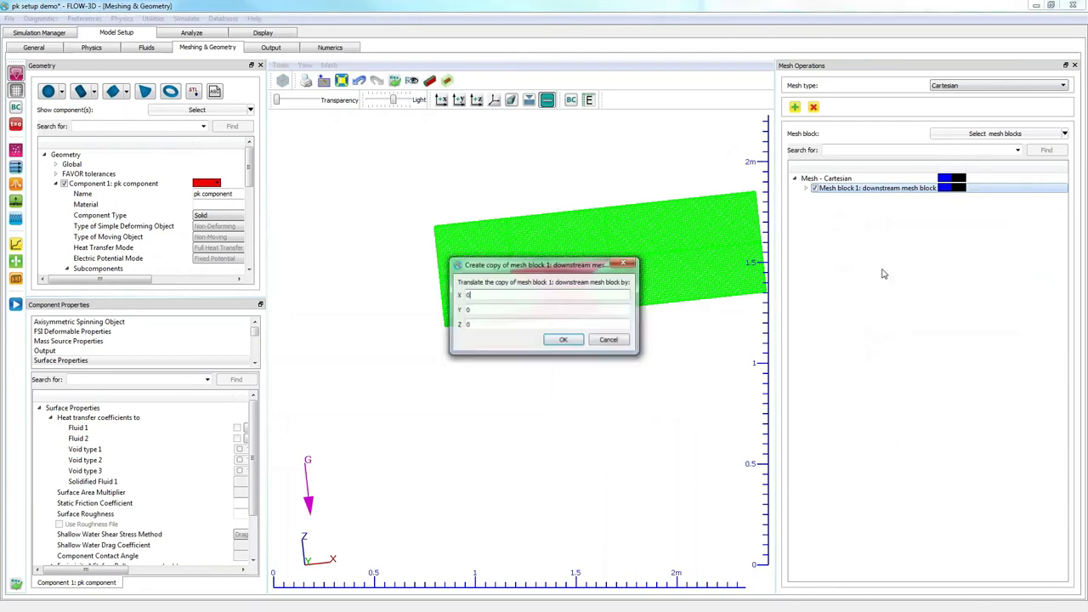
drag(583, 271, 533, 340)
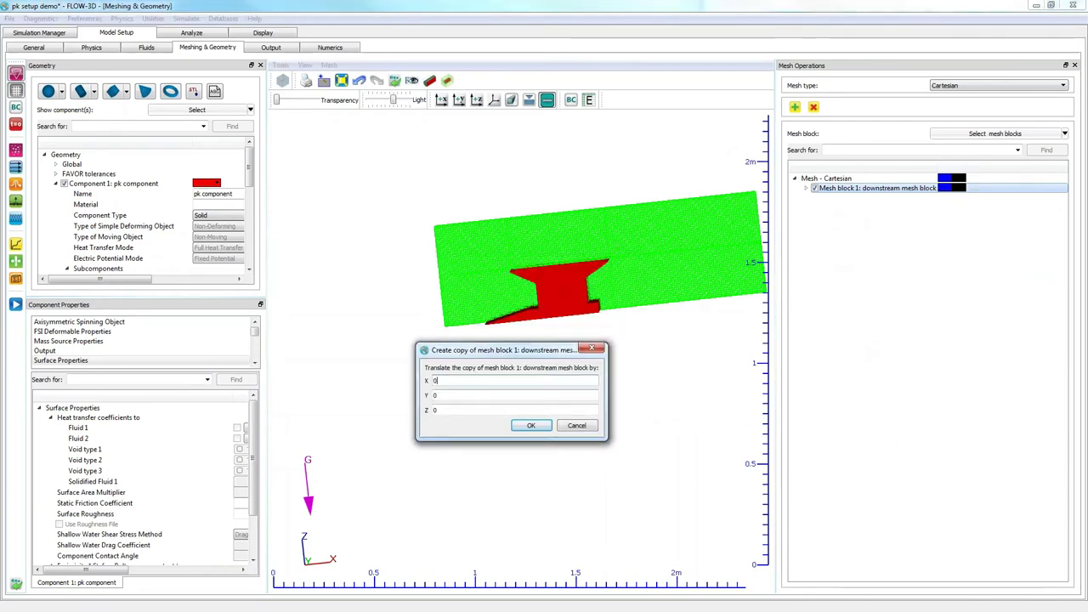
drag(442, 382, 432, 380)
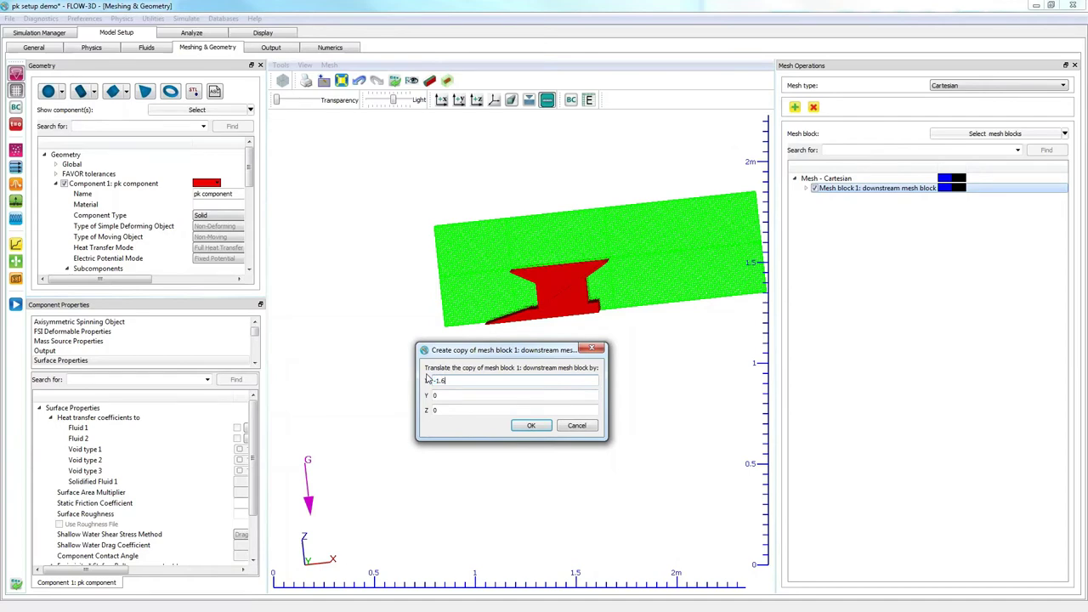
click(535, 428)
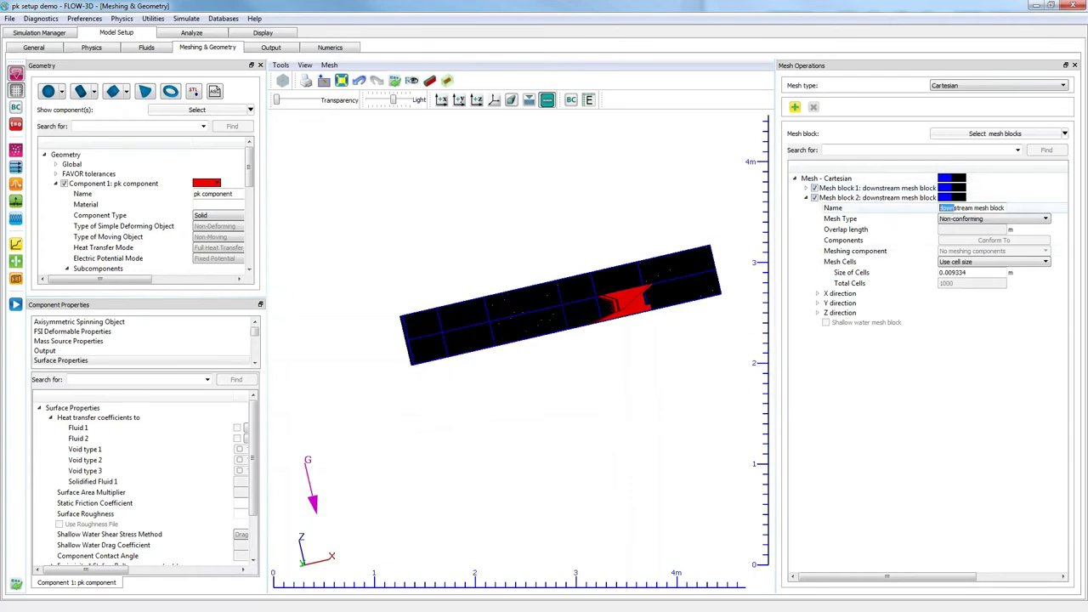
Rename the copied mesh block 2 "upstream mesh block" and set its cell size to 0.018668 m.
text(up)
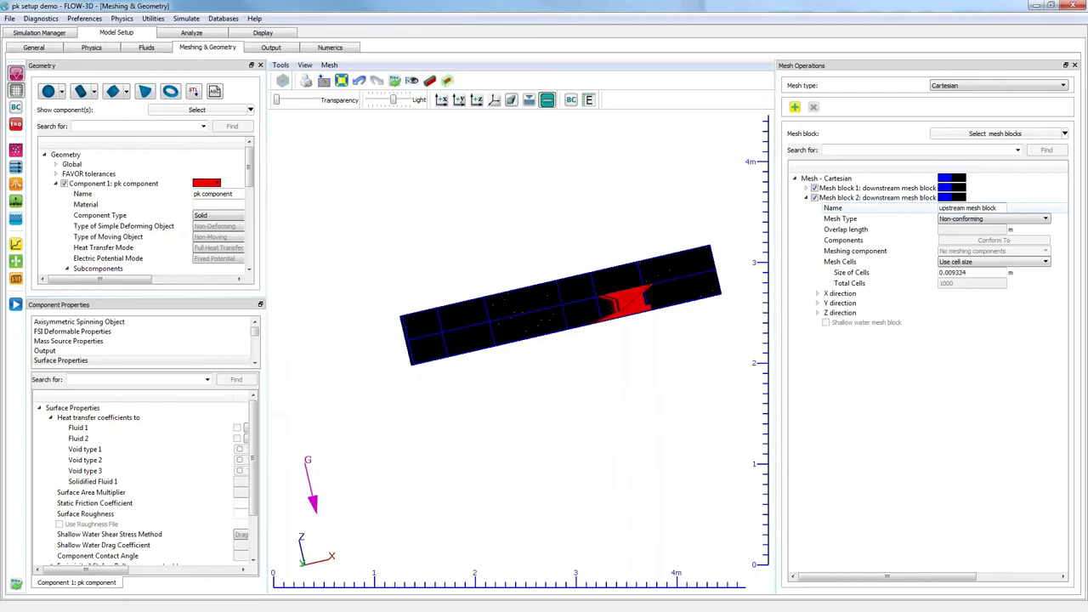
click(940, 330)
drag(680, 255, 685, 260)
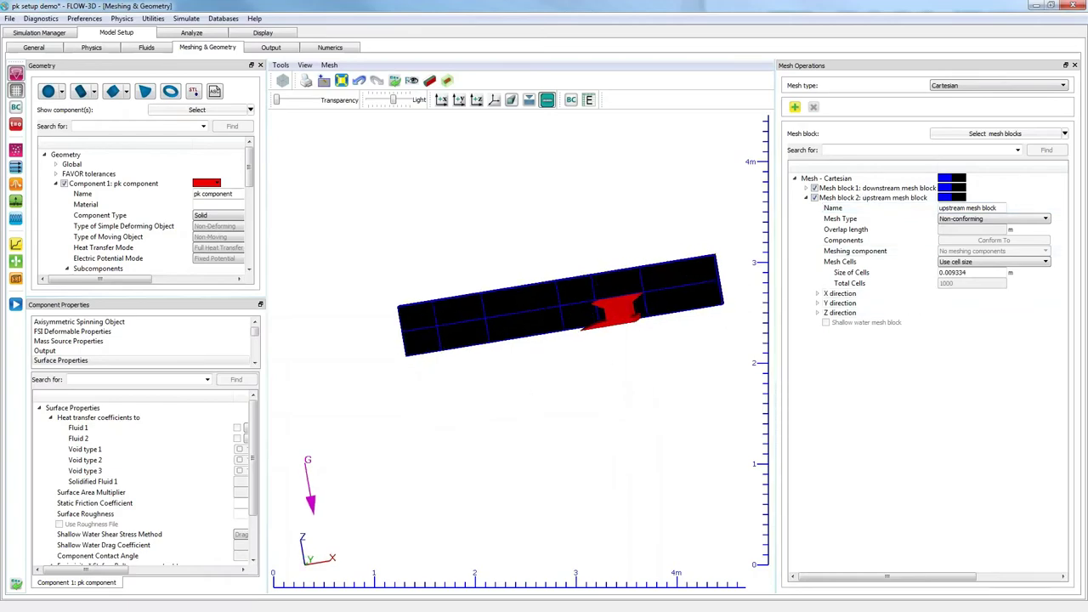
scroll(618, 360, up, 5)
drag(618, 360, 585, 371)
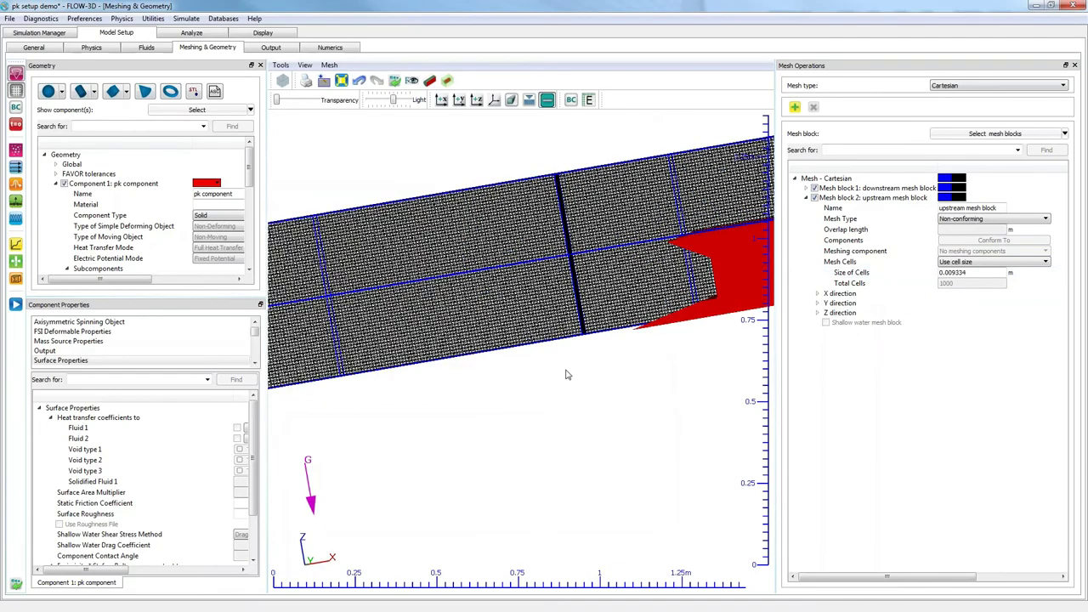
click(985, 274)
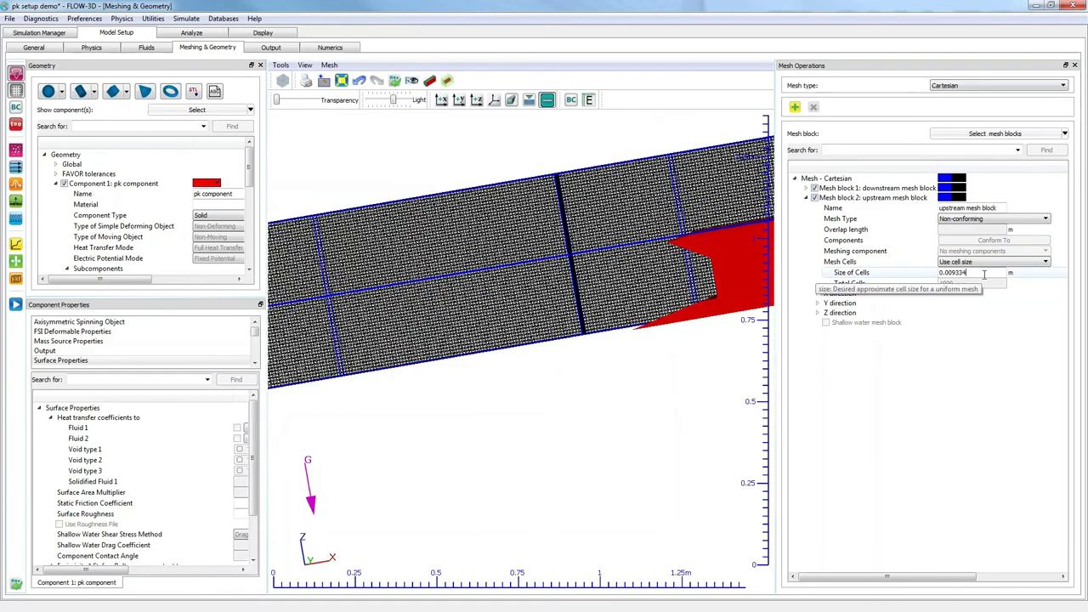
click(955, 403)
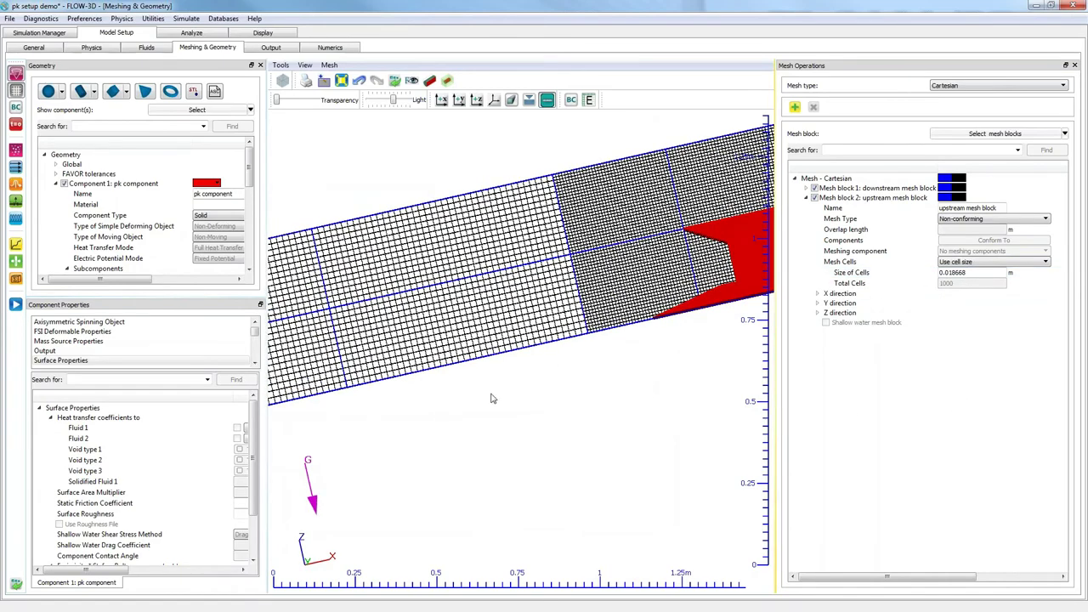
Delete the interior mesh planes of the upstream mesh block, two in the X direction and one in the Z direction.
right_drag(491, 394, 604, 371)
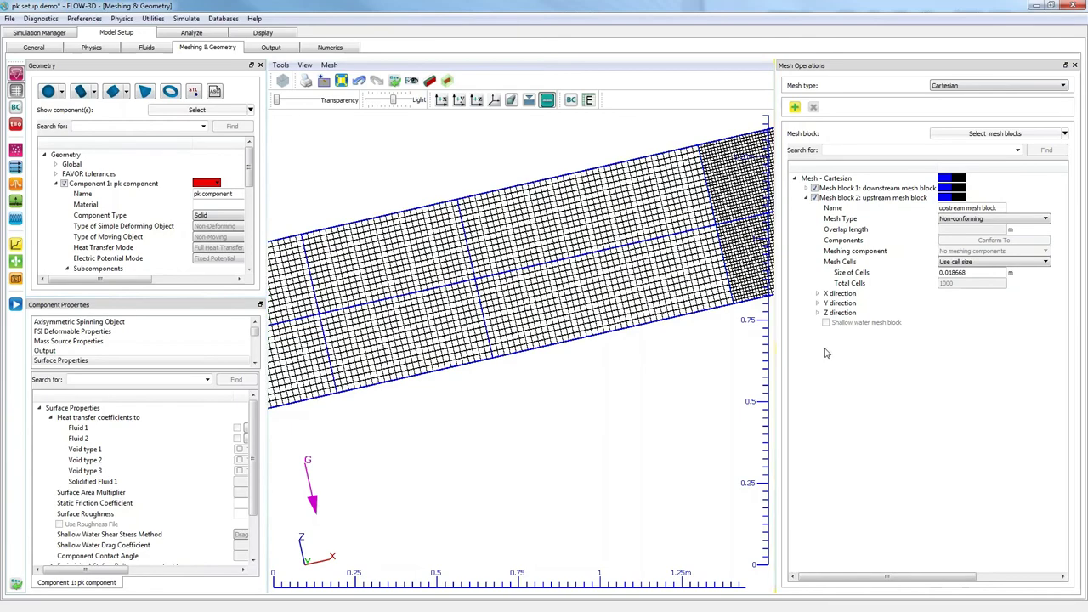
click(817, 313)
click(817, 303)
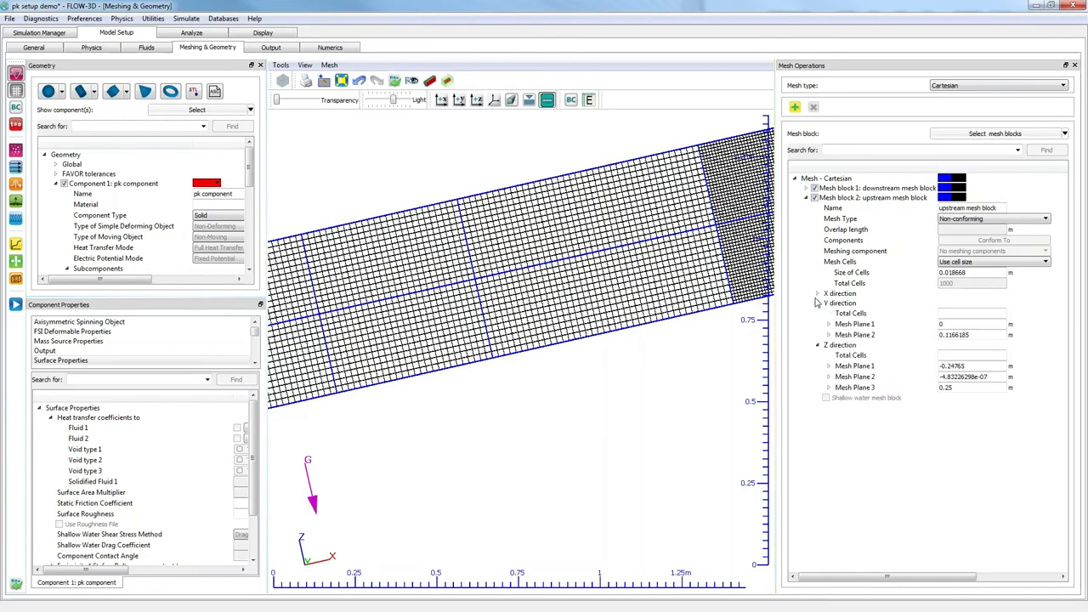
click(817, 293)
right_click(859, 326)
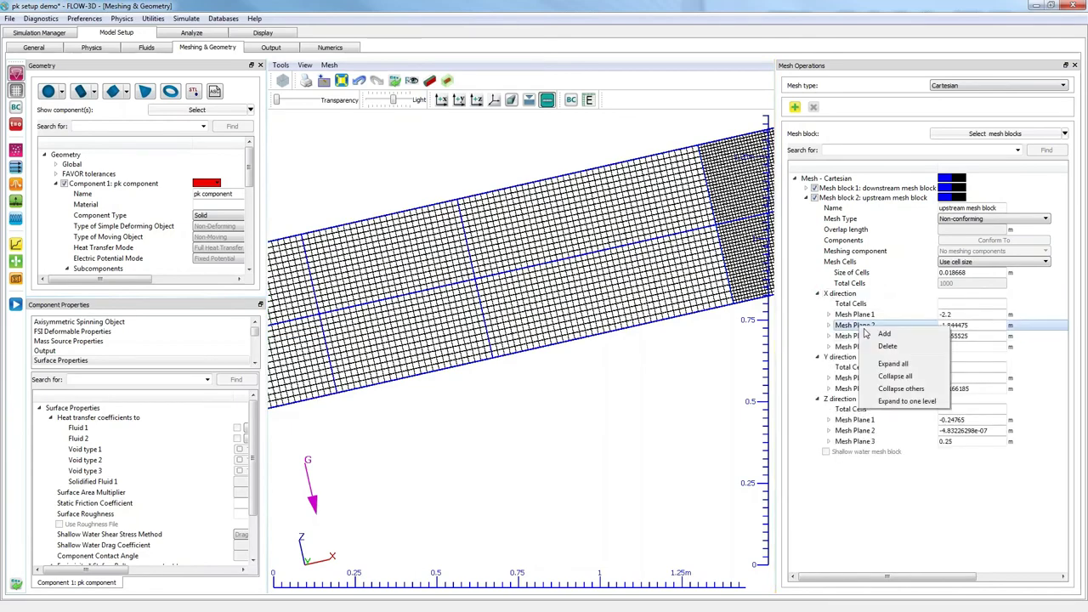
click(880, 349)
right_click(862, 325)
click(888, 350)
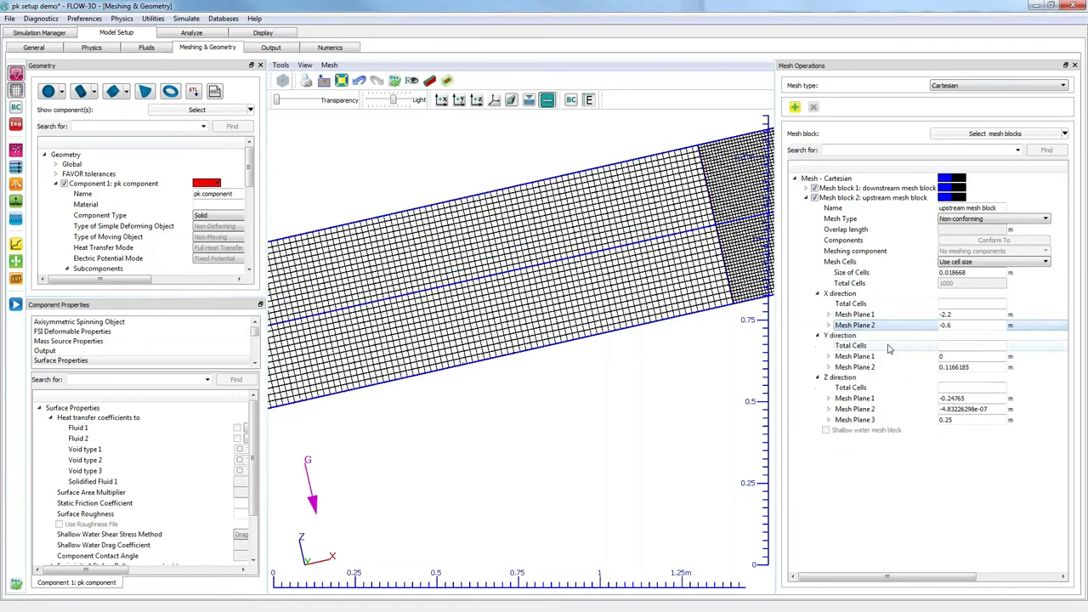
right_click(862, 410)
click(884, 430)
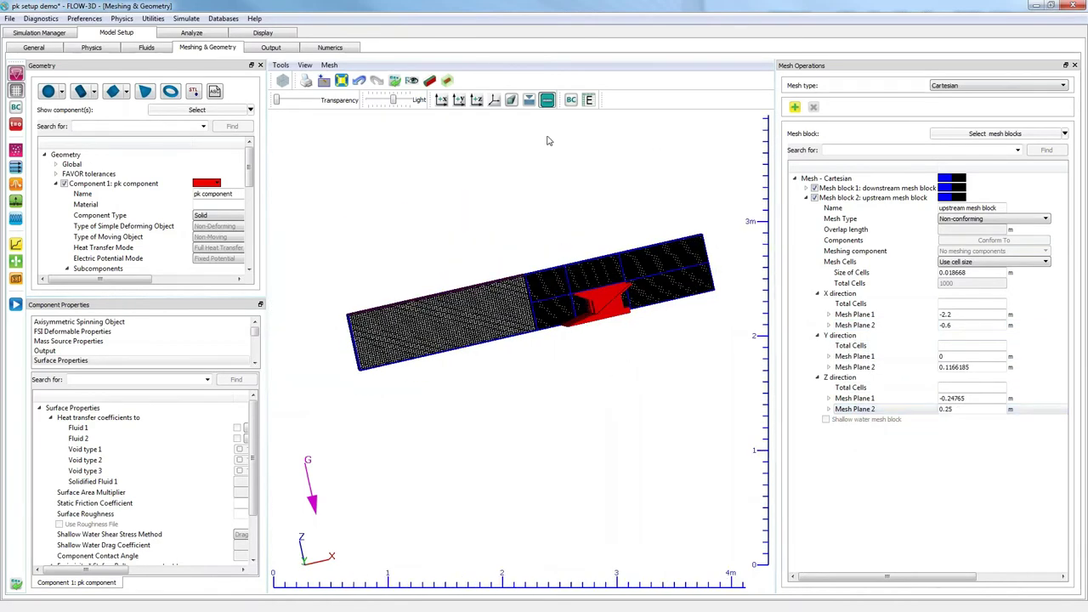
Examine the block interface in side view and compare the X, Y and Z mesh plane coordinates of both mesh blocks.
click(460, 102)
scroll(507, 247, up, 5)
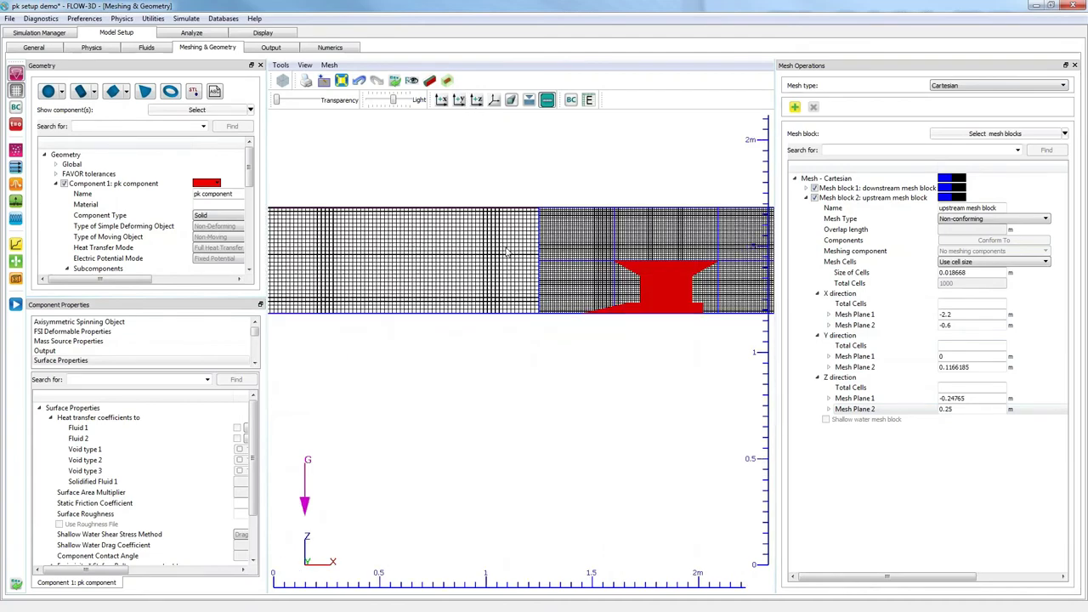
scroll(513, 284, down, 5)
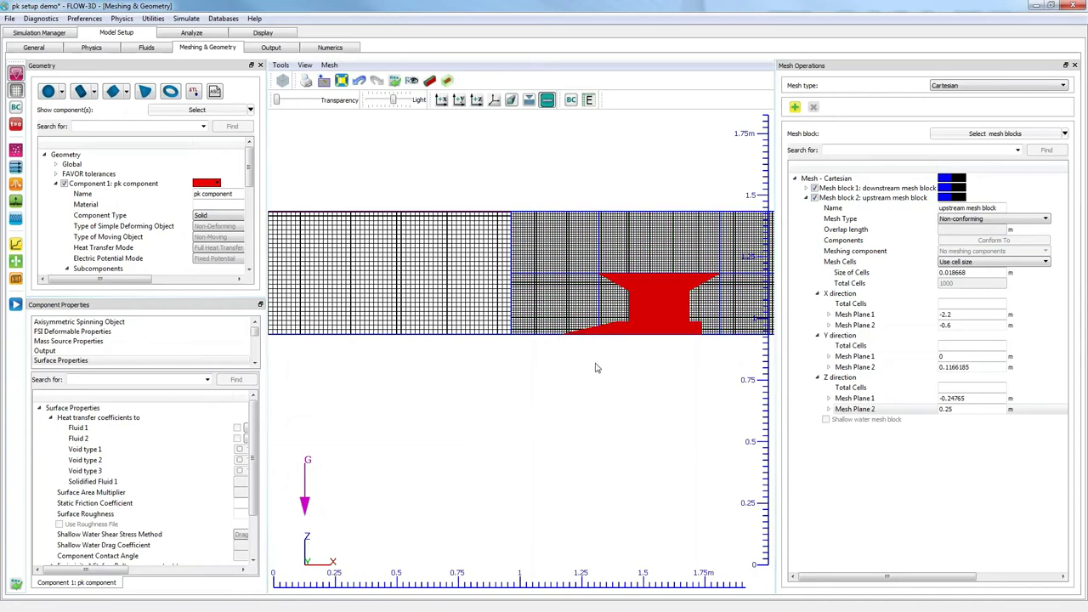
right_drag(665, 317, 600, 343)
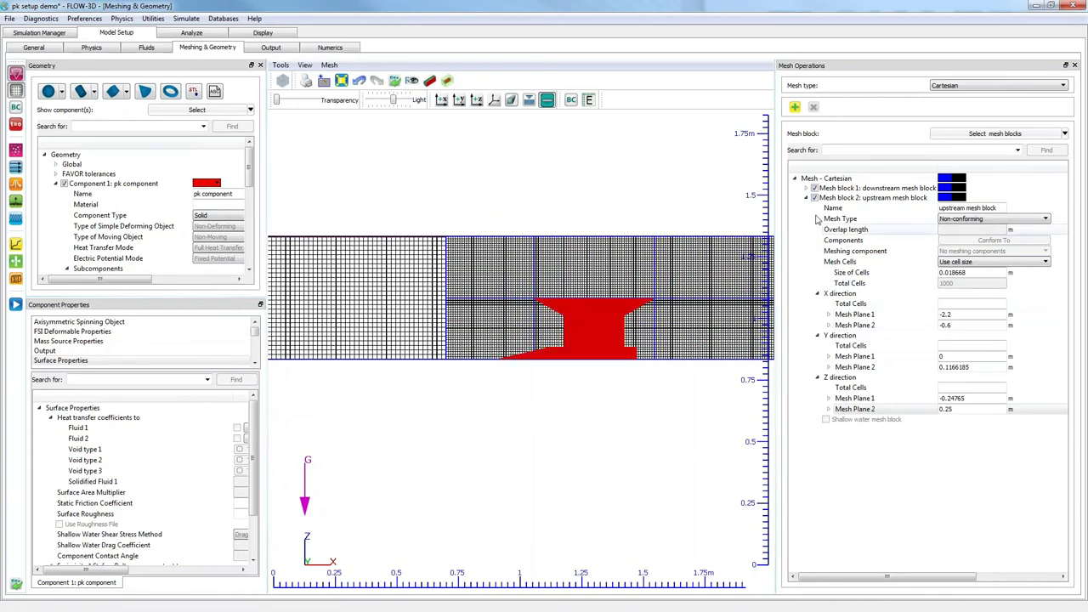
click(806, 188)
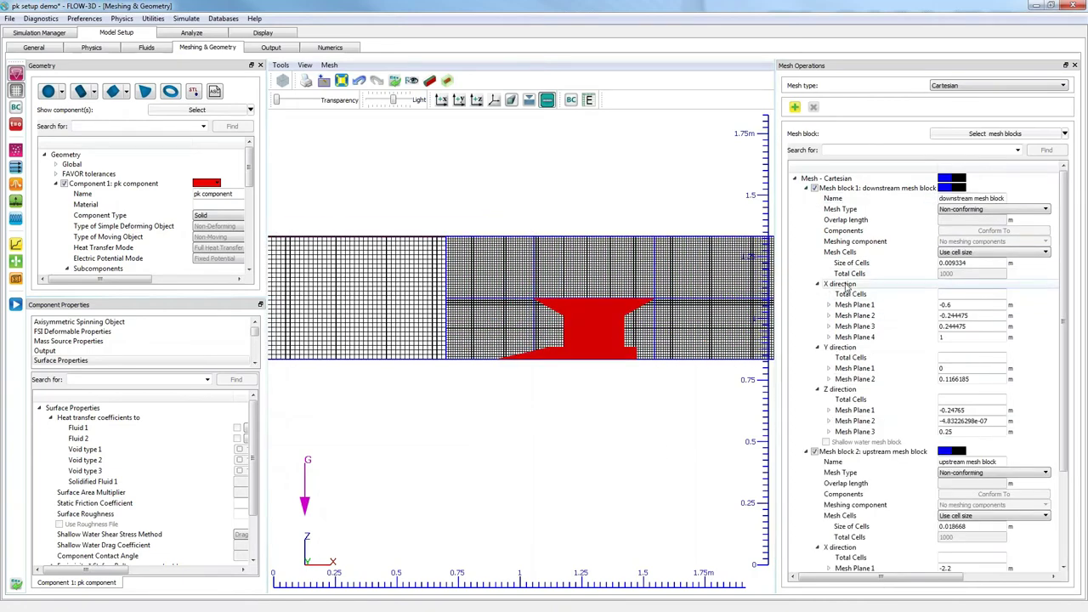
scroll(498, 384, down, 2)
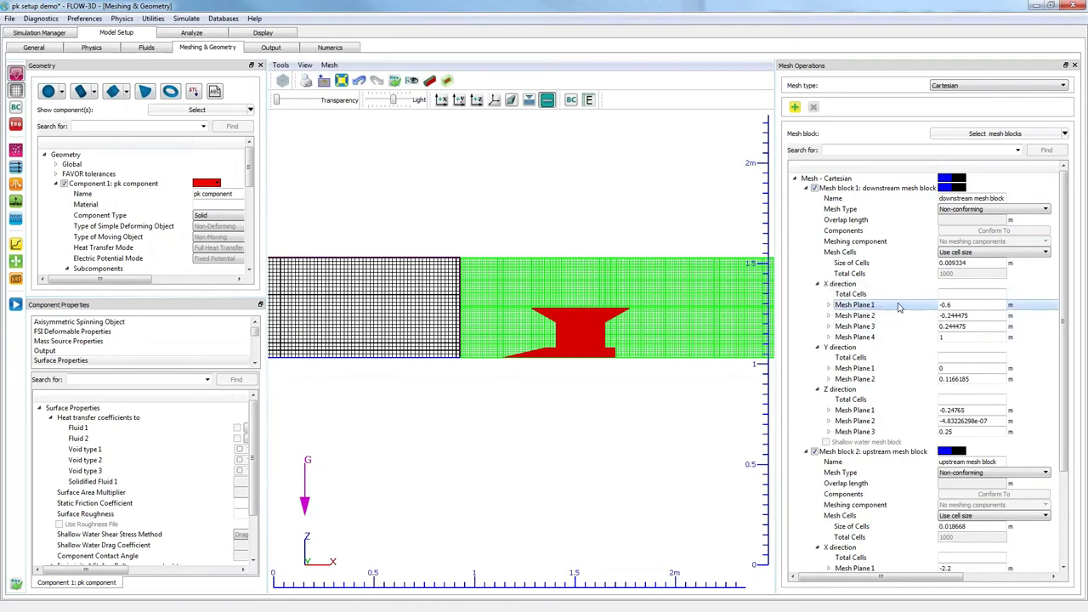
scroll(837, 408, down, 4)
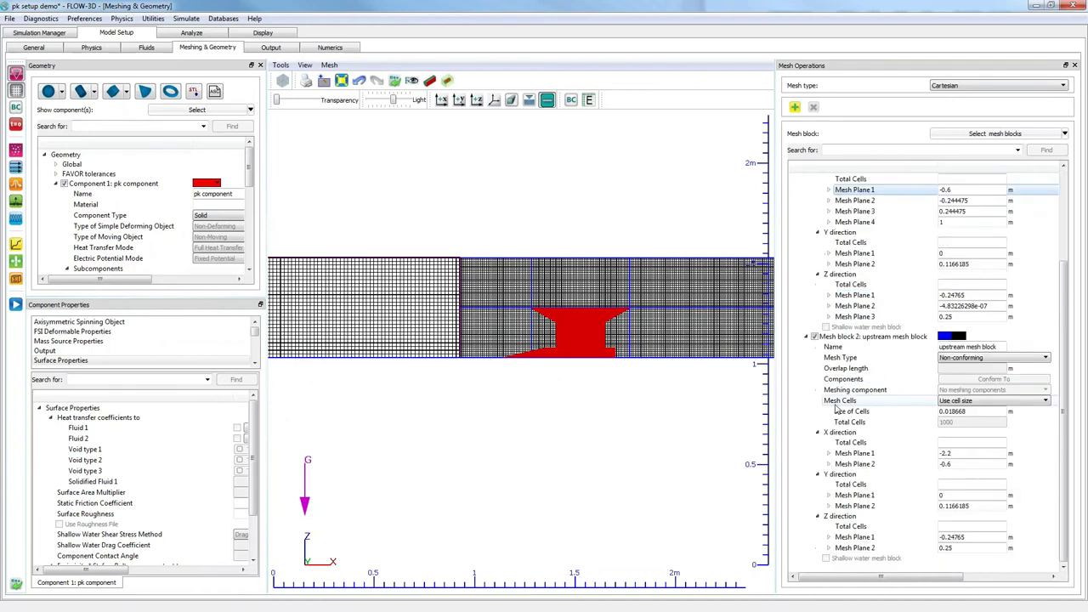
click(884, 463)
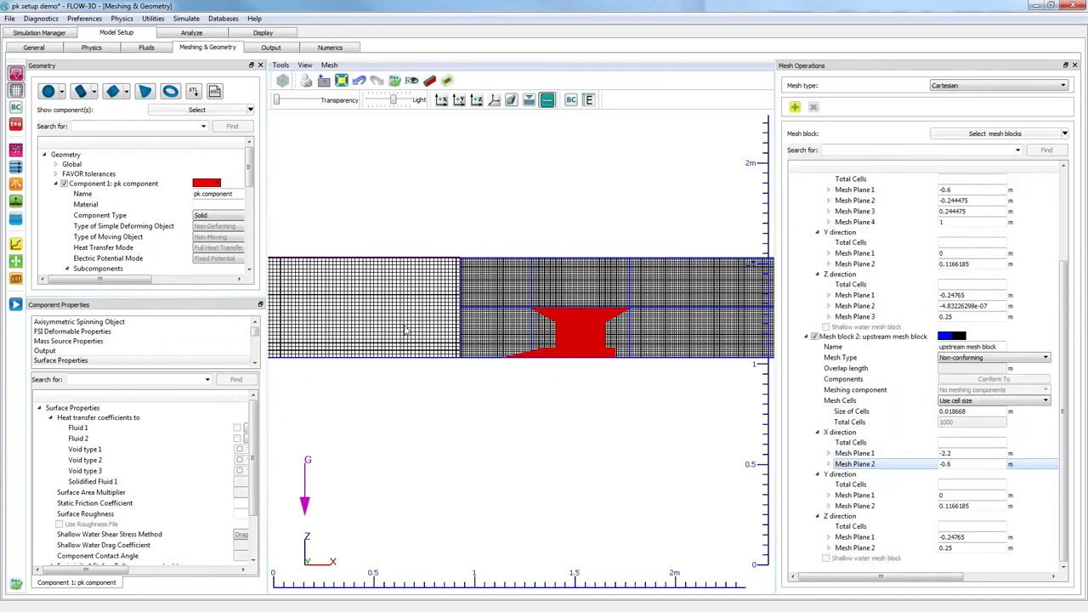
click(863, 496)
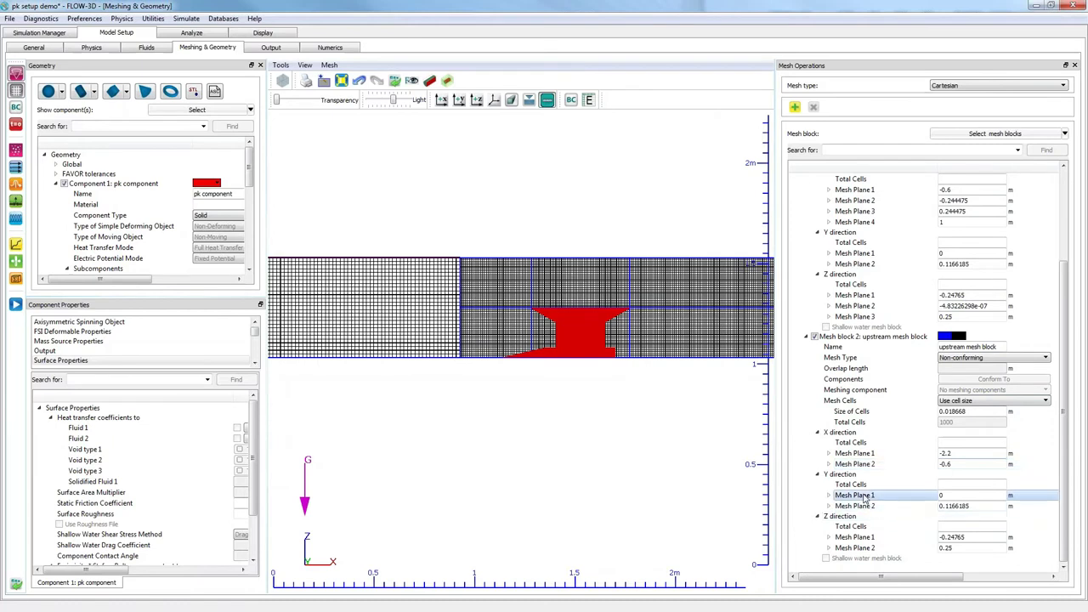
click(858, 547)
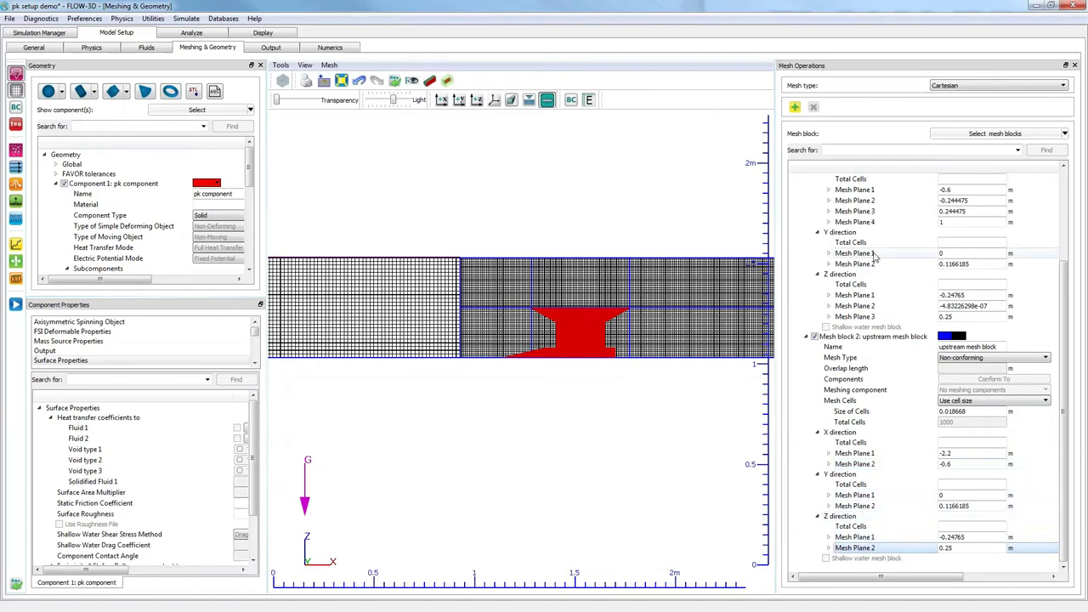
click(859, 316)
click(858, 295)
click(859, 264)
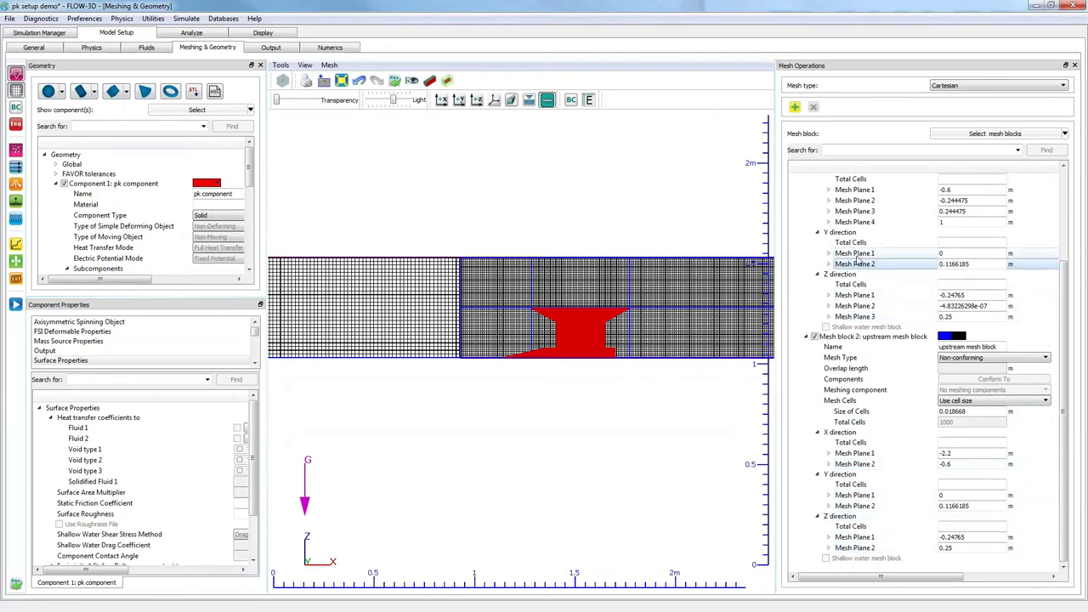
click(859, 253)
Examine the adjoining upstream and downstream mesh blocks around the weir in 3D and along the Y axis.
drag(504, 424, 549, 395)
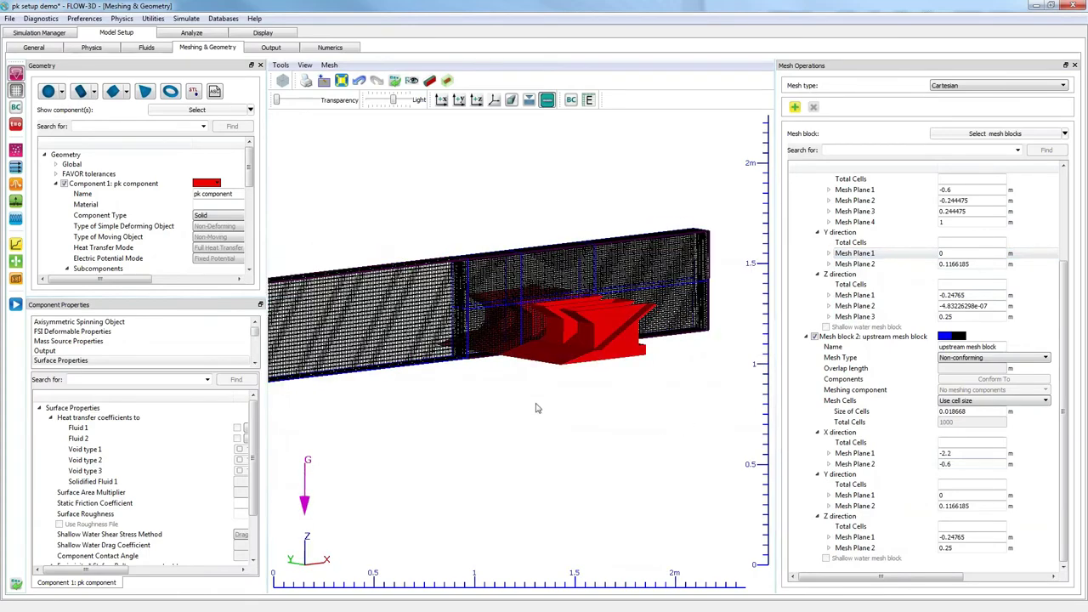
scroll(520, 338, down, 8)
drag(549, 333, 556, 379)
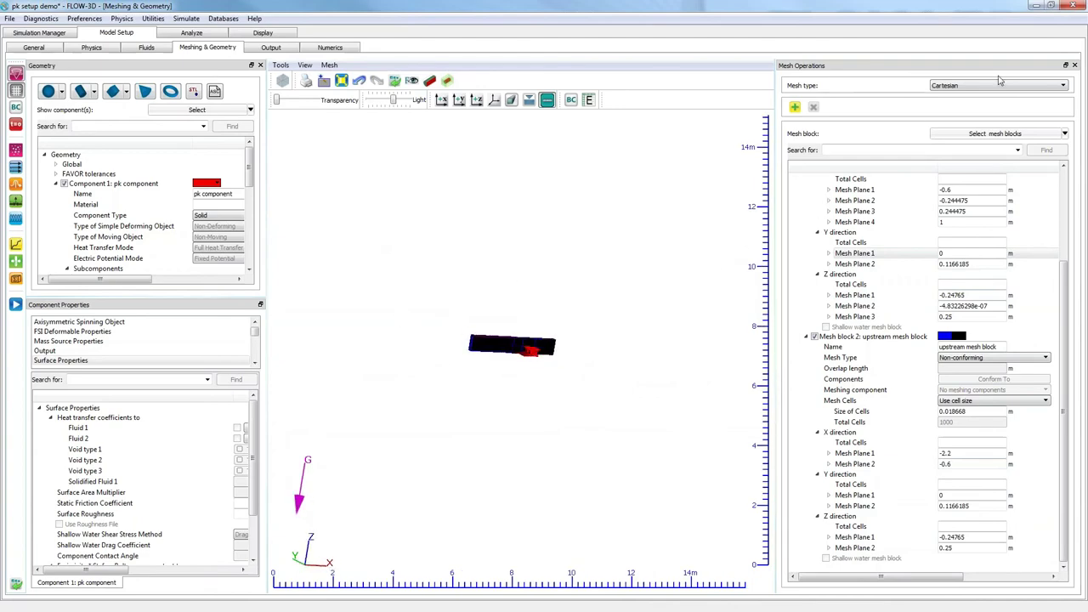
drag(583, 252, 513, 357)
scroll(513, 354, up, 8)
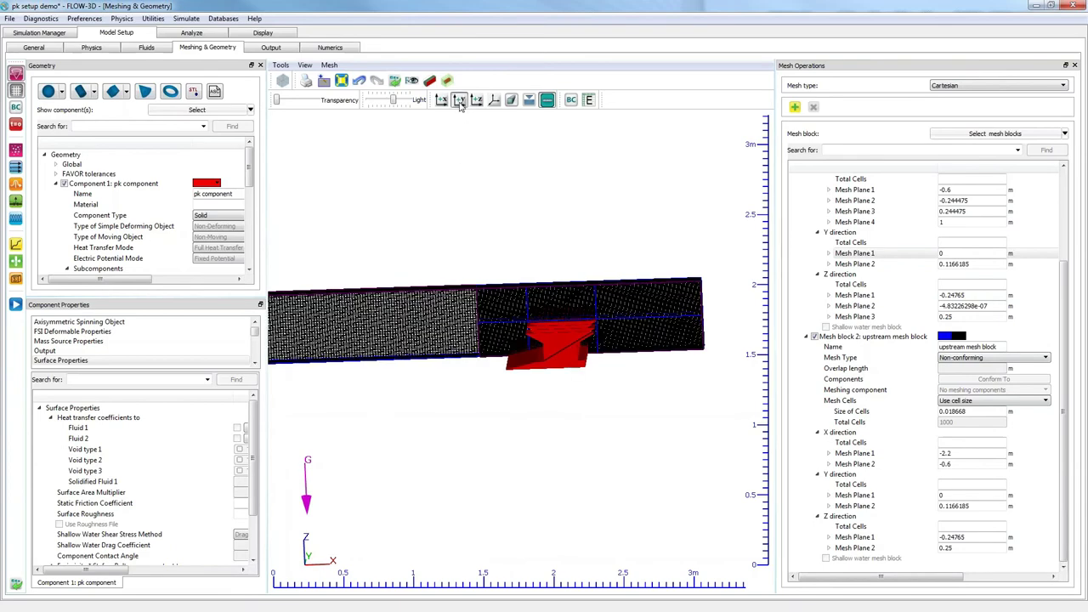
click(459, 100)
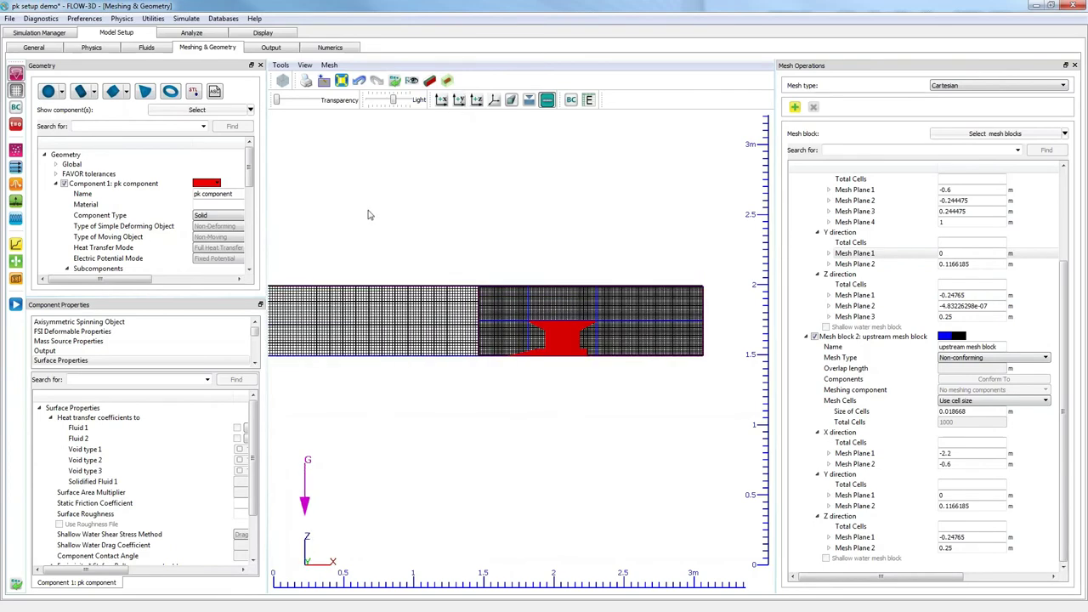
right_drag(368, 211, 419, 228)
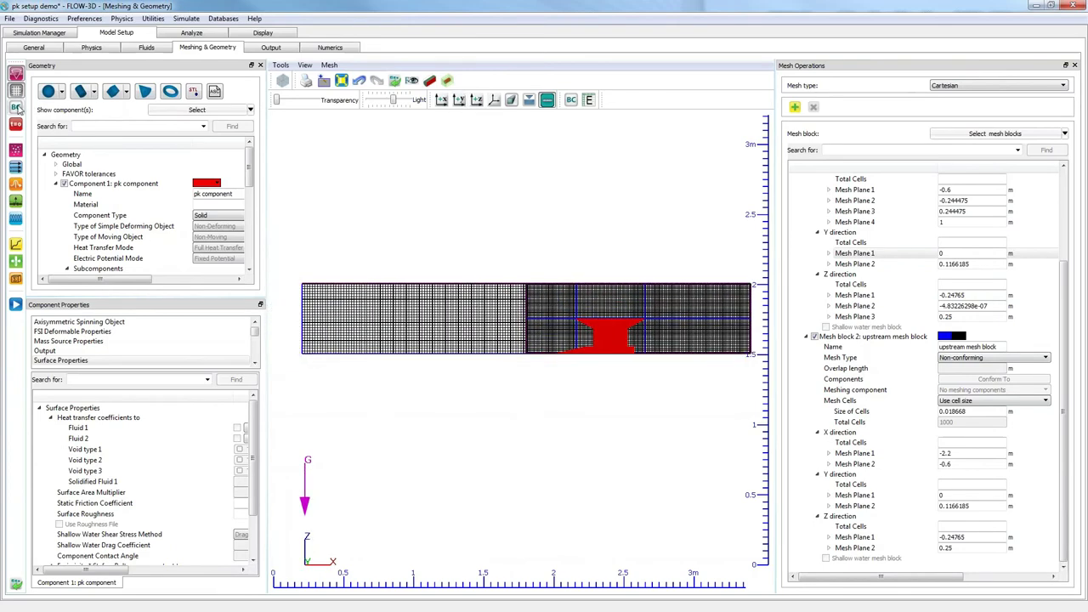
Open the boundary conditions of both mesh blocks and display the boundary type symbols on the block faces.
click(16, 108)
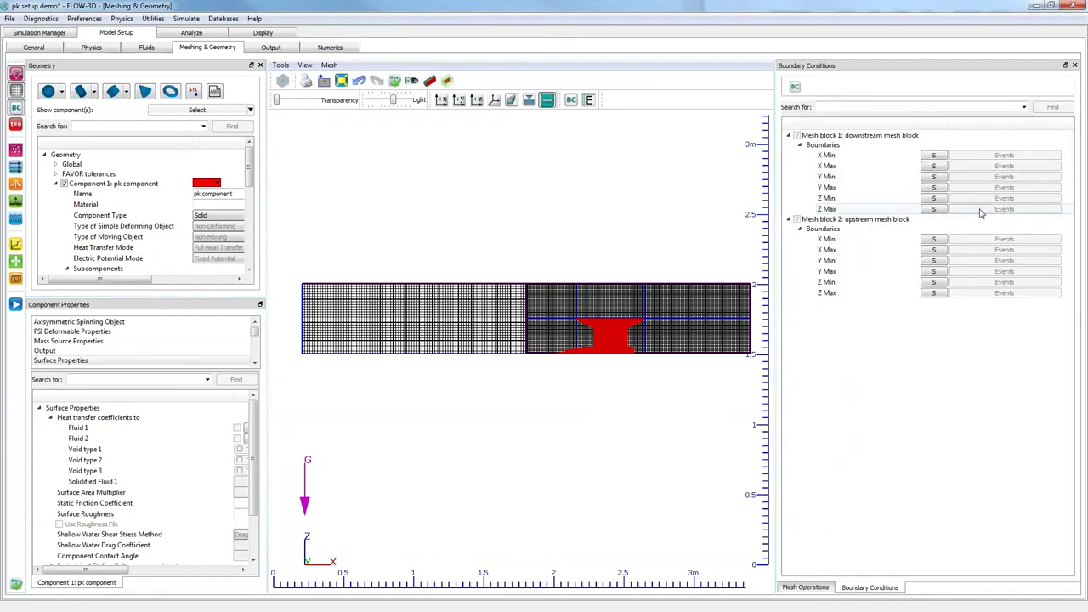
click(615, 320)
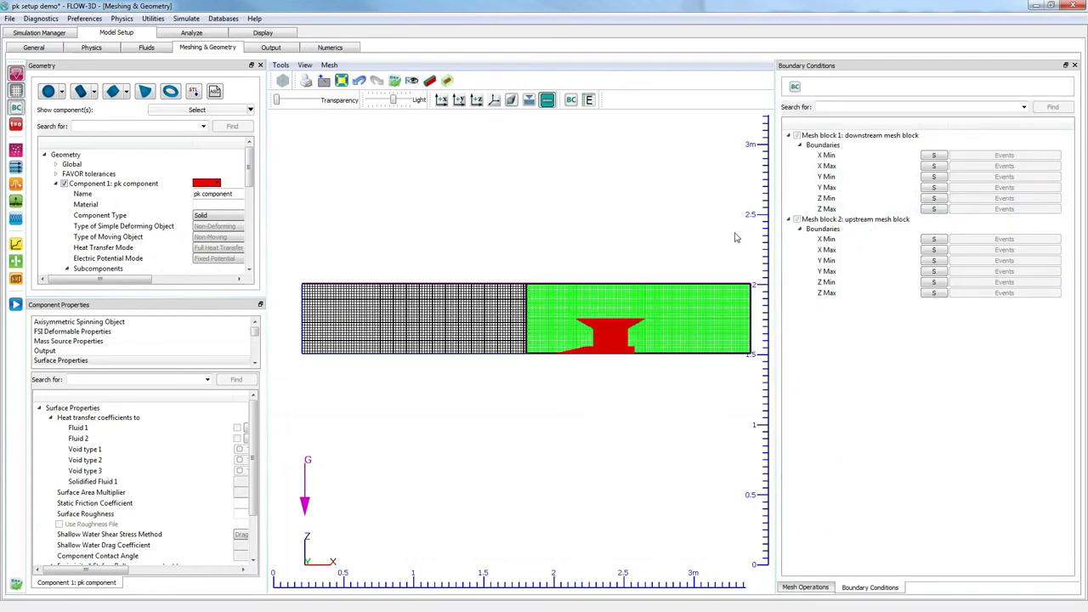
right_drag(716, 231, 685, 199)
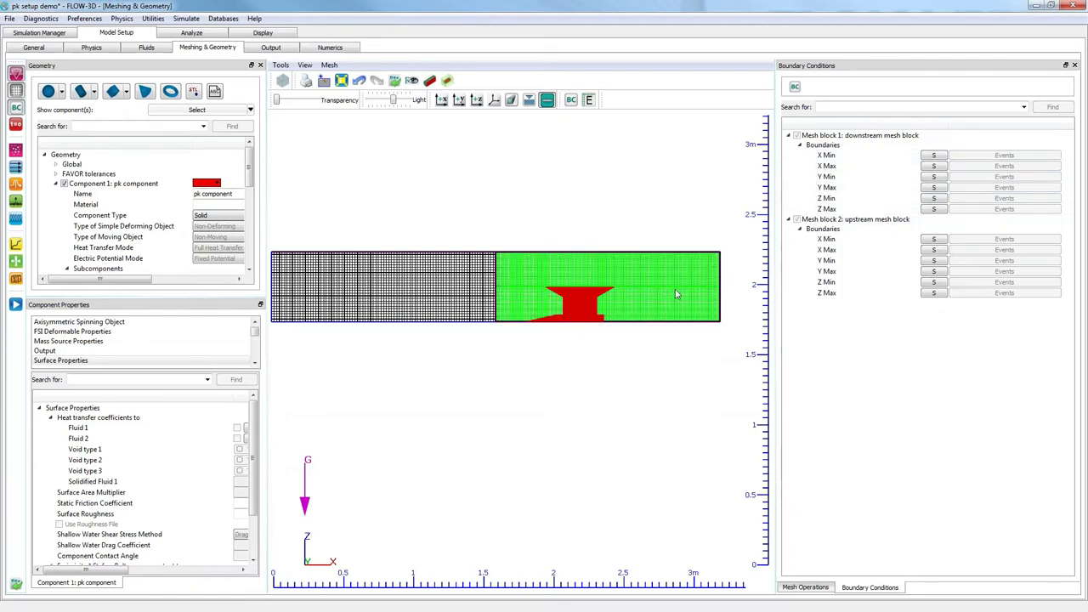
drag(491, 381, 631, 409)
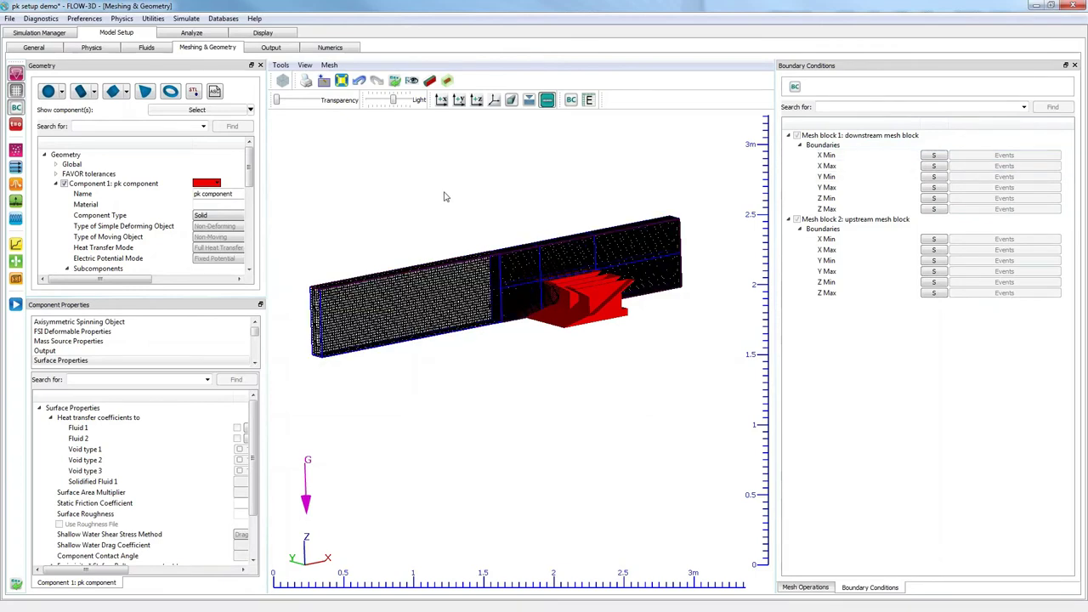
click(571, 101)
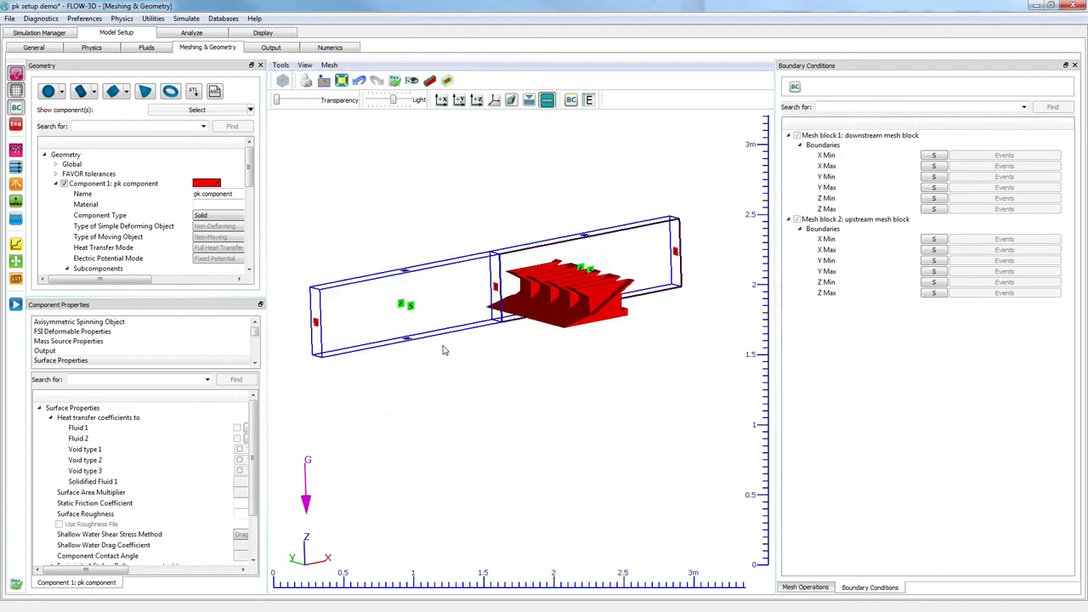
Examine the upstream mesh block's X Min boundary settings, opening them from both the block face symbol and the boundary list.
drag(430, 437, 513, 431)
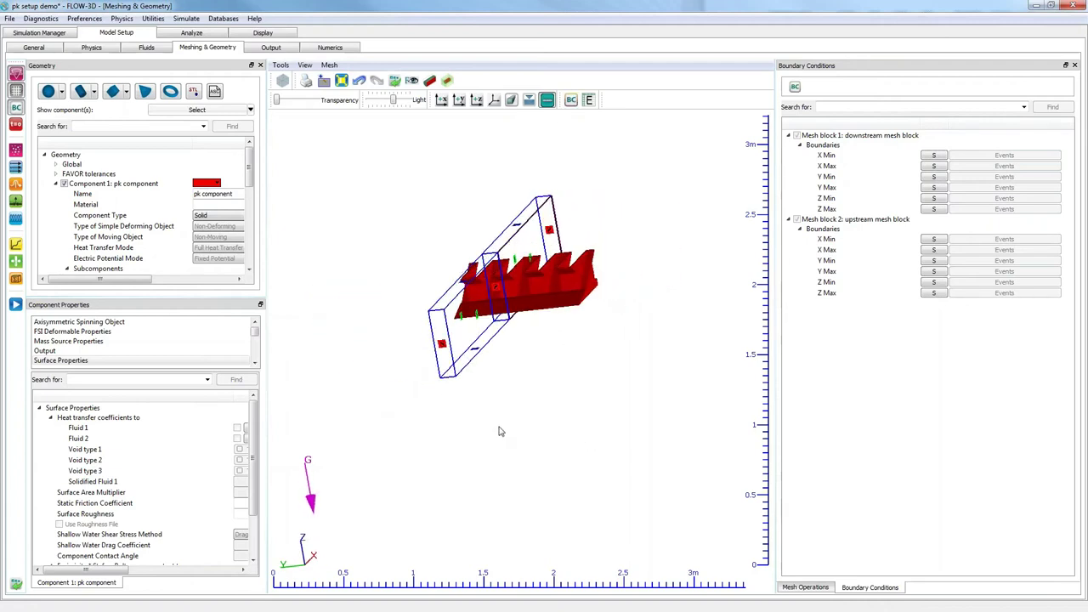
mouse_move(441, 309)
mouse_down()
mouse_move(515, 258)
mouse_move(556, 289)
mouse_move(555, 382)
mouse_move(681, 300)
mouse_move(552, 422)
mouse_move(434, 308)
mouse_up()
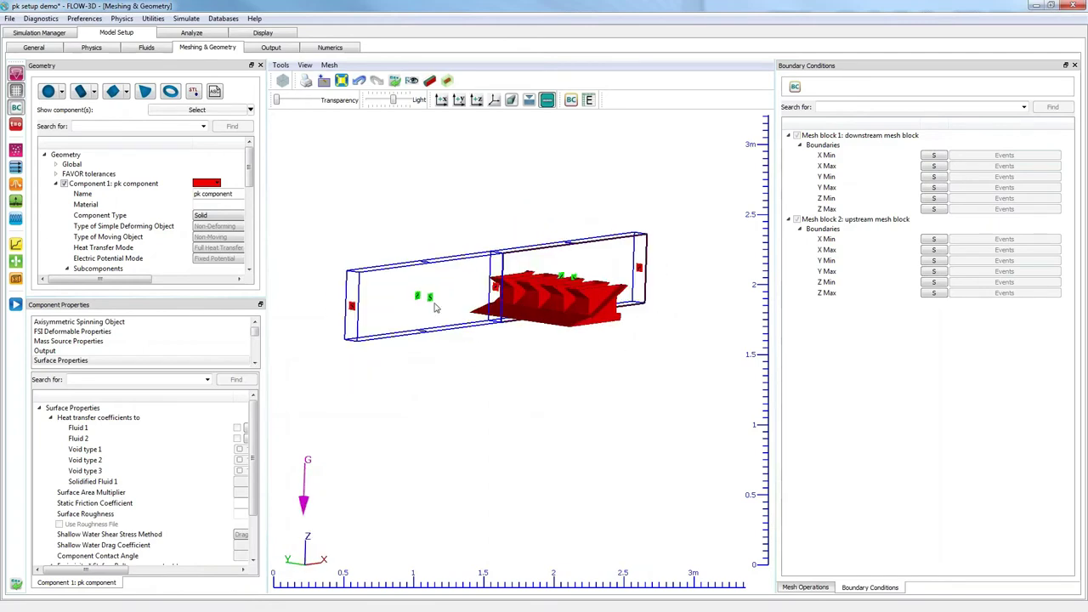
double_click(352, 307)
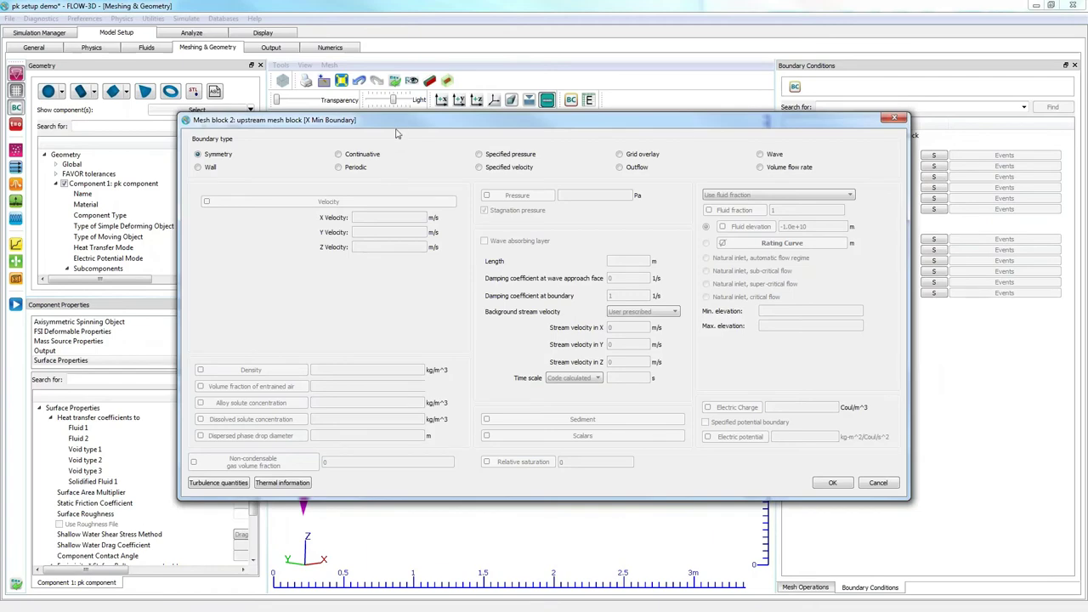
drag(396, 127, 290, 124)
click(788, 113)
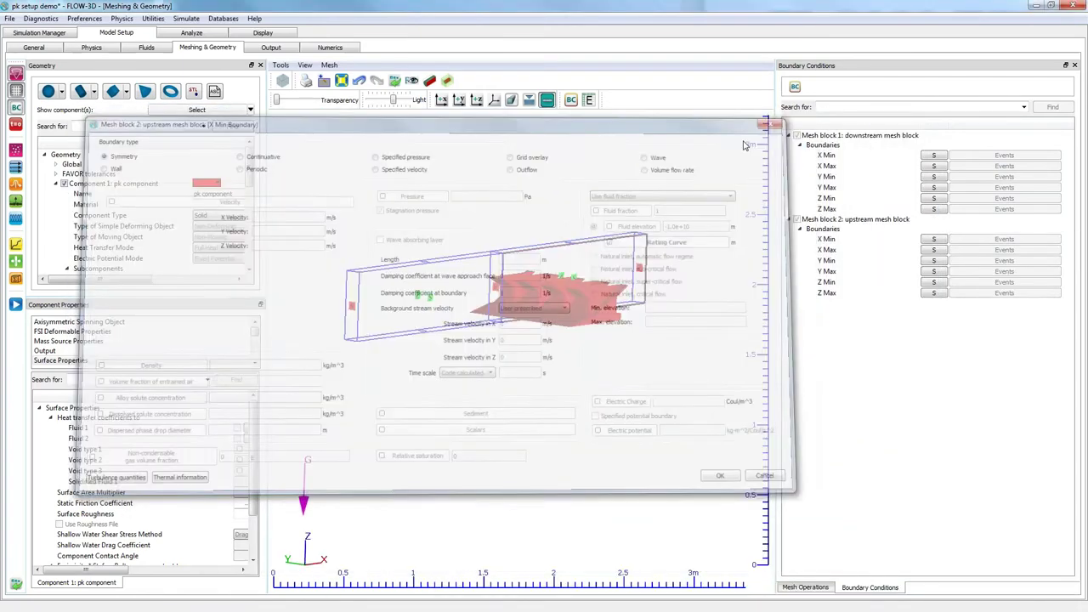
scroll(421, 287, up, 3)
right_drag(420, 287, 599, 265)
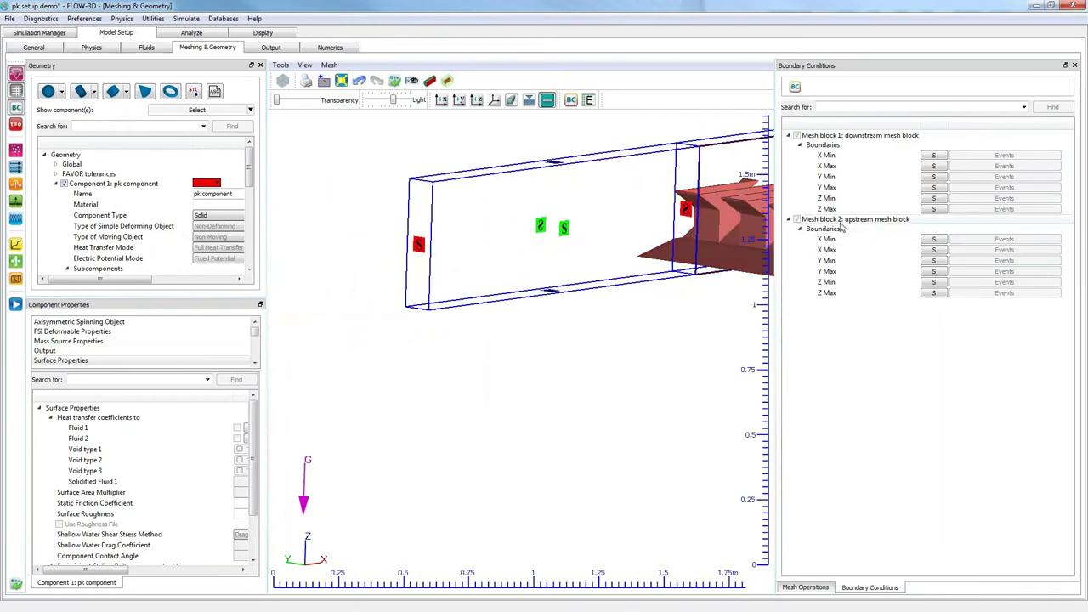
click(932, 240)
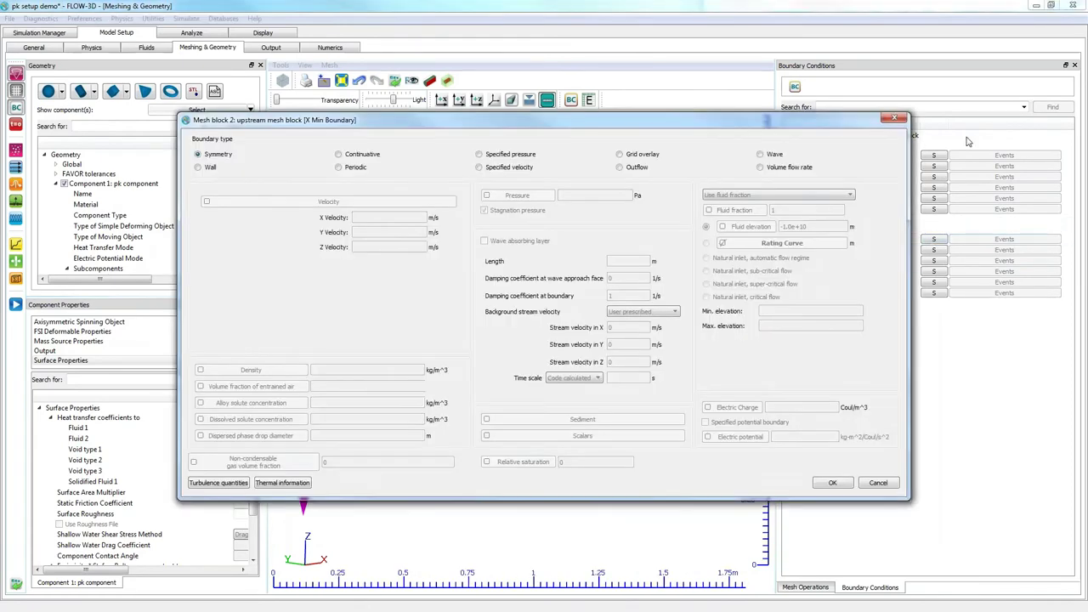
click(901, 114)
Examine the boundary symbols on both mesh blocks from the inlet end and the side, and save the simulation.
mouse_move(573, 238)
mouse_down()
mouse_move(521, 353)
mouse_move(571, 246)
mouse_up()
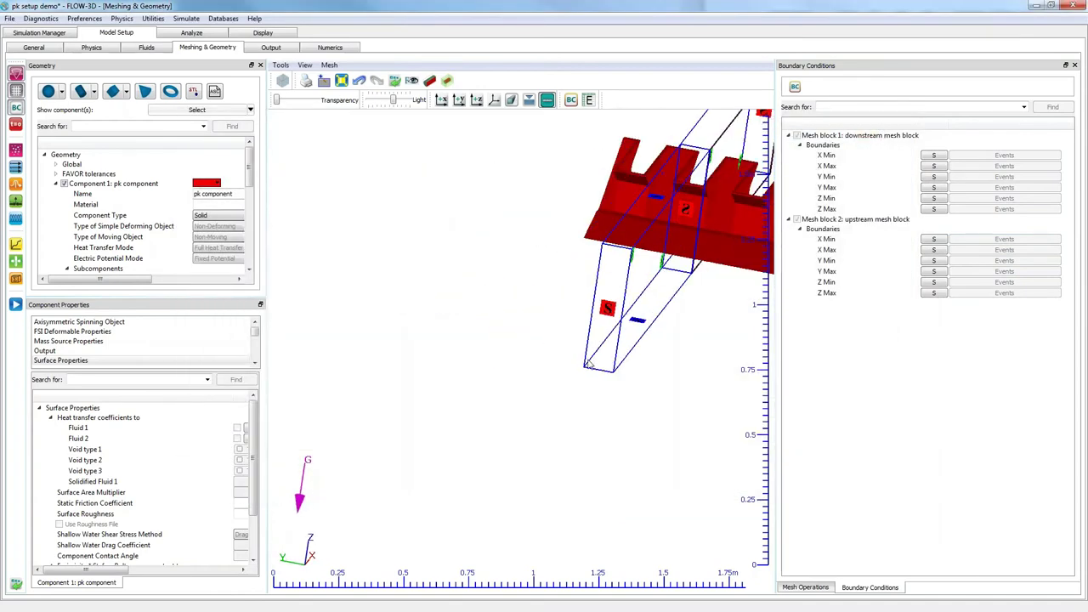
scroll(585, 361, down, 3)
scroll(629, 354, up, 4)
right_drag(675, 348, 562, 358)
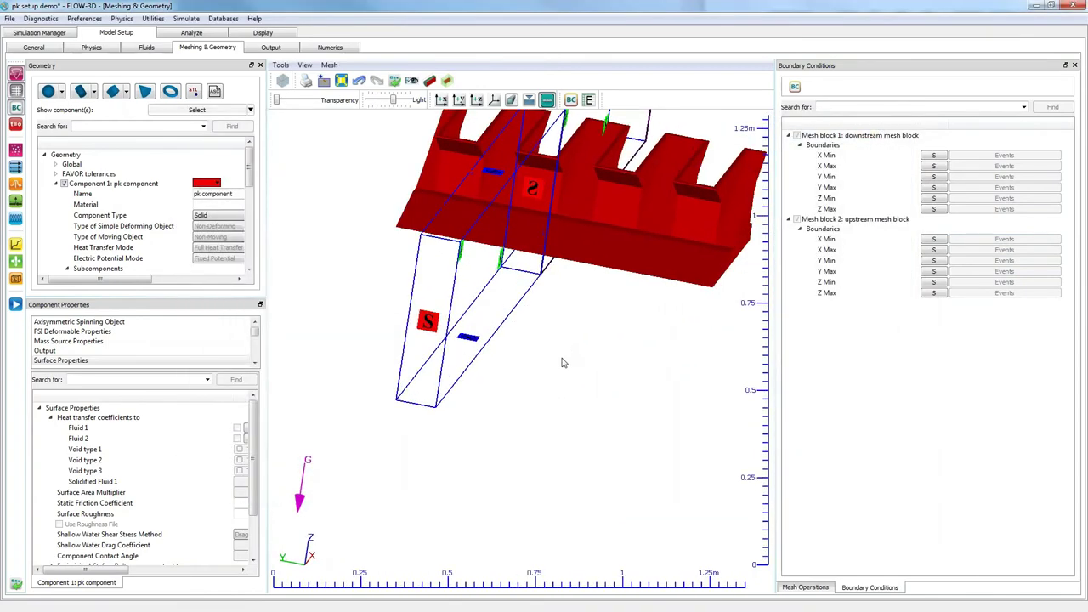
scroll(563, 364, down, 5)
drag(624, 388, 459, 416)
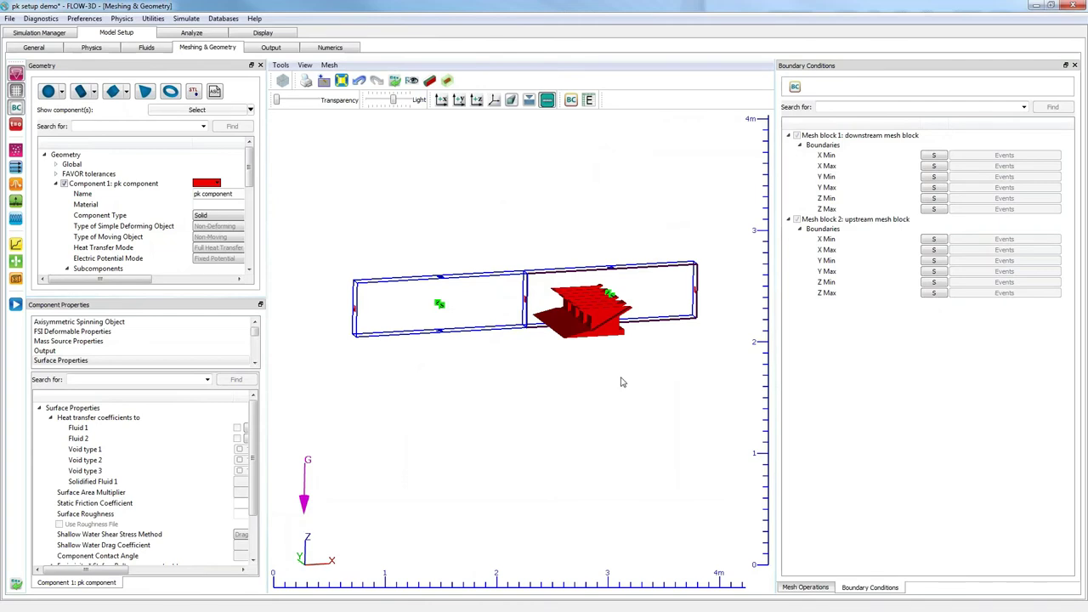
drag(622, 381, 576, 317)
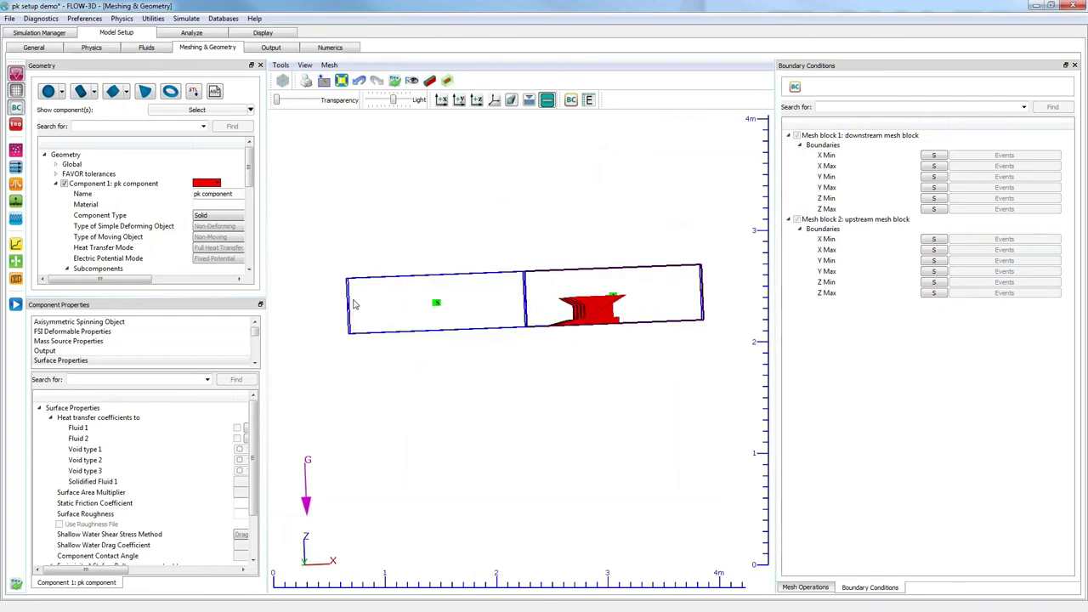
right_drag(464, 339, 476, 324)
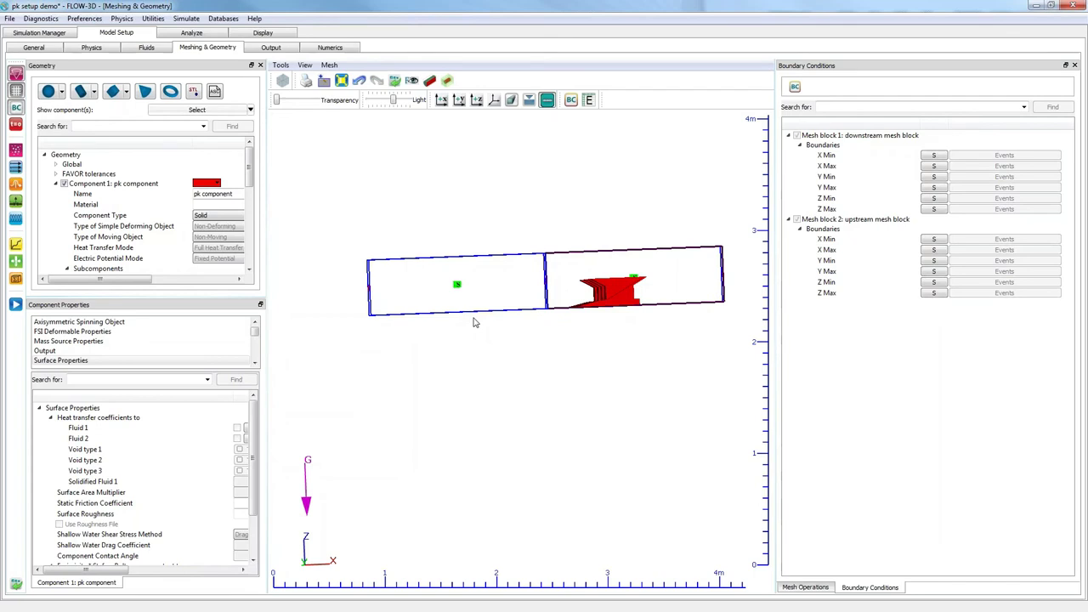
drag(521, 314, 515, 323)
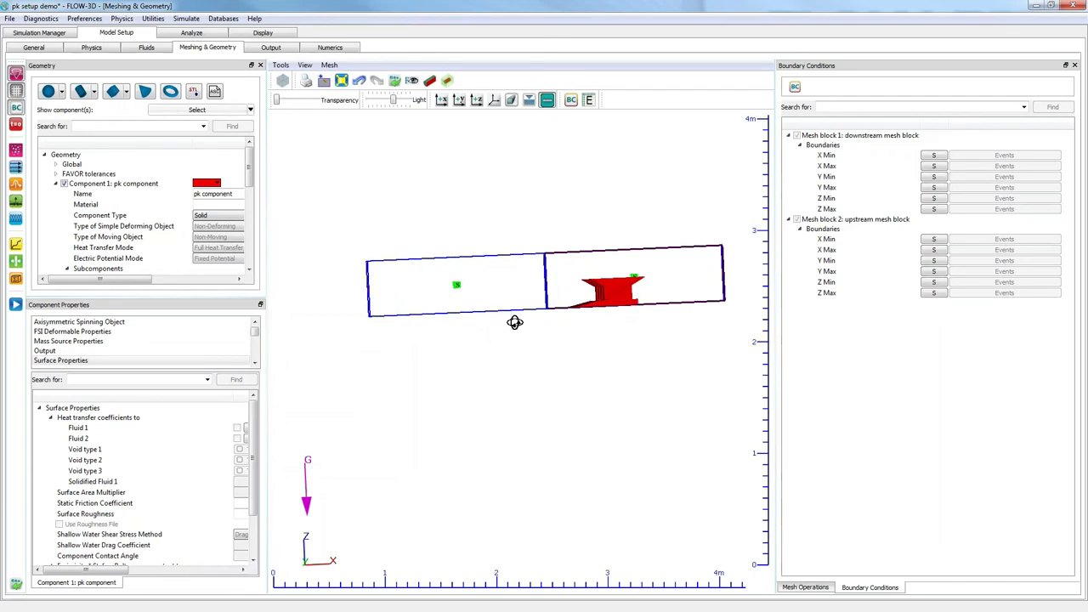
key(ctrl+s)
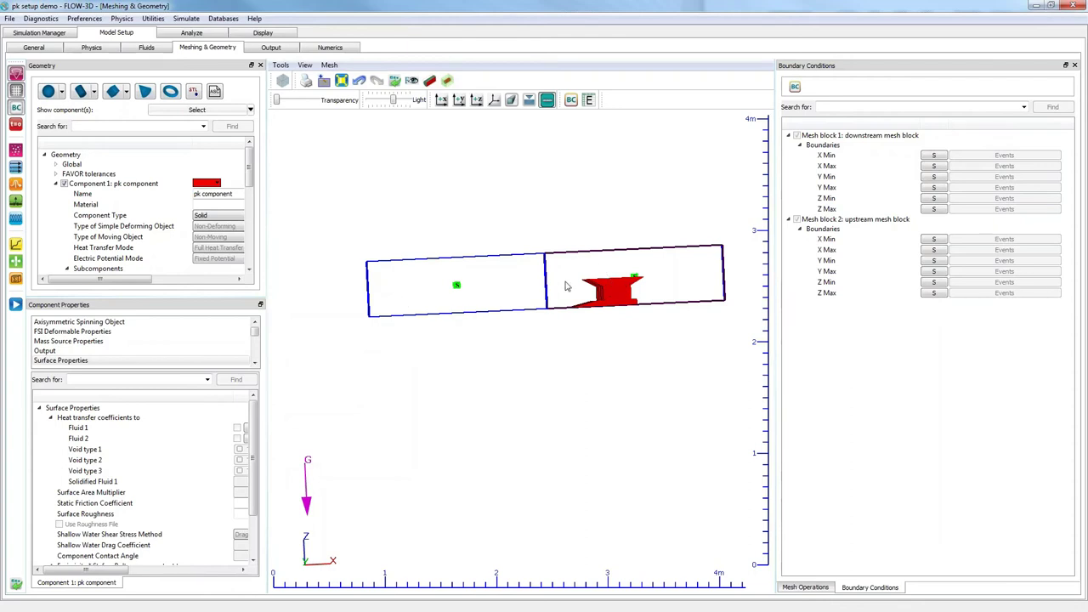
Make the upstream mesh block's X Min boundary a volume flow rate boundary with a rate of 0.02732 m^3/s.
drag(521, 305, 496, 352)
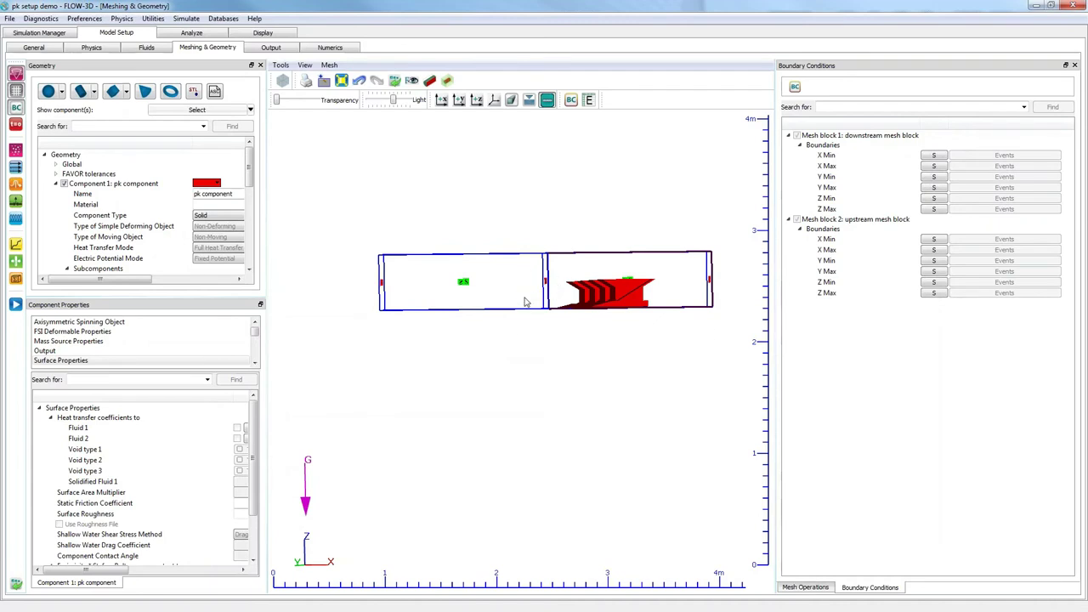
drag(558, 348, 507, 365)
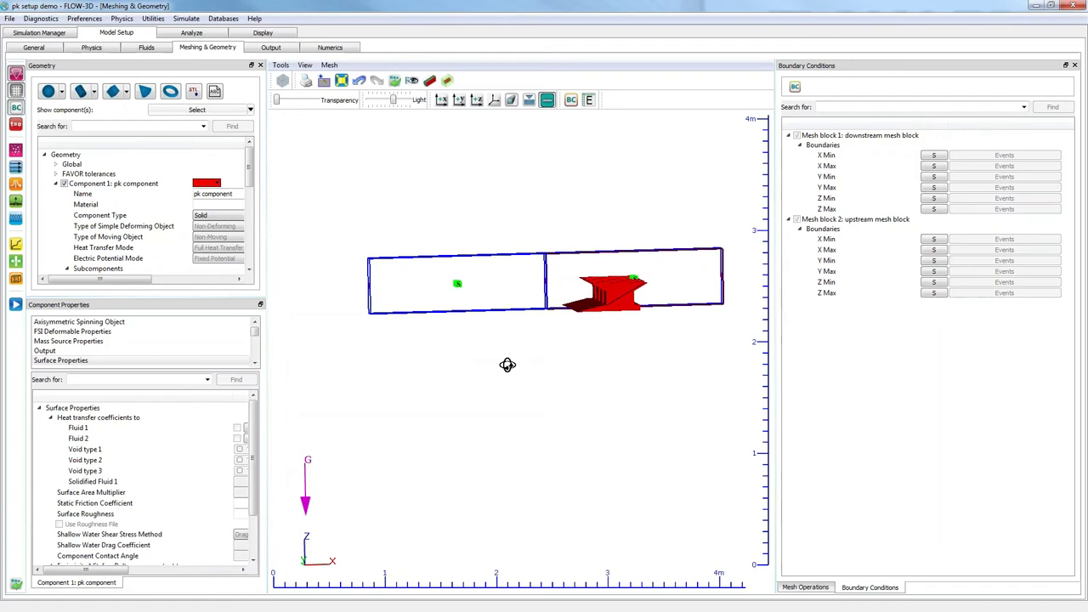
drag(466, 352, 629, 354)
scroll(456, 301, up, 3)
right_drag(456, 300, 495, 319)
drag(495, 319, 530, 272)
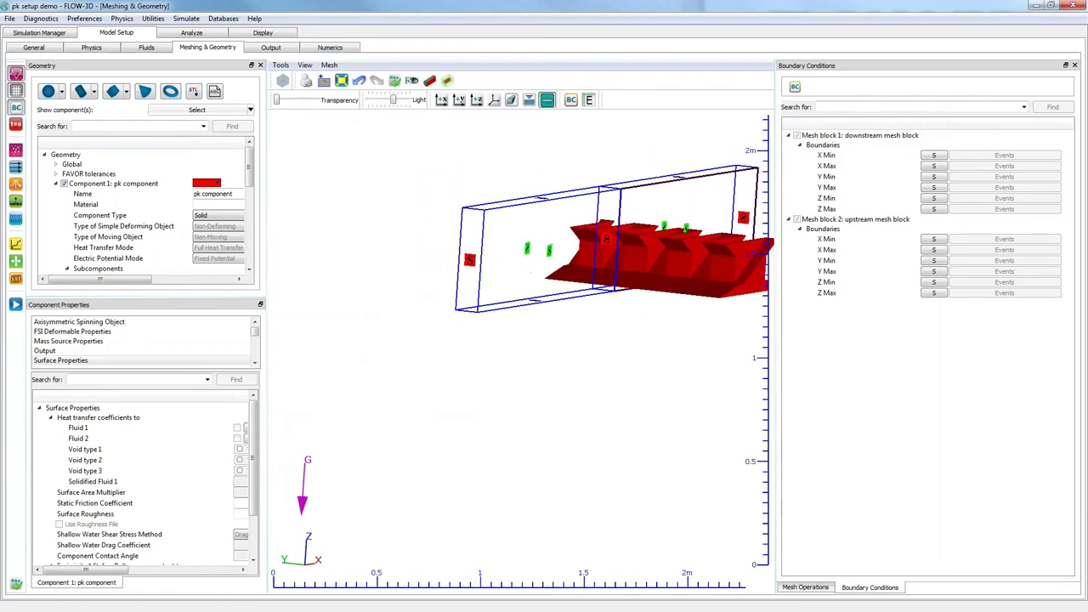
double_click(470, 260)
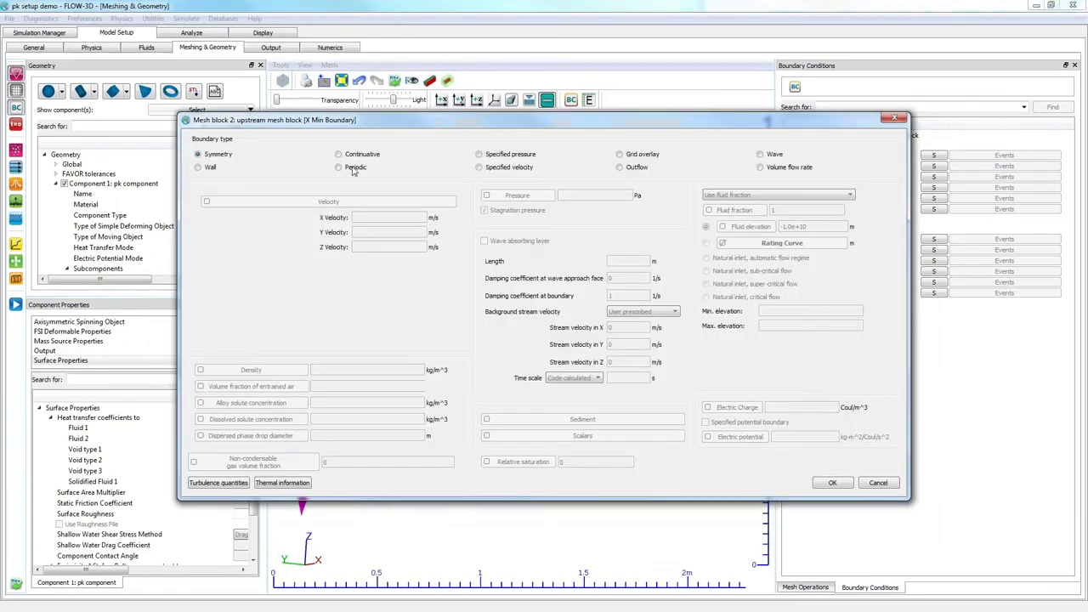
click(761, 168)
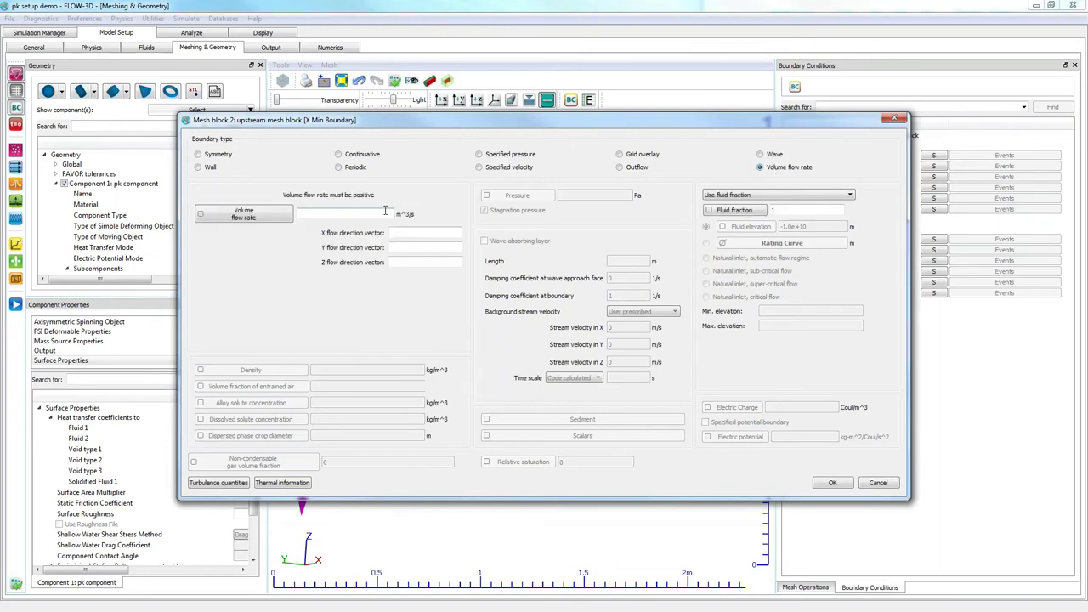
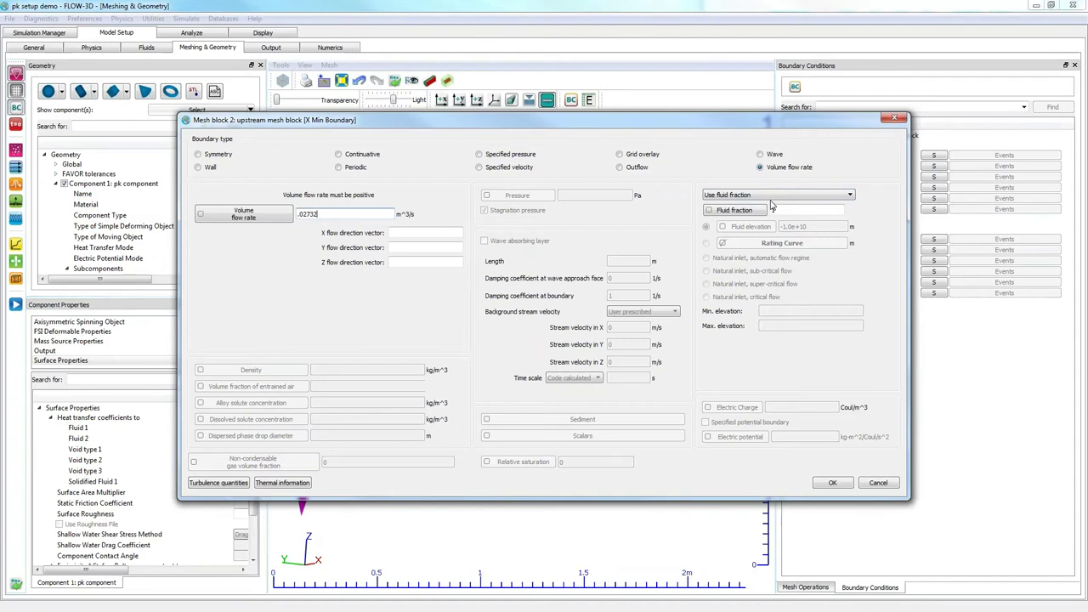
Have the upstream X Min boundary use fluid elevation, set the elevation to 0.1654 m, and accept the boundary settings.
click(765, 198)
click(765, 210)
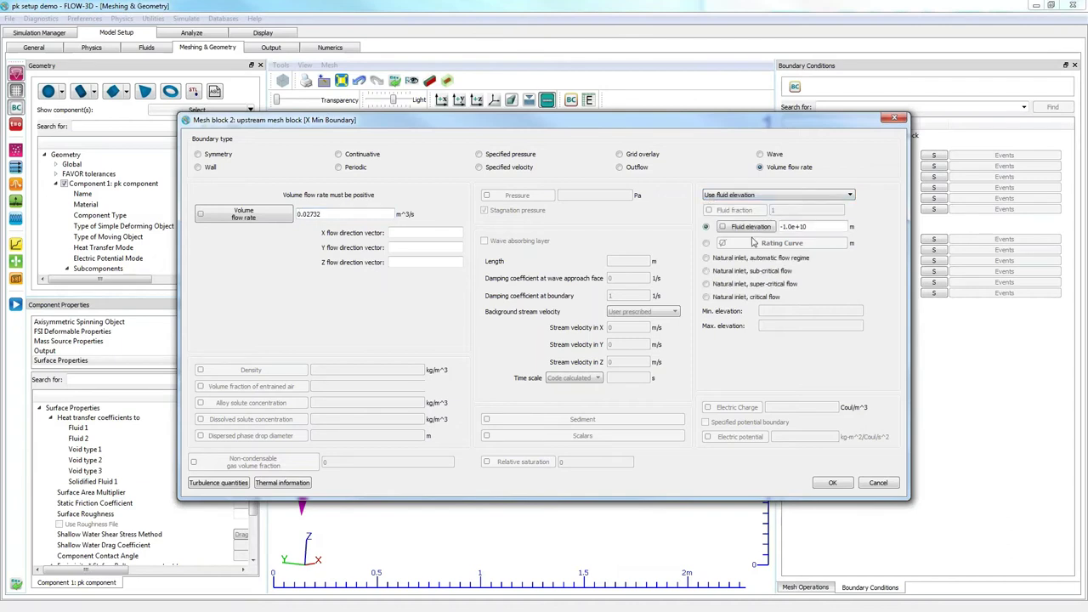
double_click(815, 226)
text(.1654)
click(832, 482)
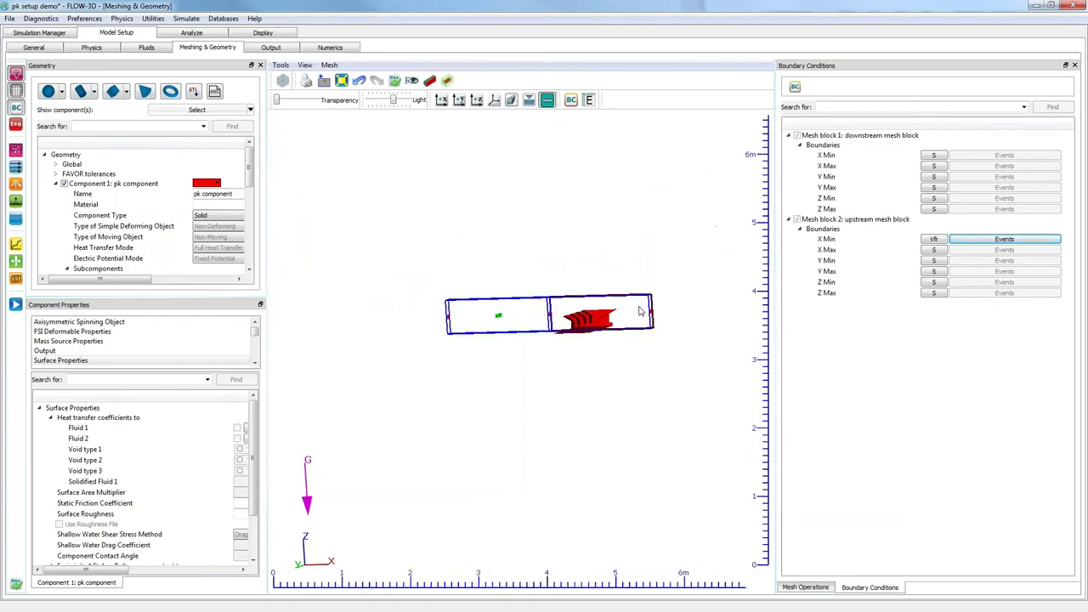
Examine the weir and both mesh blocks in side view along the Y axis, from the upstream inlet to the downstream end.
click(459, 100)
click(460, 101)
scroll(525, 291, up, 4)
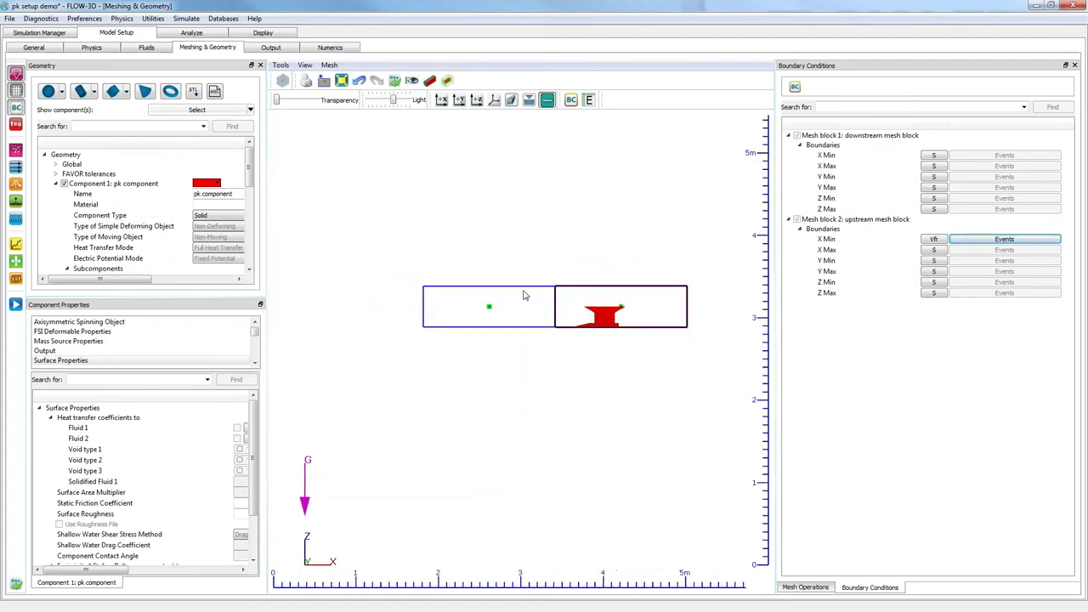
right_drag(634, 335, 580, 339)
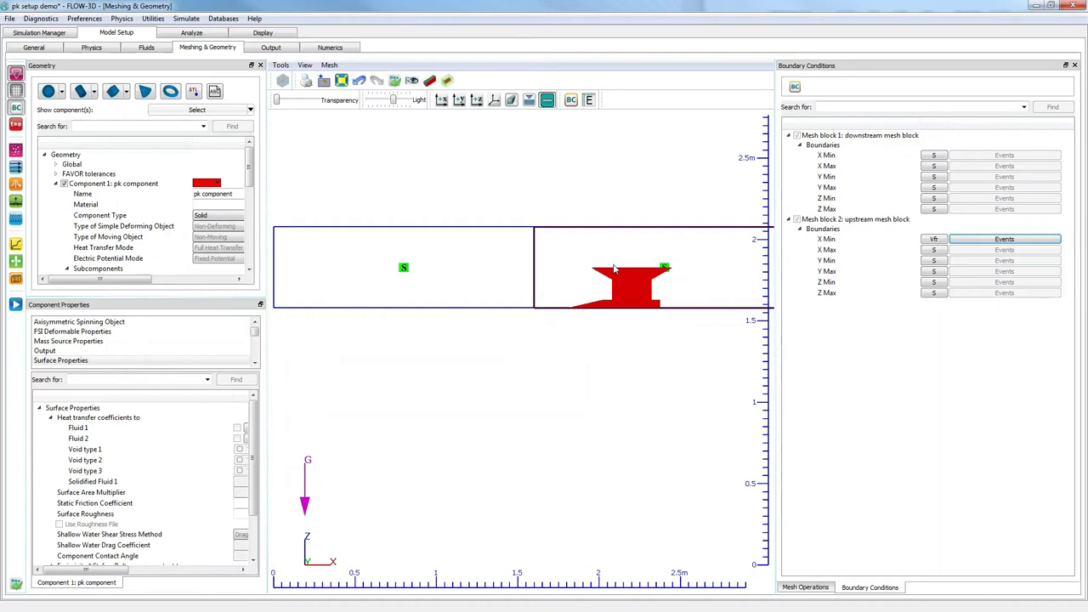
right_drag(322, 270, 341, 270)
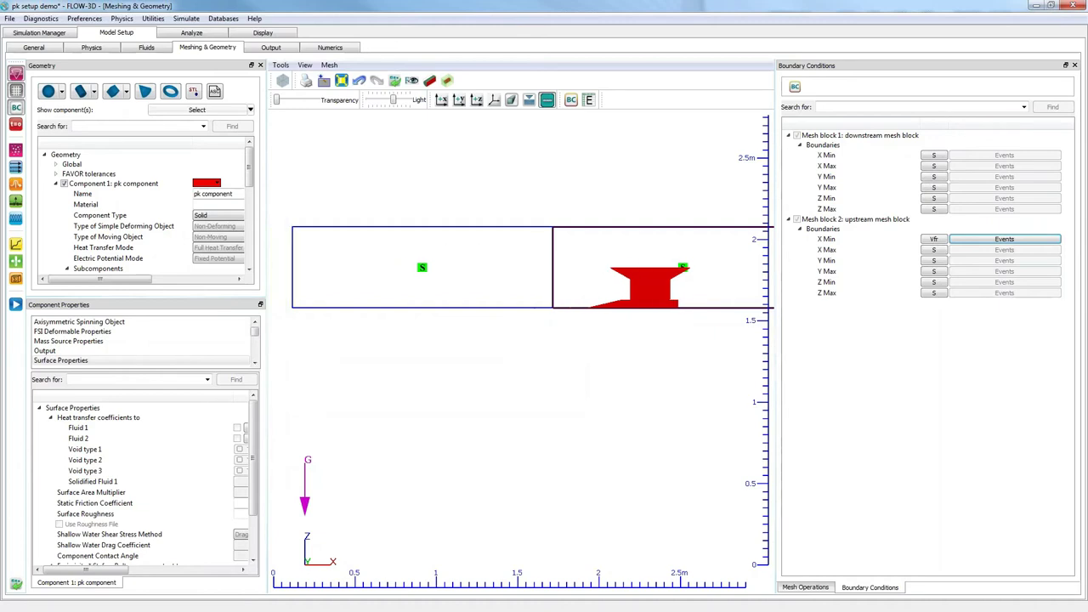
middle_drag(283, 266, 384, 257)
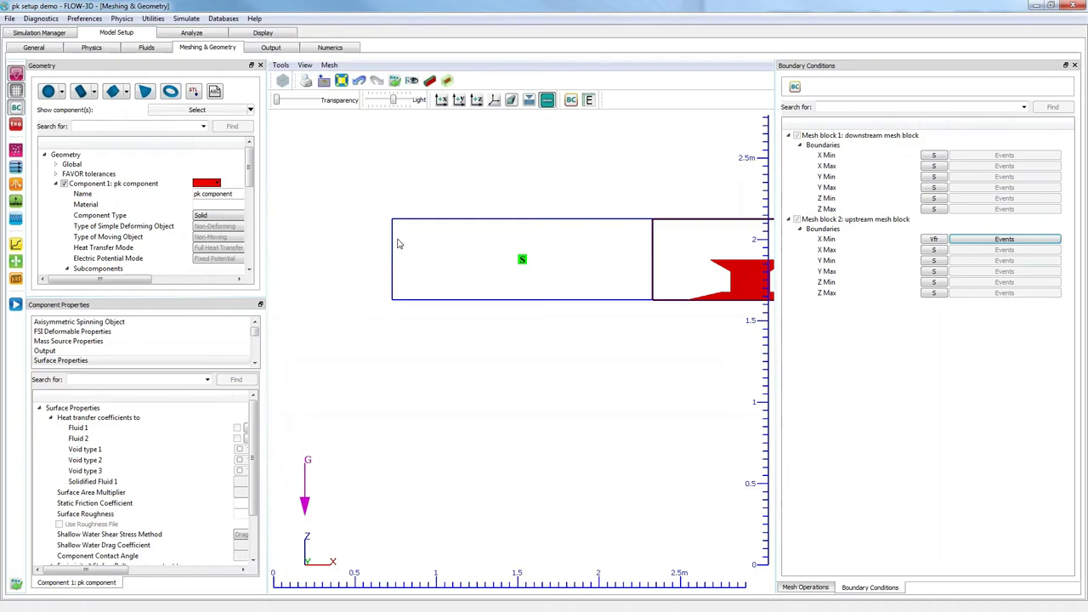
right_drag(688, 297, 507, 278)
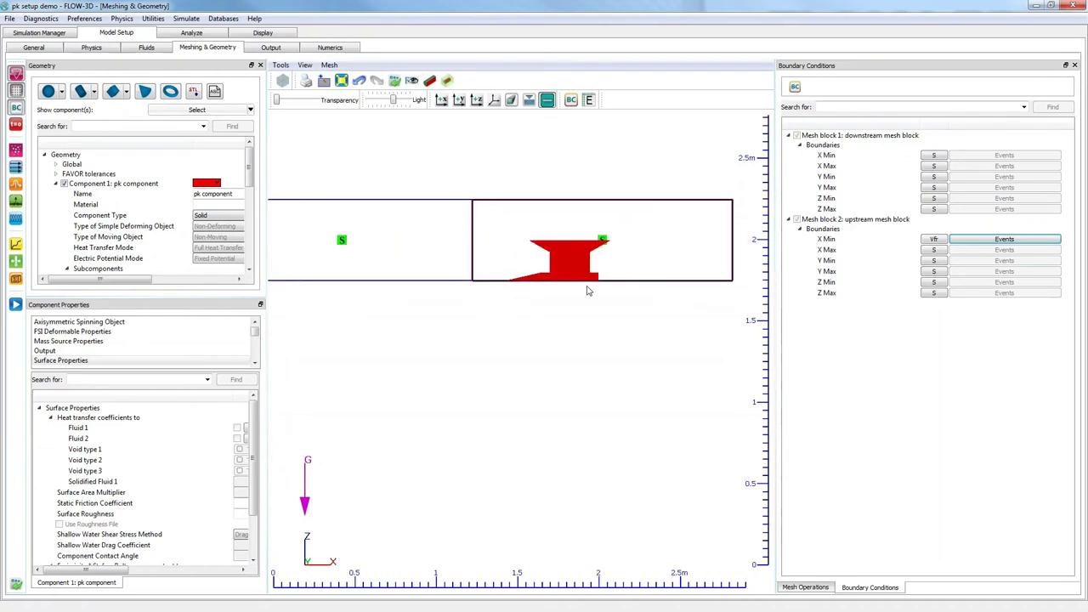
Set the downstream mesh block's X Max boundary to specified pressure with a fluid fraction of 0.
scroll(672, 323, down, 3)
drag(672, 323, 554, 296)
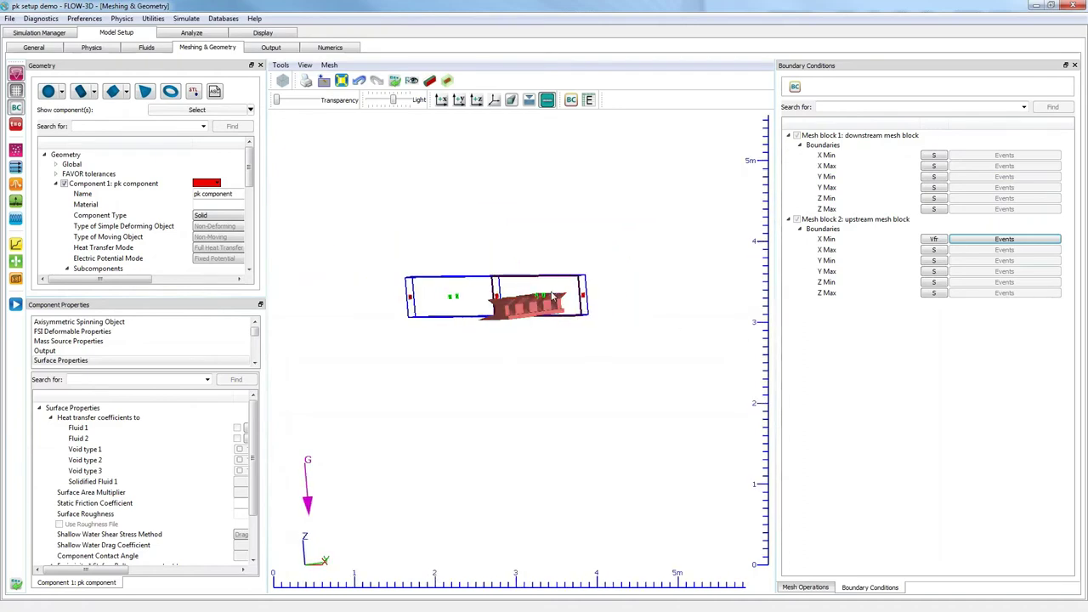
scroll(553, 296, up, 5)
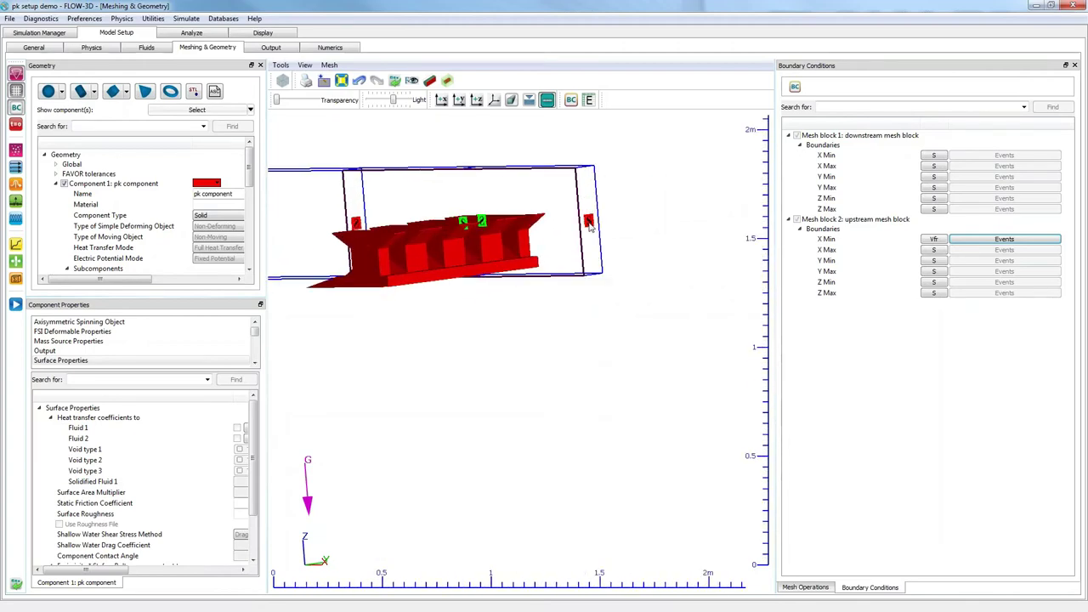
double_click(588, 222)
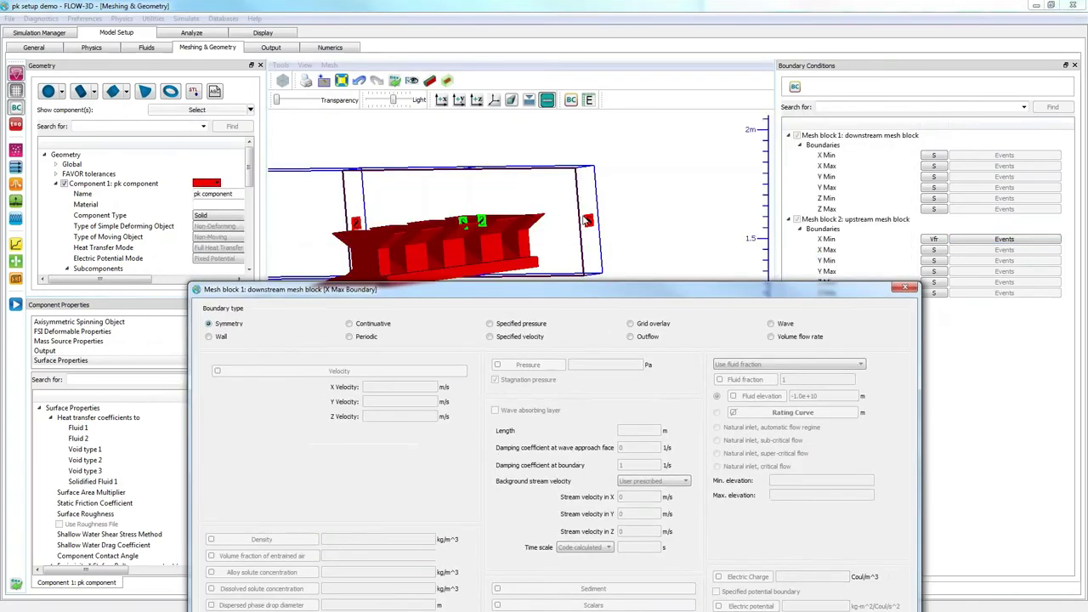
drag(589, 292, 548, 130)
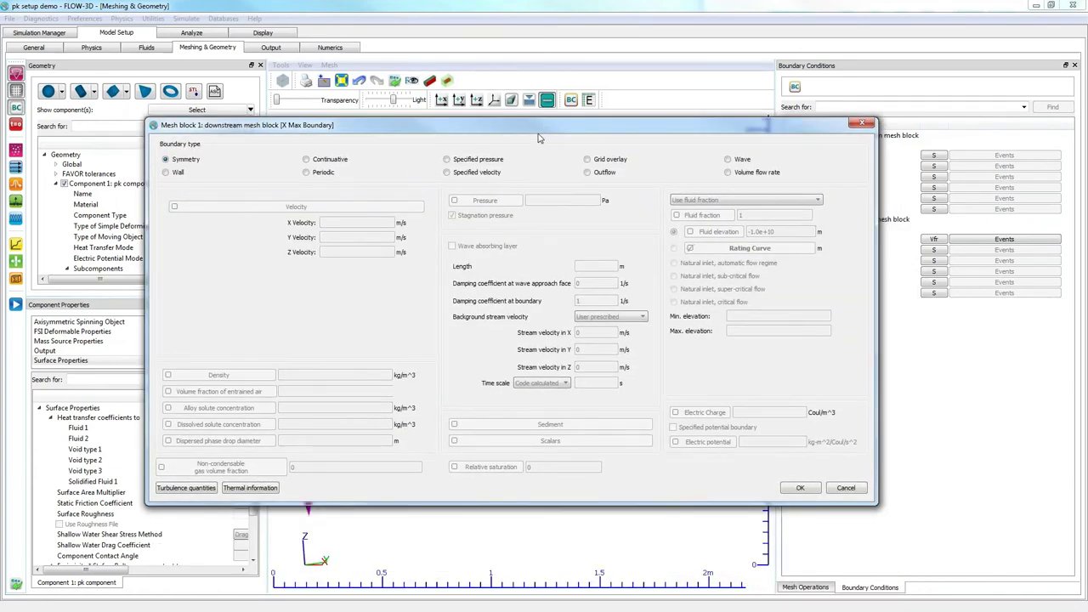
drag(527, 135, 559, 136)
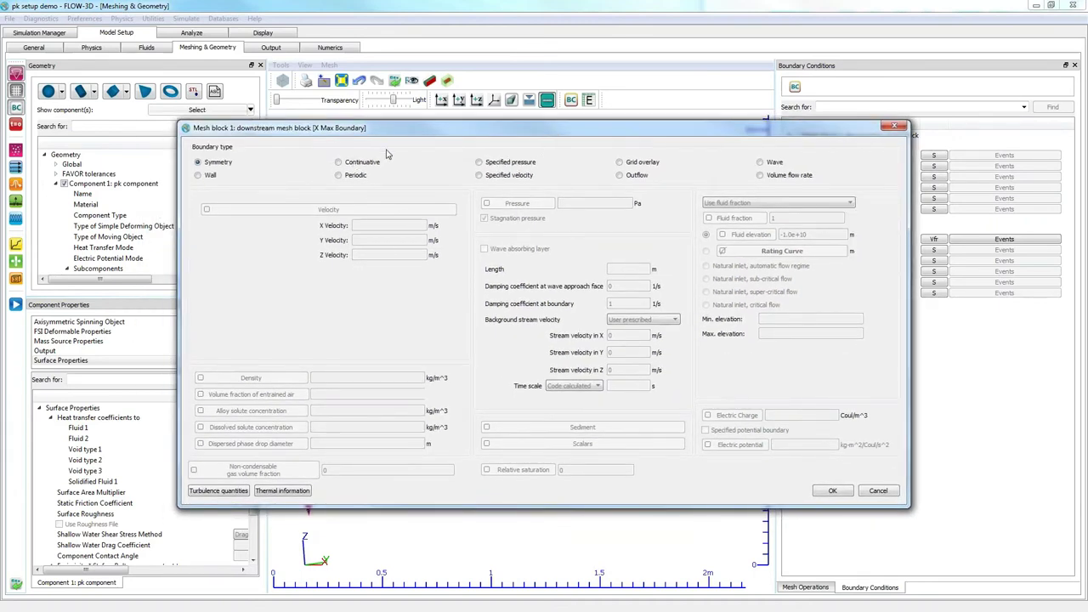
click(338, 162)
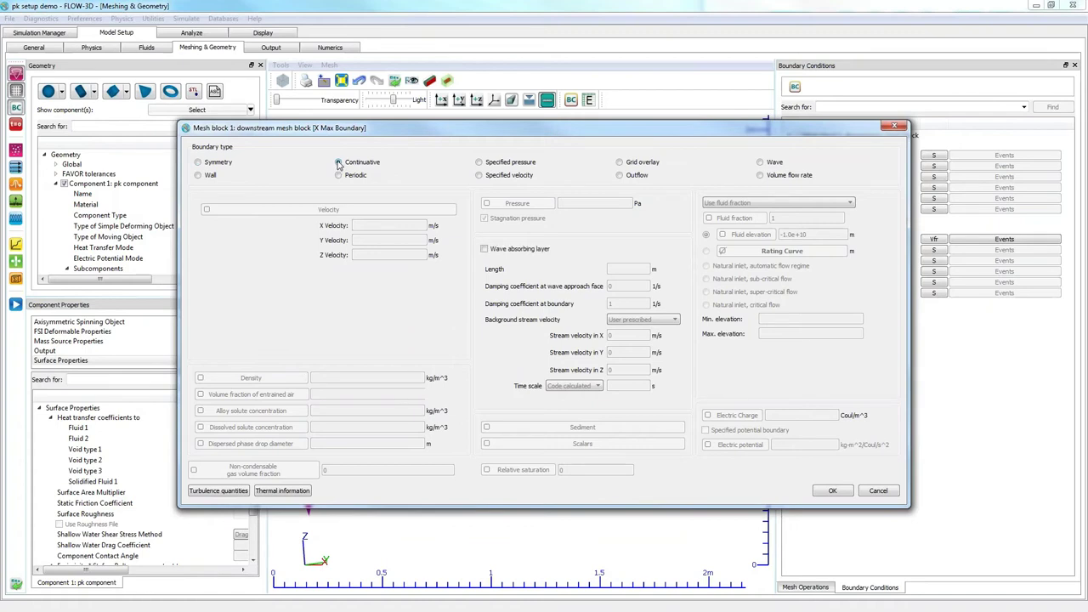
click(635, 176)
click(498, 165)
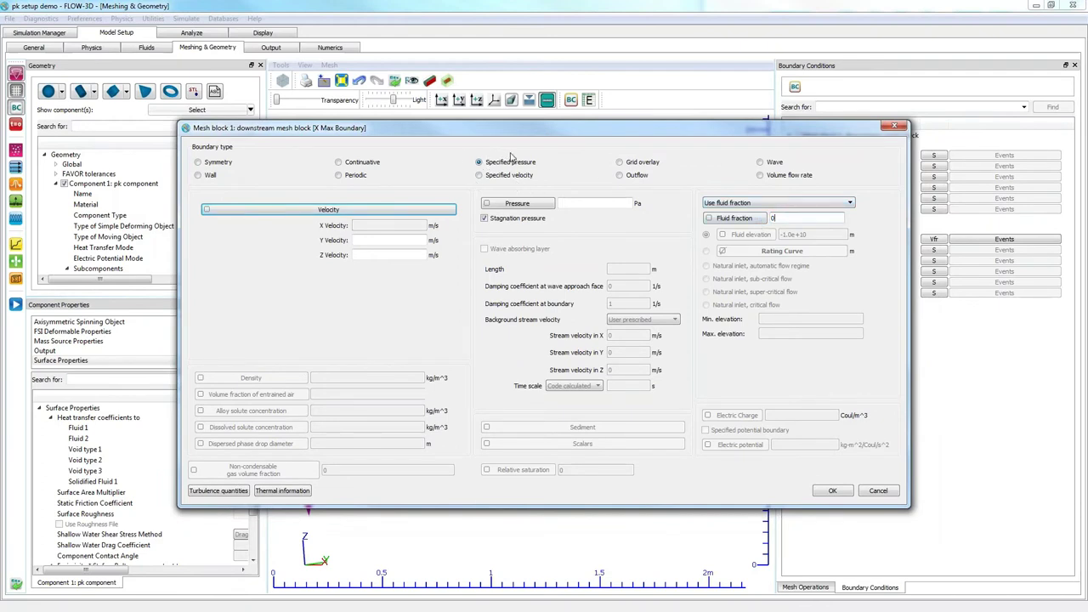
click(840, 490)
Set the downstream mesh block's Z Max boundary to specified pressure, overwrite its fluid fraction, and accept the settings.
drag(567, 278, 507, 329)
scroll(550, 333, down, 5)
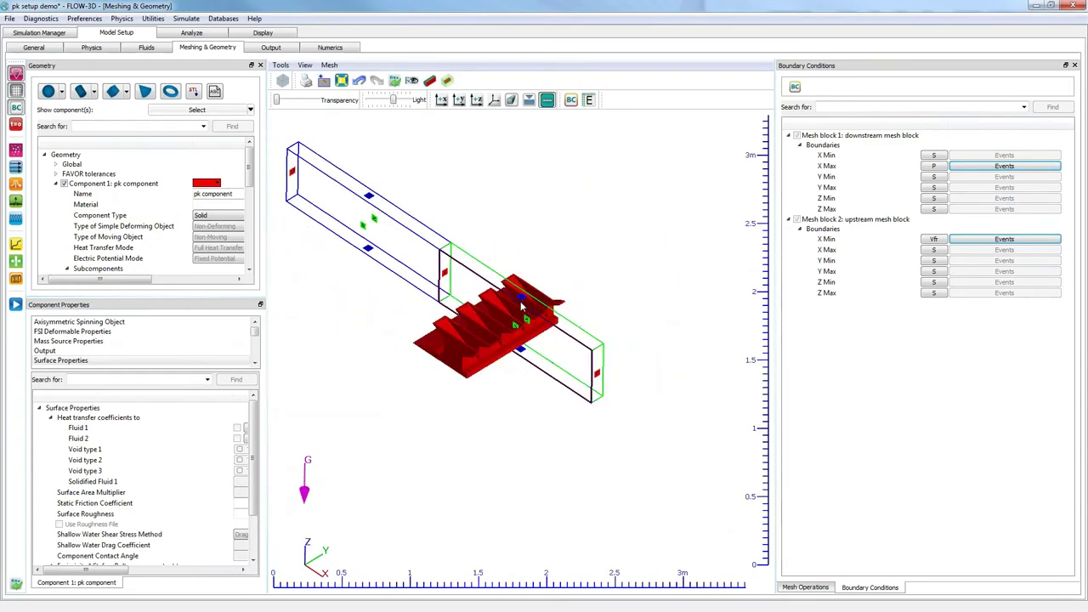
double_click(521, 301)
click(507, 156)
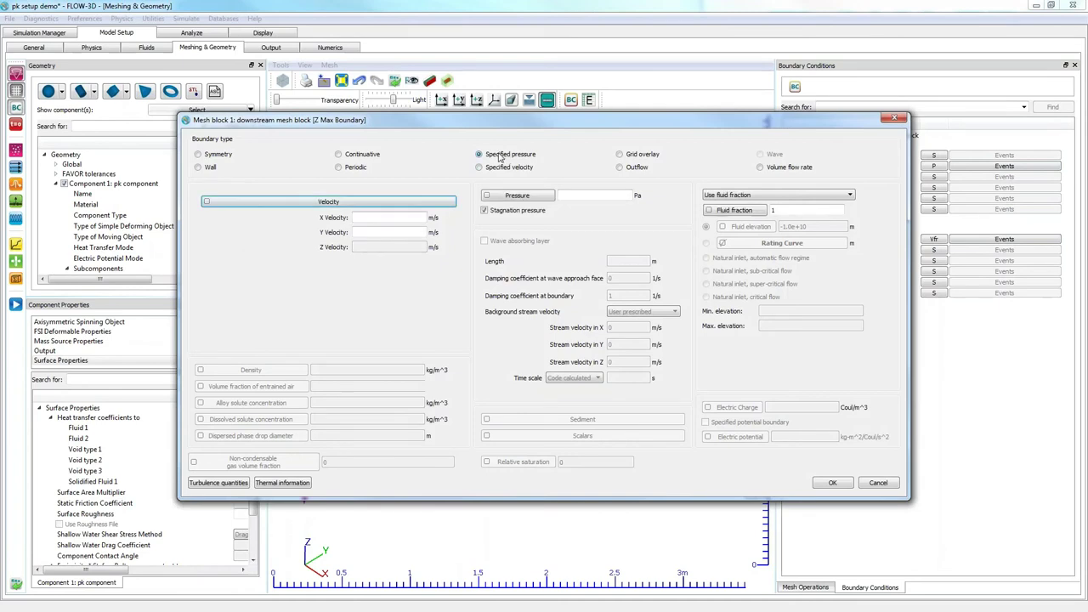
drag(785, 209, 765, 210)
click(829, 483)
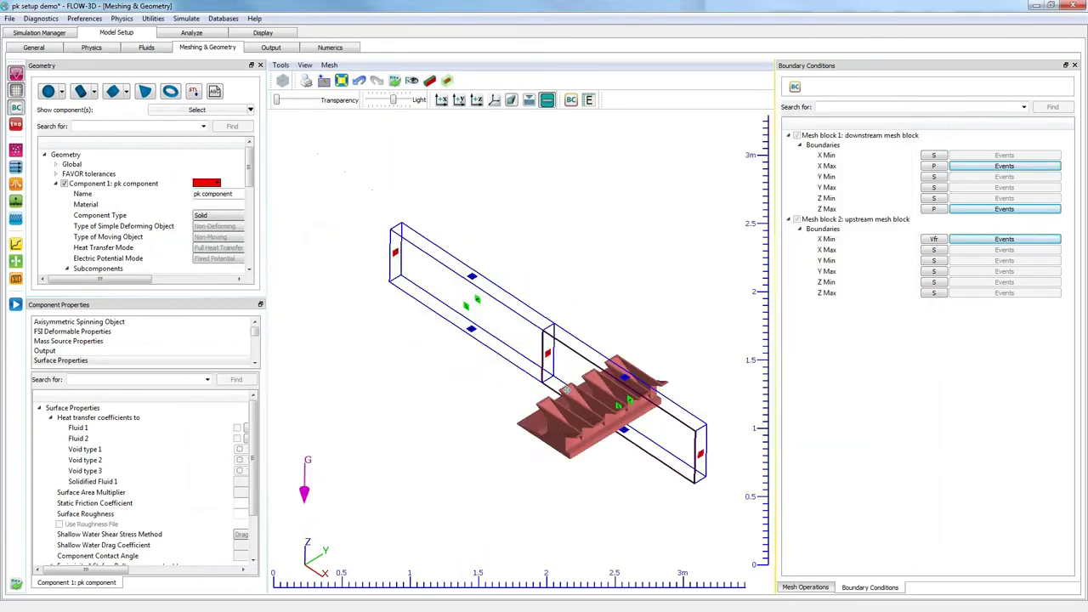
Set the upstream mesh block's Z Max boundary to specified pressure, overwrite its fluid fraction, and accept the settings.
click(933, 293)
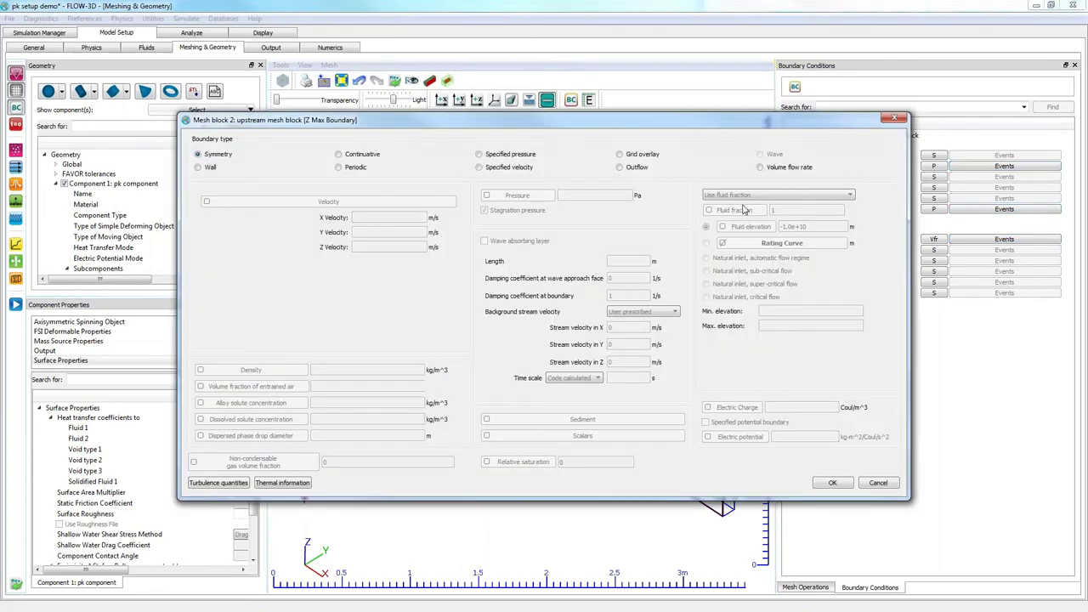
click(523, 156)
double_click(772, 210)
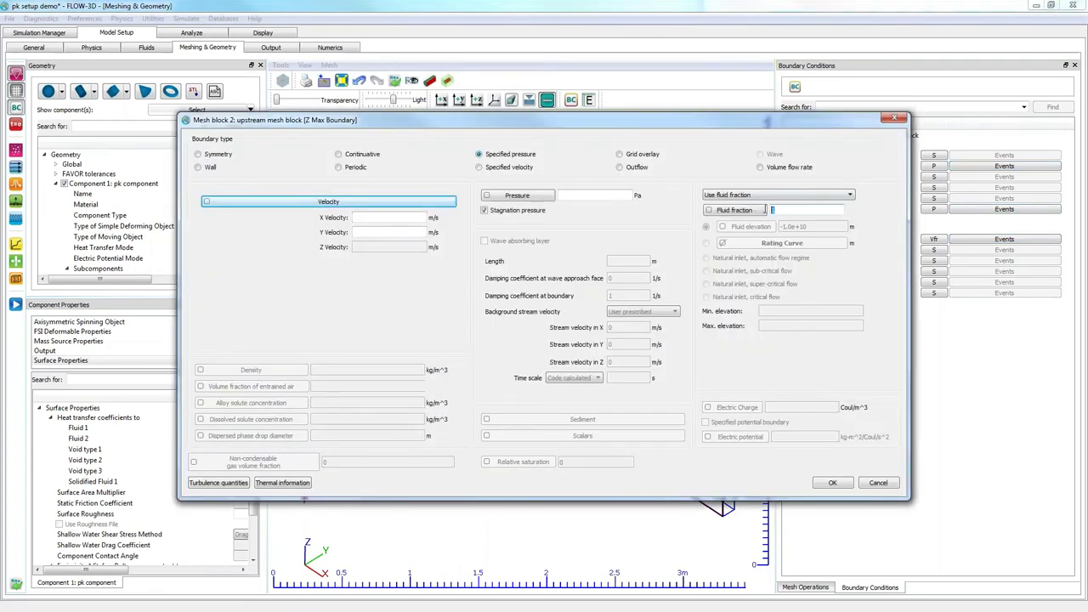
click(833, 482)
Make the downstream mesh block's Z Min boundary beneath the weir a wall.
right_drag(531, 285, 540, 355)
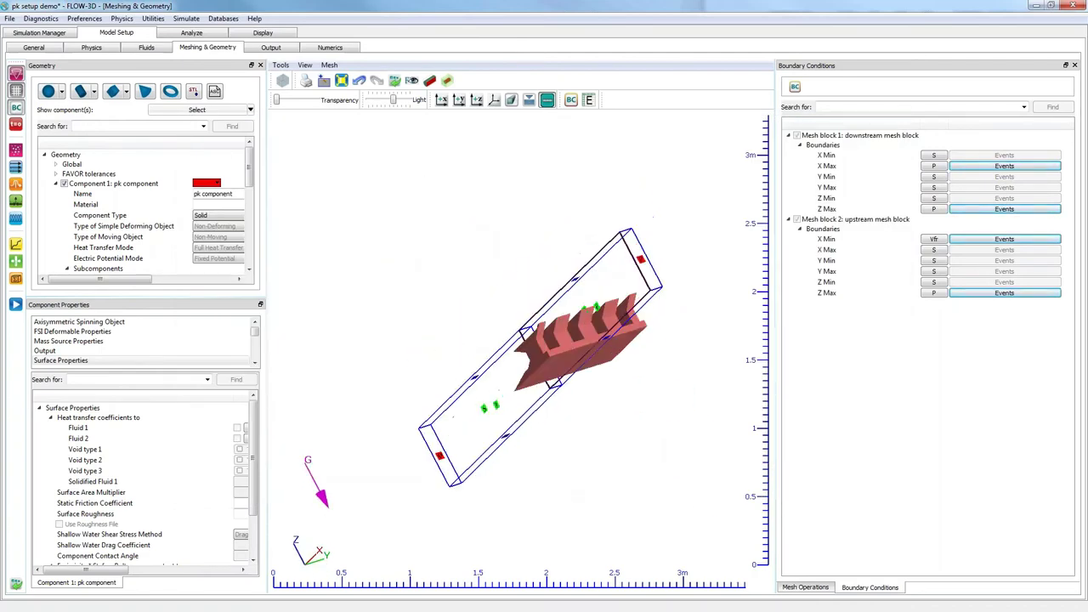
scroll(521, 348, up, 4)
drag(544, 357, 510, 314)
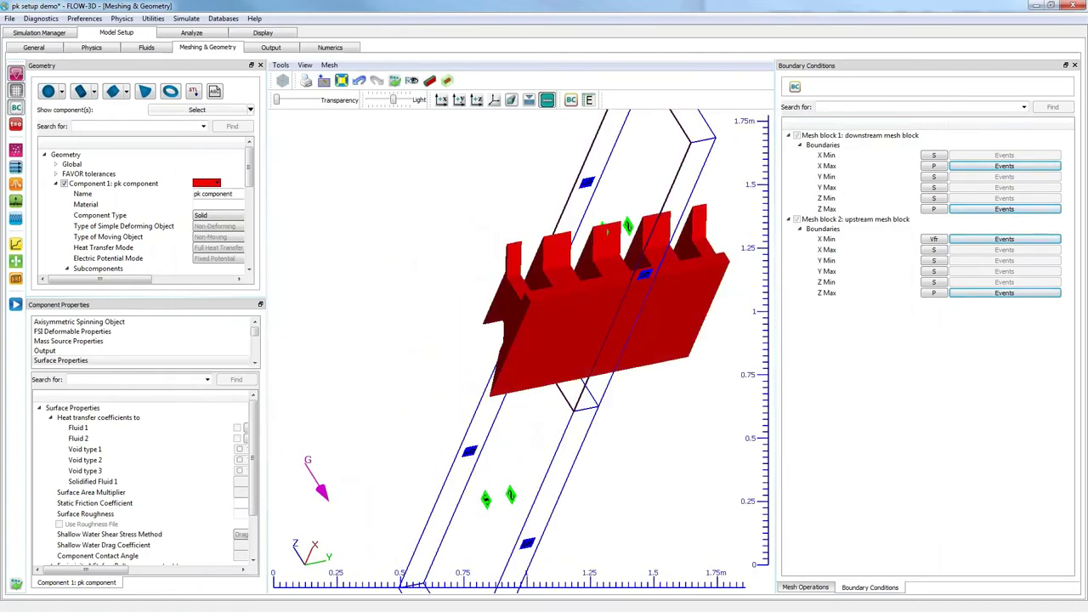
click(644, 275)
click(199, 167)
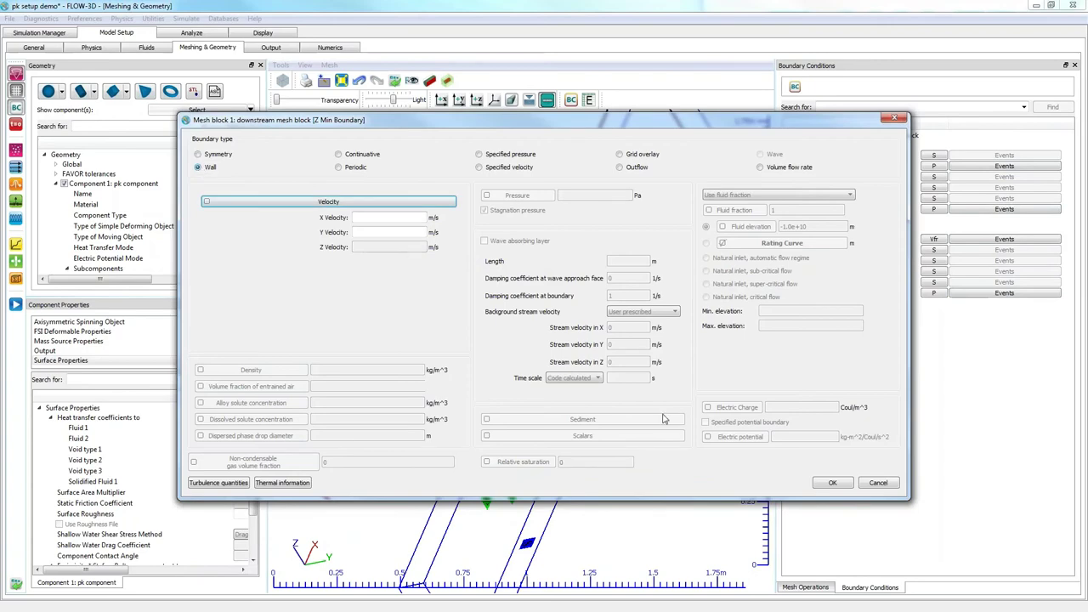
click(833, 482)
Make the upstream mesh block's Z Min boundary a wall.
right_drag(614, 457, 602, 359)
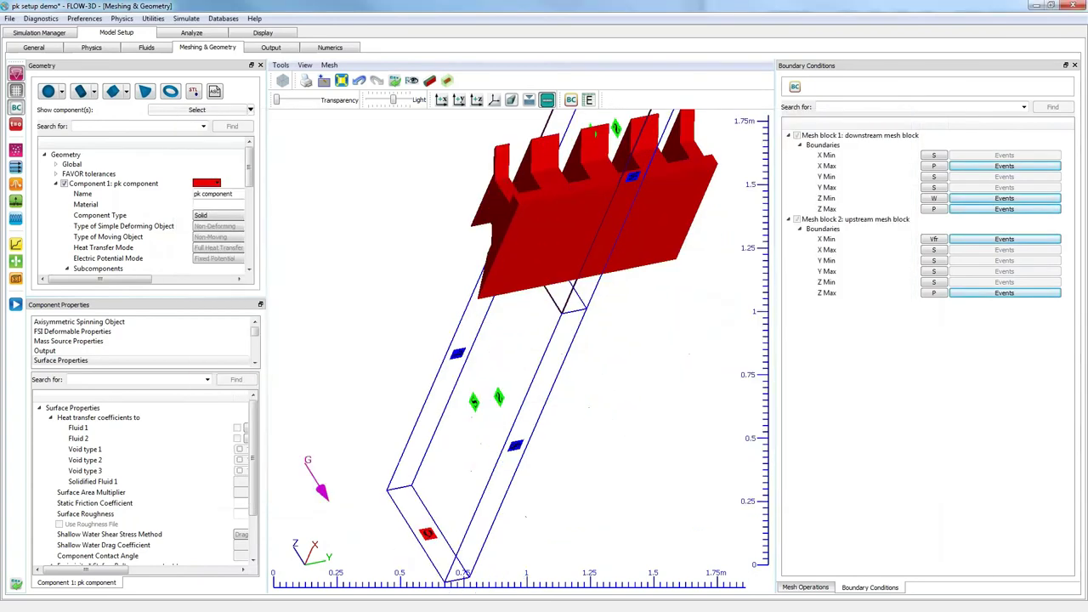
mouse_move(595, 362)
mouse_down()
mouse_move(518, 350)
mouse_move(519, 340)
mouse_up()
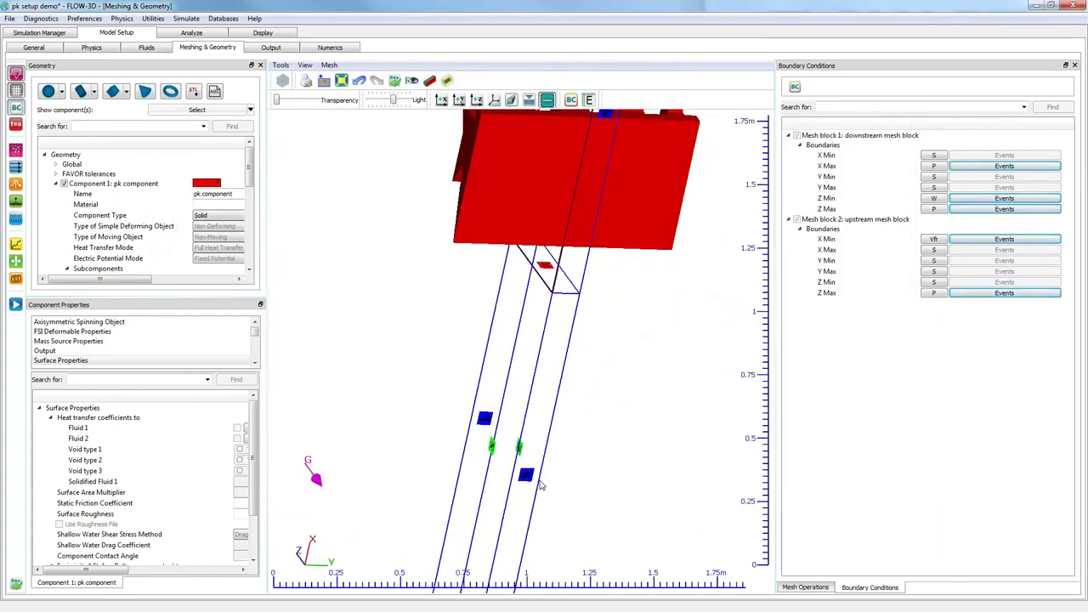
double_click(527, 476)
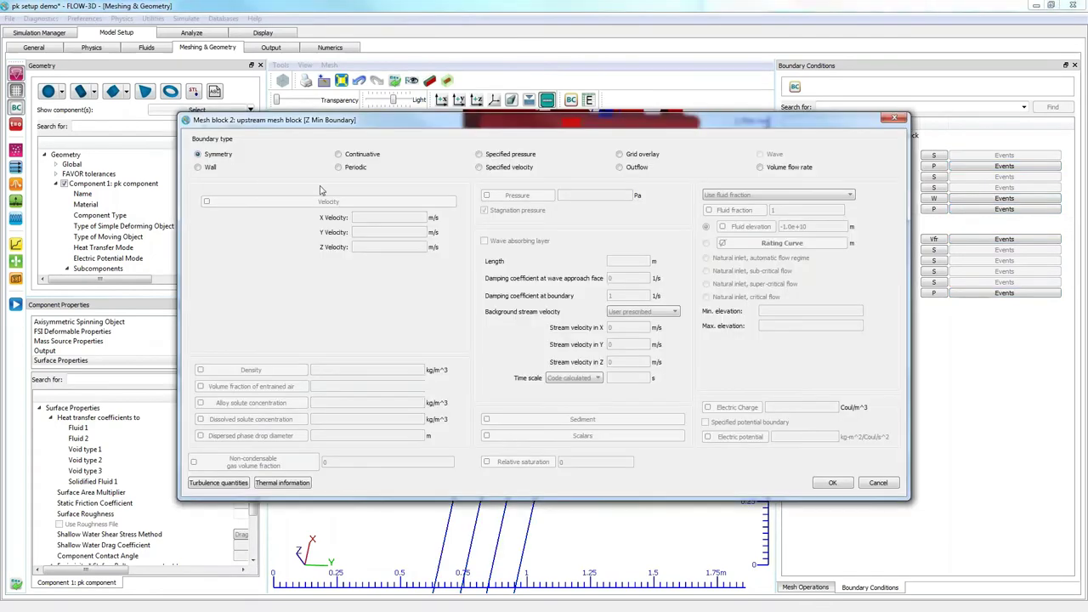
click(210, 166)
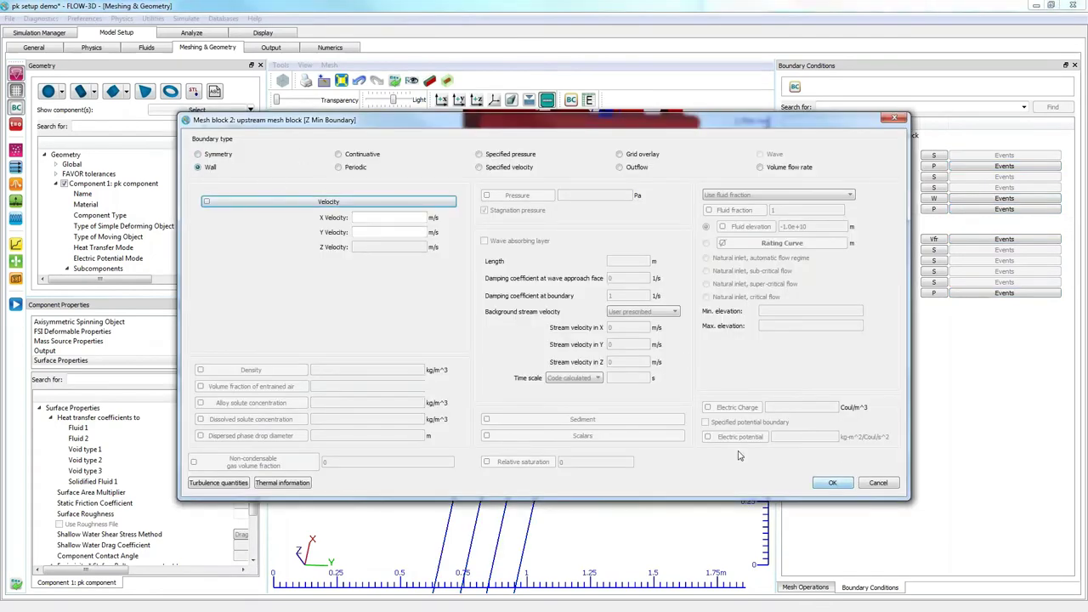
click(833, 483)
Examine the weir, the side boundaries and the shared X face between the two linked mesh blocks from several angles.
drag(591, 395, 609, 360)
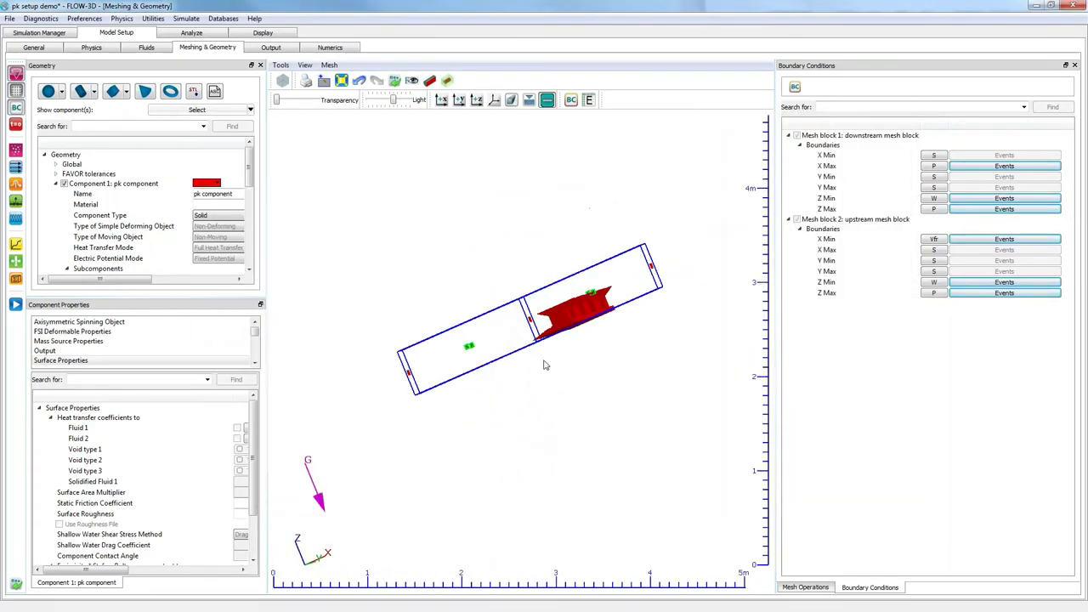
drag(462, 344, 588, 374)
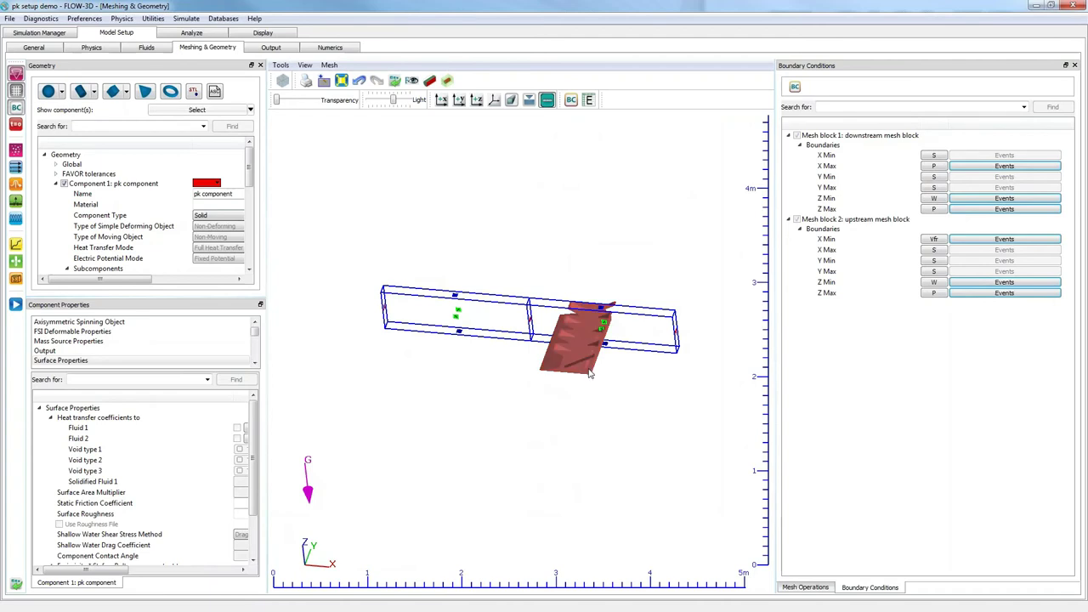
drag(572, 319, 621, 313)
scroll(520, 316, up, 4)
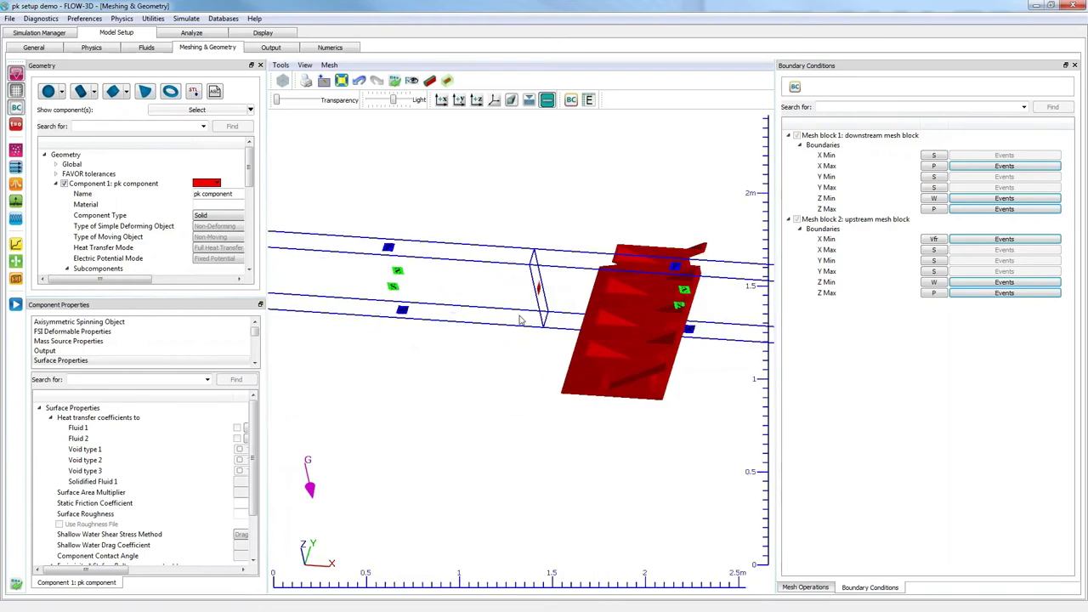
scroll(520, 319, up, 2)
drag(520, 320, 671, 316)
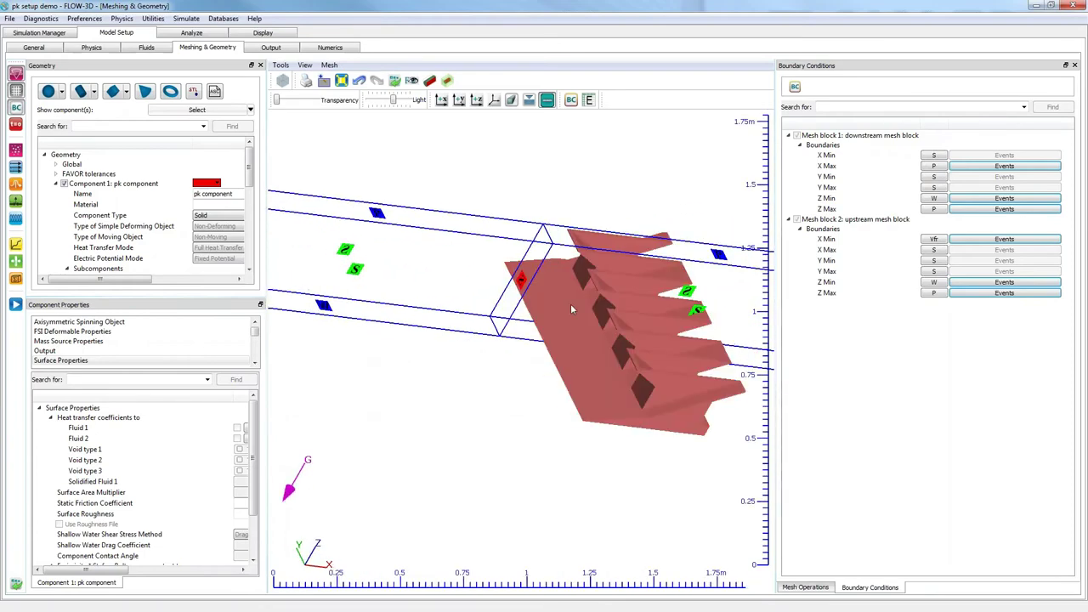
drag(571, 309, 460, 264)
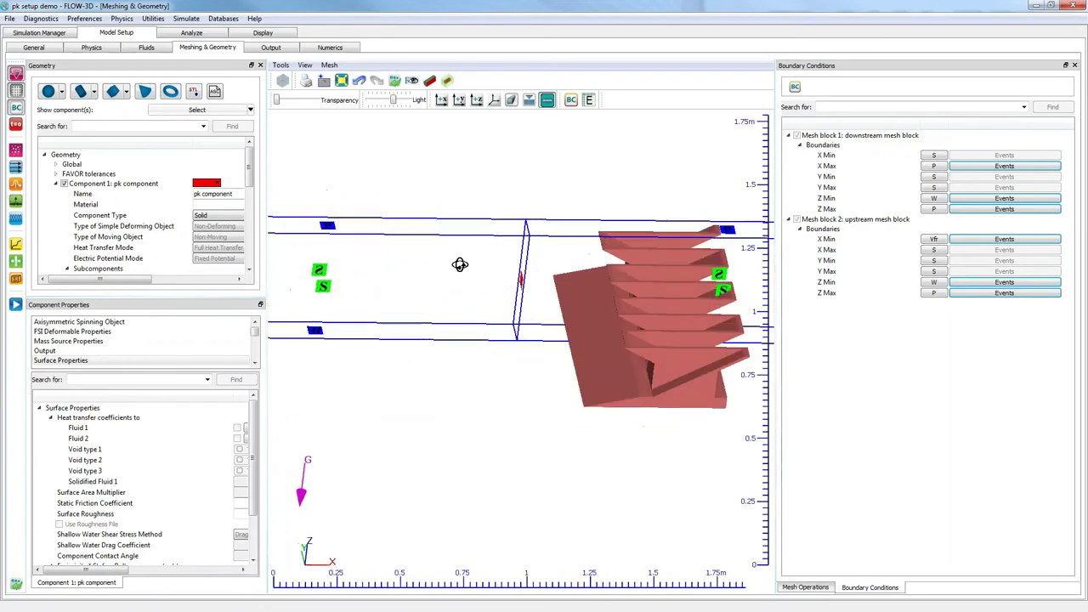
drag(625, 288, 588, 297)
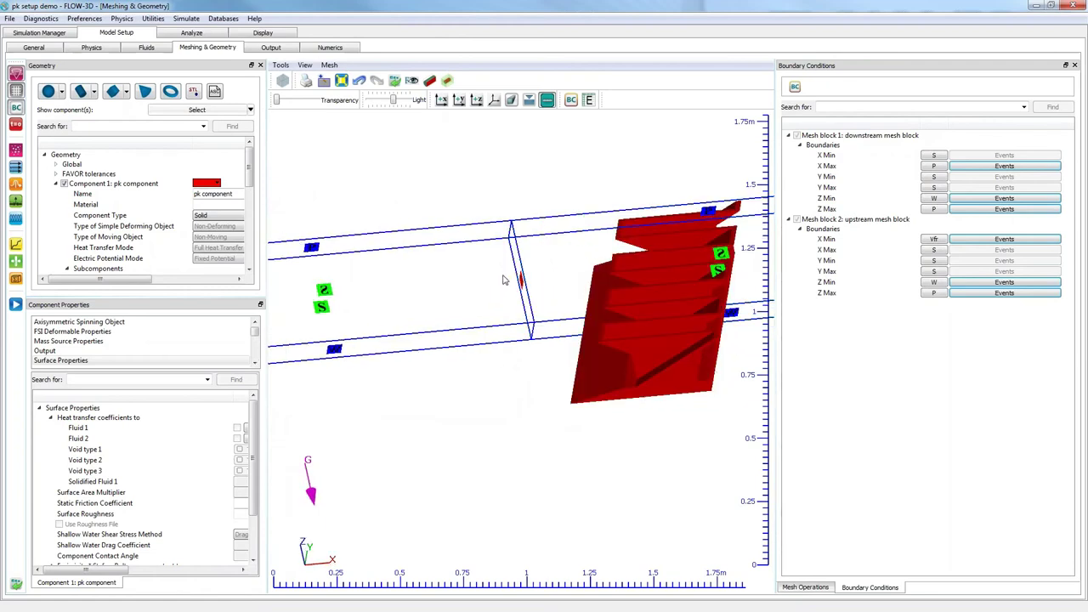
mouse_move(520, 278)
mouse_down()
mouse_move(578, 289)
mouse_move(527, 289)
mouse_move(544, 330)
mouse_move(499, 308)
mouse_move(512, 293)
mouse_move(508, 311)
mouse_move(469, 326)
mouse_move(523, 282)
mouse_up()
mouse_move(535, 331)
mouse_down()
mouse_move(519, 340)
mouse_move(538, 309)
mouse_up()
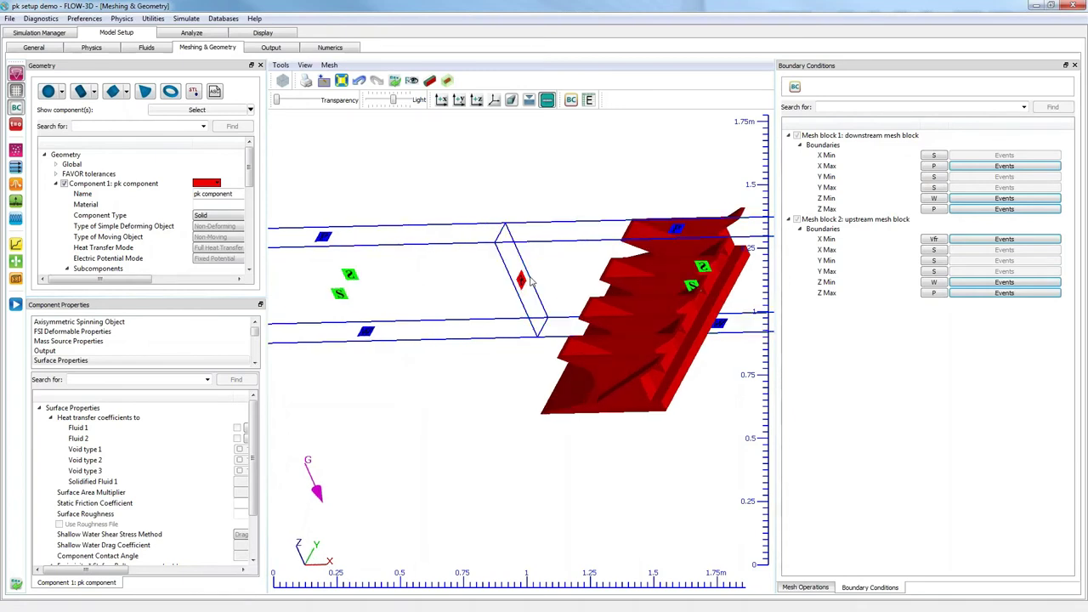
scroll(491, 369, down, 5)
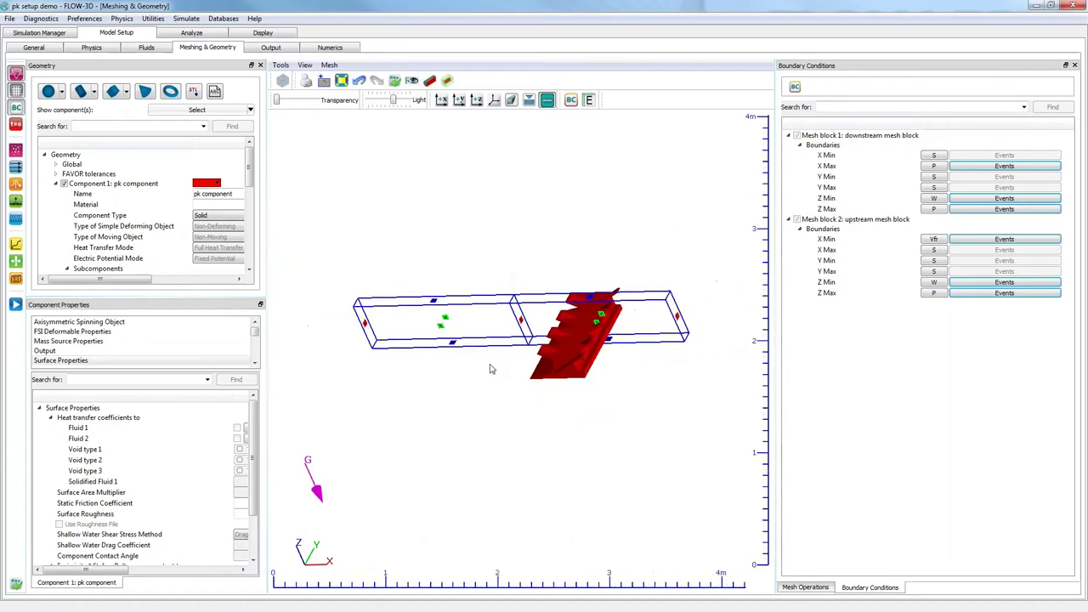
drag(491, 369, 565, 387)
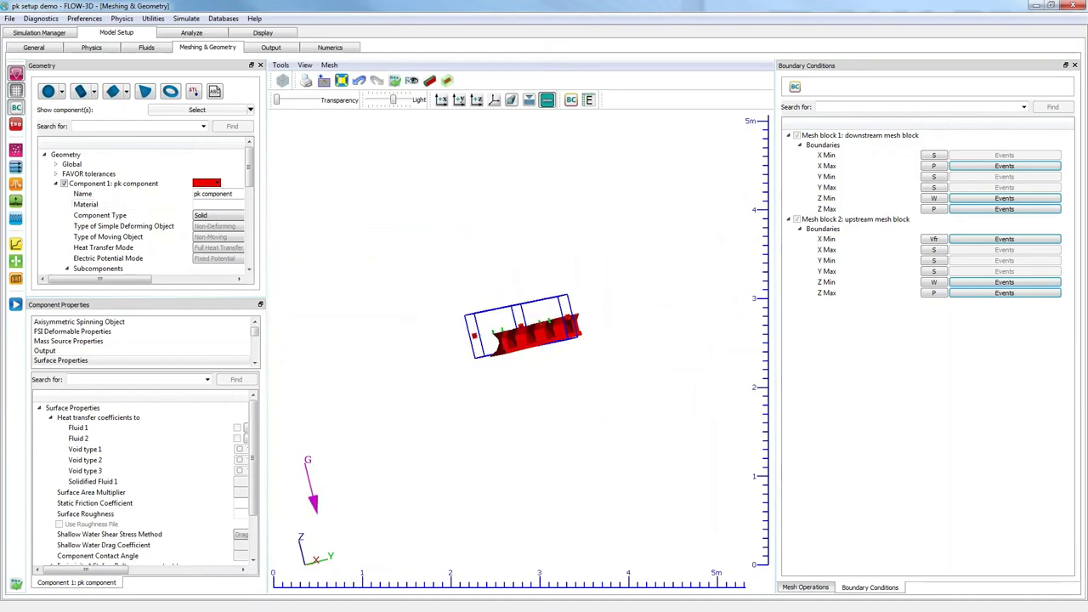
Set the global initial pressure condition to hydrostatic pressure.
click(15, 125)
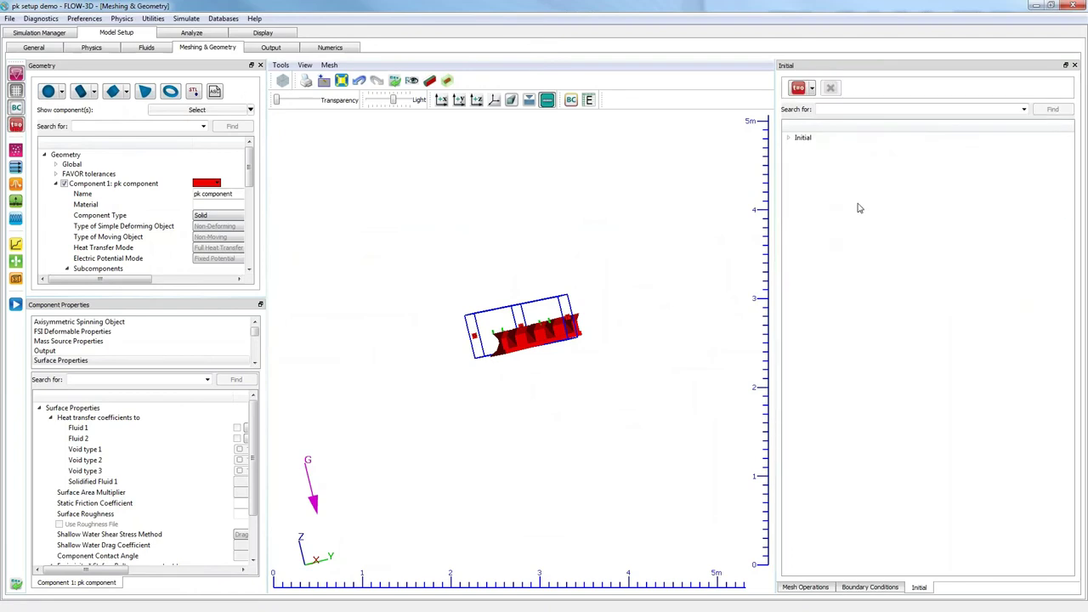
click(788, 138)
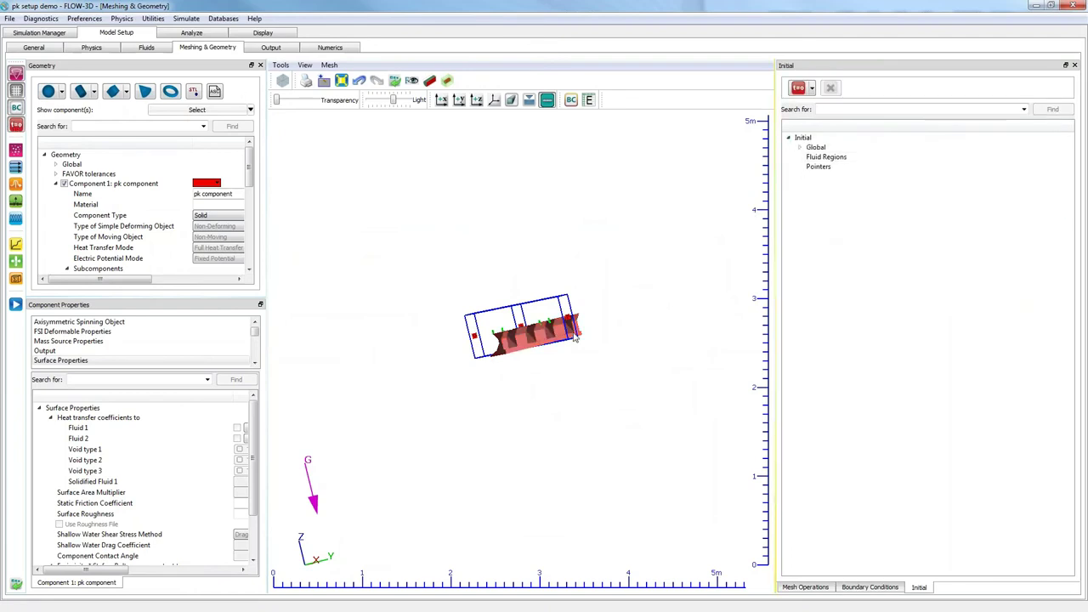
drag(612, 331, 476, 325)
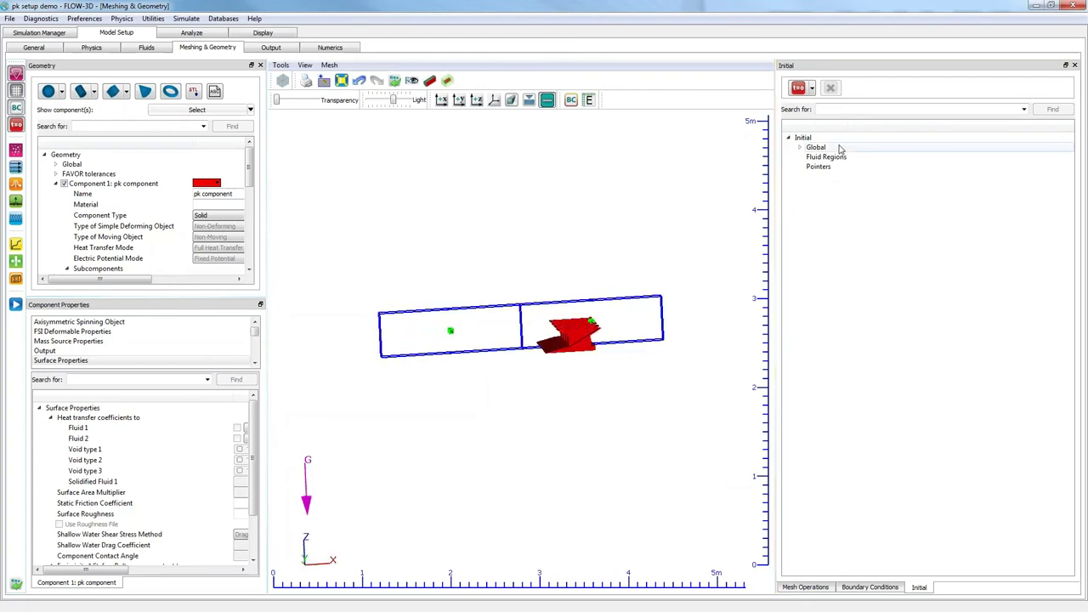
click(799, 147)
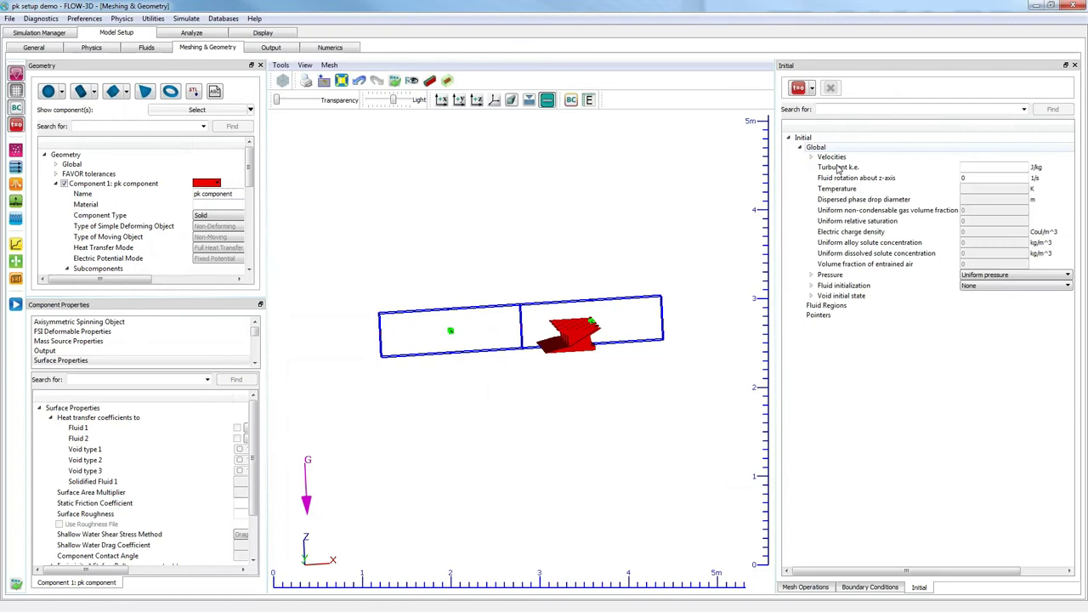
click(977, 276)
click(986, 292)
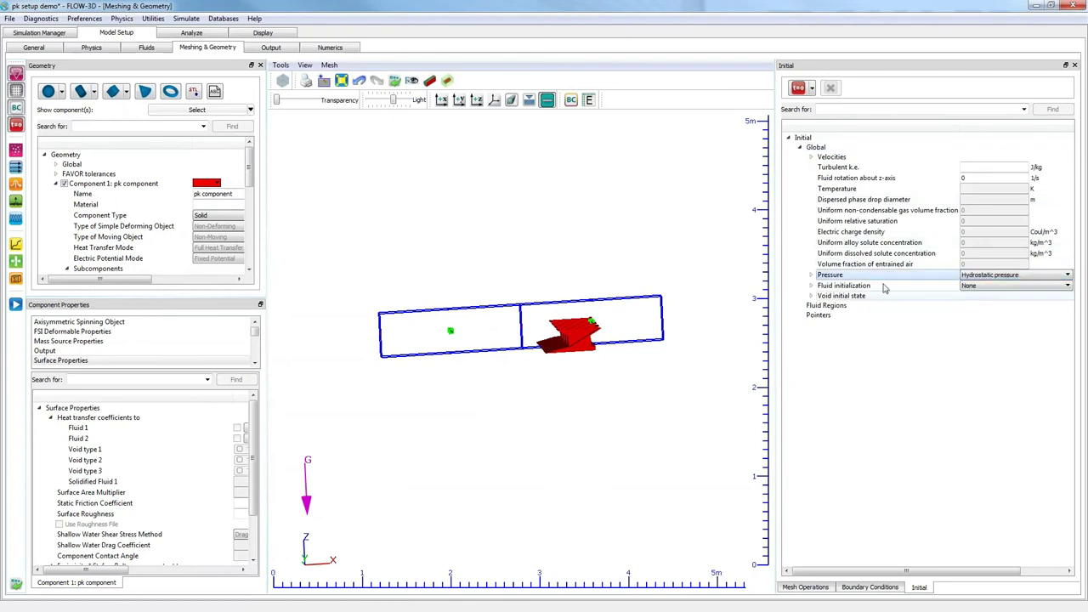
click(800, 147)
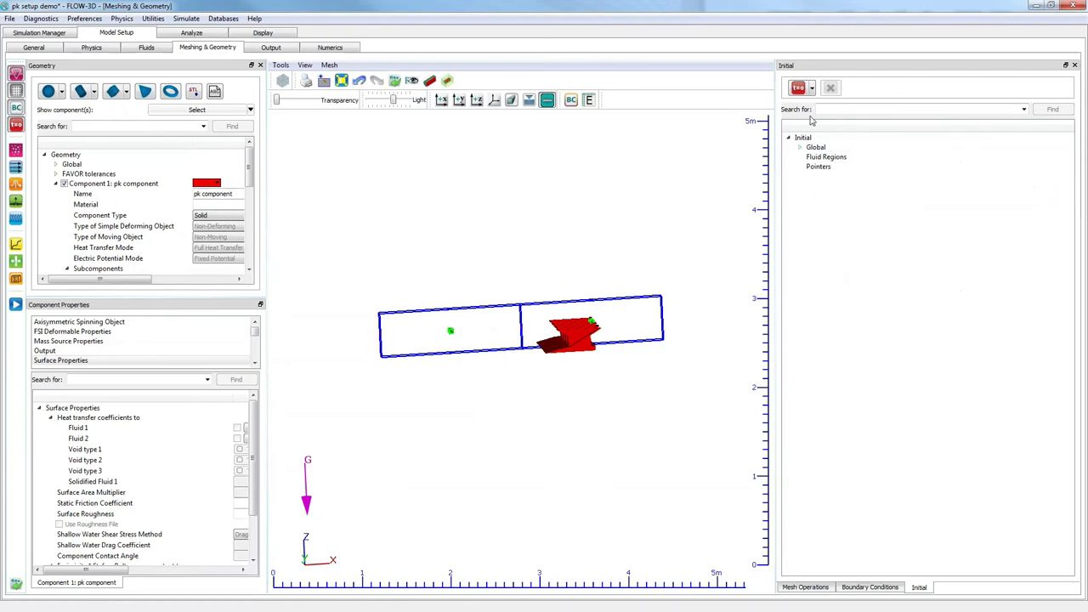
Add a fluid region to the initial conditions.
click(812, 88)
click(823, 105)
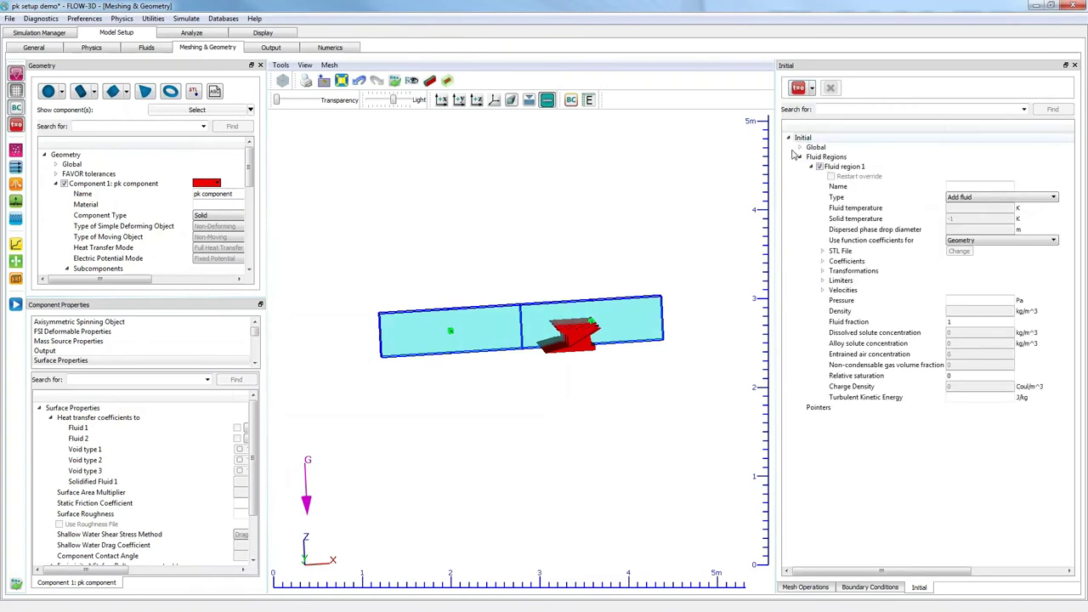
drag(587, 371, 534, 382)
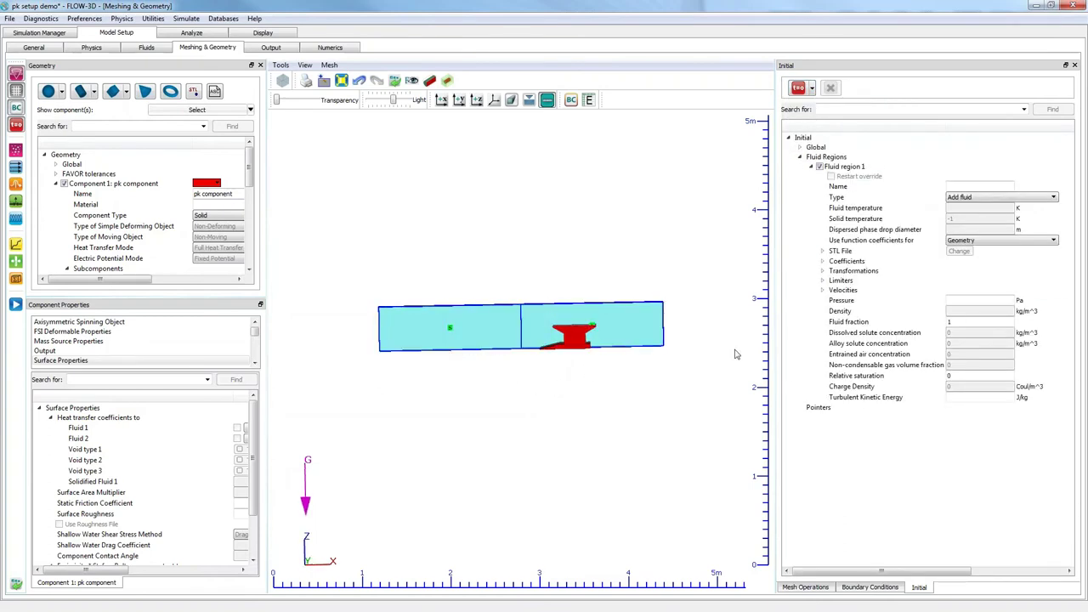
Limit the new fluid region to an X High of 0 m and a Z High of 0.1654 m.
click(822, 281)
click(959, 302)
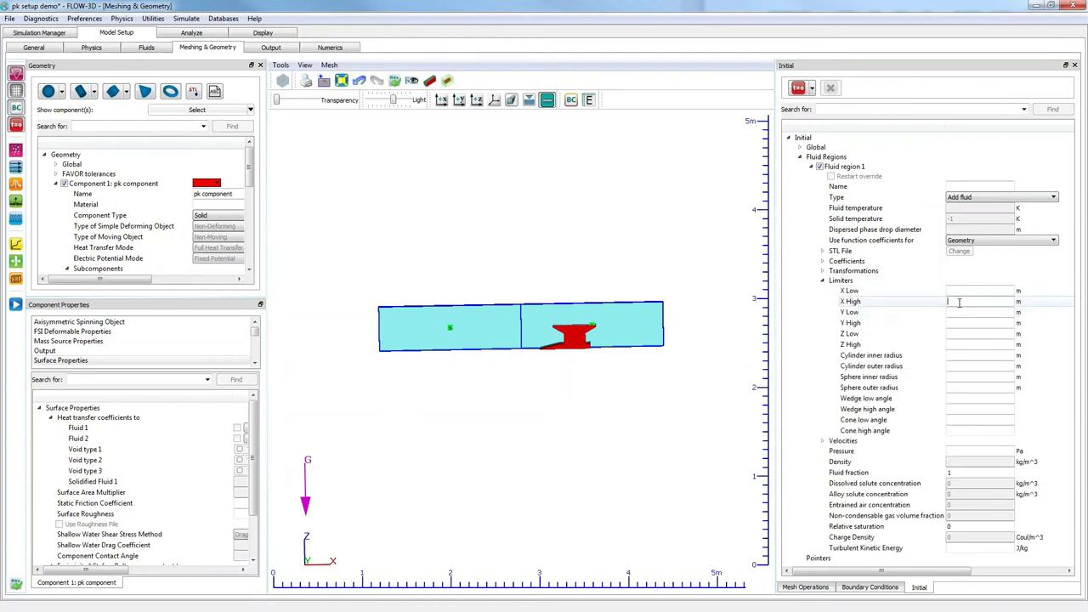
text(0)
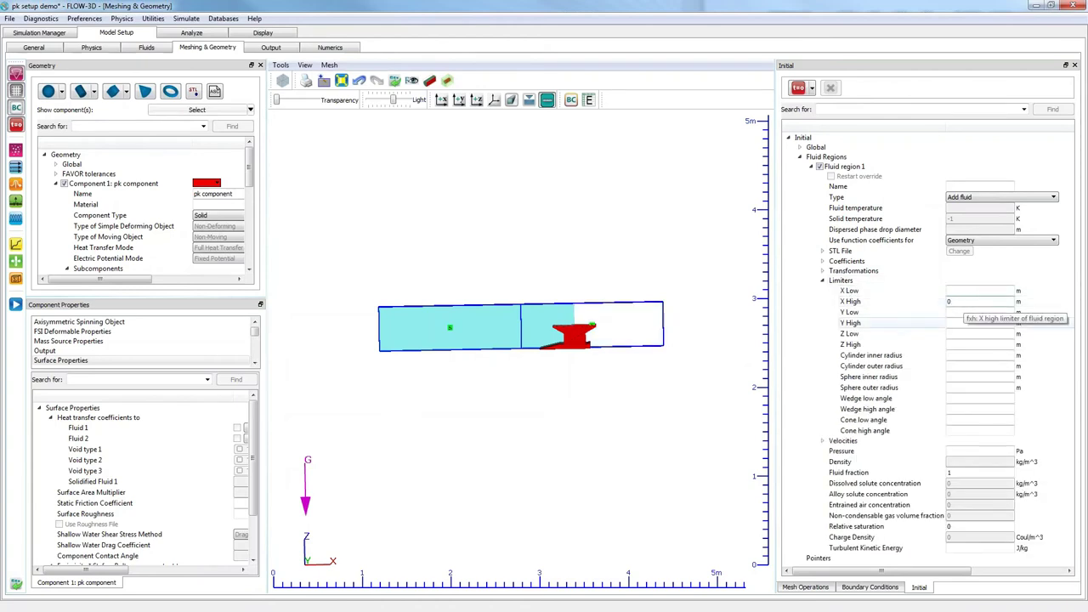
click(949, 344)
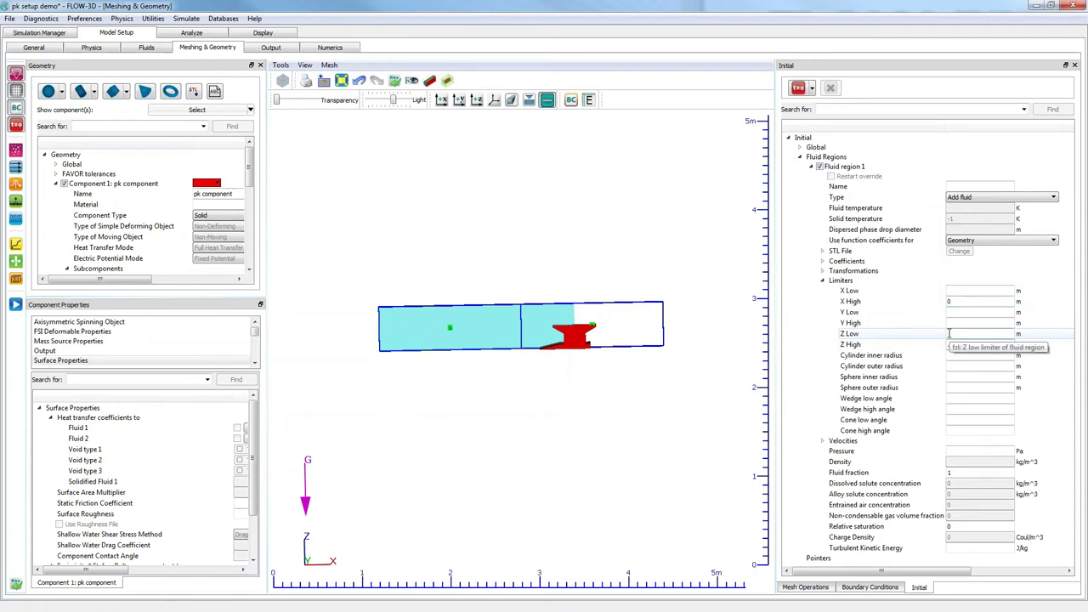
key(Return)
scroll(583, 369, up, 1)
scroll(575, 376, down, 4)
drag(572, 350, 614, 381)
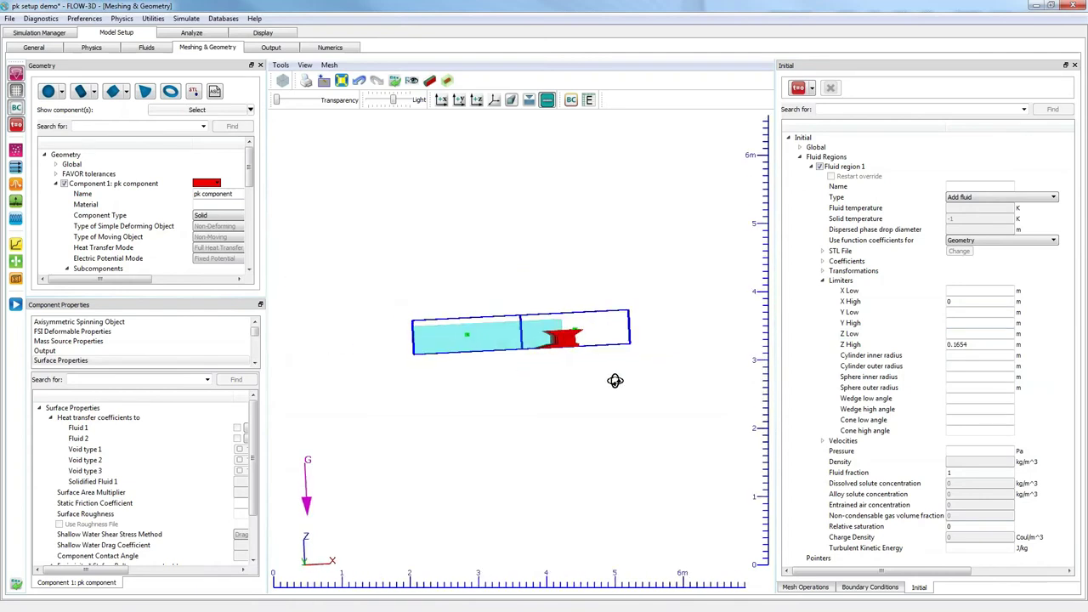
click(800, 157)
drag(574, 266, 538, 287)
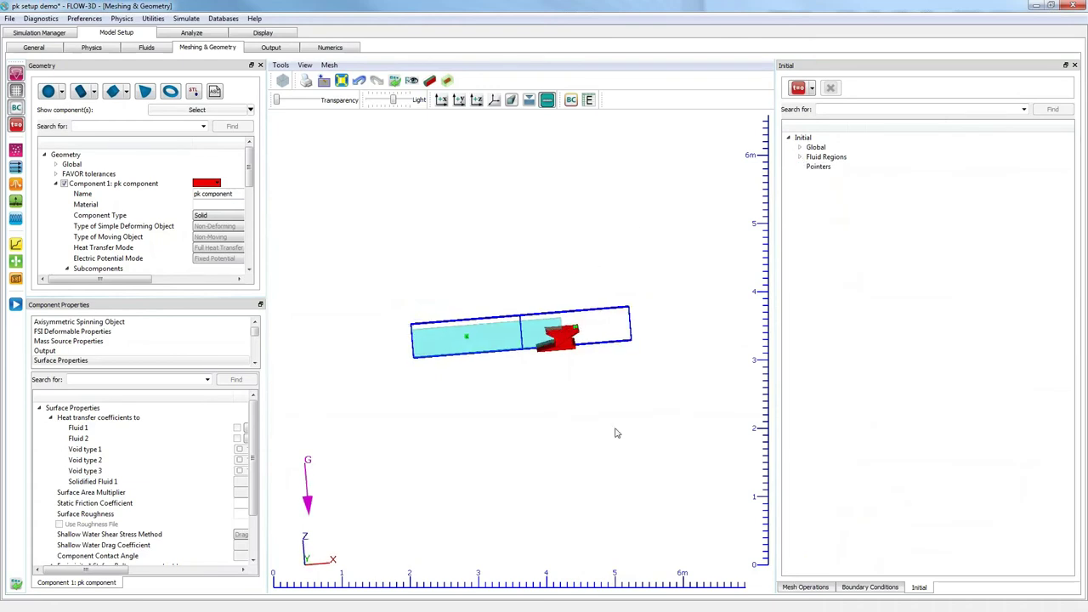
middle_drag(568, 447, 598, 355)
drag(597, 356, 599, 389)
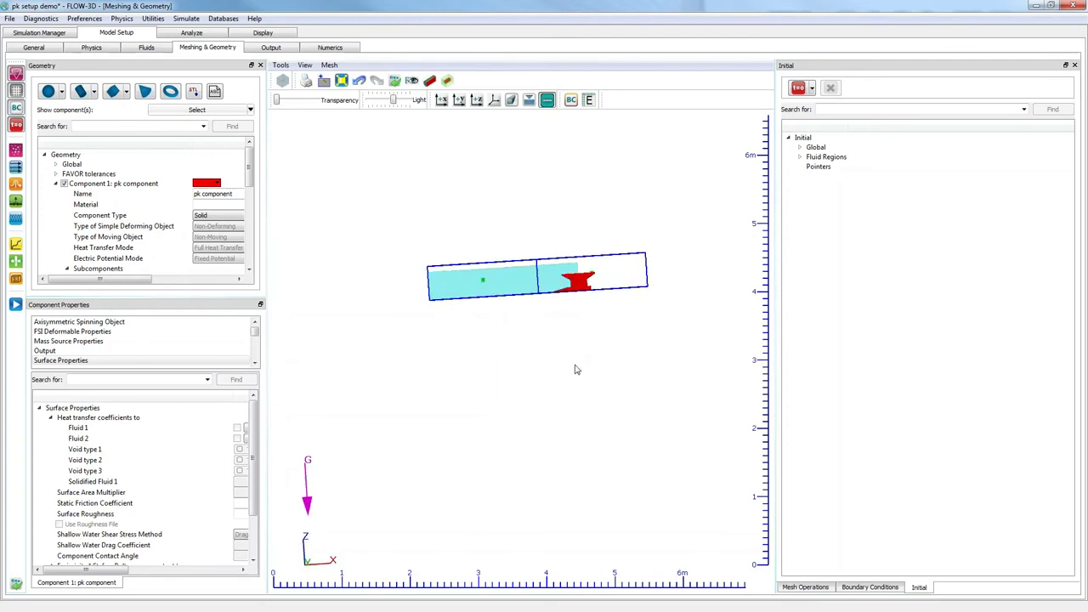
Add a flux surface whose region is a baffle plane at an X coordinate of -0.8 m.
click(15, 262)
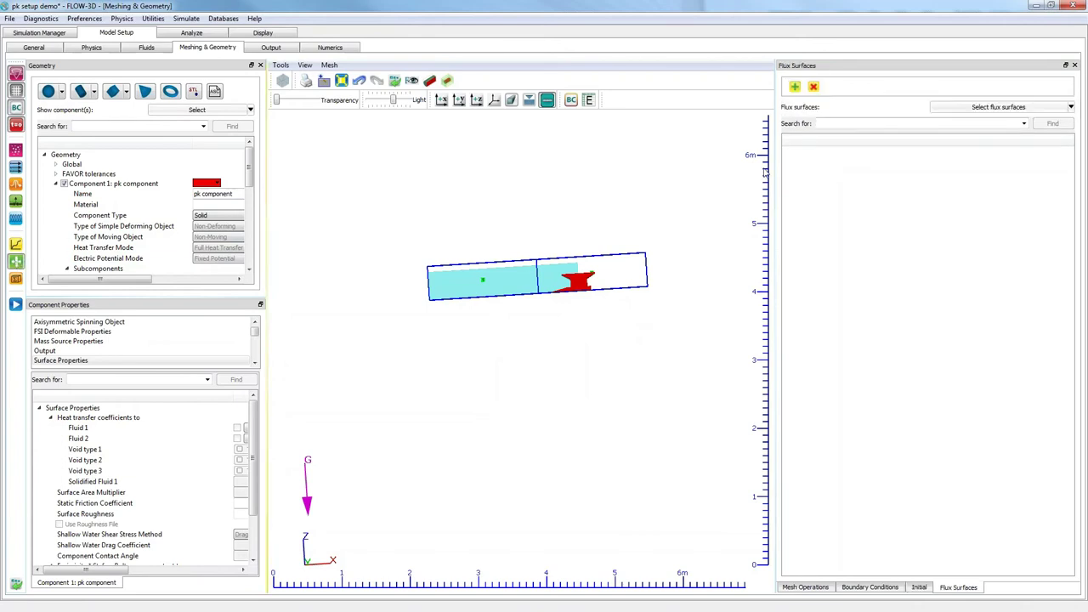
click(795, 86)
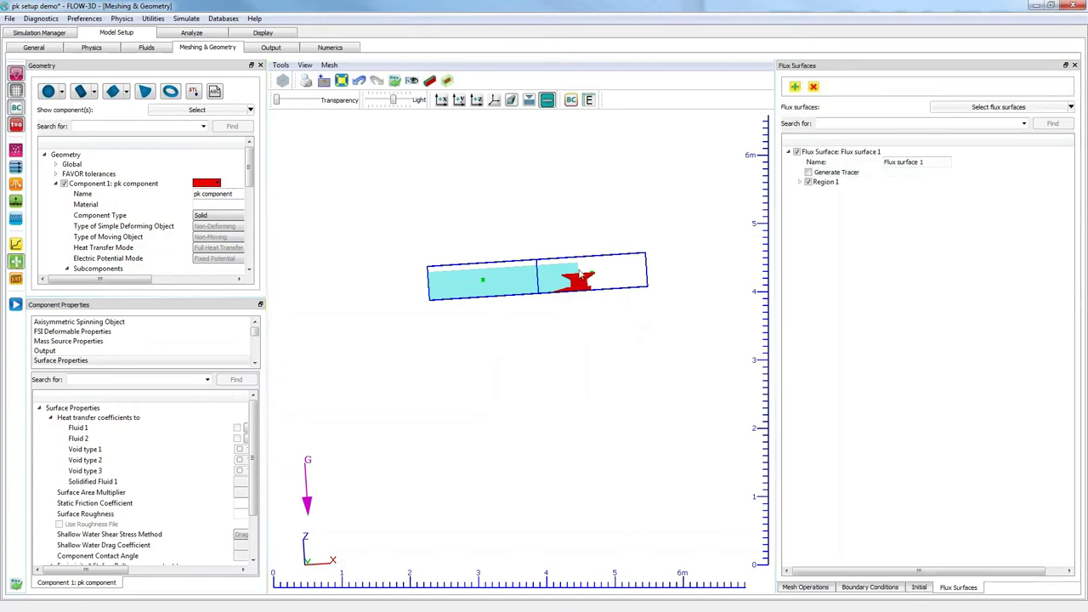
click(802, 182)
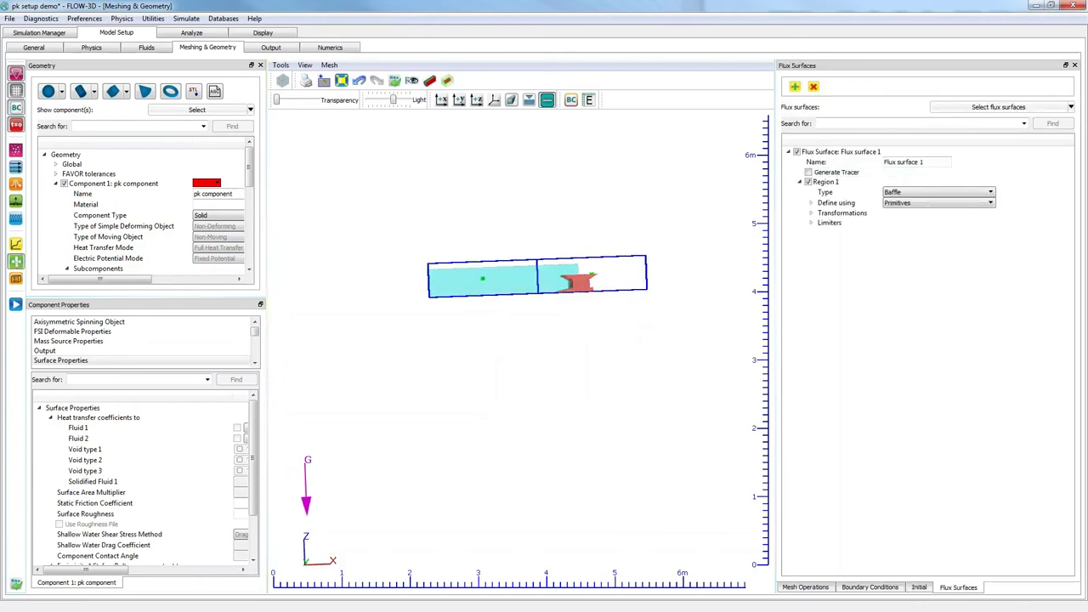
click(811, 213)
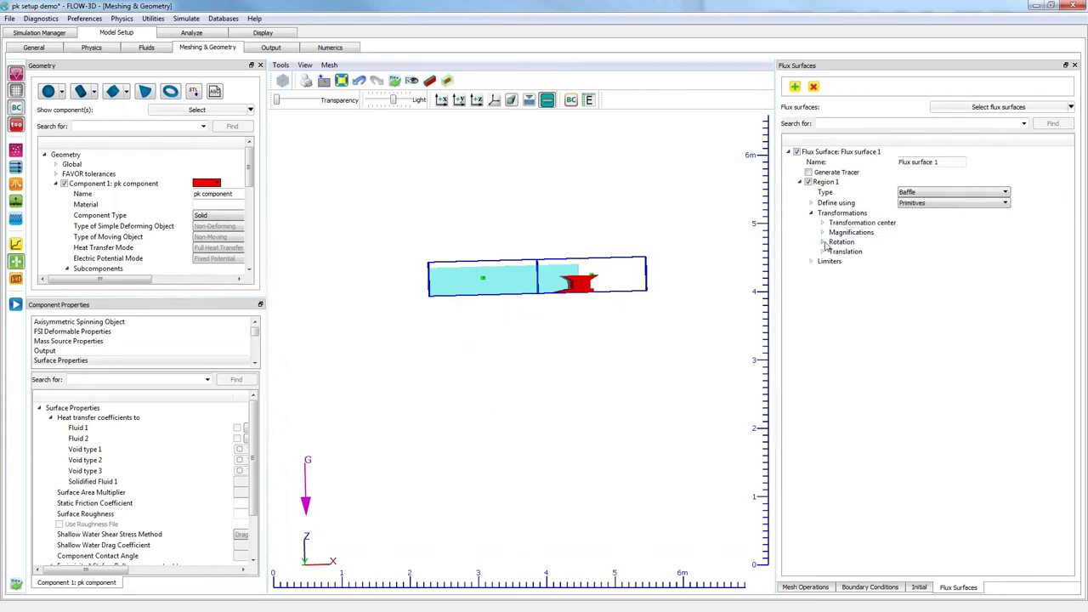
click(812, 202)
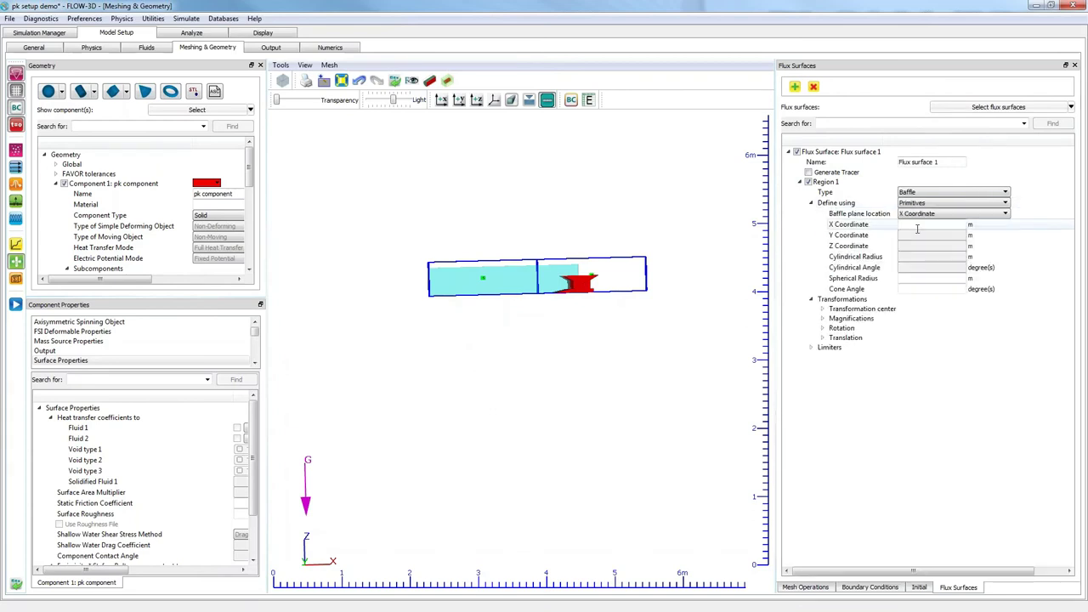
key(Return)
Examine the flux surface baffle upstream of the weir from several angles and distances.
scroll(574, 229, up, 6)
right_drag(569, 200, 542, 294)
drag(540, 292, 684, 302)
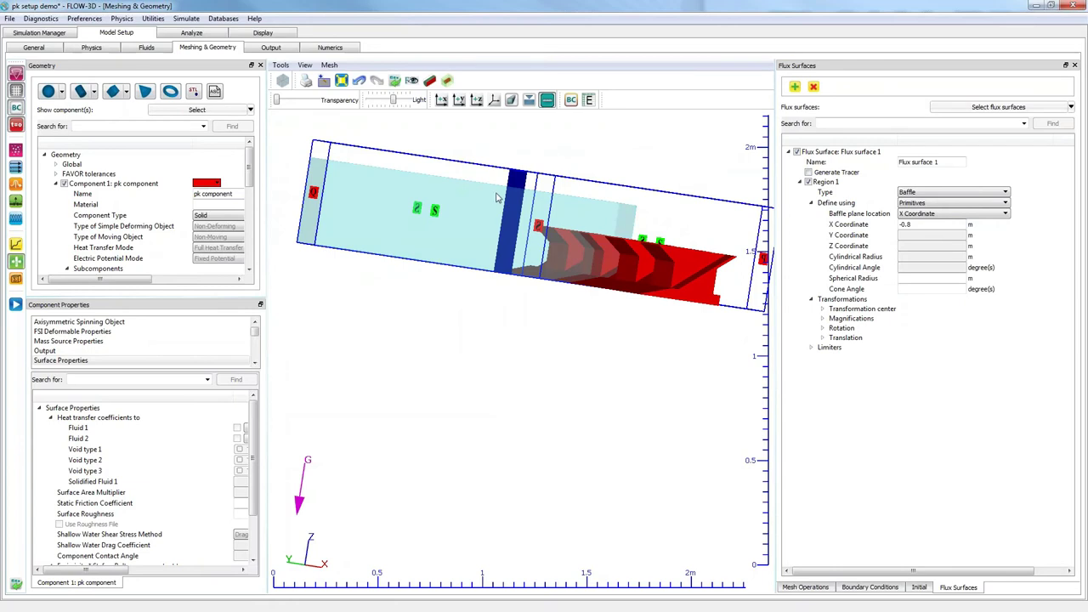
drag(513, 201, 468, 213)
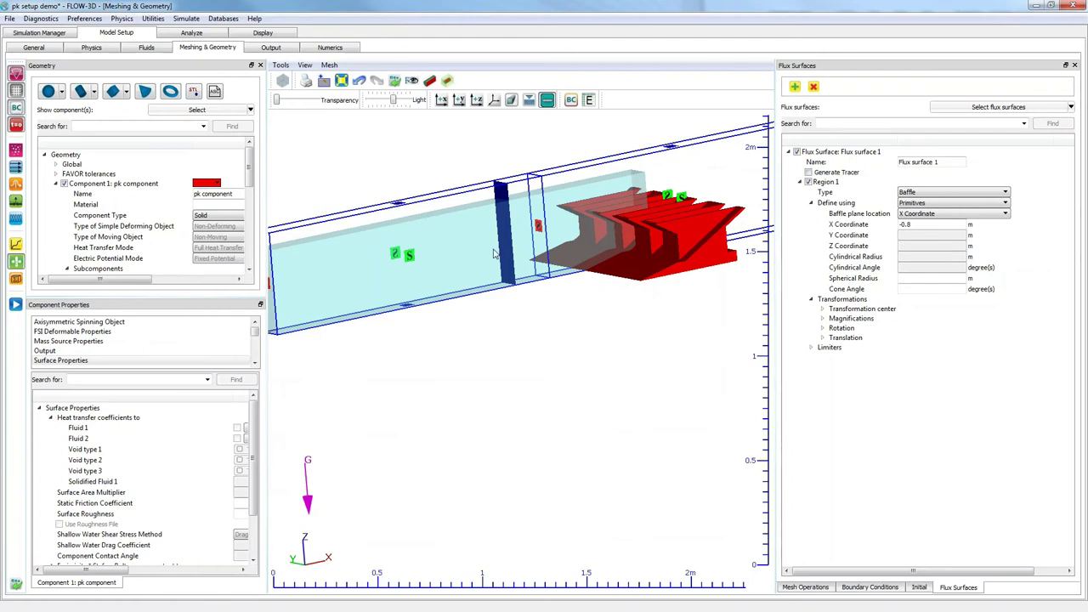
drag(498, 223, 490, 220)
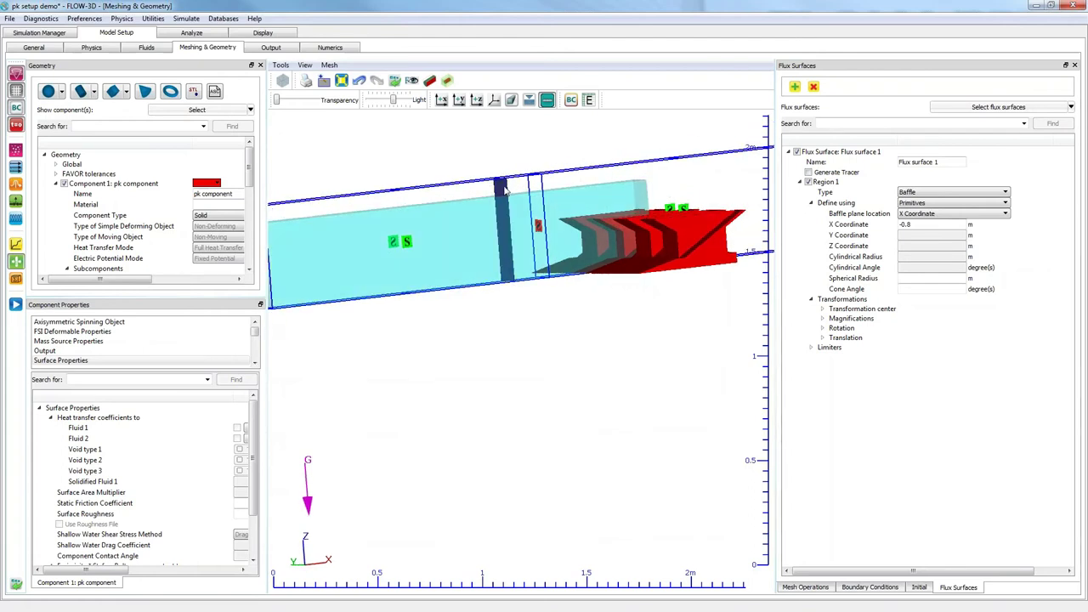
mouse_move(503, 189)
mouse_down()
mouse_move(525, 204)
mouse_move(510, 213)
mouse_move(514, 194)
mouse_up()
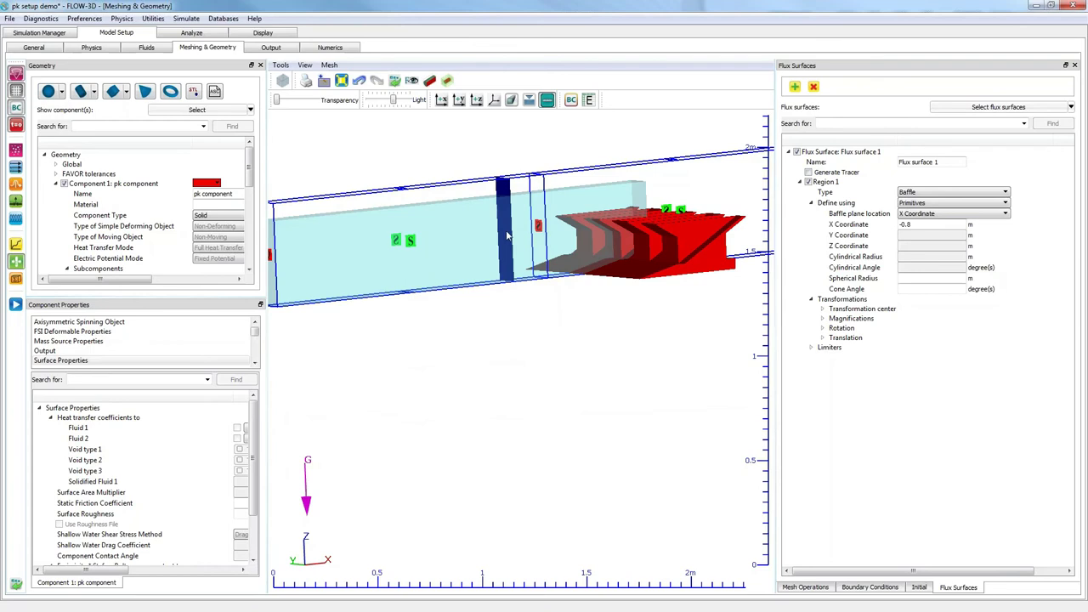
drag(604, 227, 585, 338)
scroll(551, 277, down, 5)
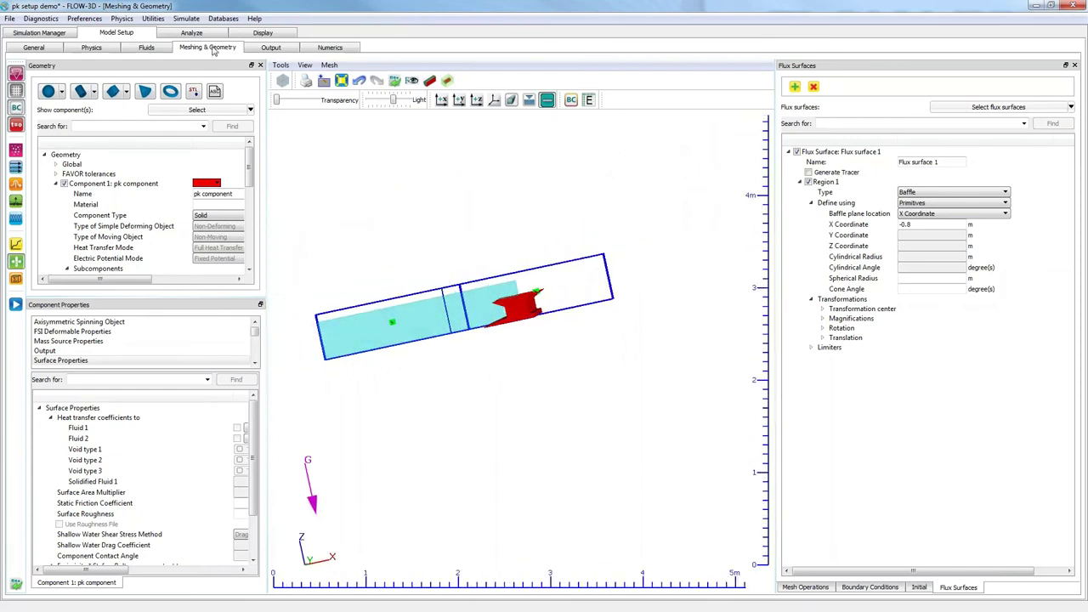
Enable the additional output of total hydraulic head 3D and include it in the selected data.
click(269, 48)
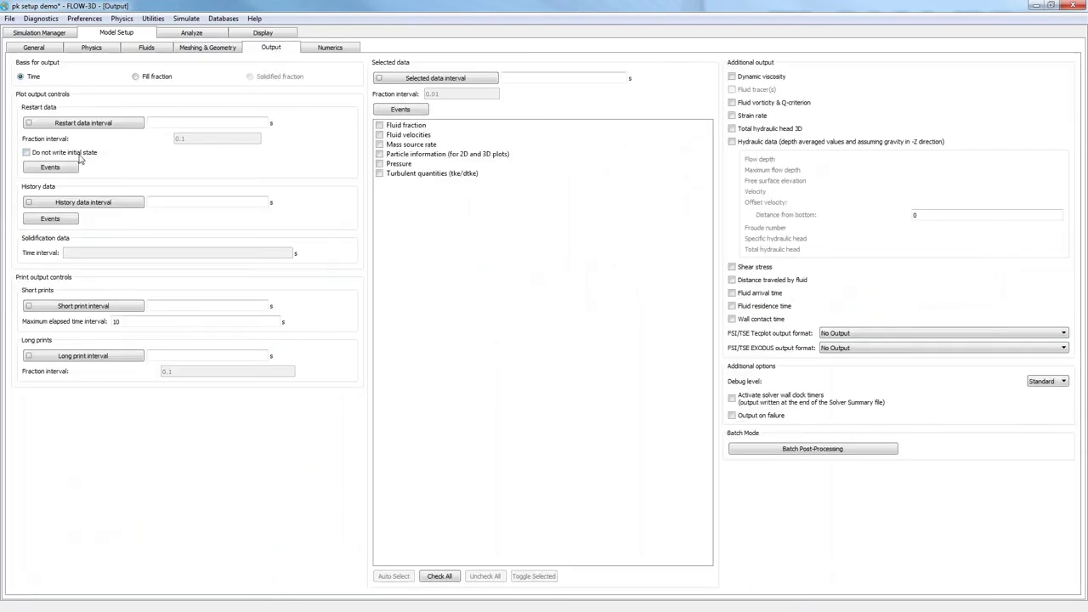
click(155, 123)
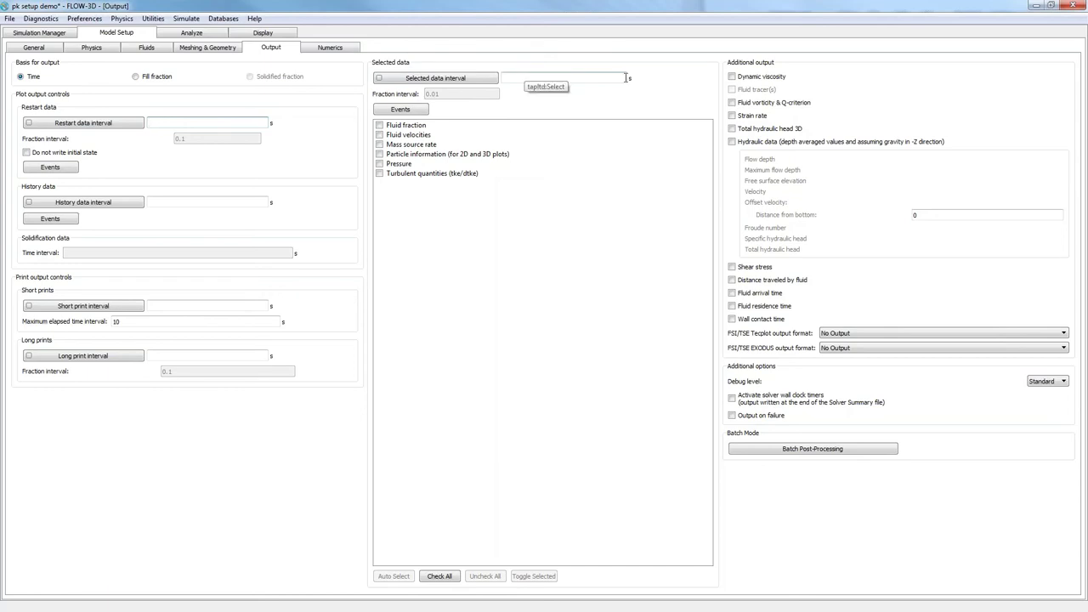
click(733, 130)
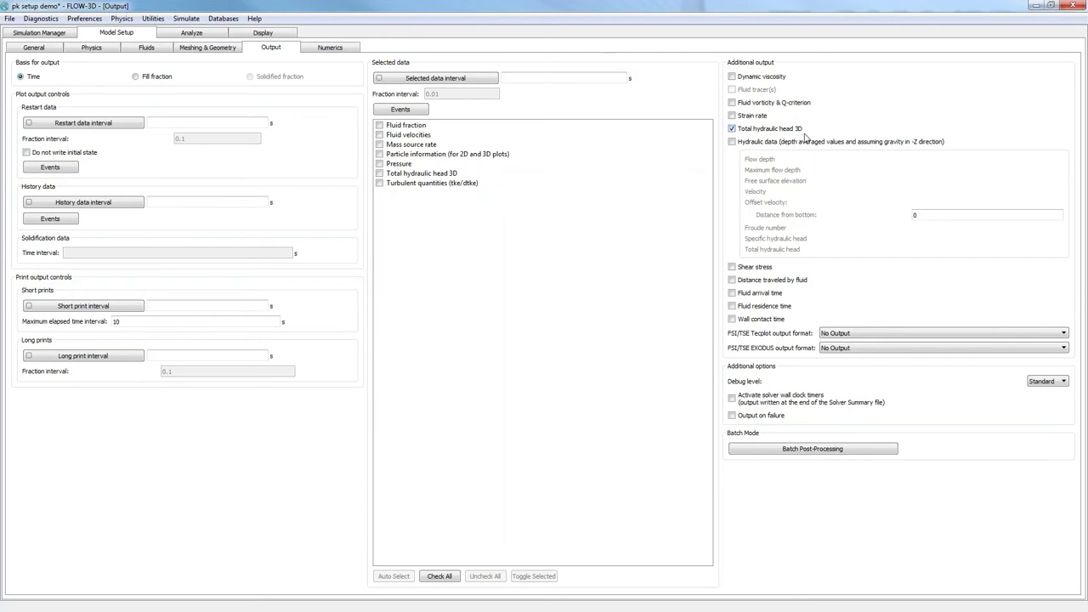
click(379, 174)
Check the numerics settings, then save the pk setup demo simulation and start its run.
click(330, 48)
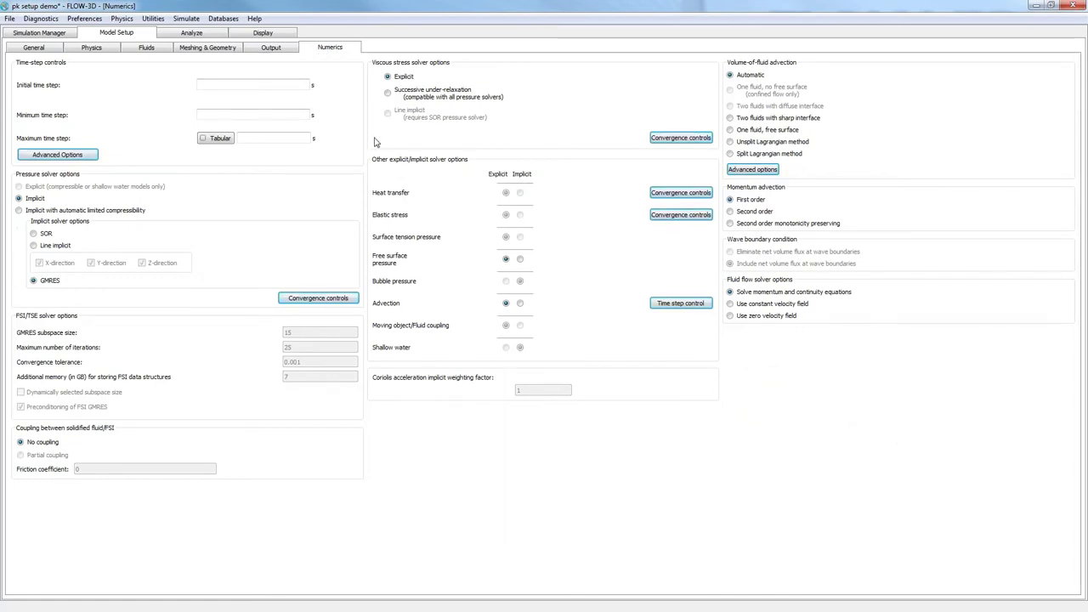
click(53, 34)
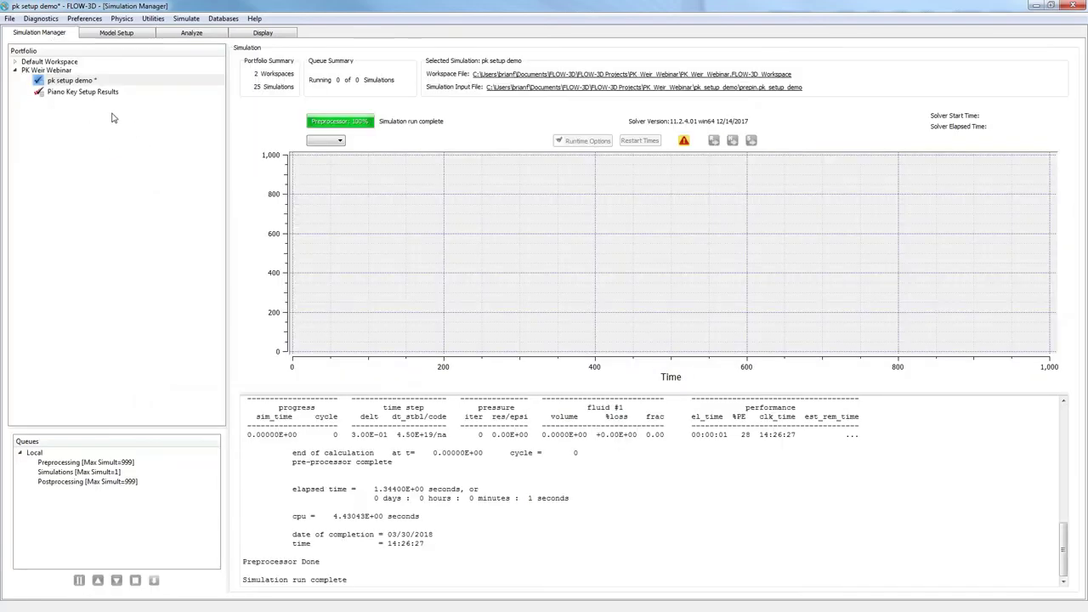
key(ctrl+s)
right_click(92, 79)
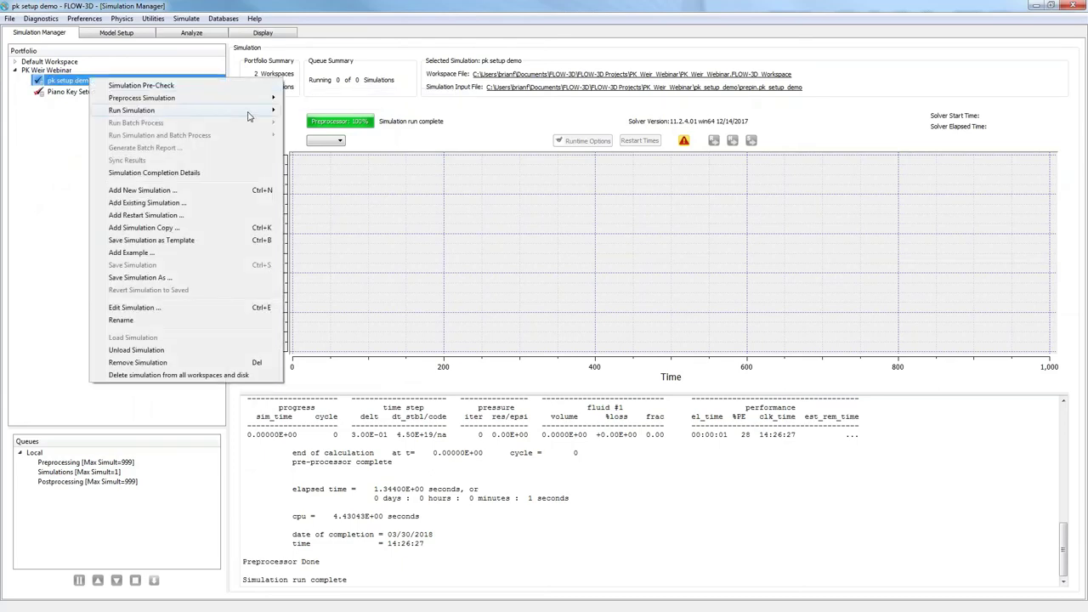
mouse_move(250, 112)
click(306, 112)
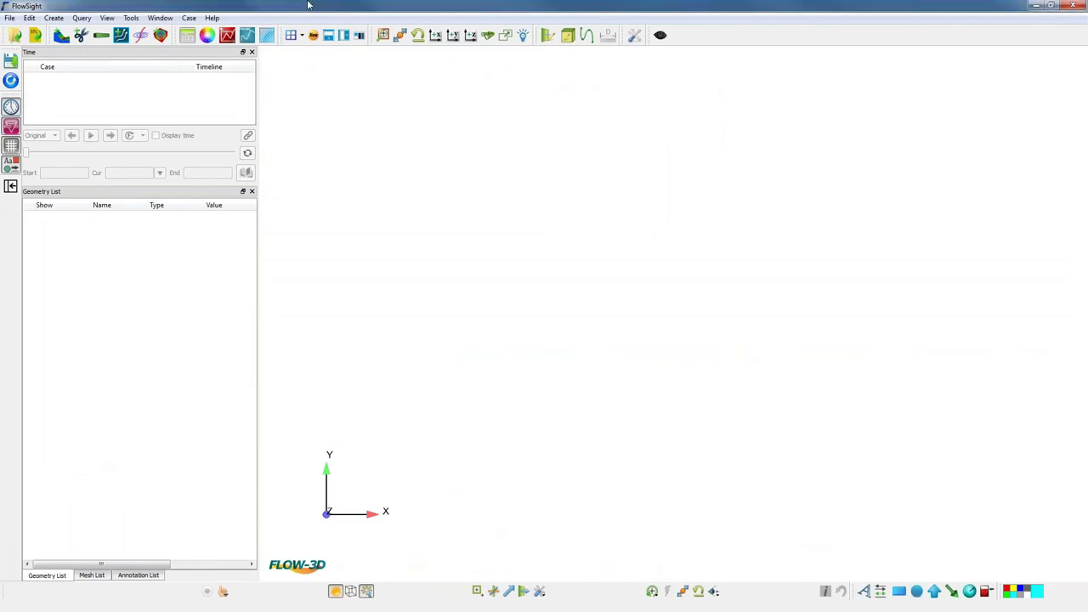
In FlowSight, load the pk setup demo results from the PK Weir Webinar workspace of the portfolio.
click(14, 36)
drag(2, 101, 574, 64)
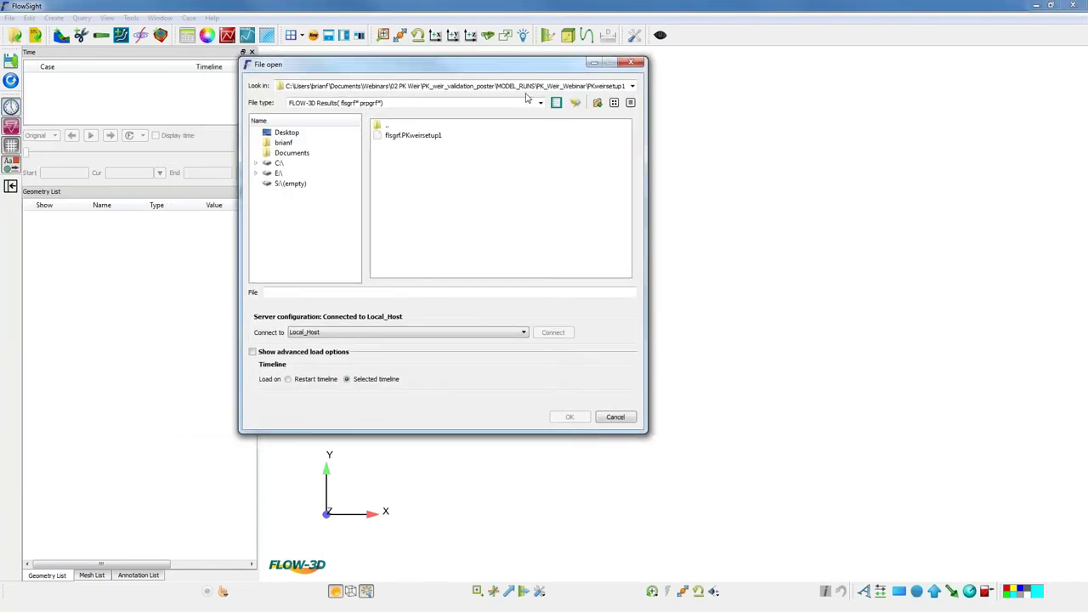
click(557, 103)
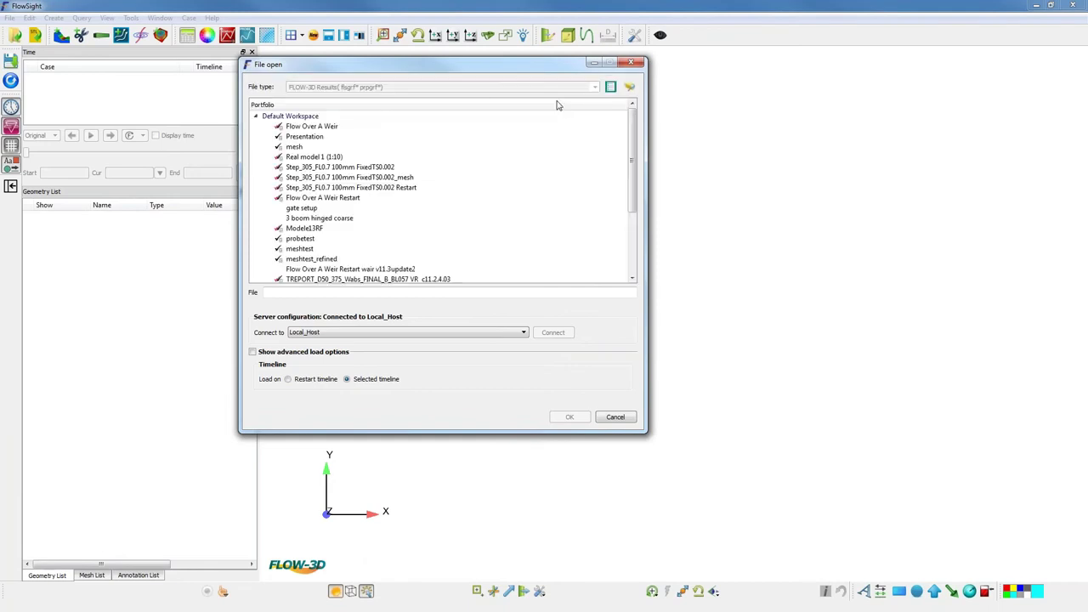
click(255, 116)
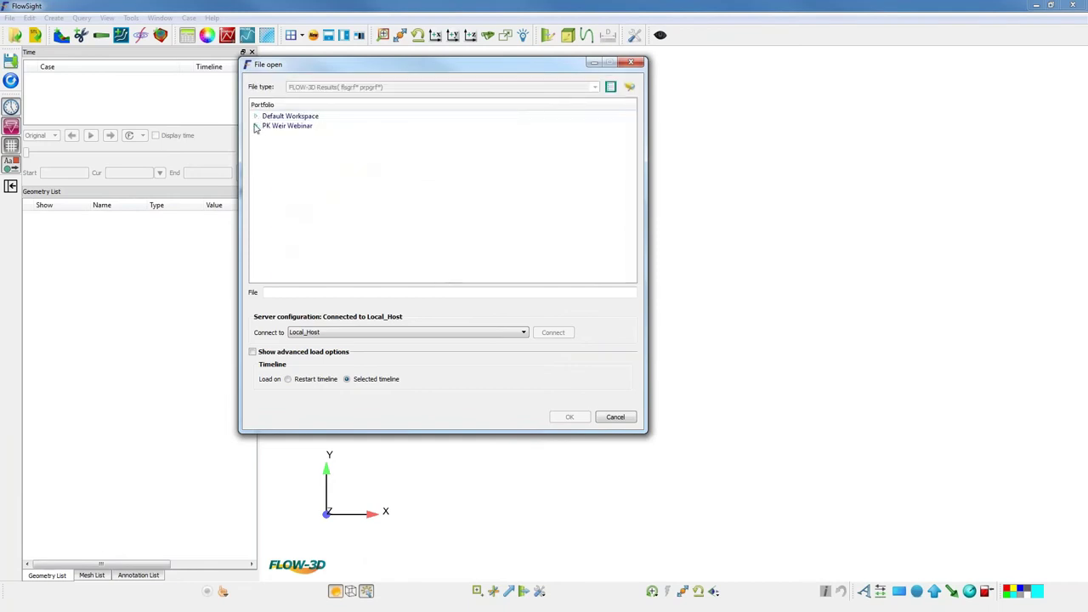
click(256, 126)
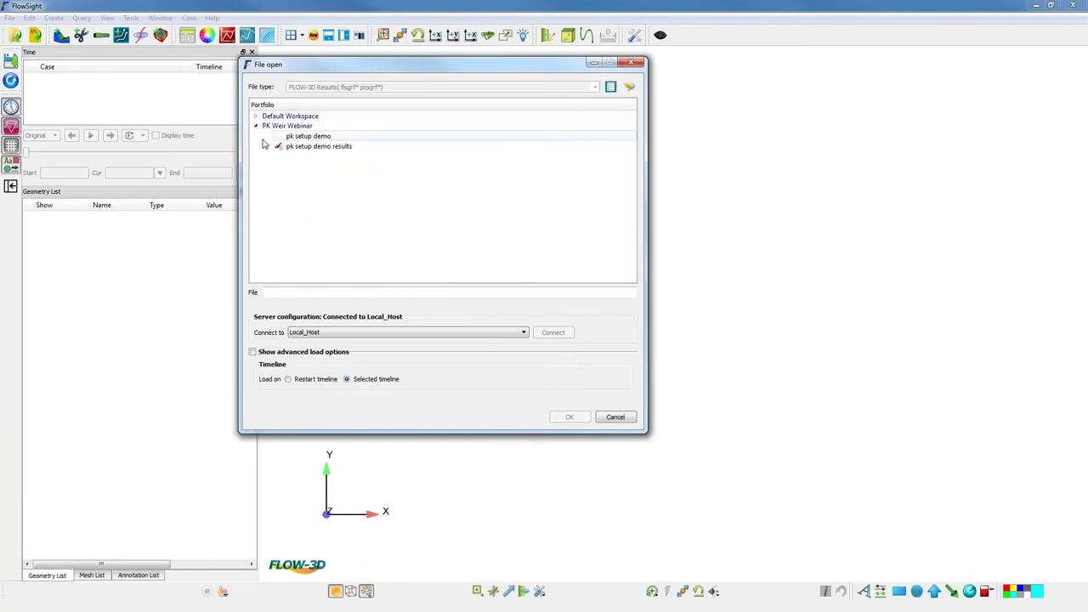
click(316, 146)
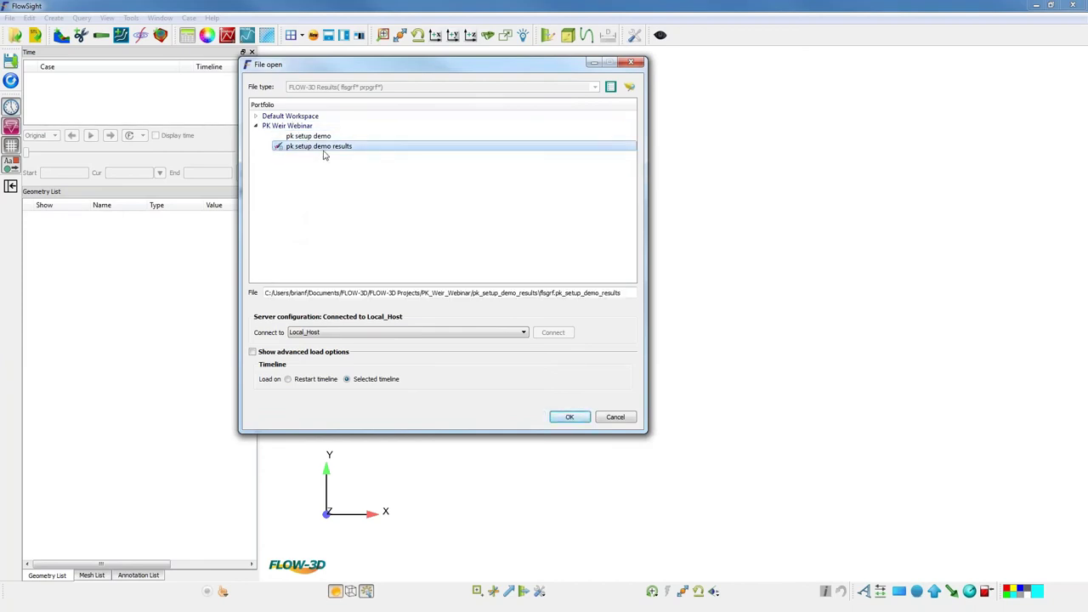
click(567, 417)
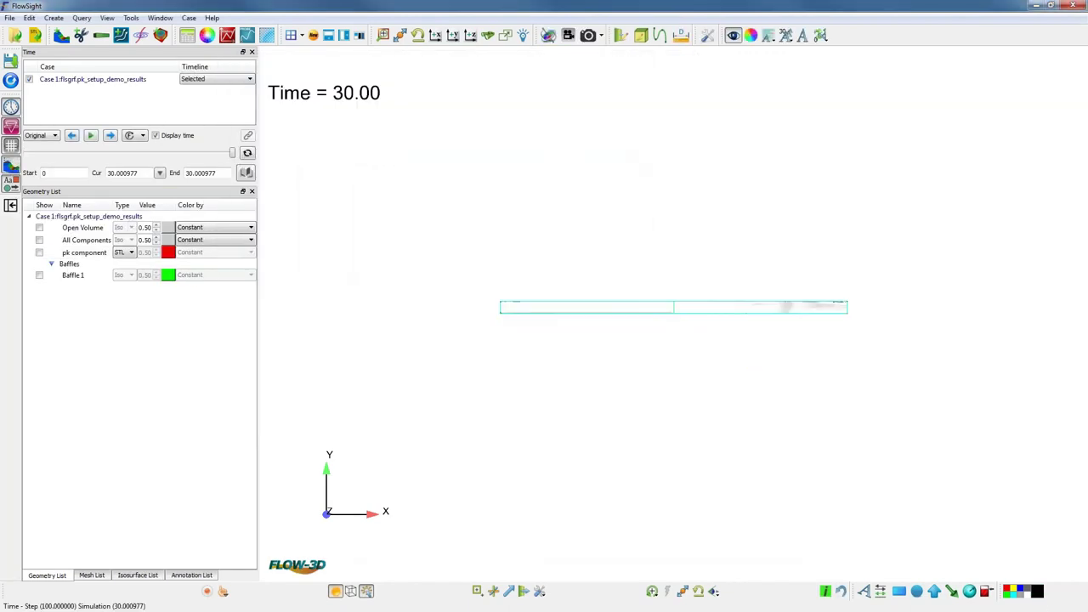
Turn the results to a side view and look through the mesh, isosurface, annotation and geometry lists.
drag(756, 405, 745, 446)
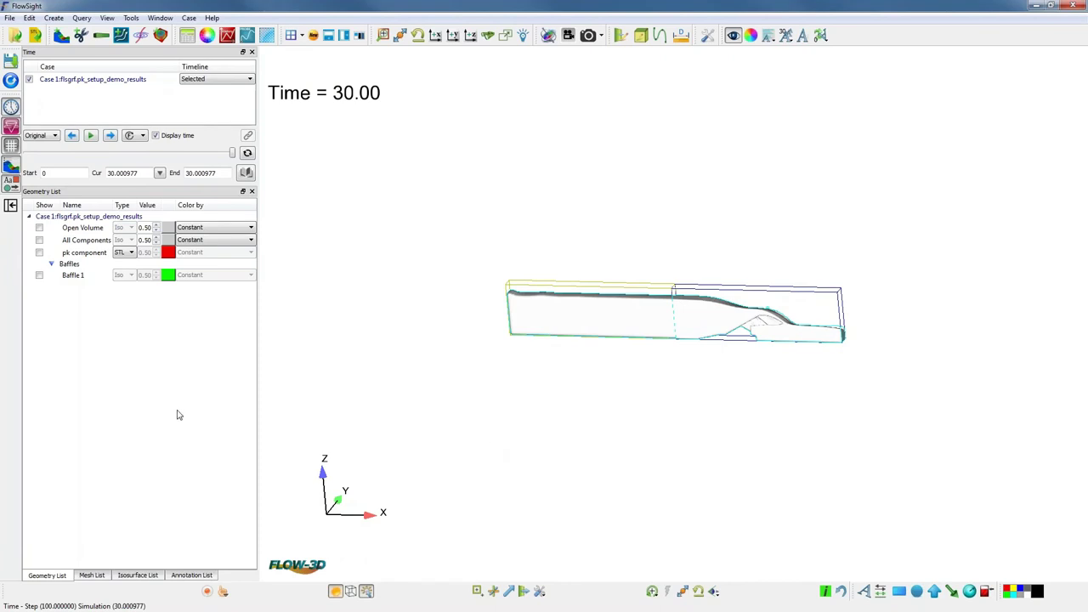
click(92, 576)
click(130, 577)
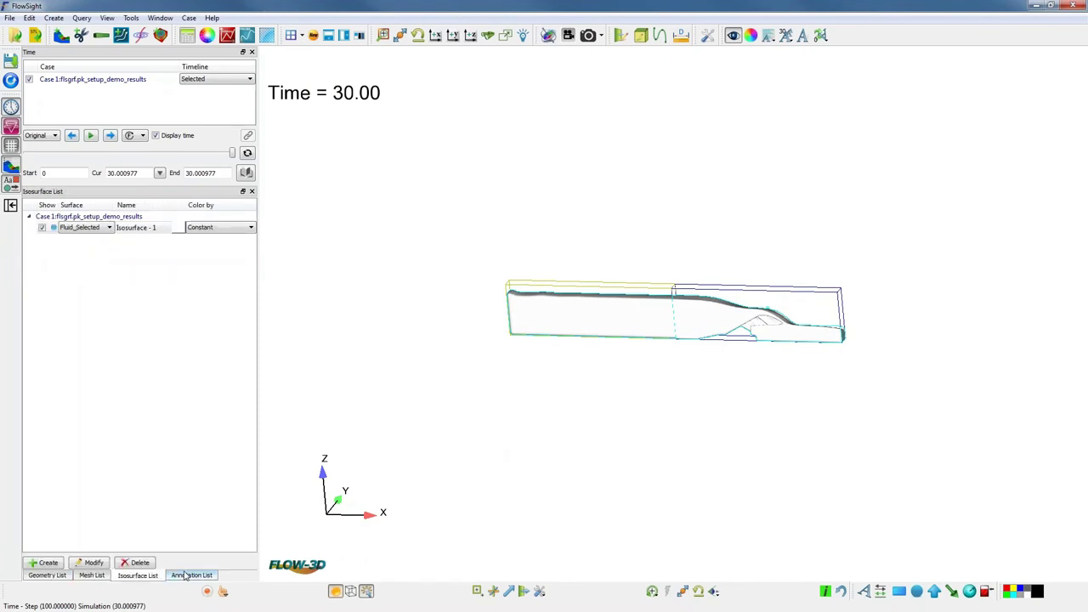
click(187, 576)
click(143, 577)
click(92, 576)
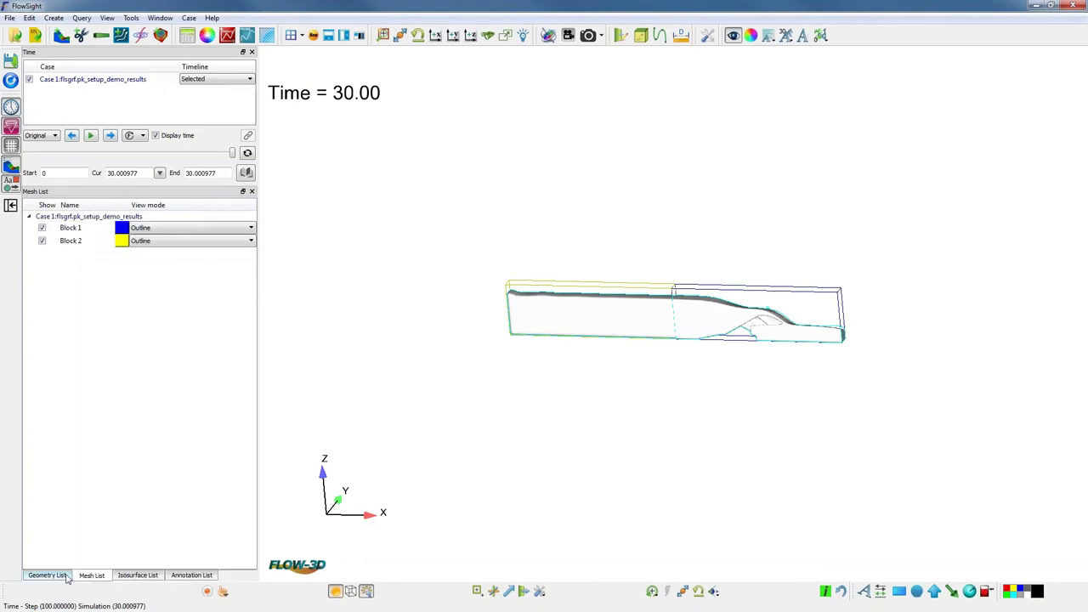
click(62, 577)
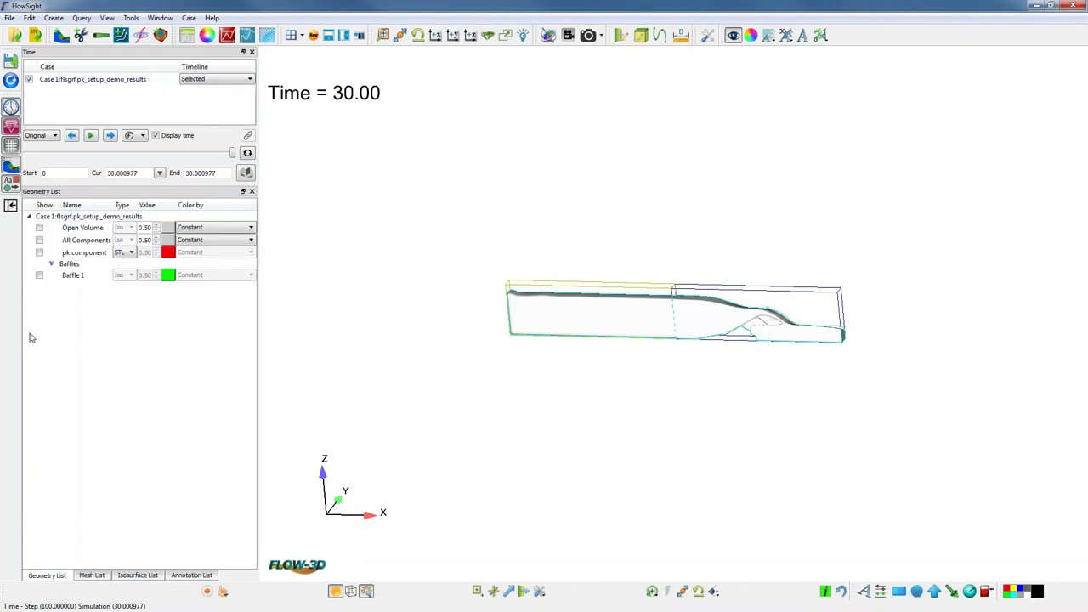
Show the pk component and Baffle 1 together with the fluid.
click(39, 252)
drag(674, 405, 590, 454)
click(39, 277)
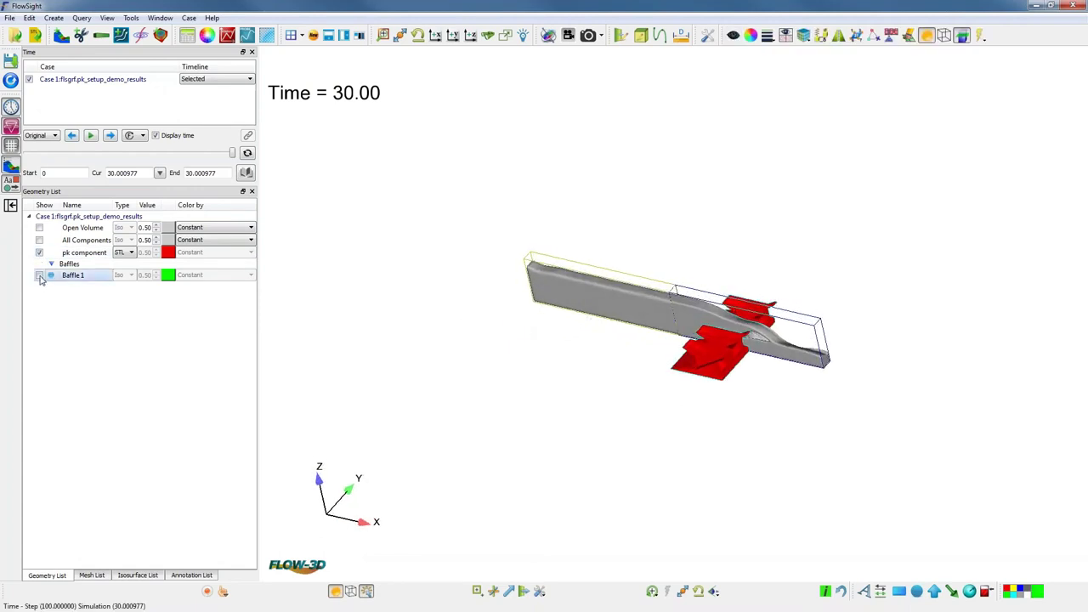
click(39, 275)
drag(573, 357, 666, 369)
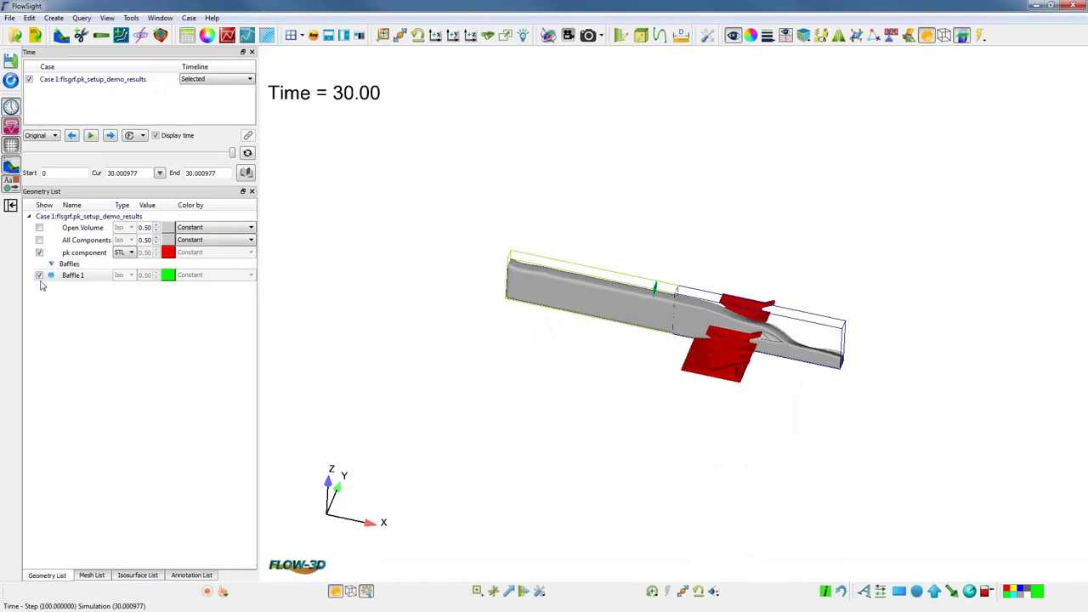
Colour the pk component light grey (RGB 204, 204, 204).
click(169, 252)
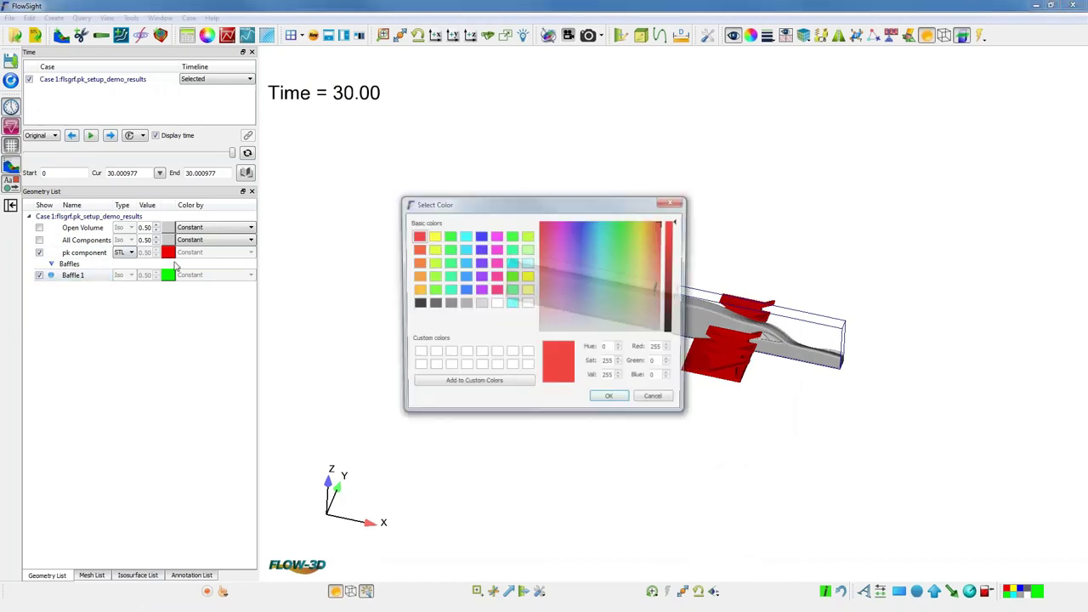
click(479, 303)
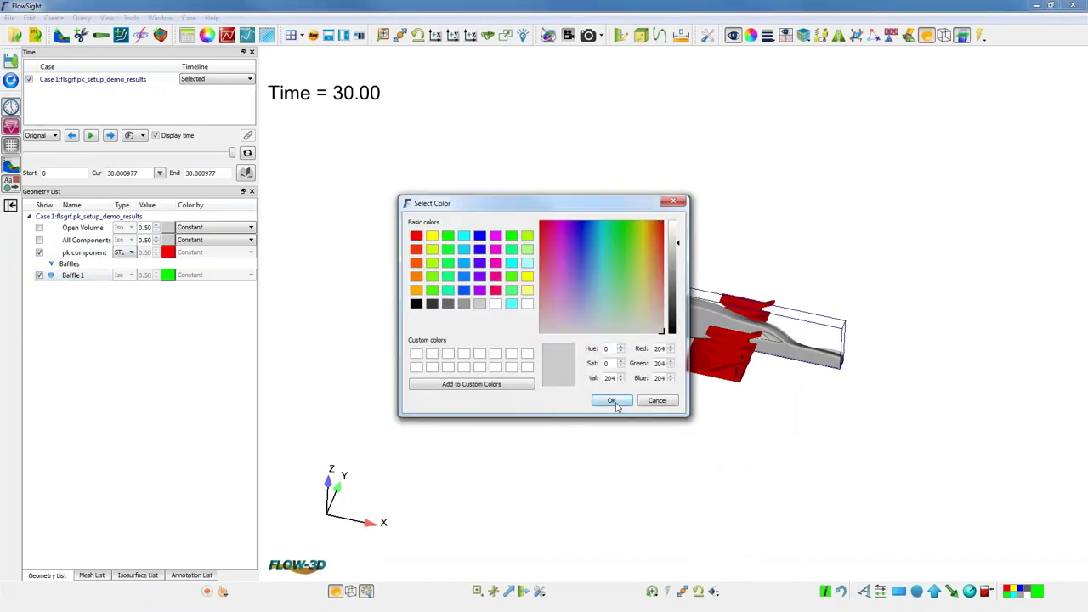
click(611, 401)
drag(753, 408, 662, 357)
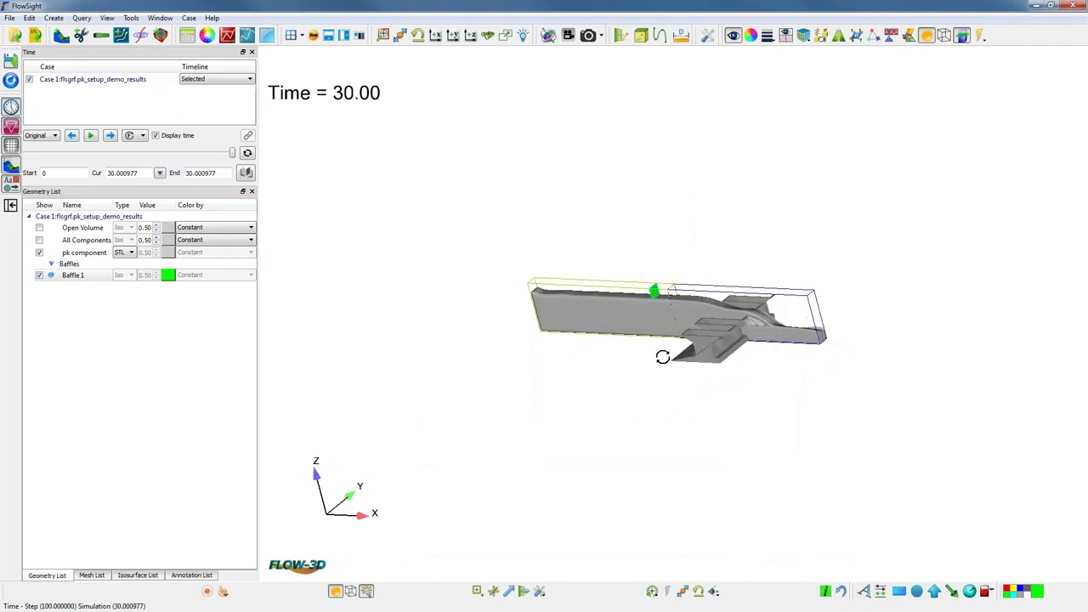
Hide the outlines of mesh Block 1 and Block 2.
click(90, 577)
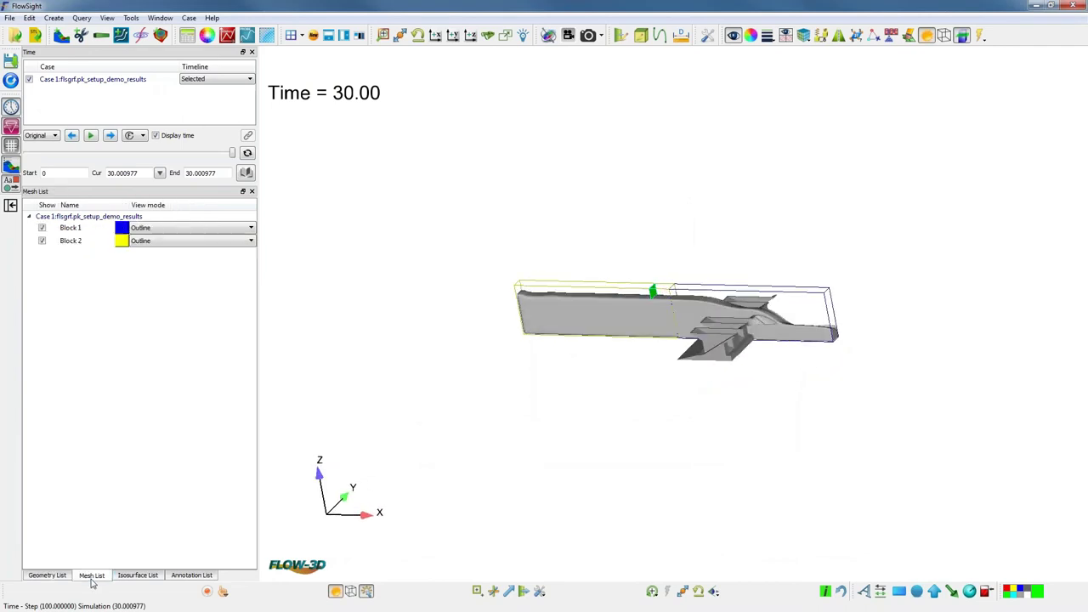
click(44, 242)
click(42, 242)
click(43, 228)
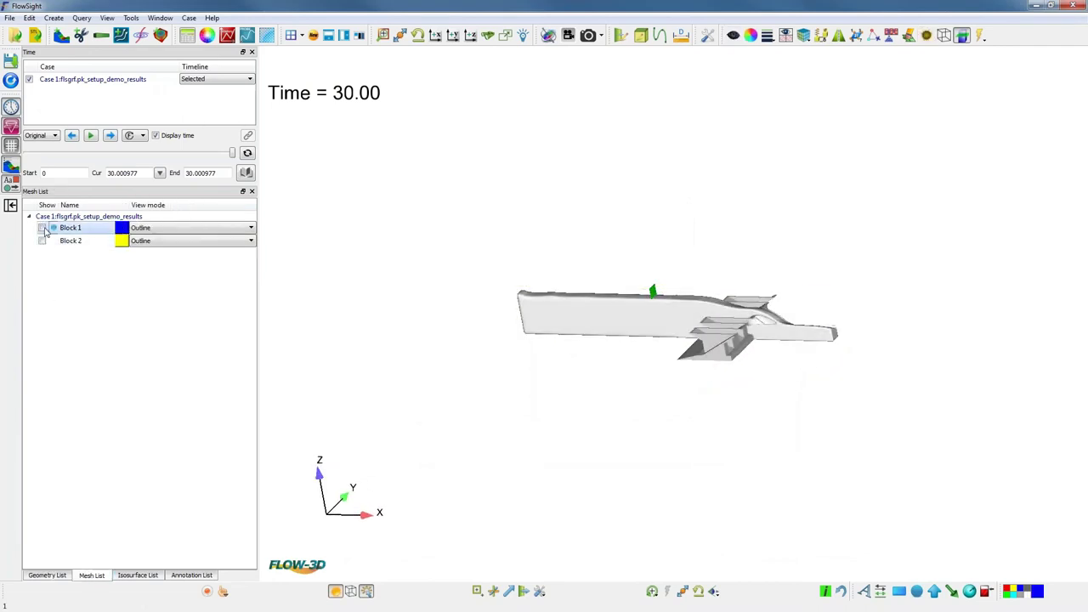
Colour the fluid isosurface, Isosurface - 1, by the selected velocity variable (Velocity___Selected).
click(130, 577)
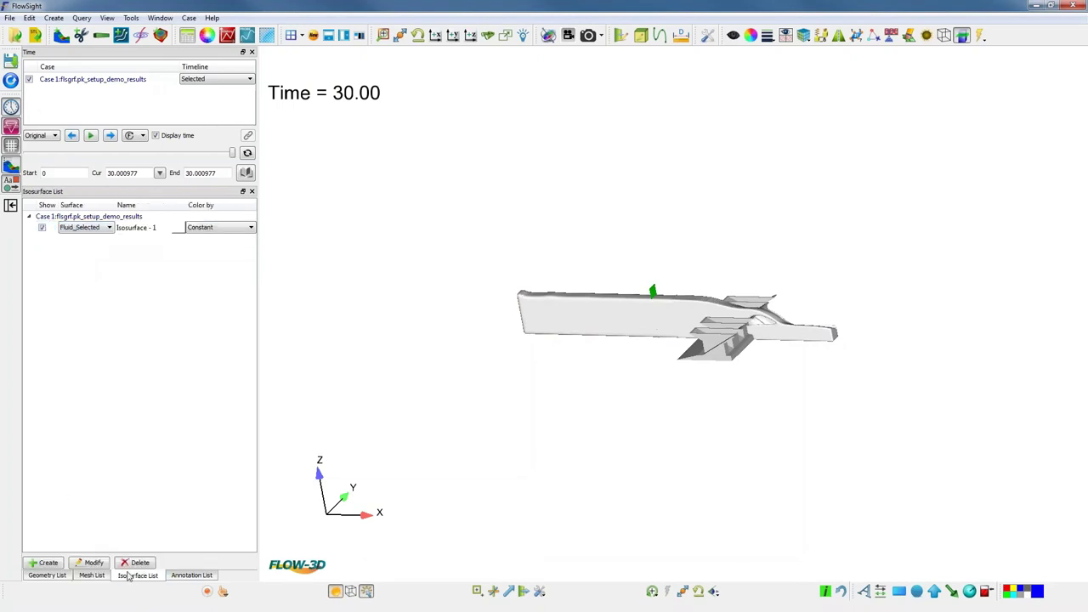
click(126, 228)
click(127, 227)
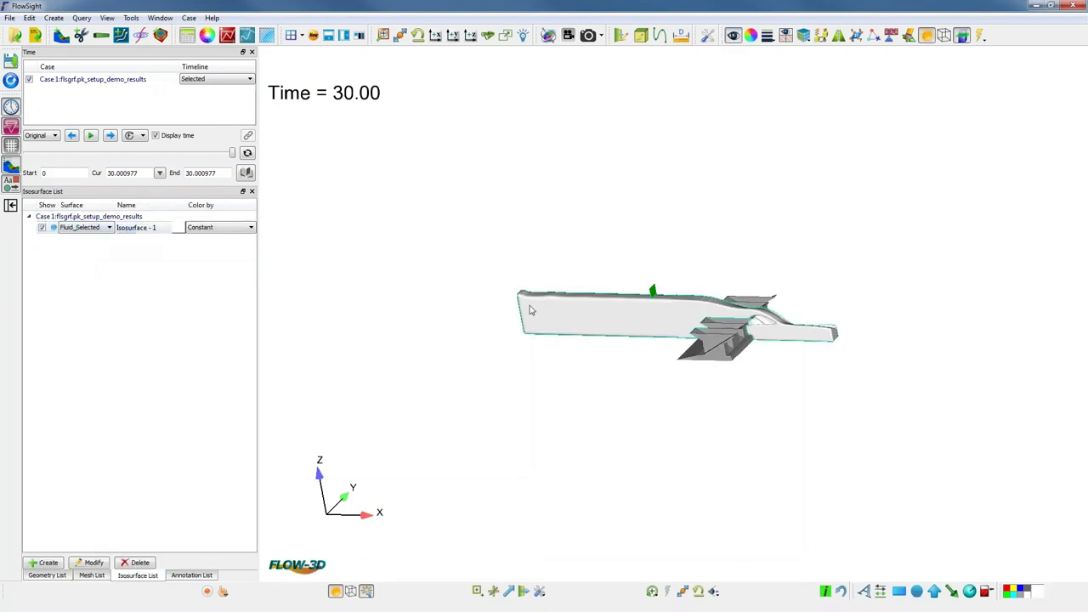
mouse_move(792, 416)
mouse_down()
mouse_move(671, 462)
mouse_move(695, 408)
mouse_move(783, 443)
mouse_move(682, 427)
mouse_up()
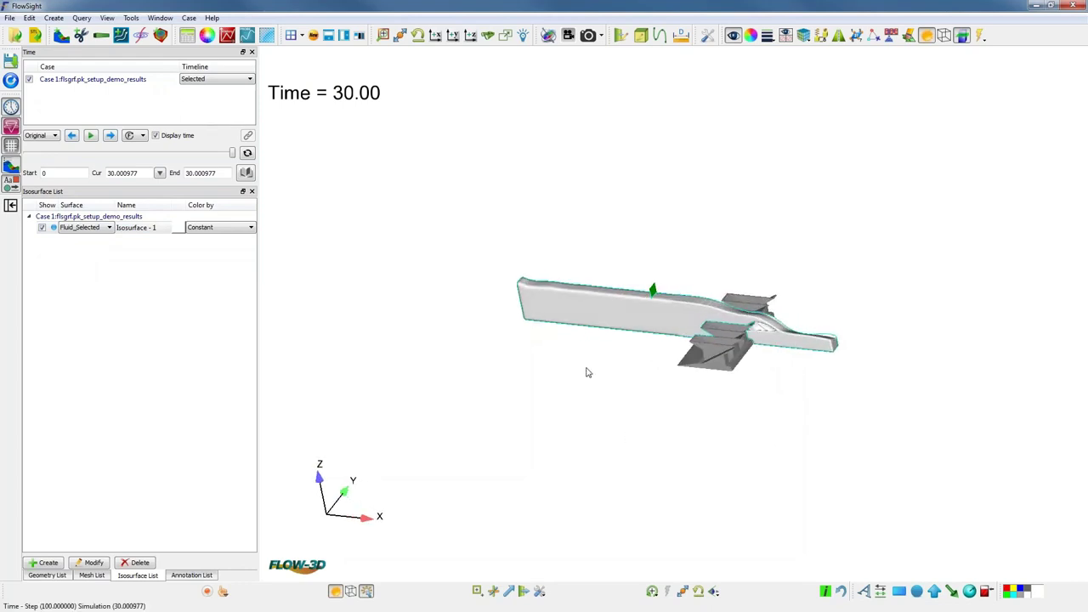
drag(736, 387, 621, 429)
click(242, 227)
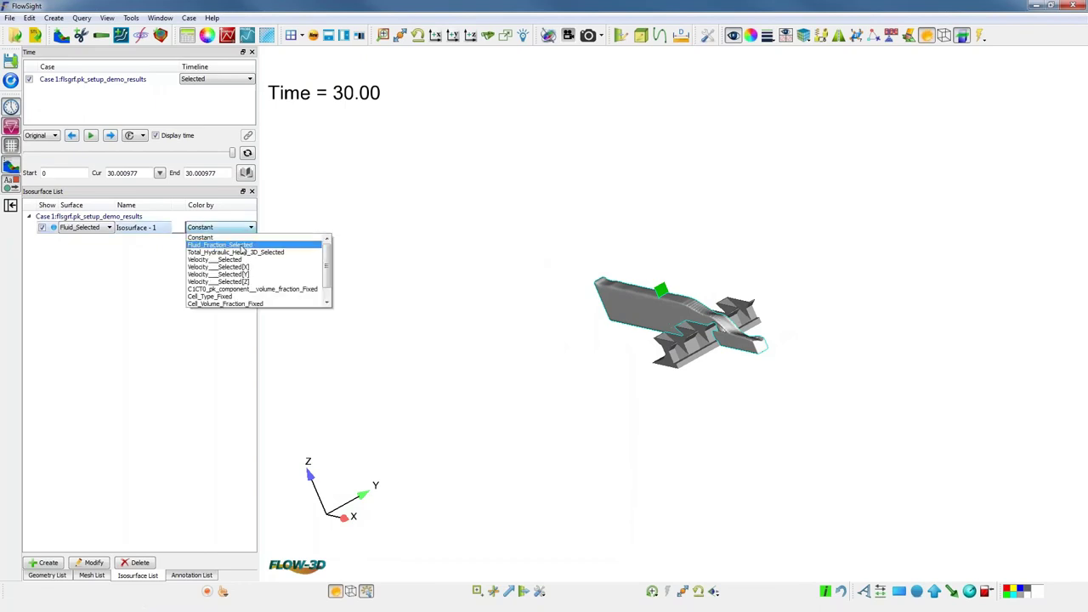
click(247, 260)
click(251, 227)
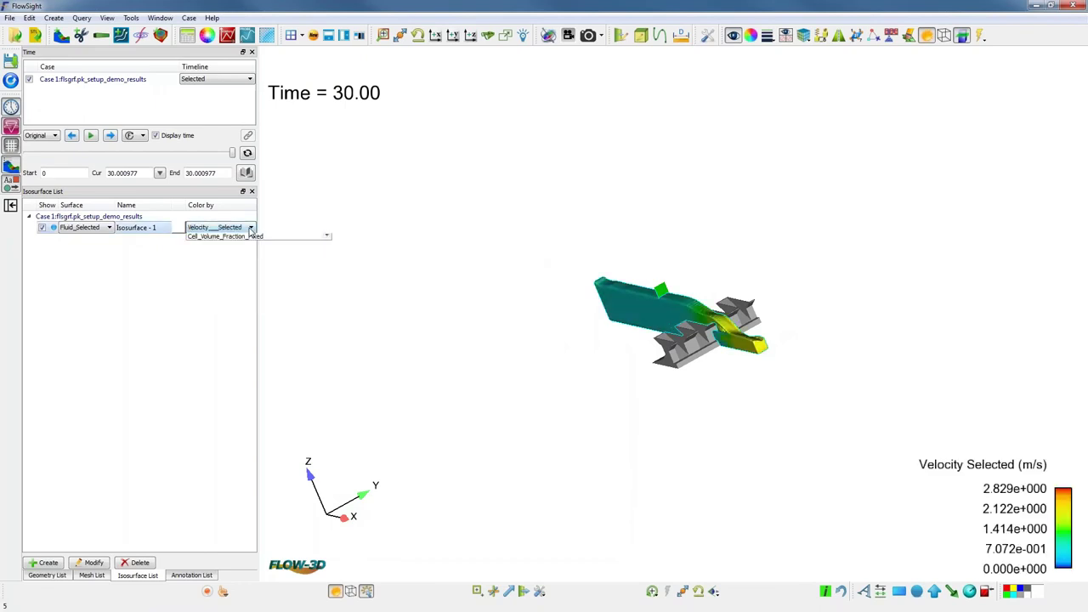
scroll(244, 269, up, 1)
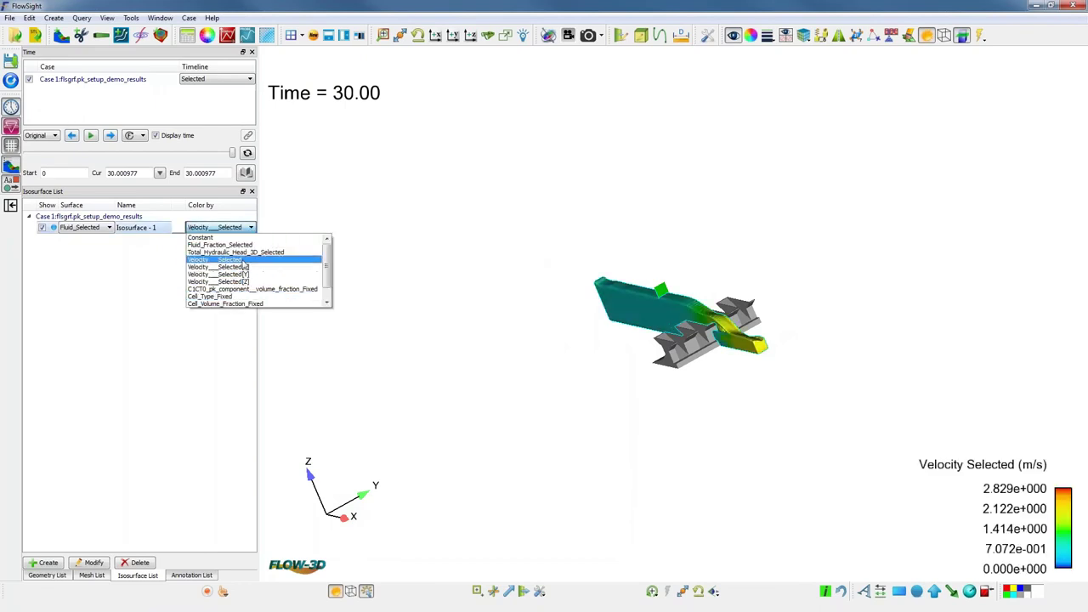
click(243, 260)
Make the velocity-coloured fluid isosurface semi-transparent so the baffle and weir can be seen through the water.
drag(767, 371, 841, 357)
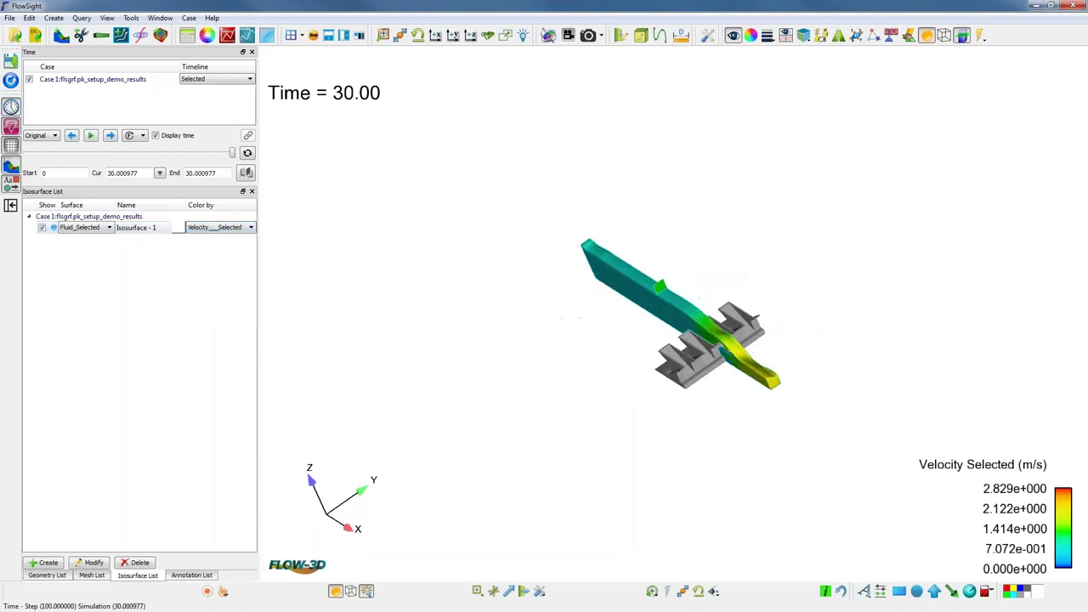
right_click(139, 236)
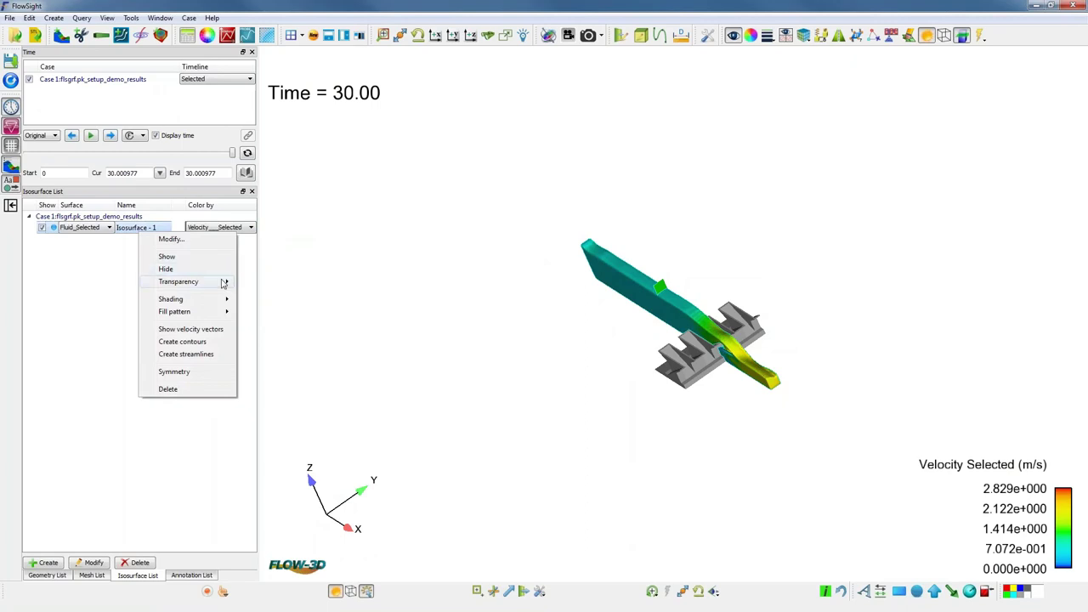
mouse_move(226, 281)
drag(237, 284, 263, 286)
drag(724, 351, 799, 369)
scroll(763, 370, up, 5)
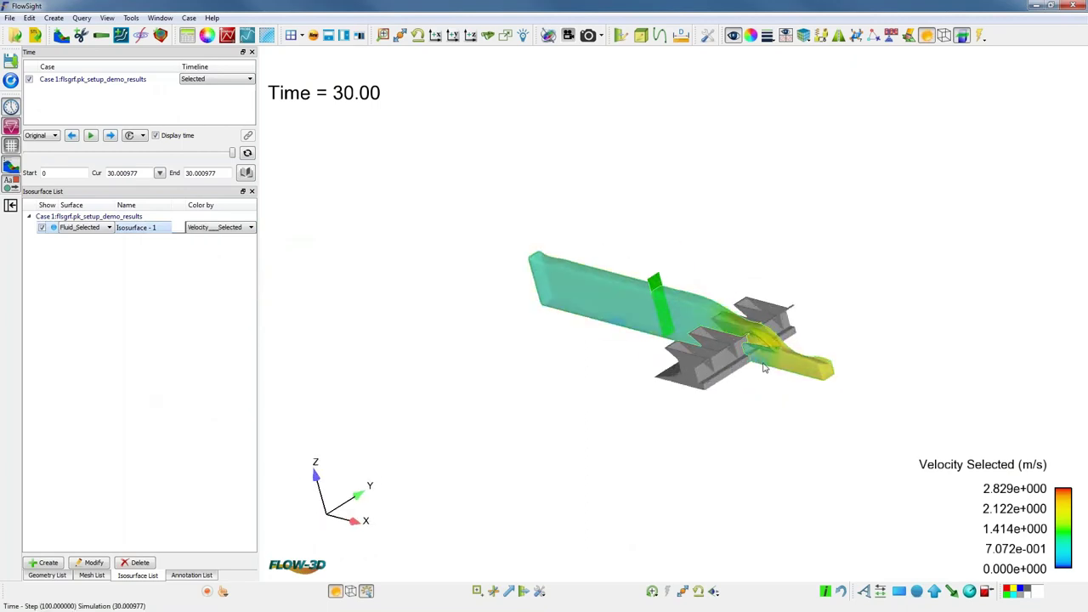
scroll(759, 370, up, 3)
middle_drag(694, 377, 595, 262)
drag(595, 263, 775, 438)
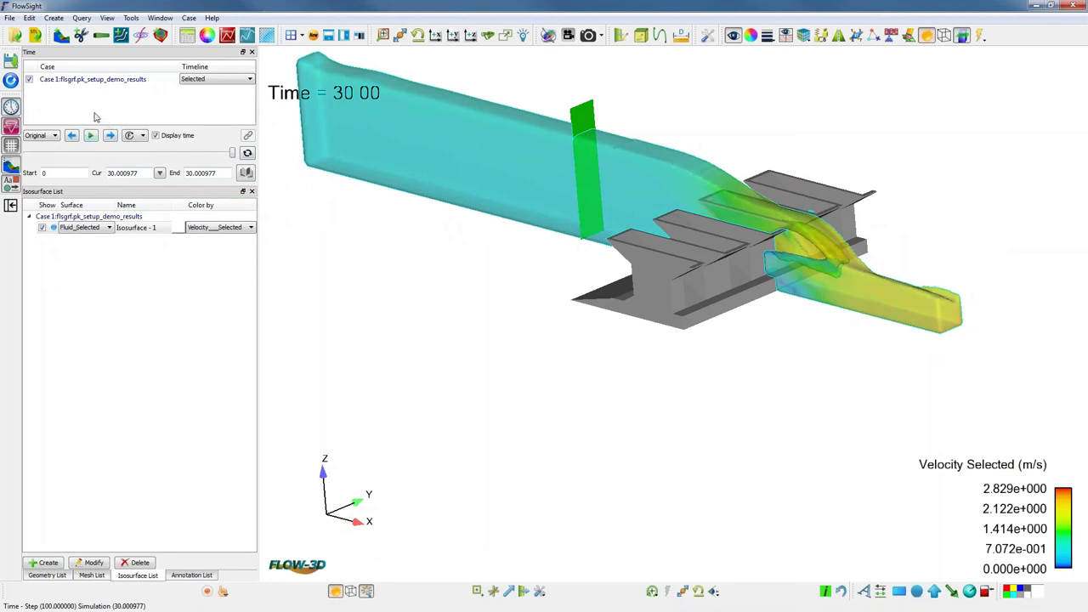
Play the flow results from time 0, stop partway, and return to the final time of 30.00.
drag(233, 153, 156, 153)
drag(156, 154, 12, 153)
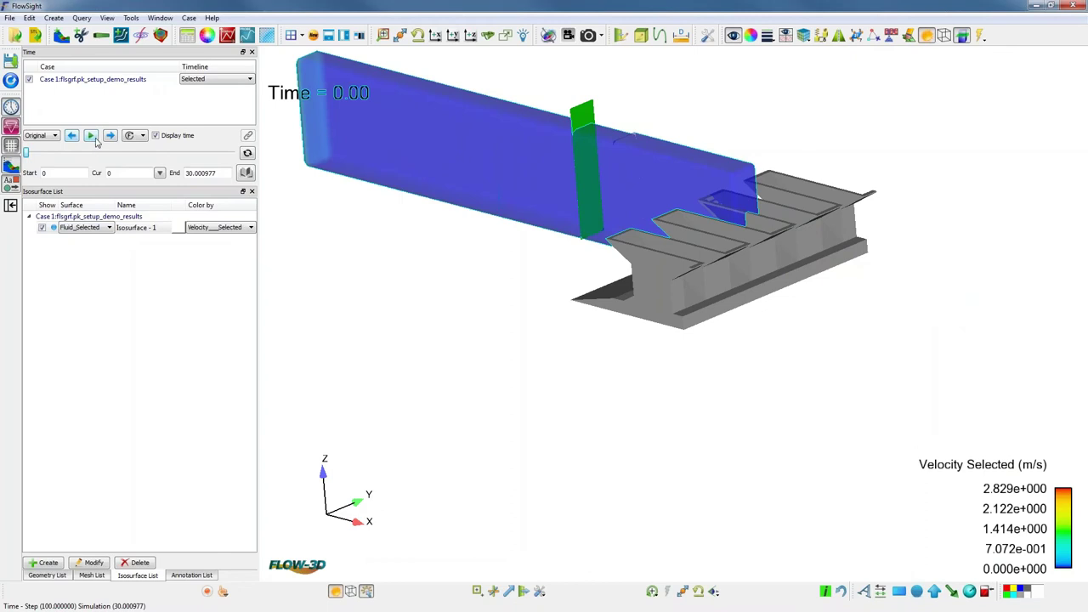
click(91, 136)
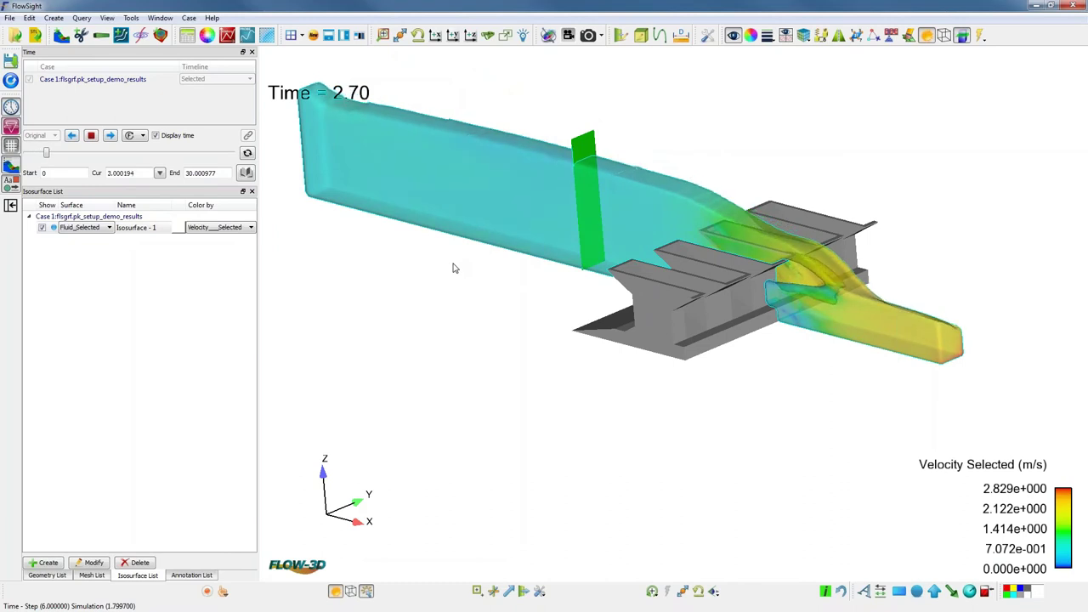
click(90, 136)
drag(57, 155, 235, 154)
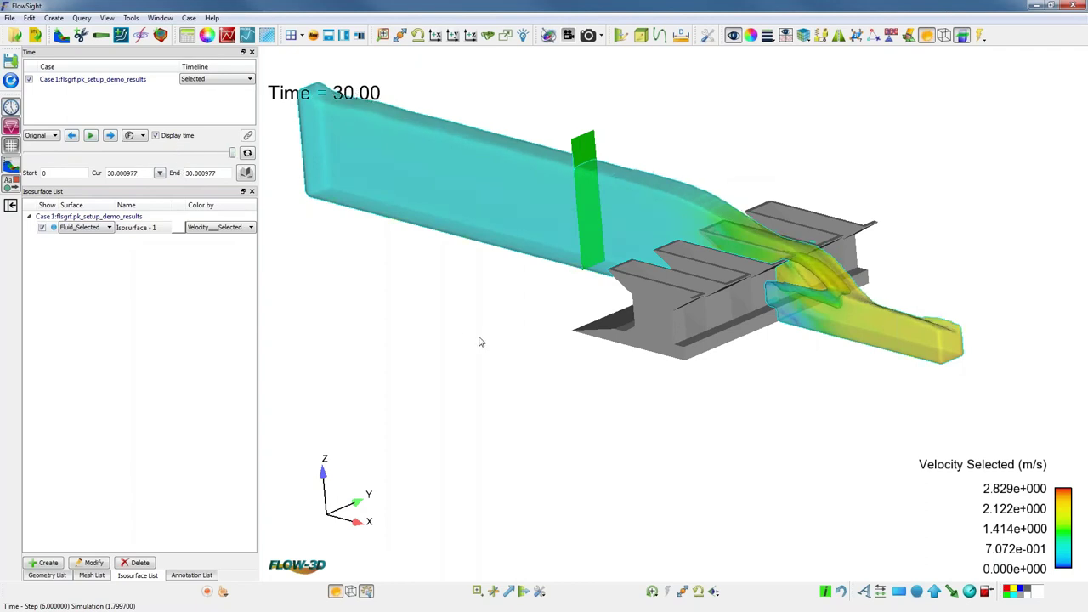
drag(481, 340, 729, 382)
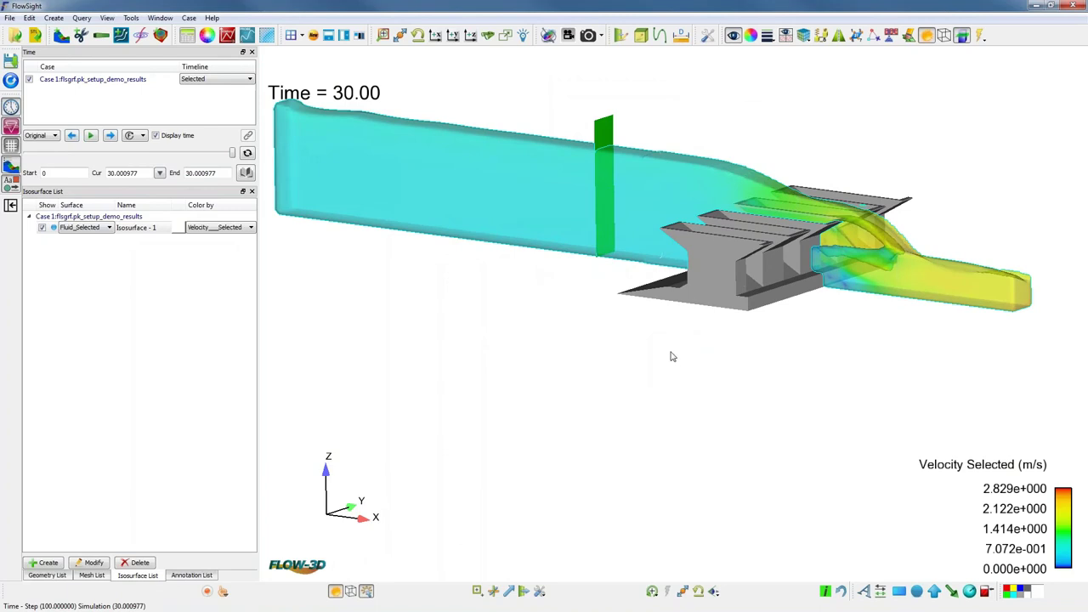